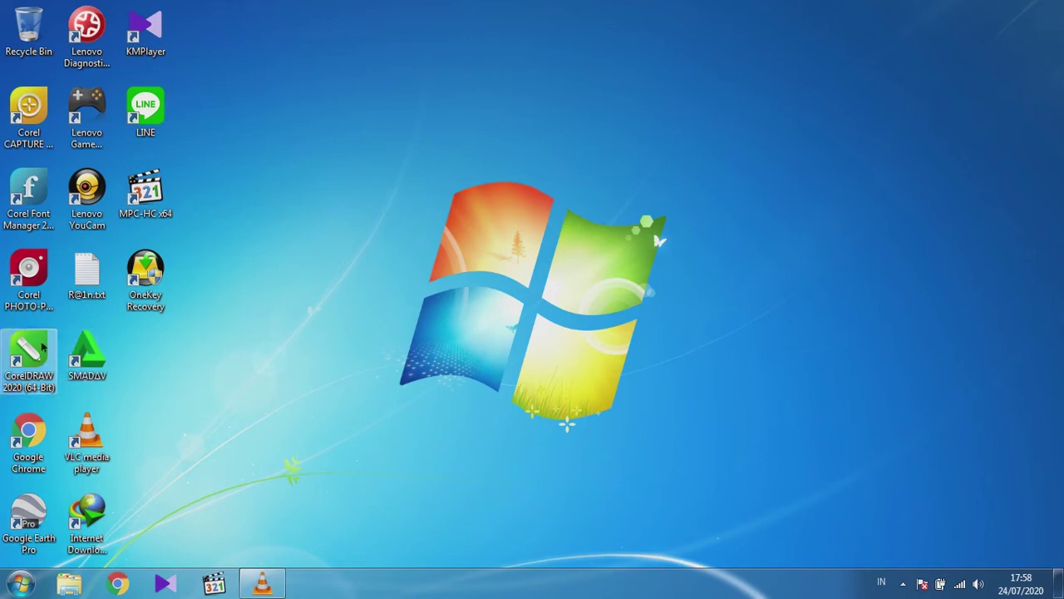
Launch CorelDRAW 2020 (64-Bit) from its desktop shortcut to reach the Welcome Screen.
click(35, 352)
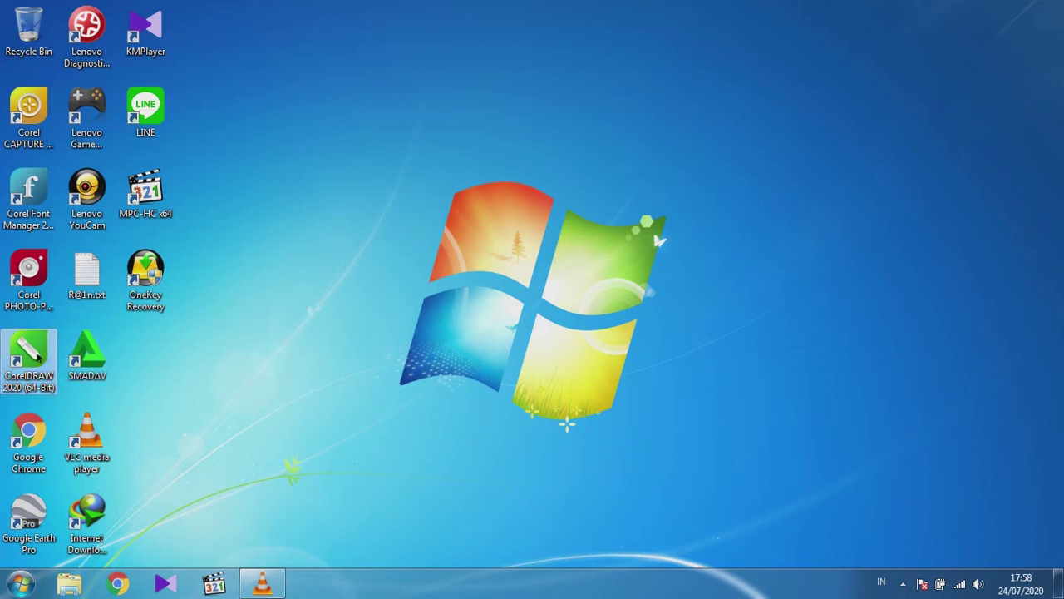
double_click(35, 352)
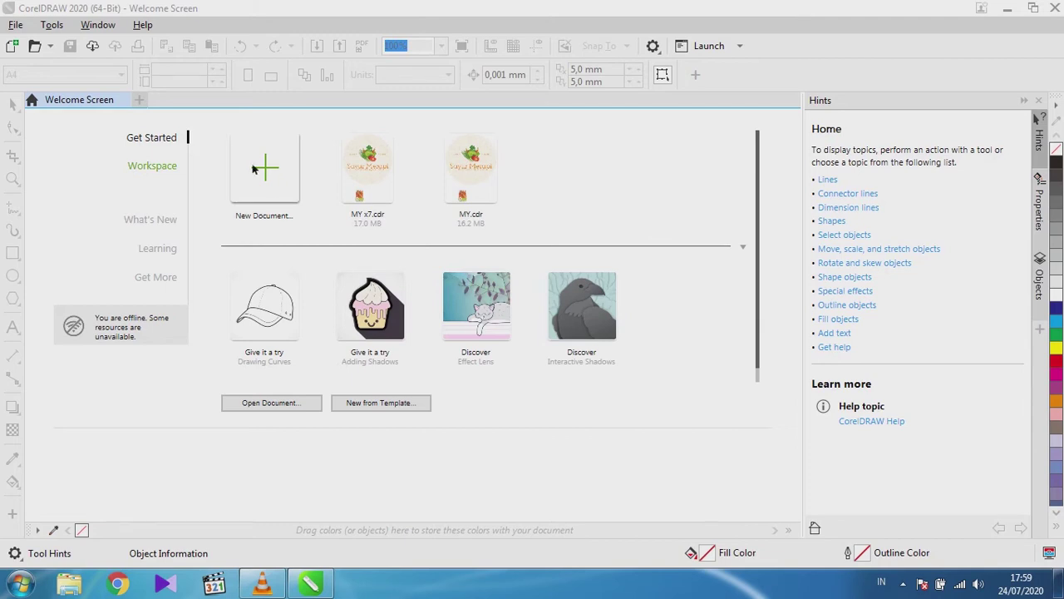
Start a New Document and replace the name Untitled-1 with 'Pelatihan Brosur KKN'.
click(287, 191)
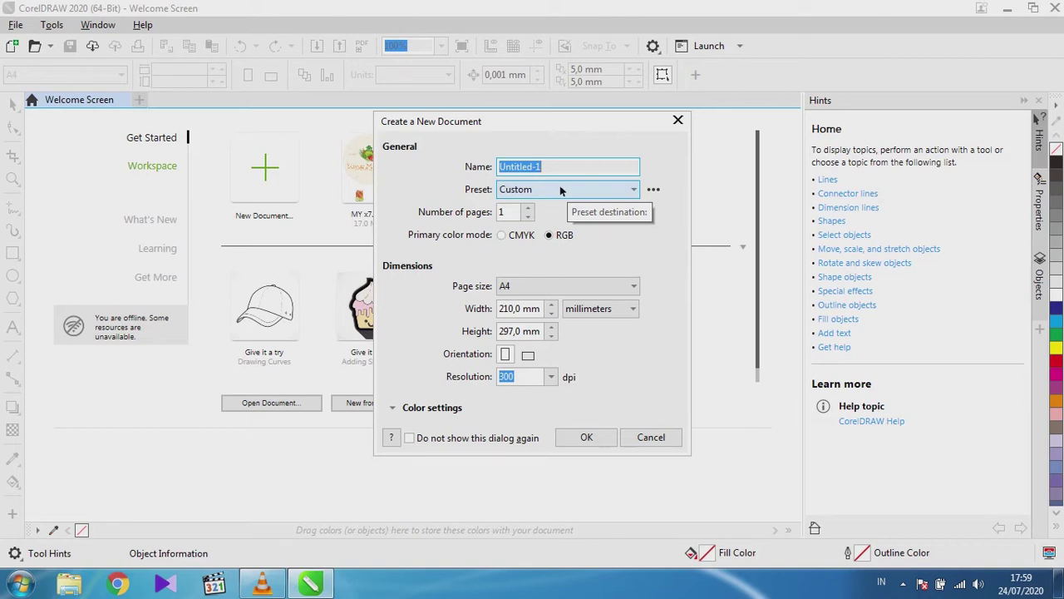
click(556, 166)
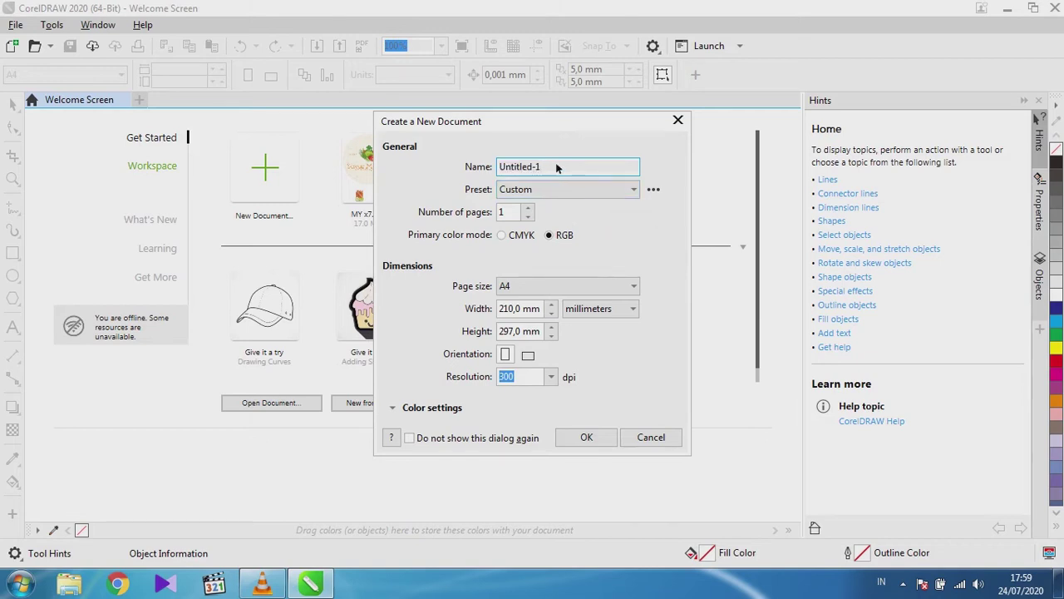
double_click(553, 167)
text(Pelatihan Brosur kkn)
key(BackSpace)
key(BackSpace)
key(BackSpace)
text(kkkn)
key(BackSpace)
key(BackSpace)
key(BackSpace)
key(BackSpace)
text(KKN)
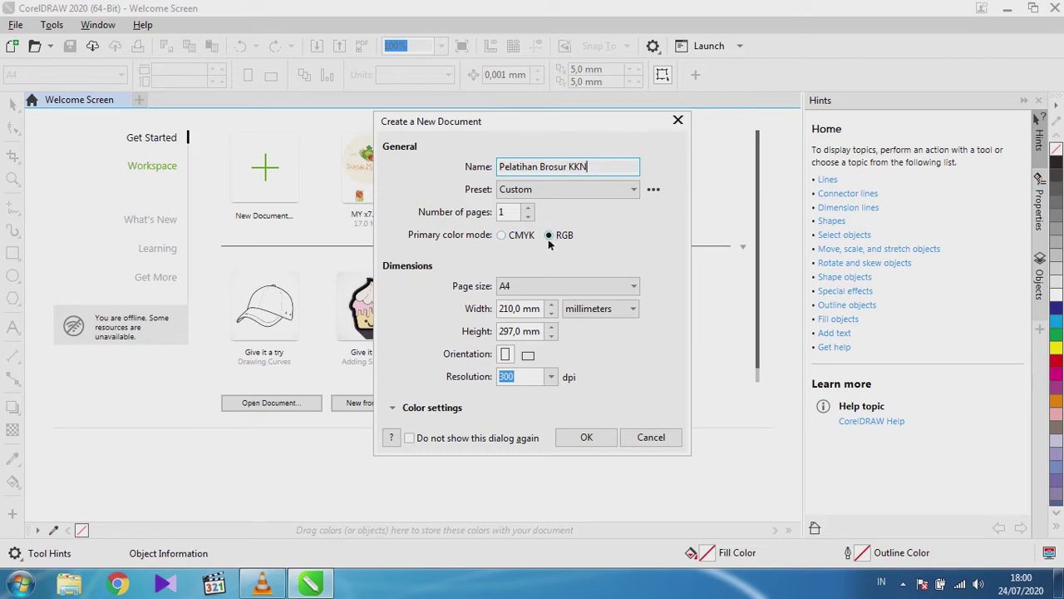
Keep A4 as the page size and confirm to create the blank Pelatihan Brosur KKN page.
click(550, 288)
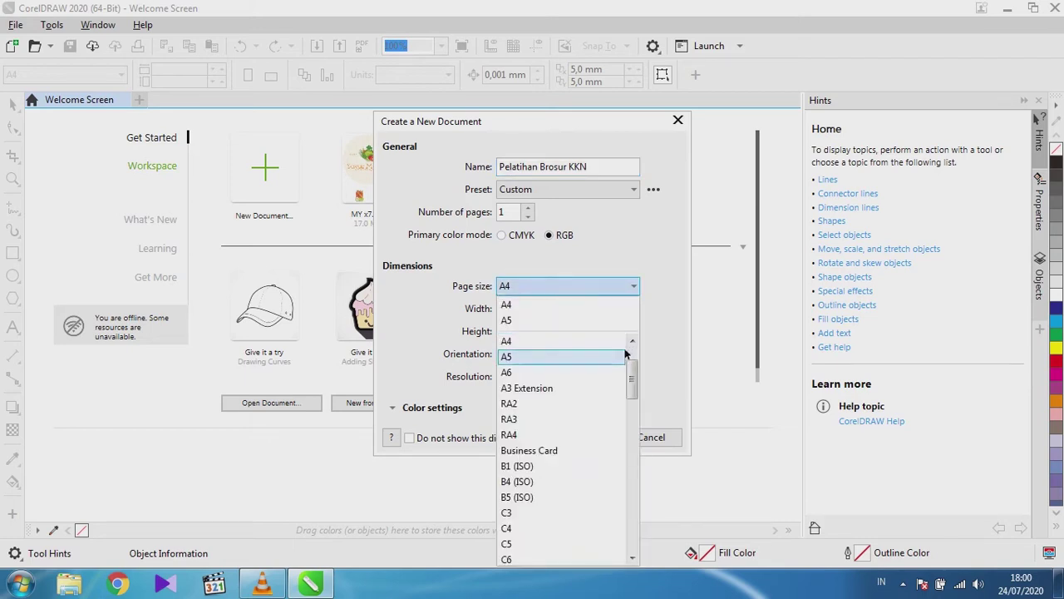
scroll(630, 370, up, 2)
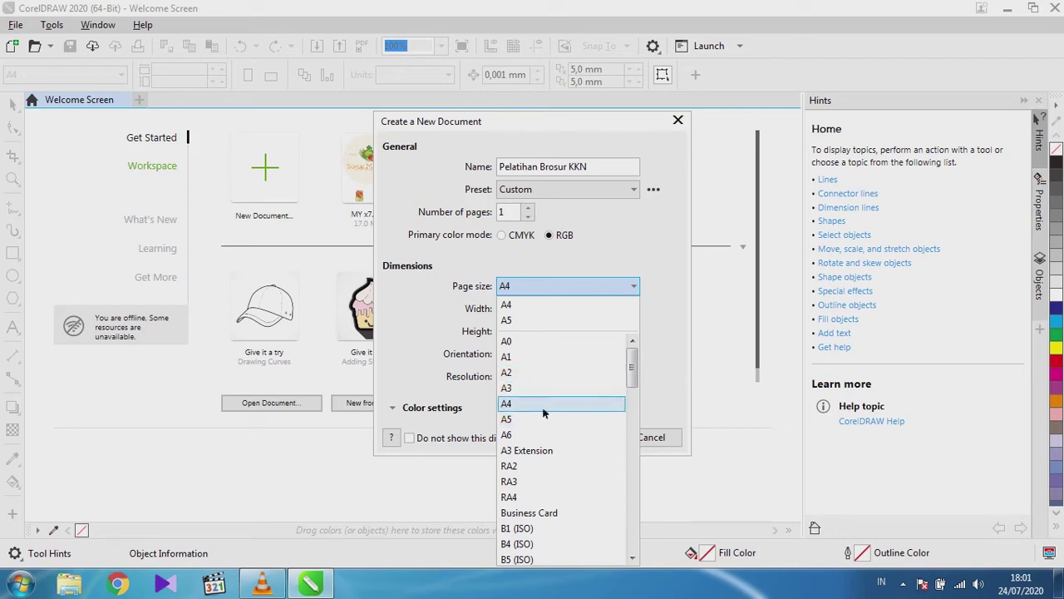
click(506, 405)
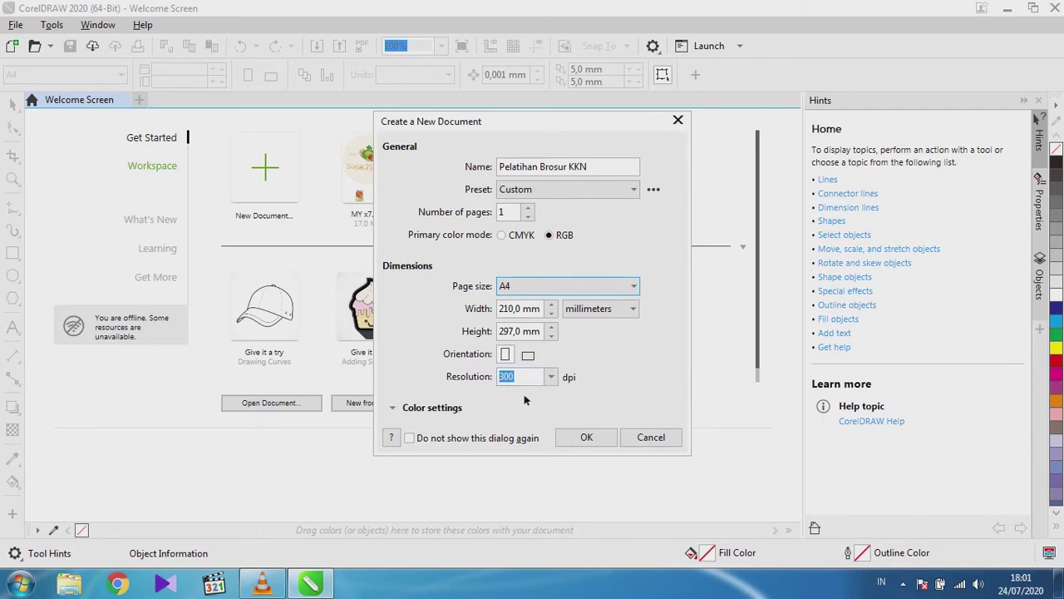
click(585, 438)
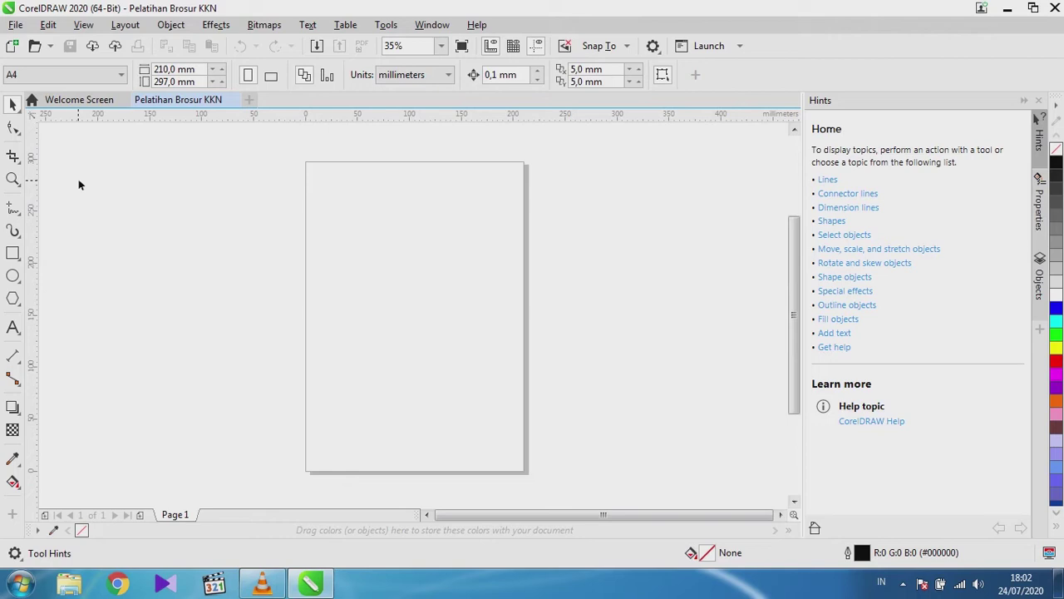
click(13, 208)
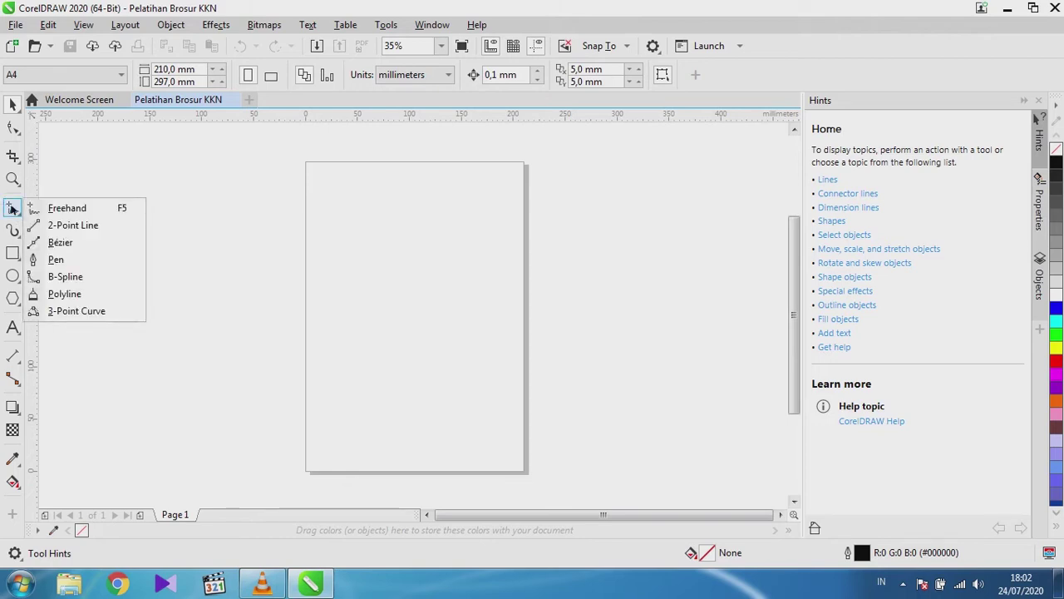
click(52, 190)
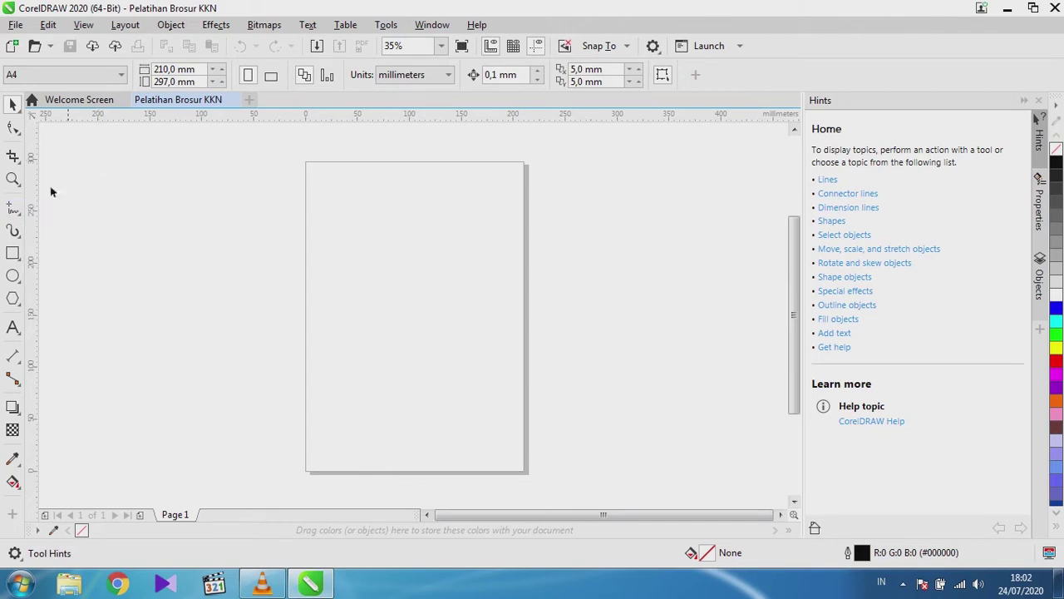
click(14, 210)
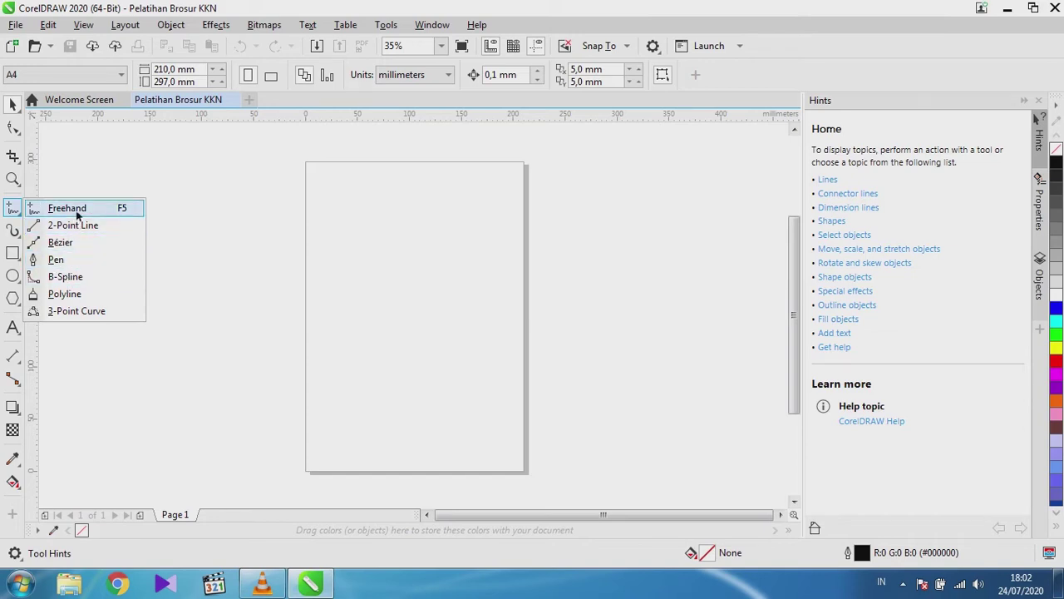
key(Escape)
key(F5)
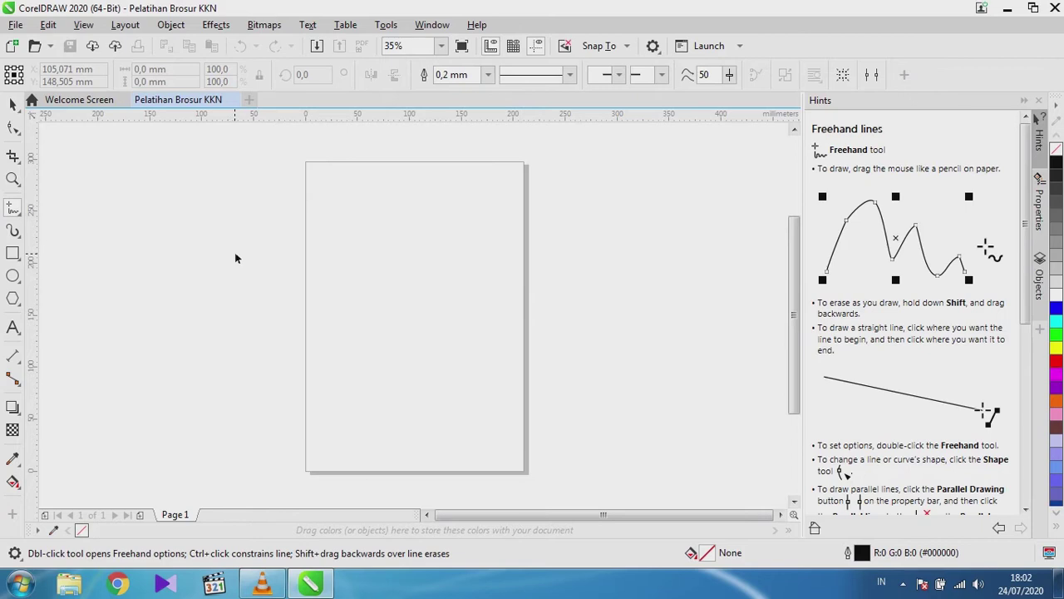
mouse_move(135, 331)
mouse_down()
mouse_move(126, 233)
mouse_move(184, 214)
mouse_move(176, 272)
mouse_move(218, 307)
mouse_move(254, 231)
mouse_move(278, 213)
mouse_move(306, 286)
mouse_move(224, 385)
mouse_move(237, 425)
mouse_move(172, 364)
mouse_move(135, 392)
mouse_move(107, 336)
mouse_move(100, 231)
mouse_up()
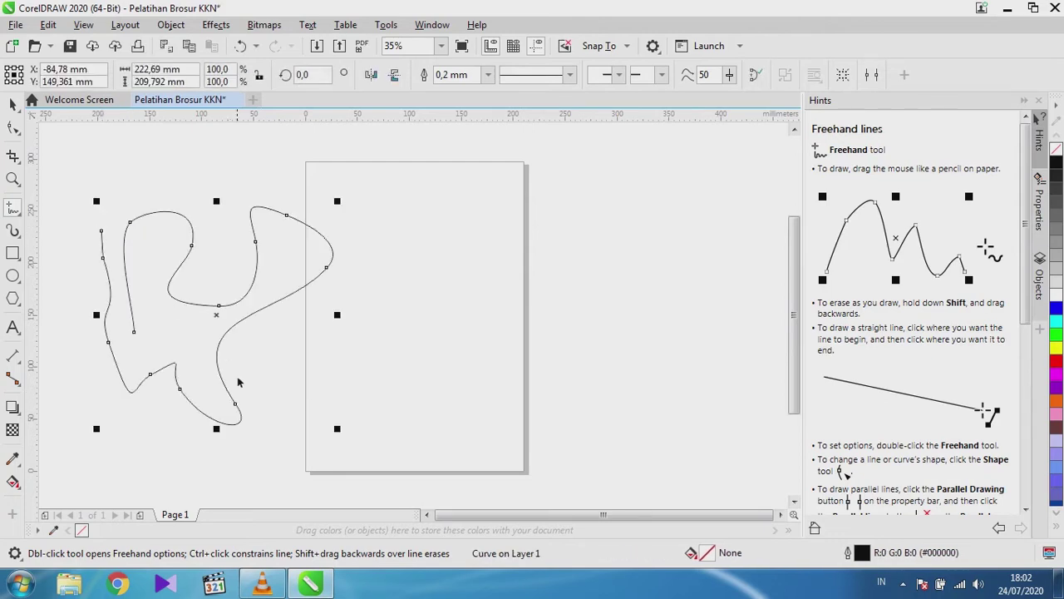
mouse_move(380, 281)
mouse_down()
mouse_move(391, 199)
mouse_move(461, 206)
mouse_move(470, 280)
mouse_move(519, 258)
mouse_move(495, 185)
mouse_move(543, 169)
mouse_move(577, 240)
mouse_move(565, 259)
mouse_move(595, 304)
mouse_move(601, 367)
mouse_move(575, 406)
mouse_move(535, 436)
mouse_move(481, 383)
mouse_move(447, 384)
mouse_move(381, 310)
mouse_up()
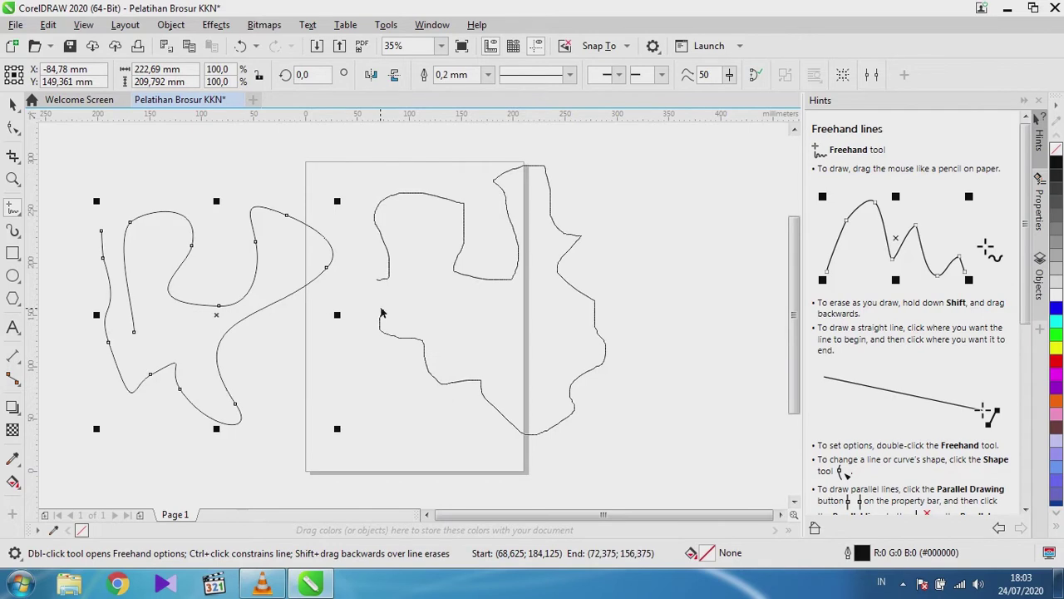
scroll(573, 388, up, 5)
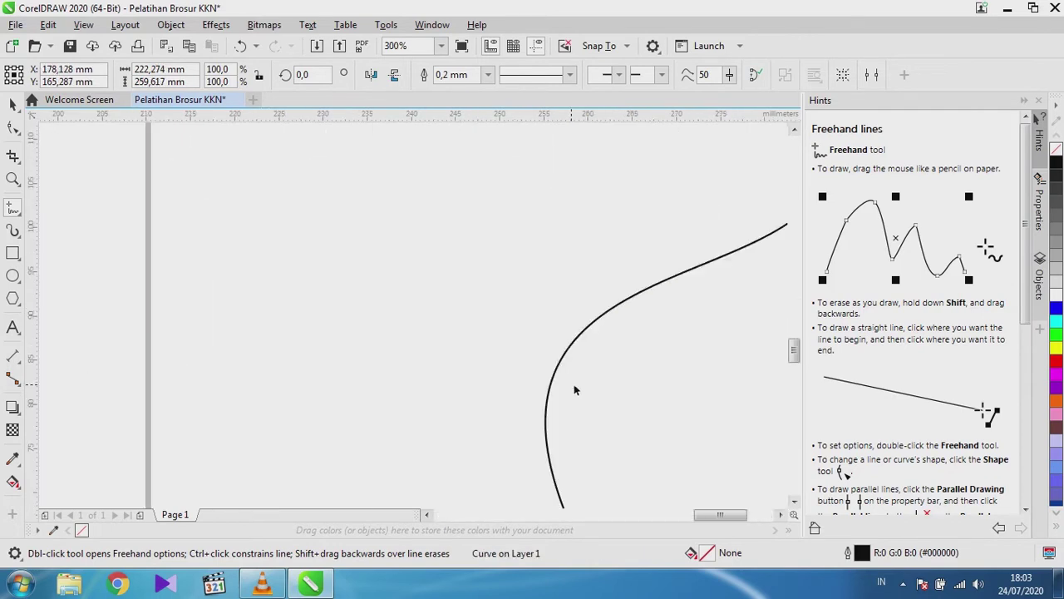
scroll(572, 387, down, 5)
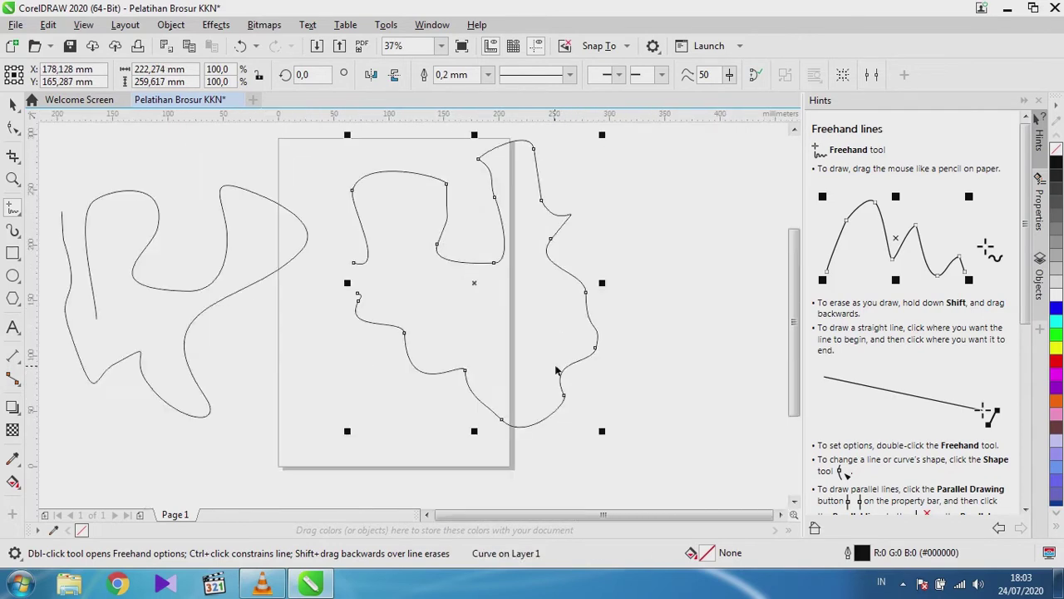
click(13, 104)
shift+click(148, 209)
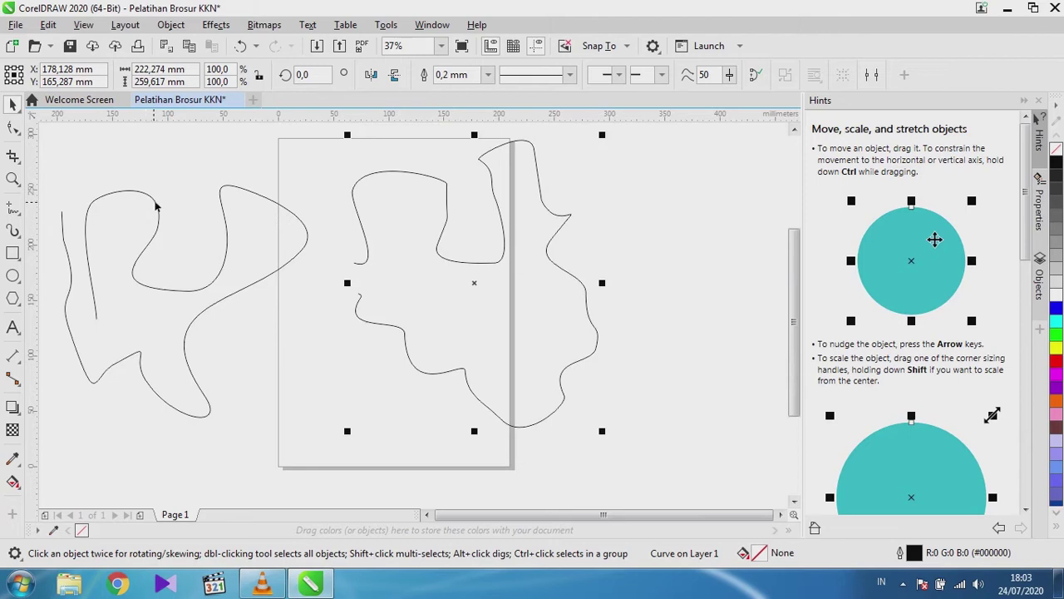
key(Delete)
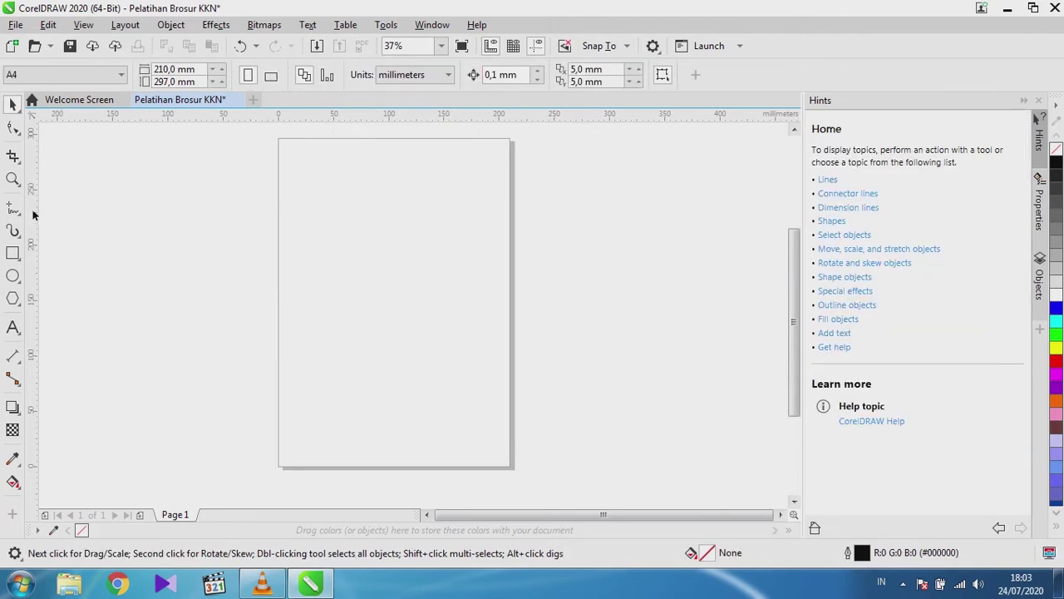
click(18, 211)
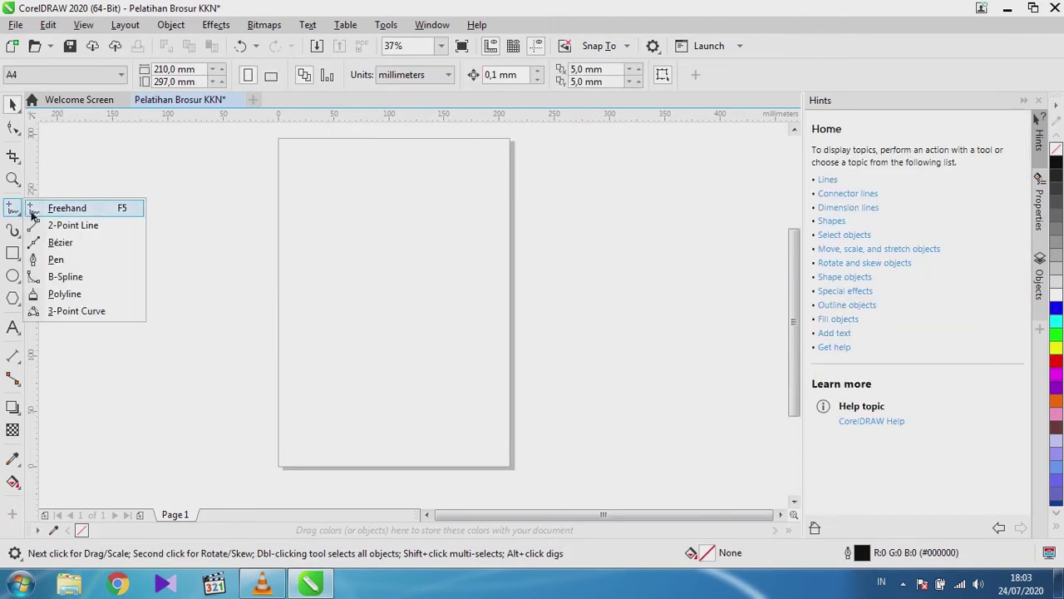
Draw a closed practice shape with the Pen tool, starting and ending left of the page.
click(55, 260)
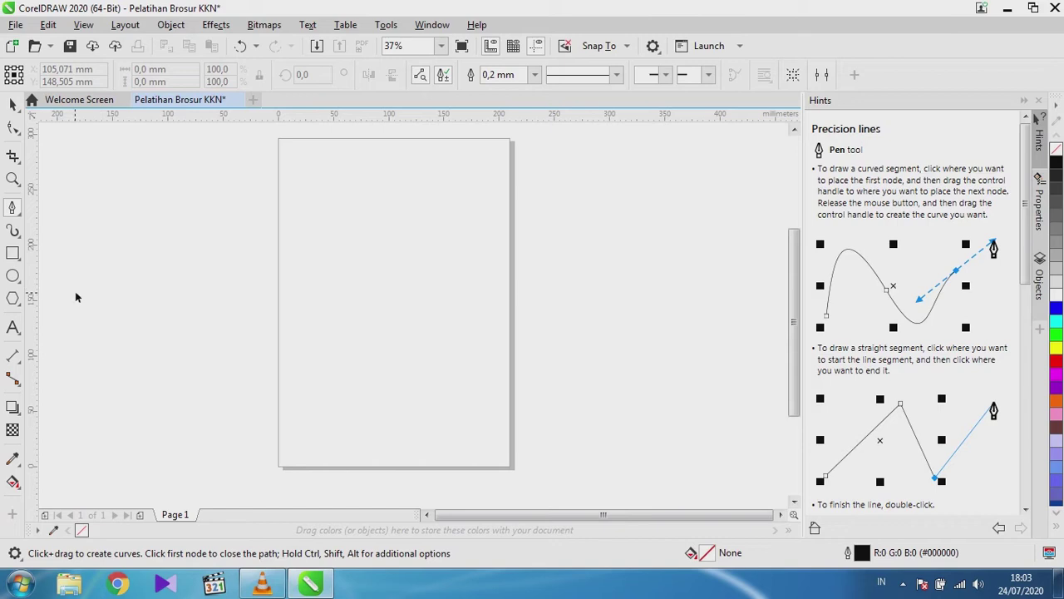
click(77, 282)
click(222, 204)
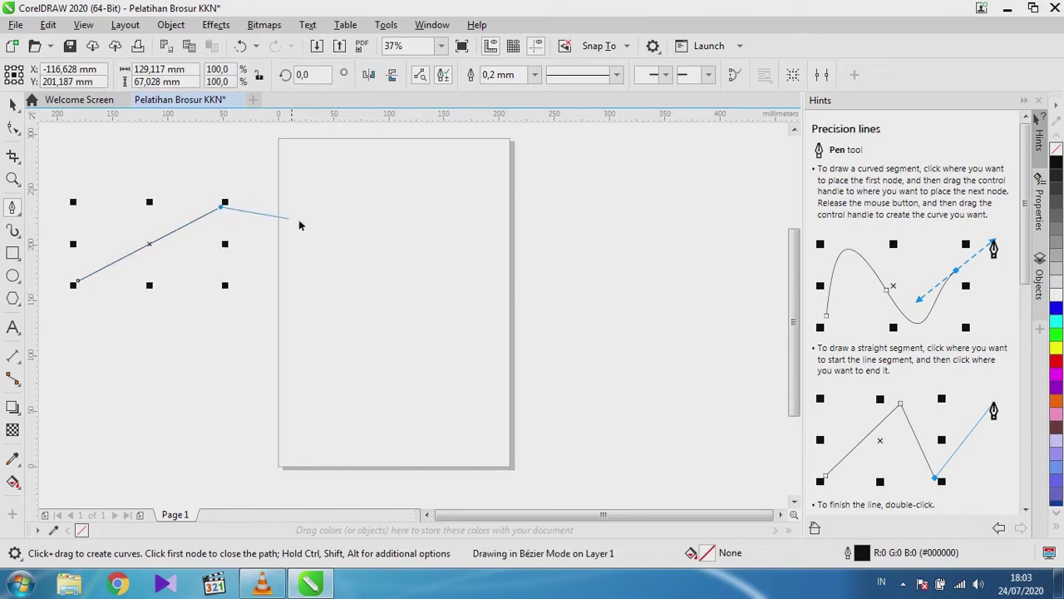
click(356, 244)
click(358, 345)
click(247, 407)
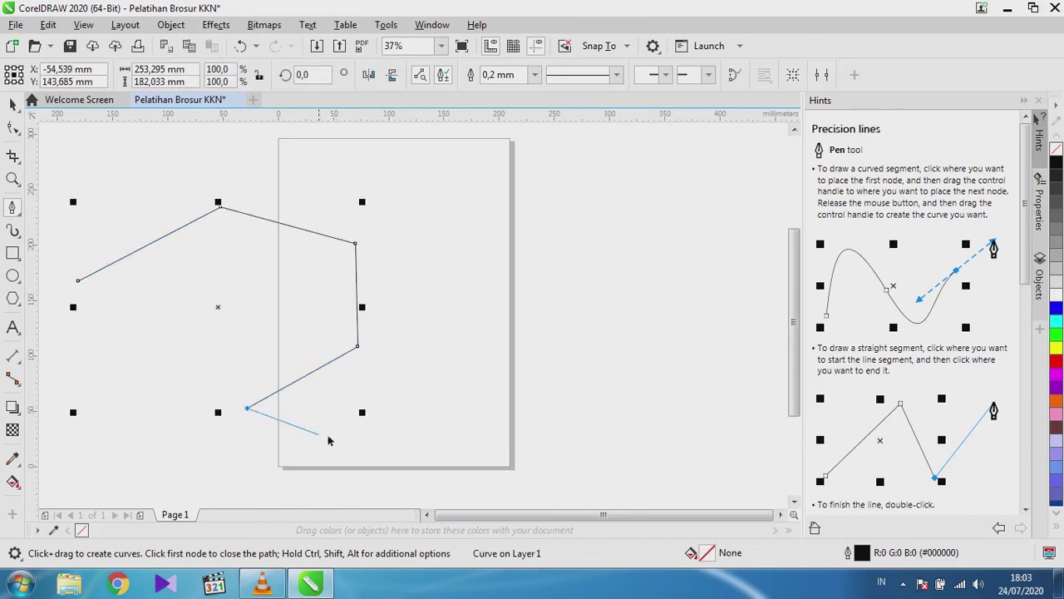
click(435, 411)
click(551, 289)
click(573, 391)
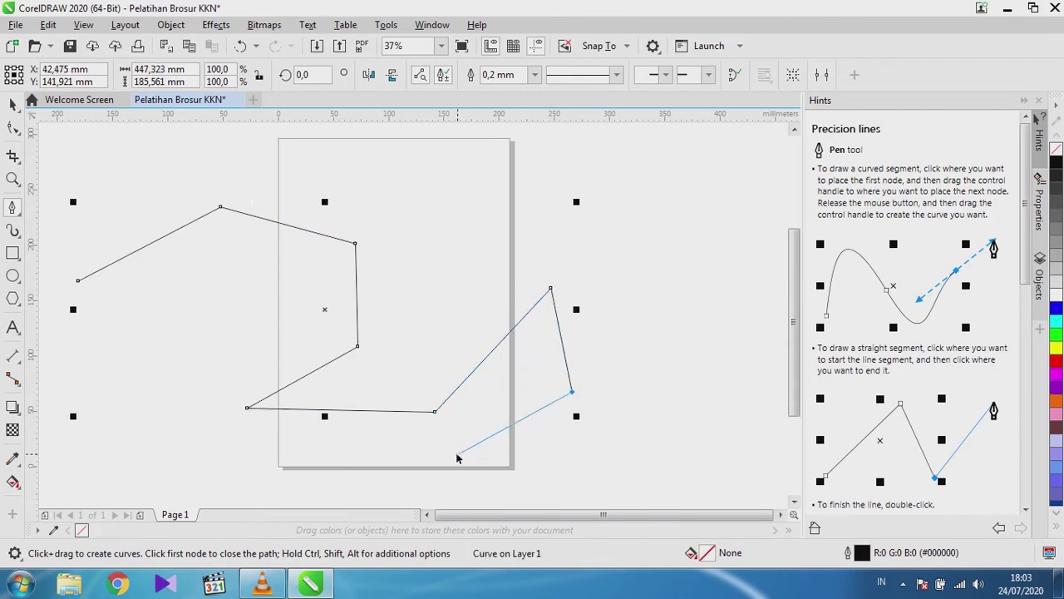
click(456, 455)
click(225, 465)
click(147, 405)
click(116, 369)
click(214, 343)
click(234, 288)
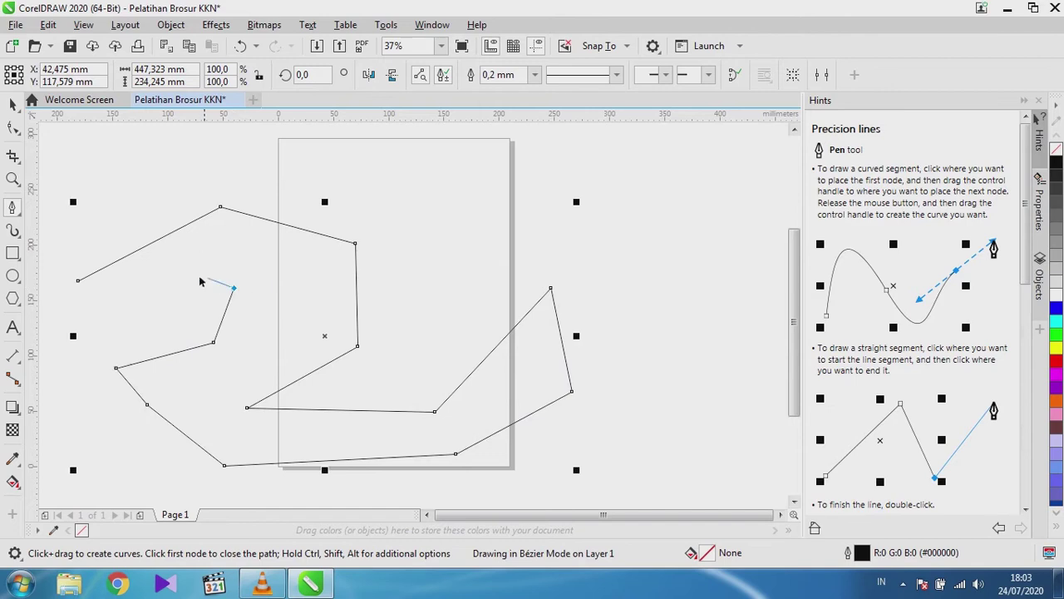
click(178, 293)
click(122, 344)
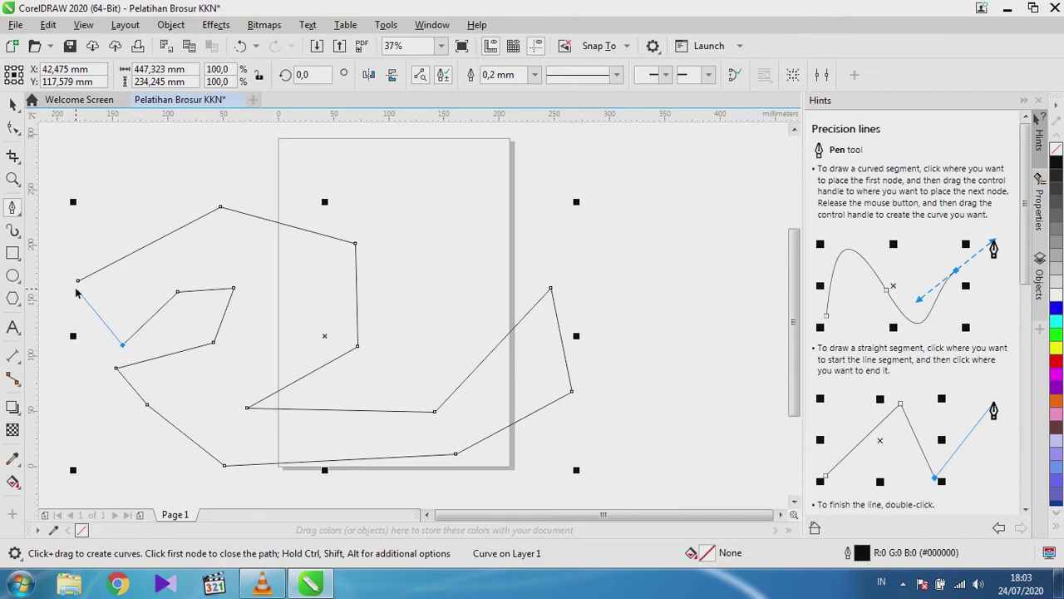
click(78, 281)
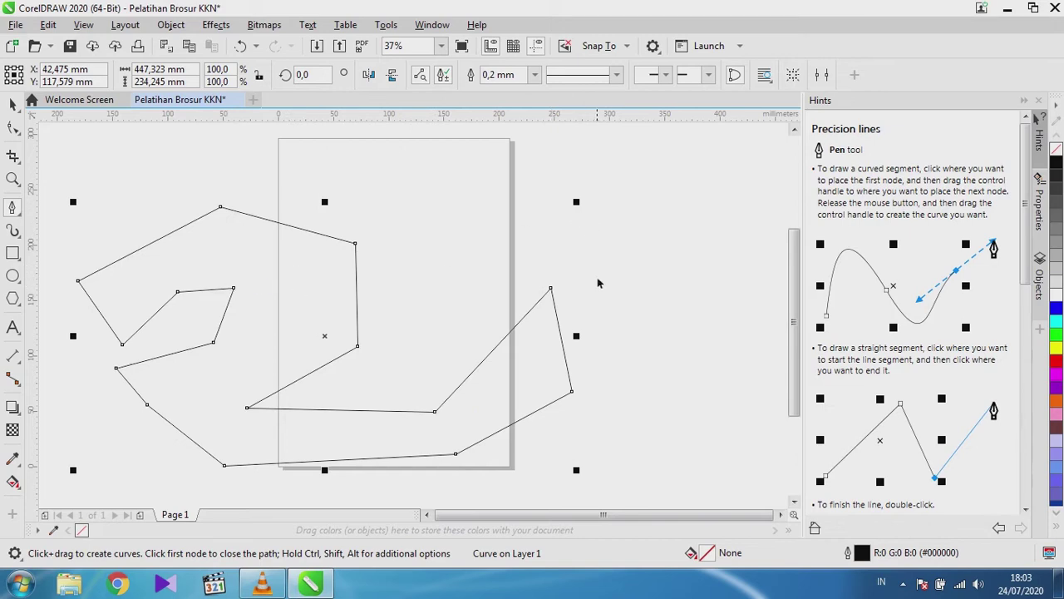
Draw a second, open practice pen path toward the right of the page and finish it.
click(782, 516)
click(430, 237)
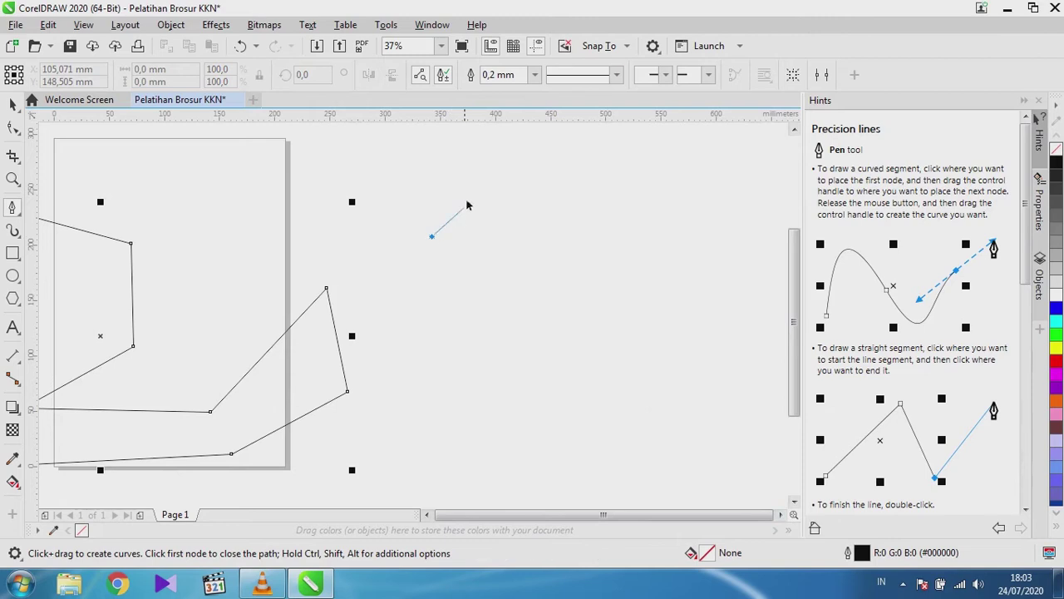
click(467, 189)
click(594, 199)
click(598, 314)
click(489, 366)
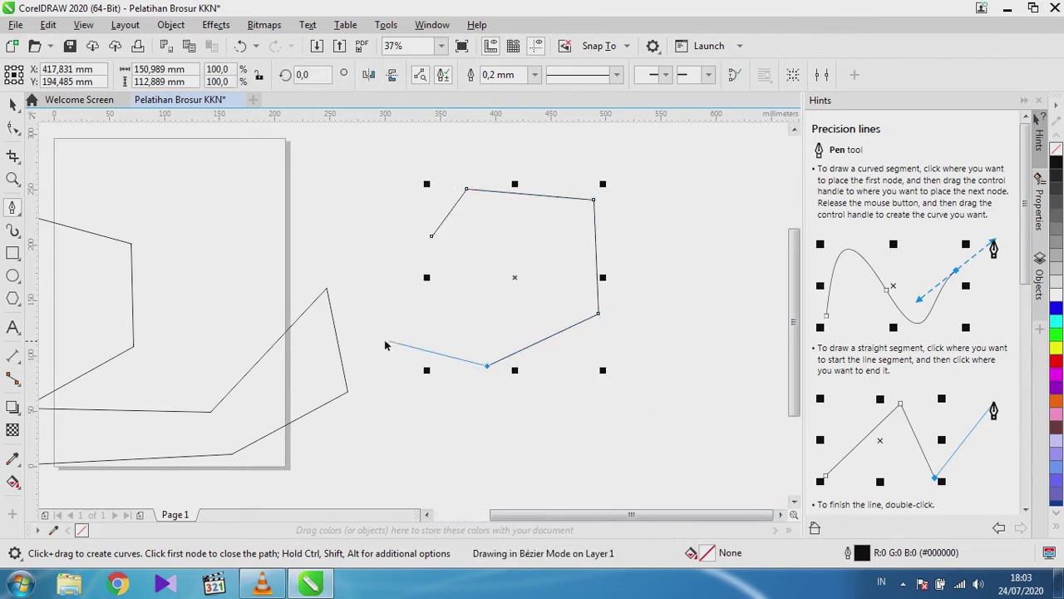
click(383, 341)
click(343, 224)
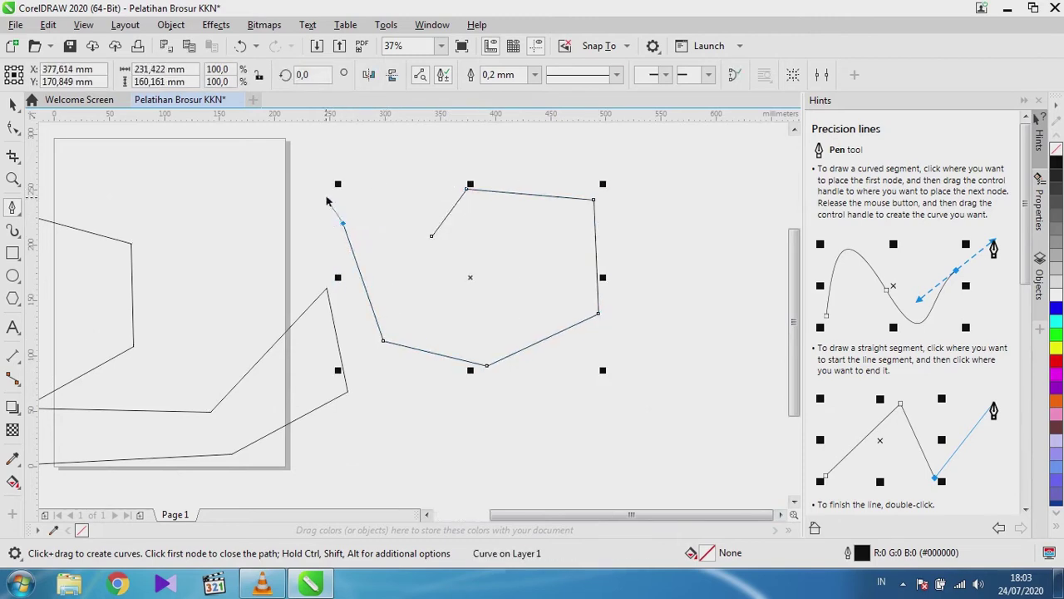
click(325, 194)
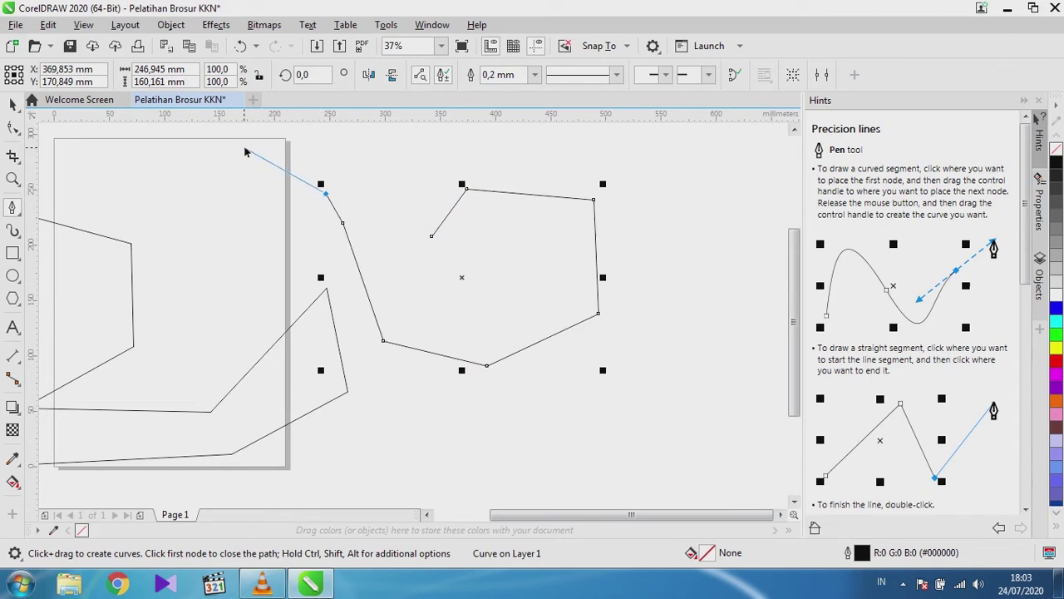
key(Escape)
Select both practice curves with the Pick tool and delete them.
click(13, 104)
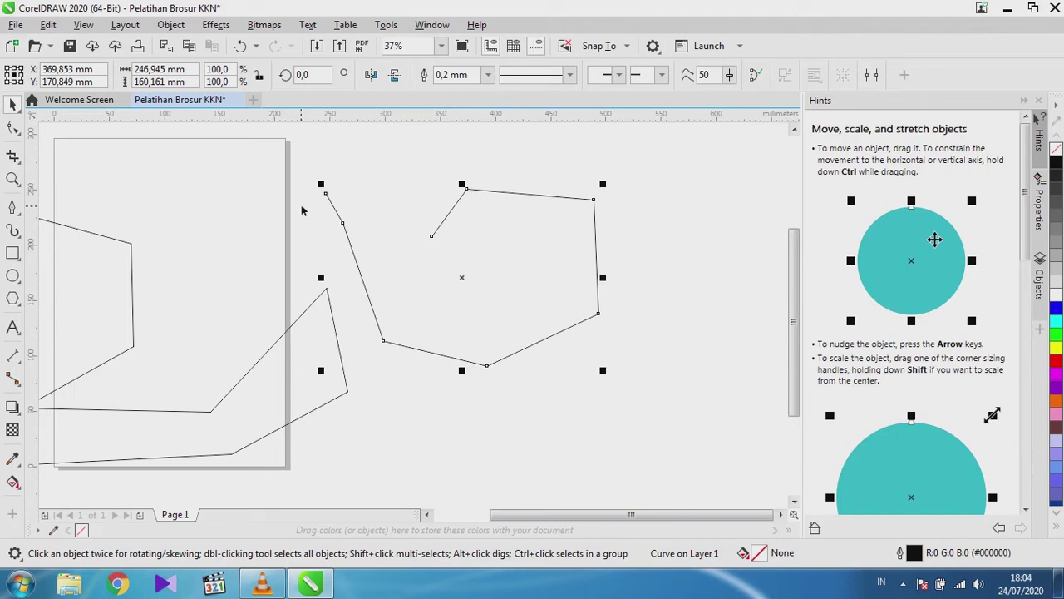
key(ctrl+a)
key(Delete)
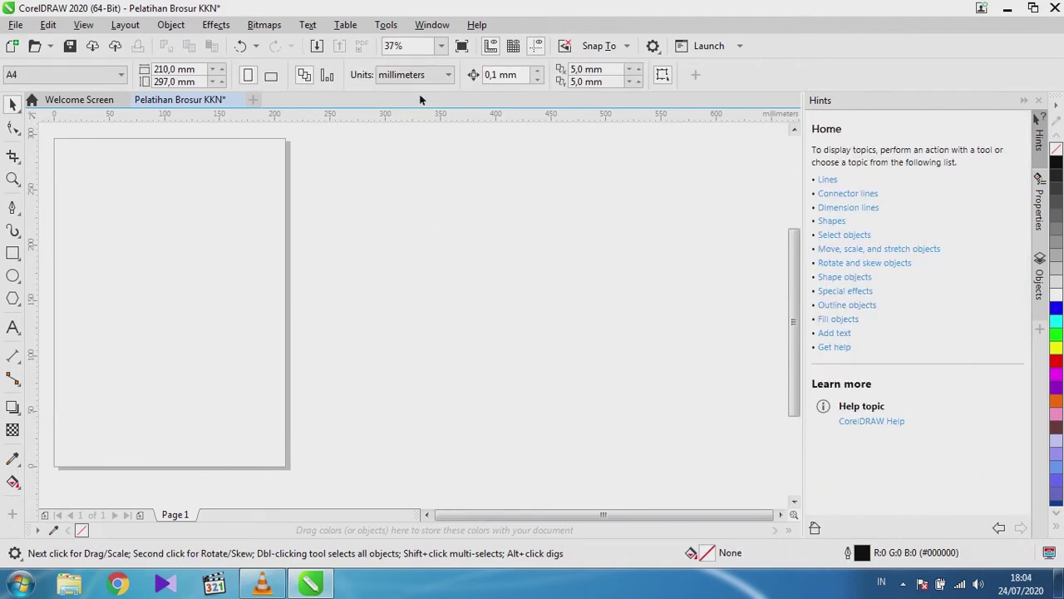
click(442, 45)
click(403, 63)
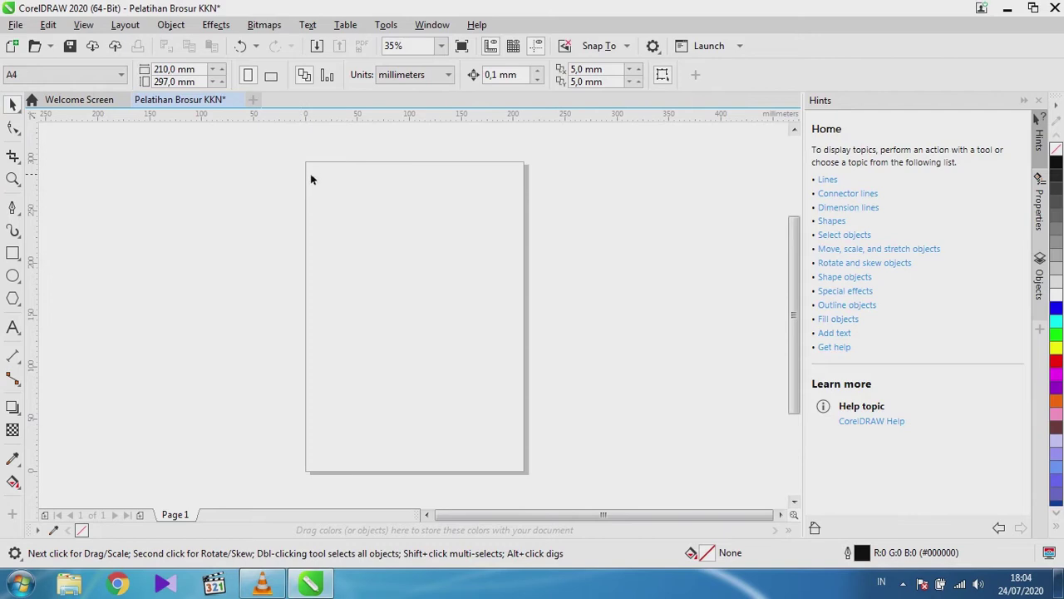
click(13, 211)
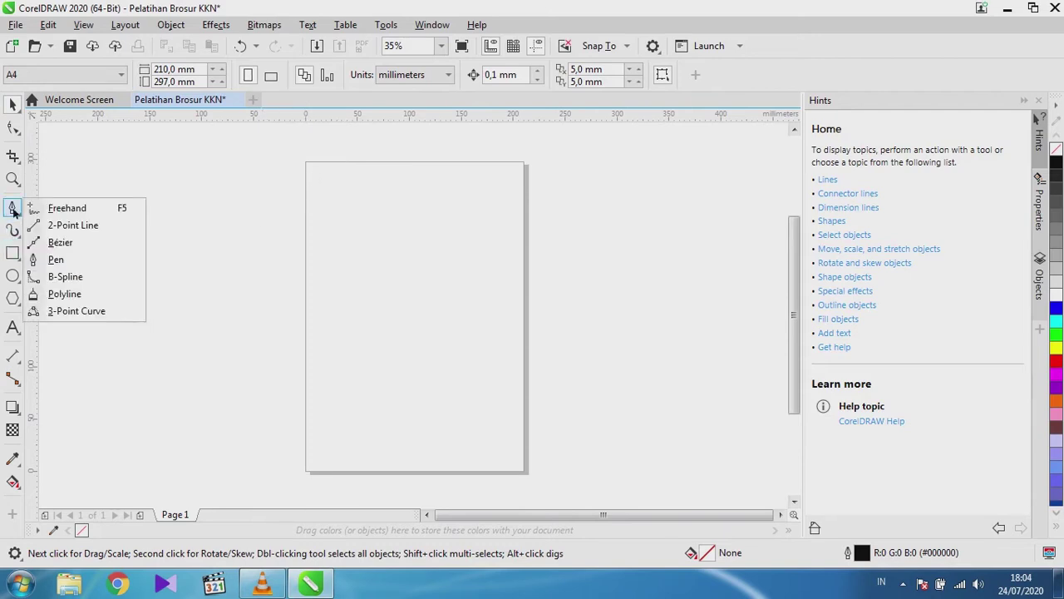
click(60, 277)
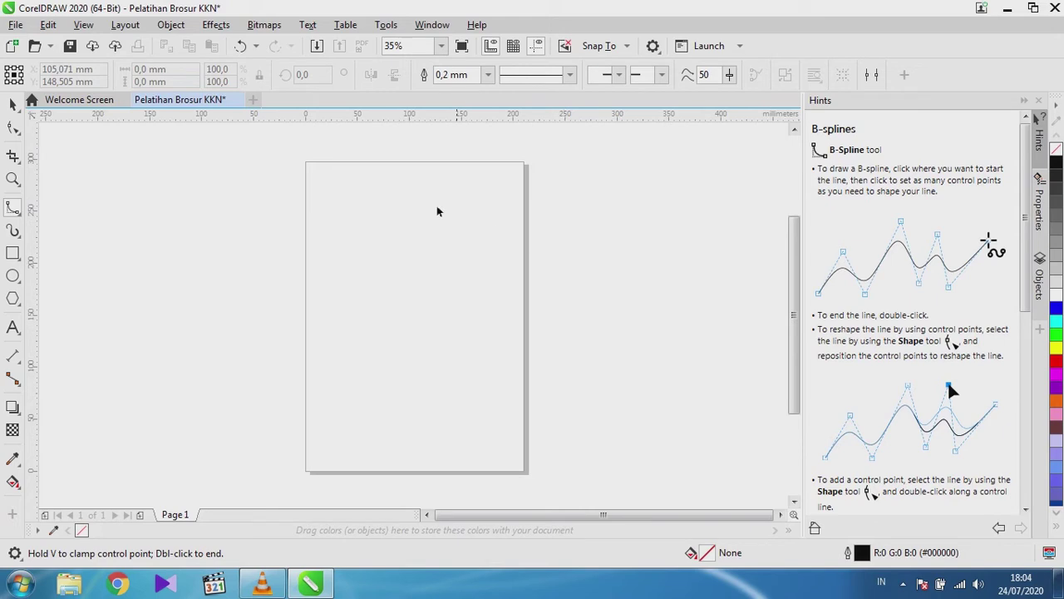
click(117, 262)
click(208, 366)
click(384, 251)
click(538, 388)
click(553, 215)
click(706, 190)
click(477, 155)
click(303, 152)
click(223, 218)
click(158, 142)
click(60, 219)
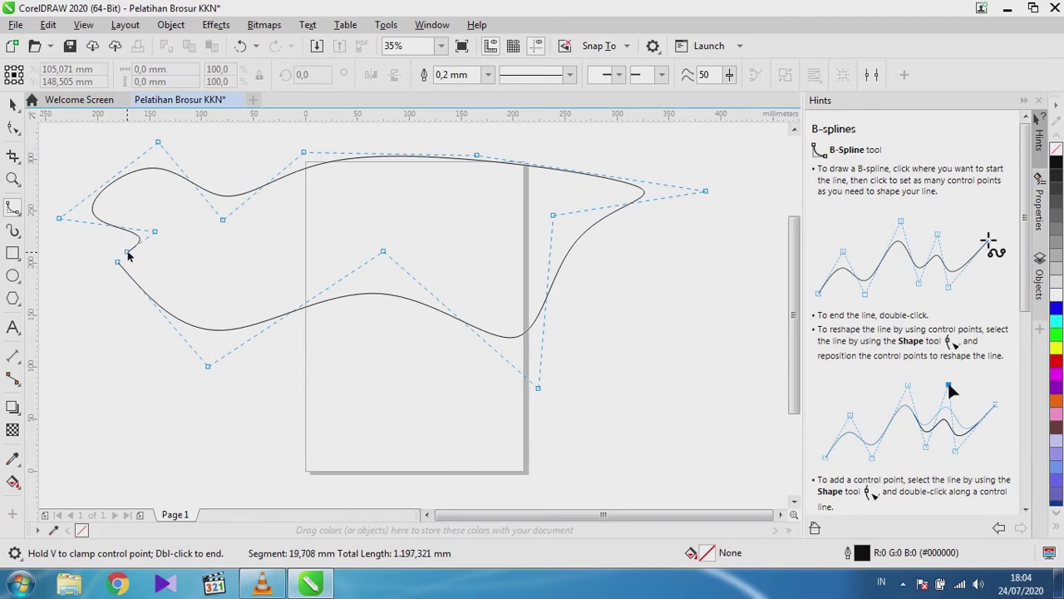
click(119, 263)
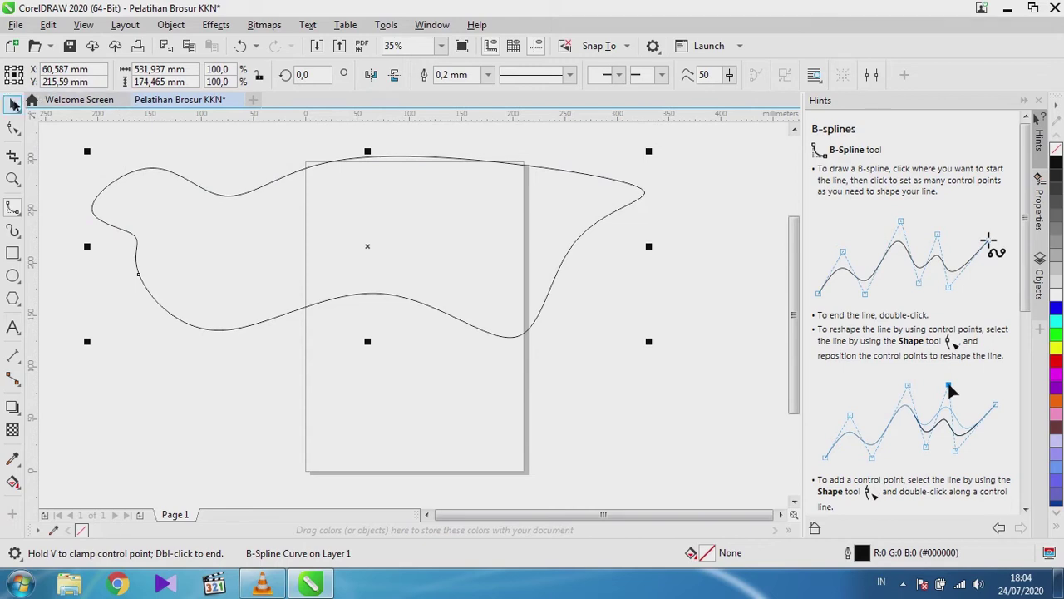
key(Delete)
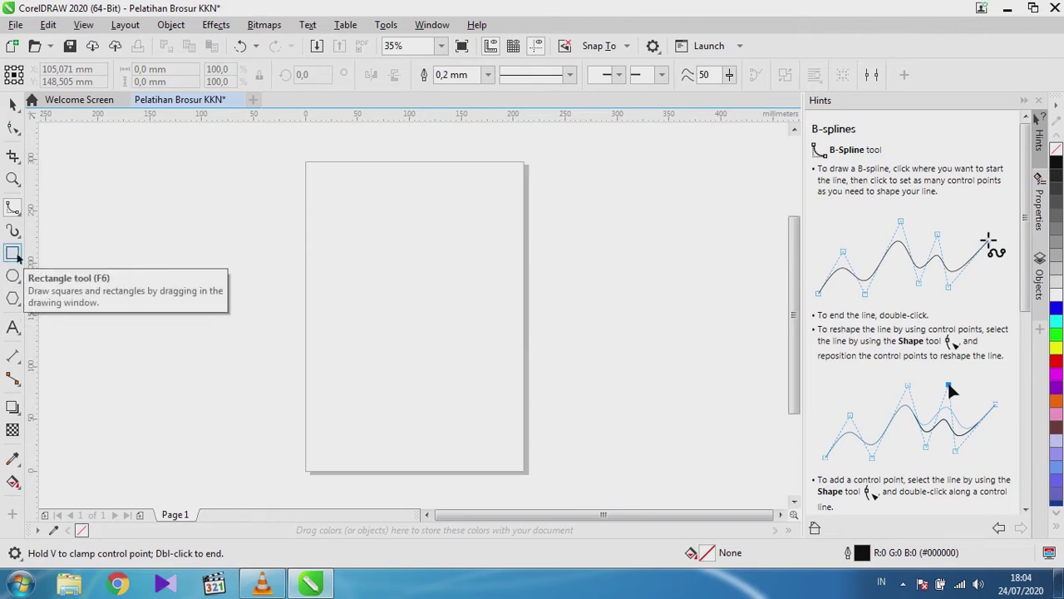
click(14, 254)
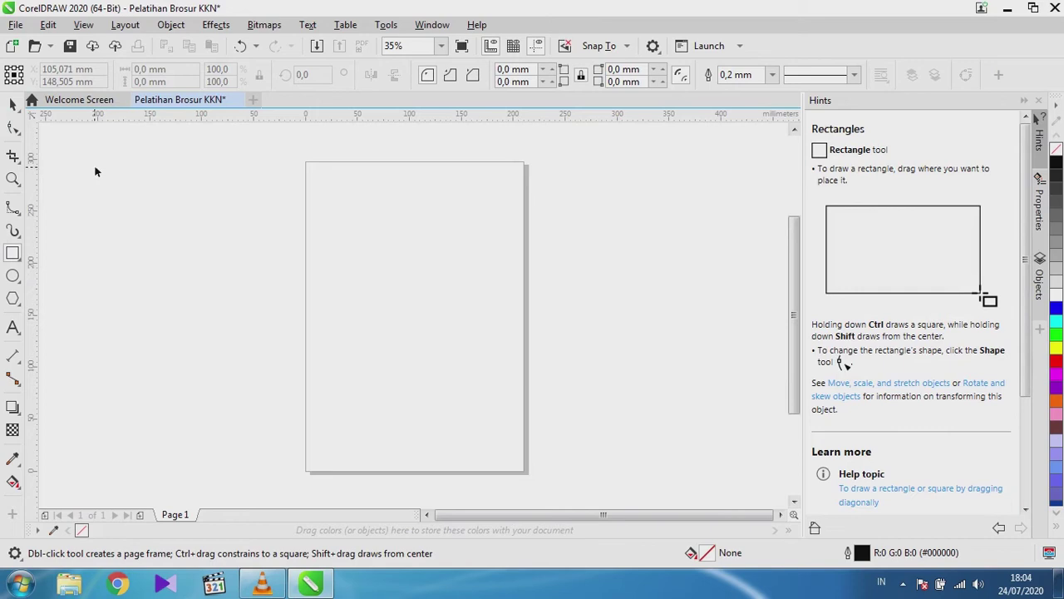
drag(95, 167, 158, 214)
drag(103, 272, 181, 330)
drag(203, 202, 254, 298)
mouse_move(293, 189)
mouse_down()
mouse_move(292, 308)
mouse_move(383, 290)
mouse_up()
mouse_move(232, 352)
mouse_down()
mouse_move(339, 403)
mouse_move(329, 442)
mouse_up()
drag(89, 351, 169, 481)
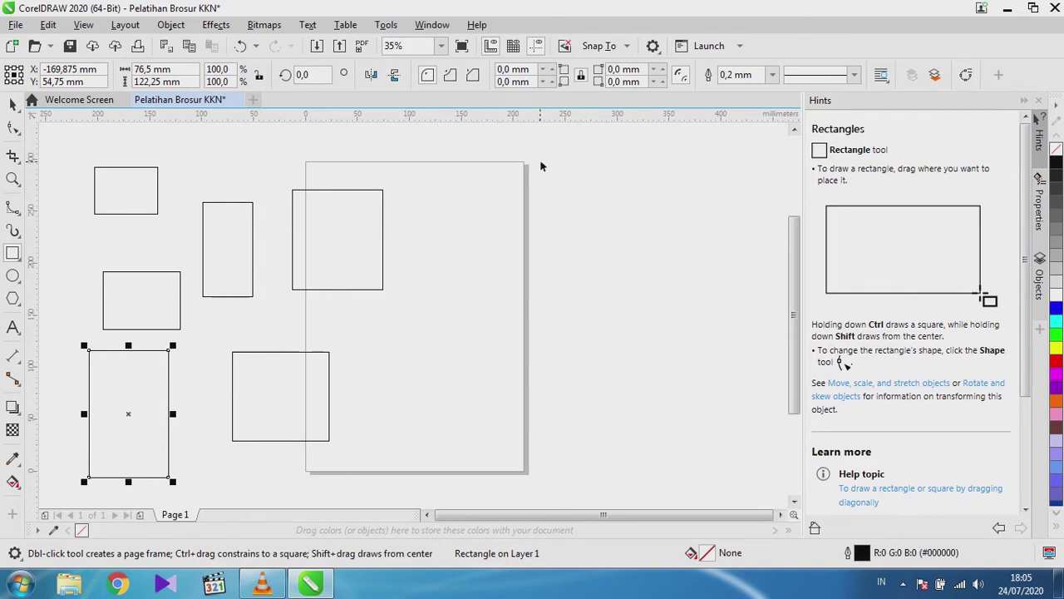
mouse_move(556, 158)
mouse_down()
mouse_move(607, 225)
mouse_move(691, 295)
mouse_move(644, 274)
mouse_move(701, 308)
mouse_up()
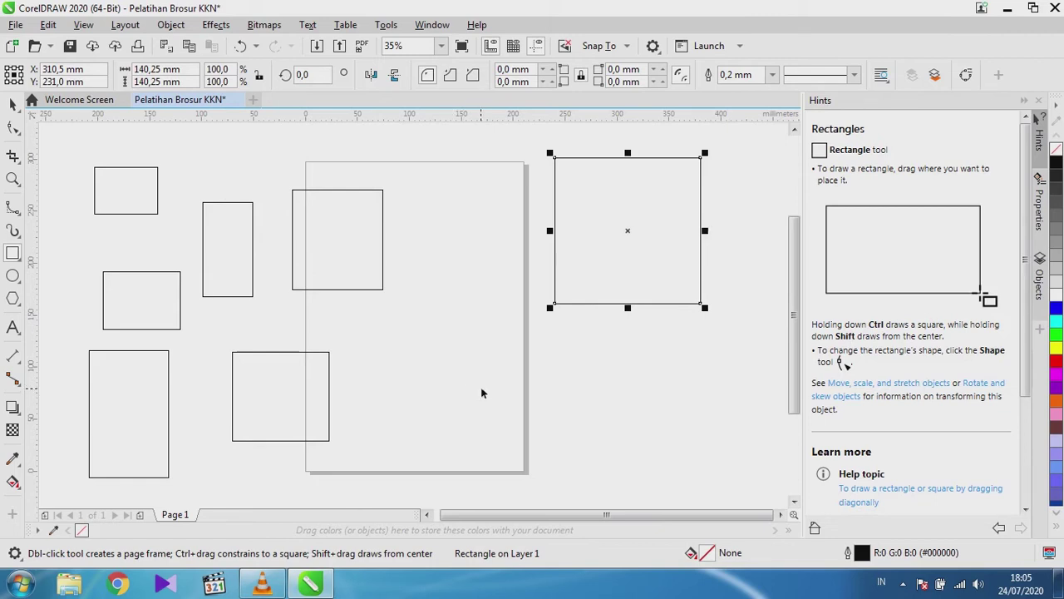
mouse_move(475, 392)
mouse_down()
mouse_move(517, 431)
mouse_move(464, 391)
mouse_move(492, 392)
mouse_move(430, 403)
mouse_move(571, 435)
mouse_move(361, 381)
mouse_move(511, 413)
mouse_move(474, 416)
mouse_move(580, 418)
mouse_up()
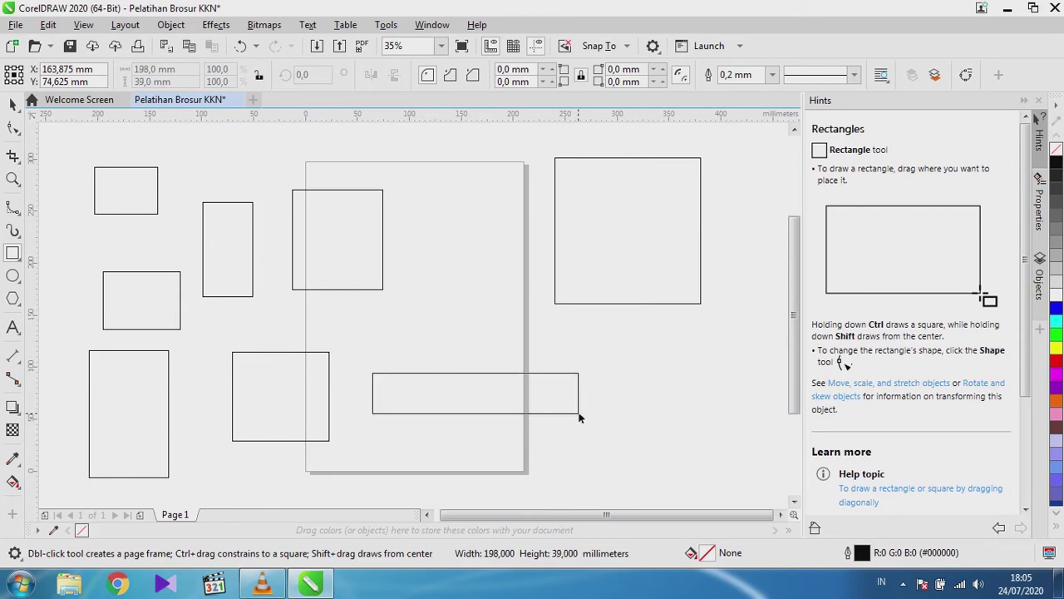
mouse_move(580, 418)
mouse_down()
mouse_move(577, 462)
mouse_move(571, 303)
mouse_move(589, 413)
mouse_move(617, 461)
mouse_move(504, 435)
mouse_move(410, 435)
mouse_up()
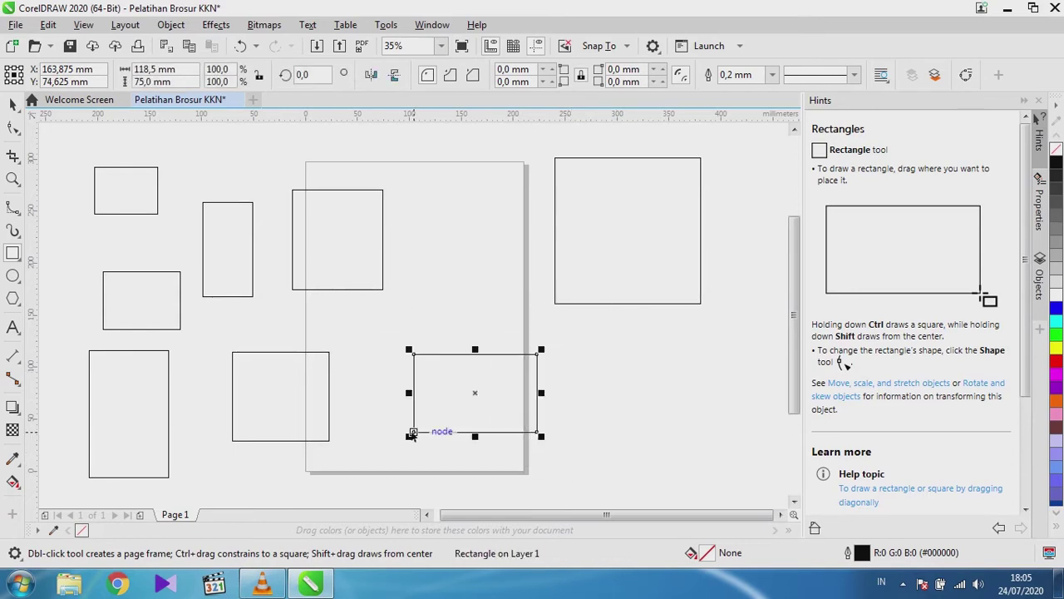
key(Delete)
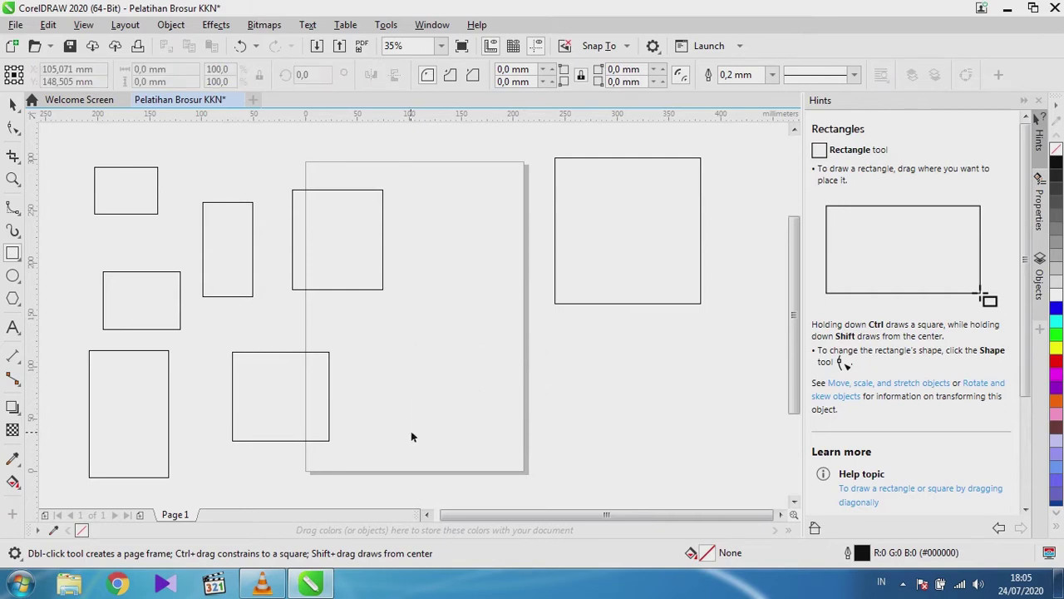
key(ctrl+a)
key(Delete)
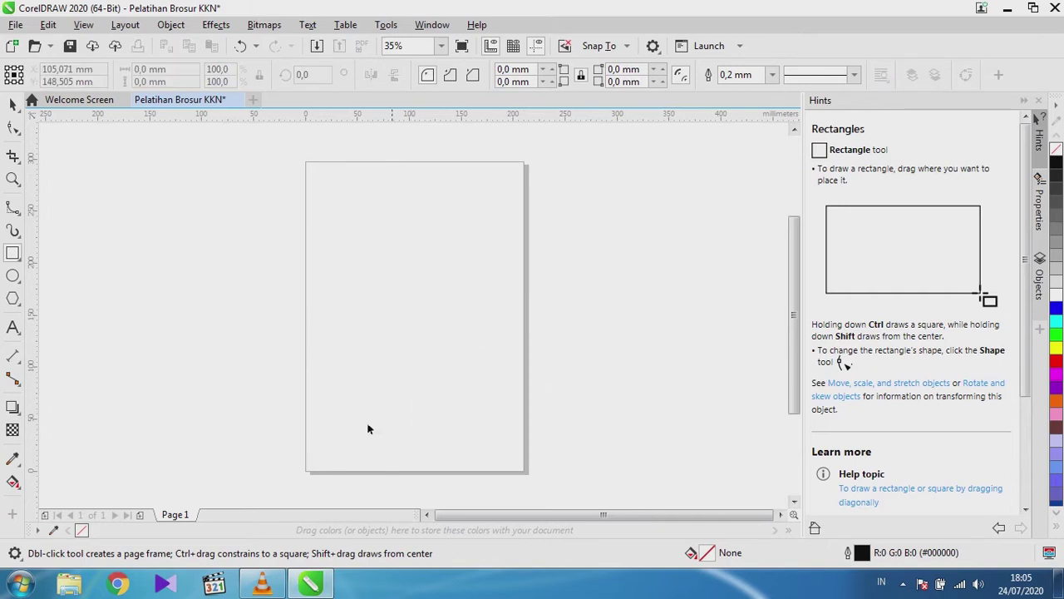
click(12, 275)
drag(163, 188, 213, 260)
drag(241, 297, 207, 353)
click(284, 229)
drag(301, 251, 414, 336)
drag(461, 238, 554, 350)
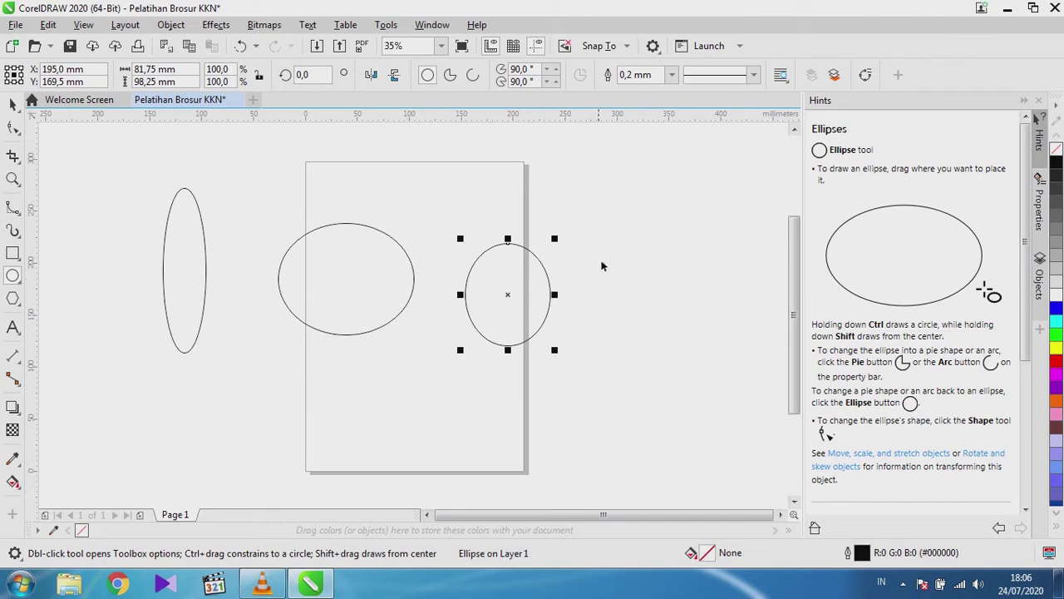
drag(596, 192, 698, 328)
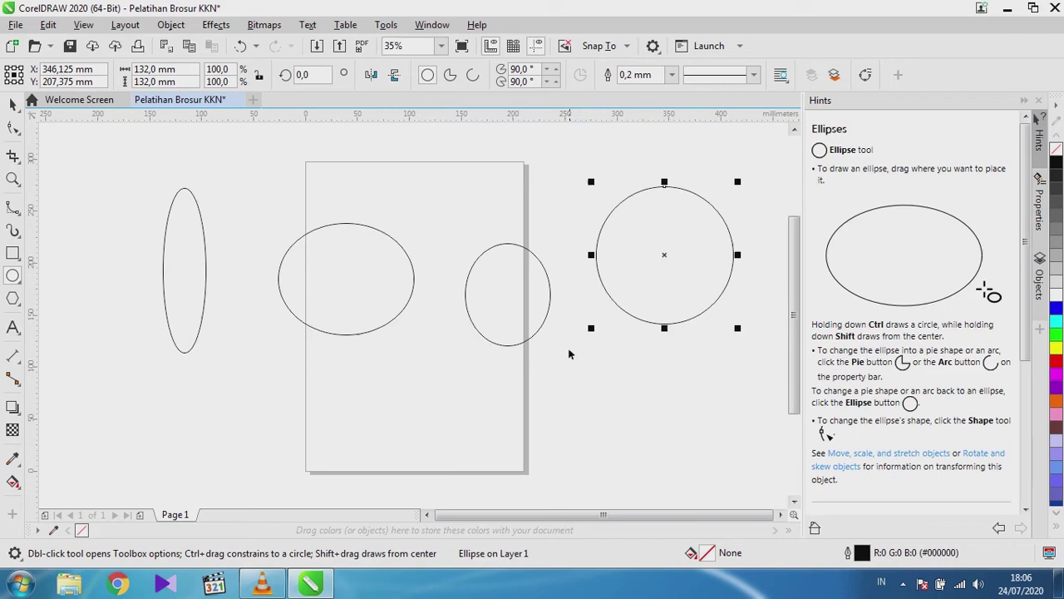
key(ctrl+a)
key(Delete)
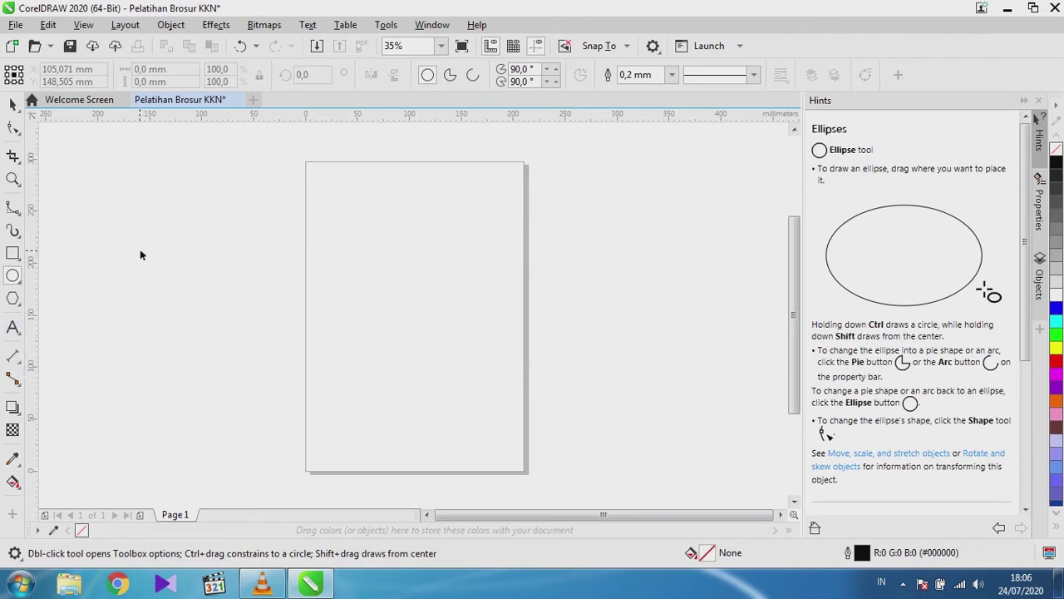
Add practice artistic text 'dkcjdcnjkwc' and a paragraph text frame filled with random letters.
click(13, 328)
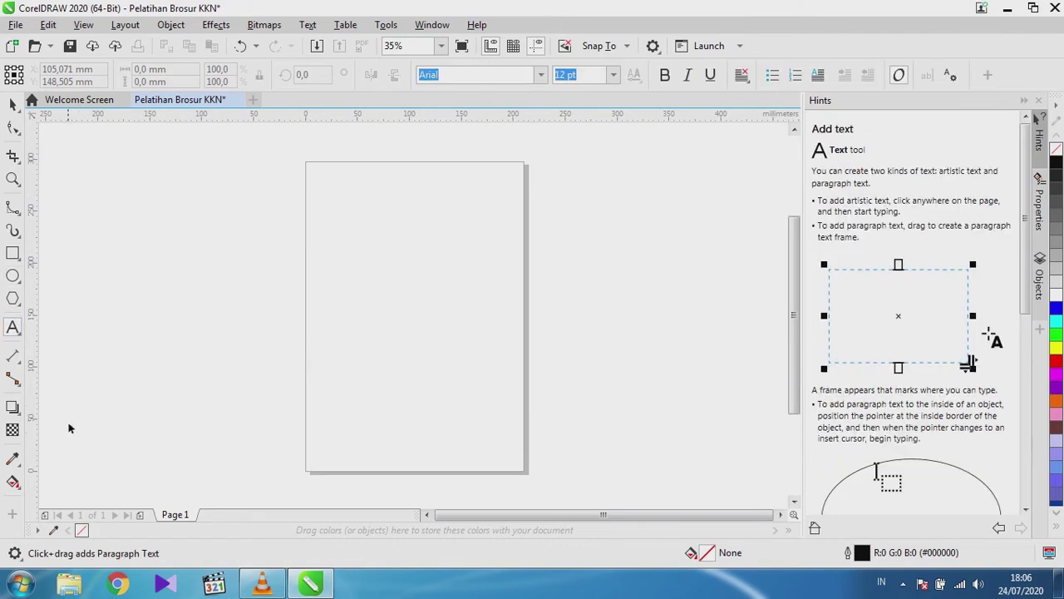
click(140, 293)
text(dkcjdcnjkwc)
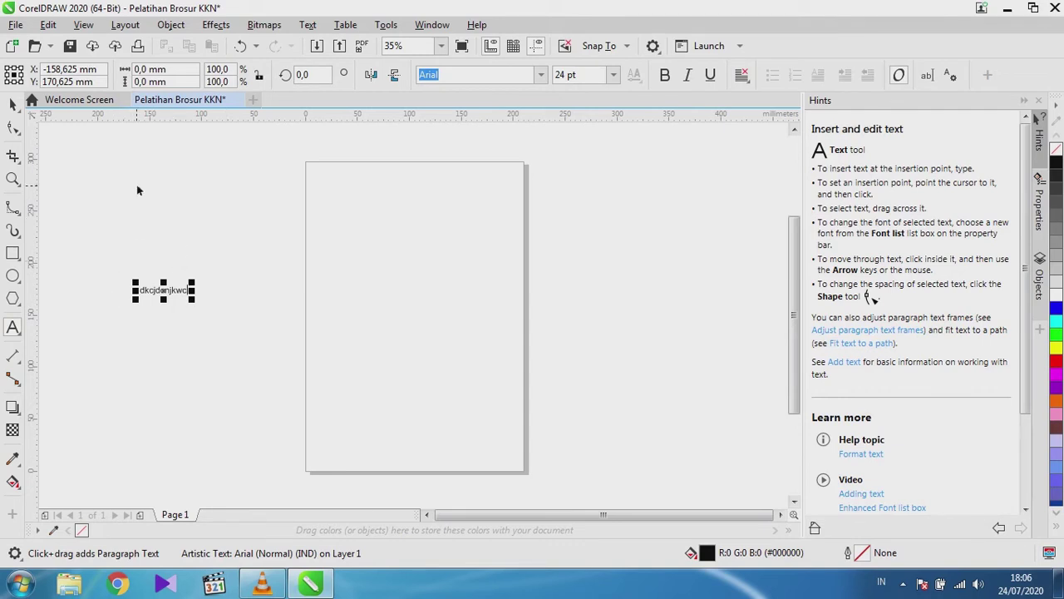
drag(223, 307, 435, 420)
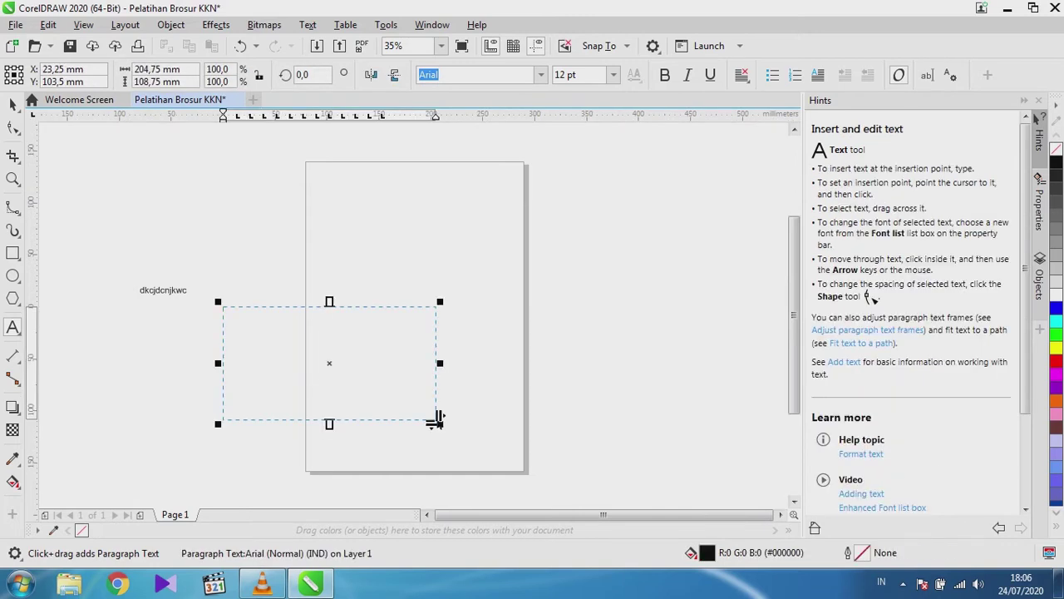
text(sdcdcdcnwdsdcdcdcnwdsdc)
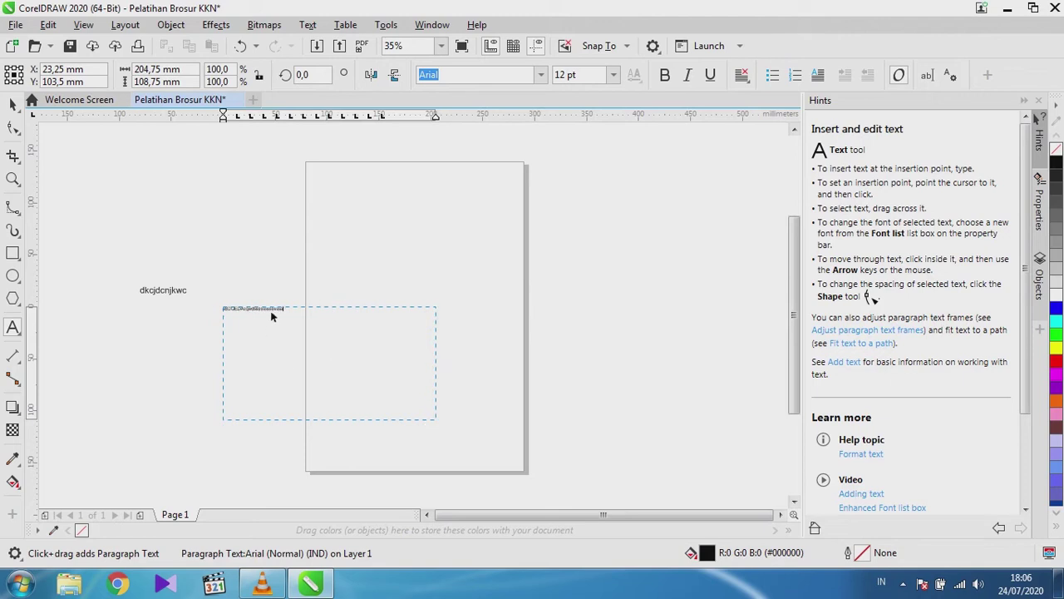
text(dcddcdcnwdsdcdcdcdcnwdsdcdcdcdcnwdsdcdc)
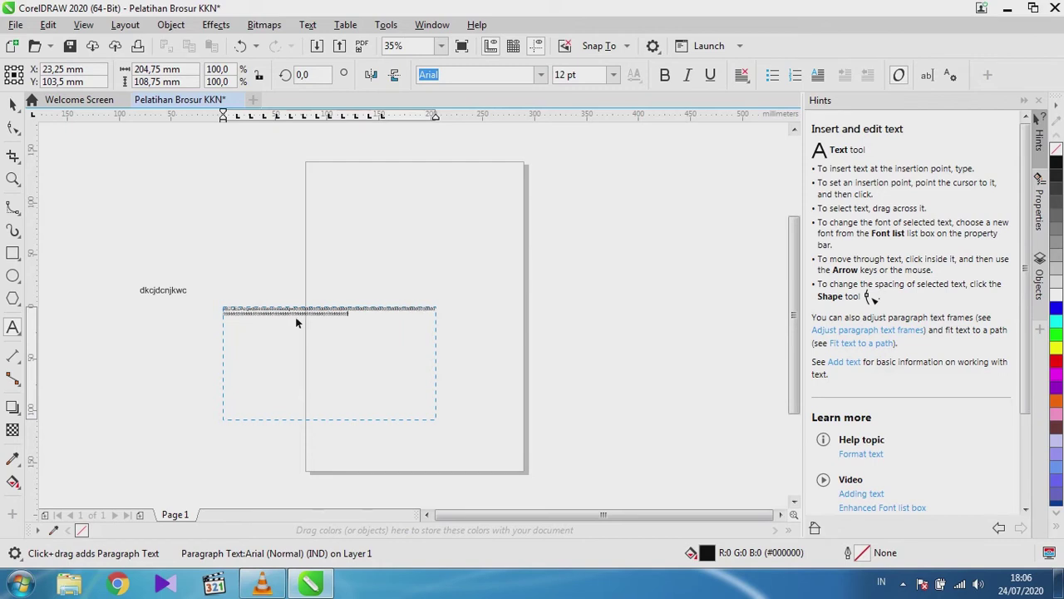
text(dcdcnwdsdcdcdcdcnwdsdcdcdcdcnwdsdcdcdcdcnwdsdcdcdcdcnwdsdcdcdcdcnwdsdcdcdcdcnwdsdcdcdcdcnwd)
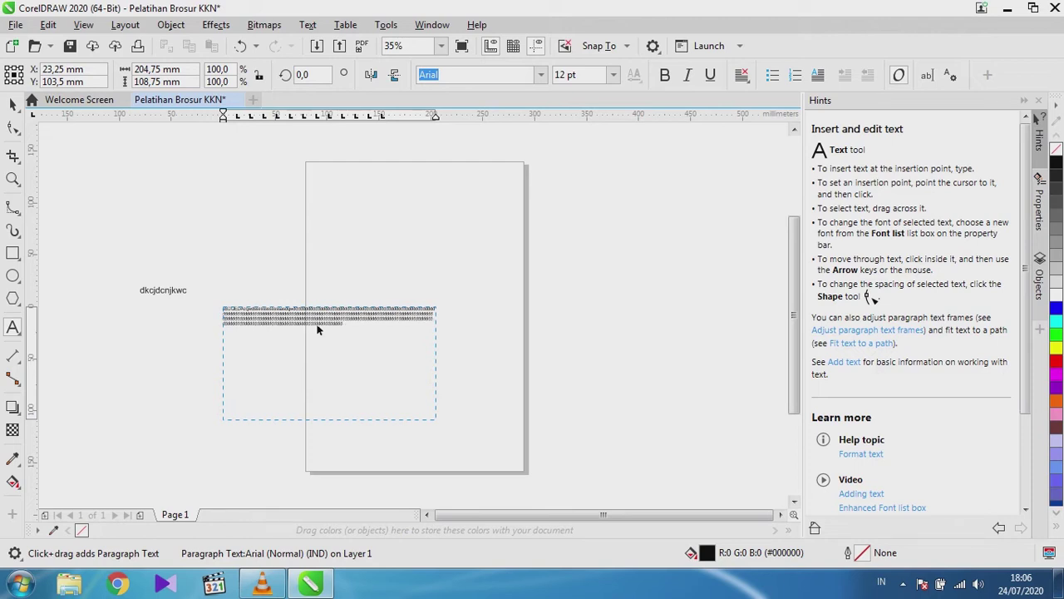
Delete the paragraph text frame and the stray artistic text.
key(Escape)
click(12, 104)
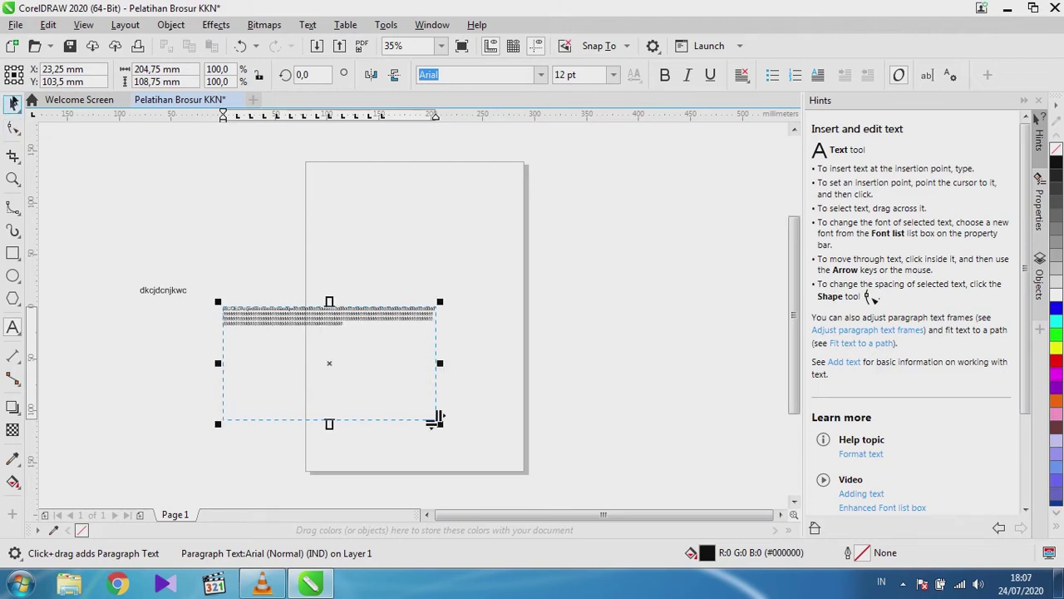
click(241, 341)
key(Delete)
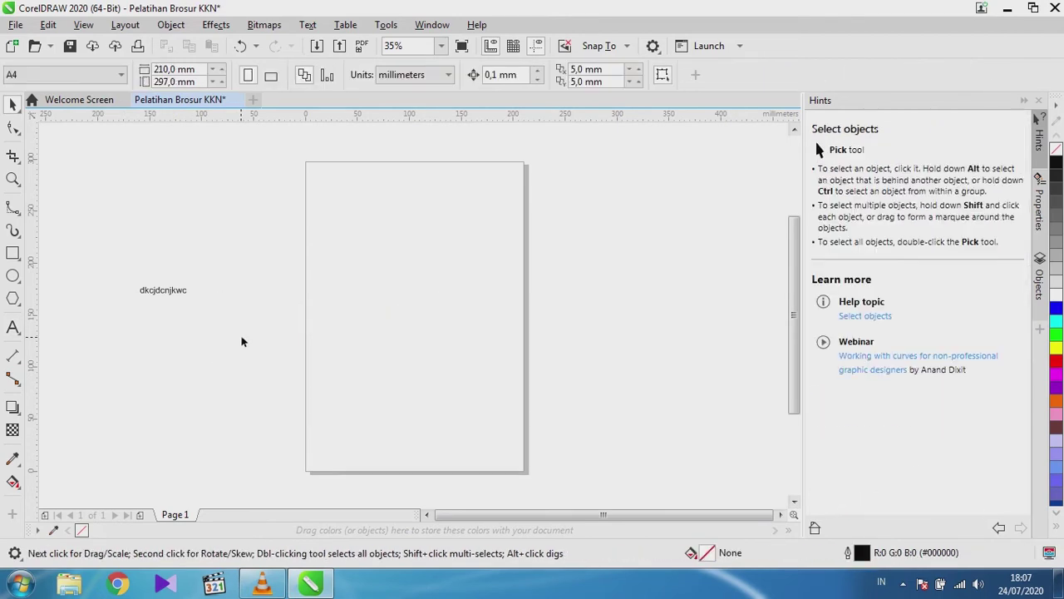
key(ctrl+a)
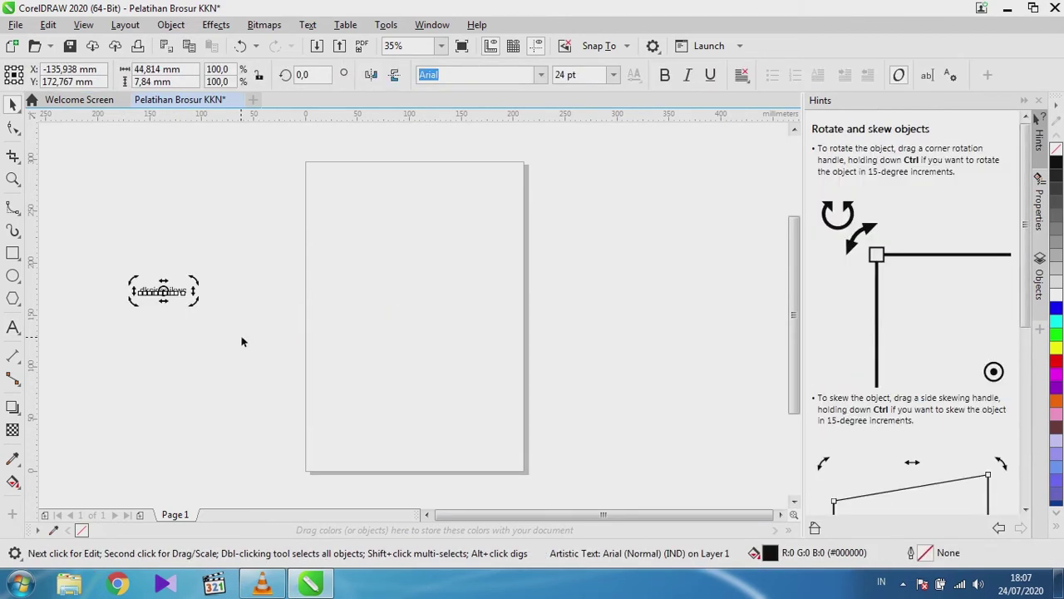
key(Delete)
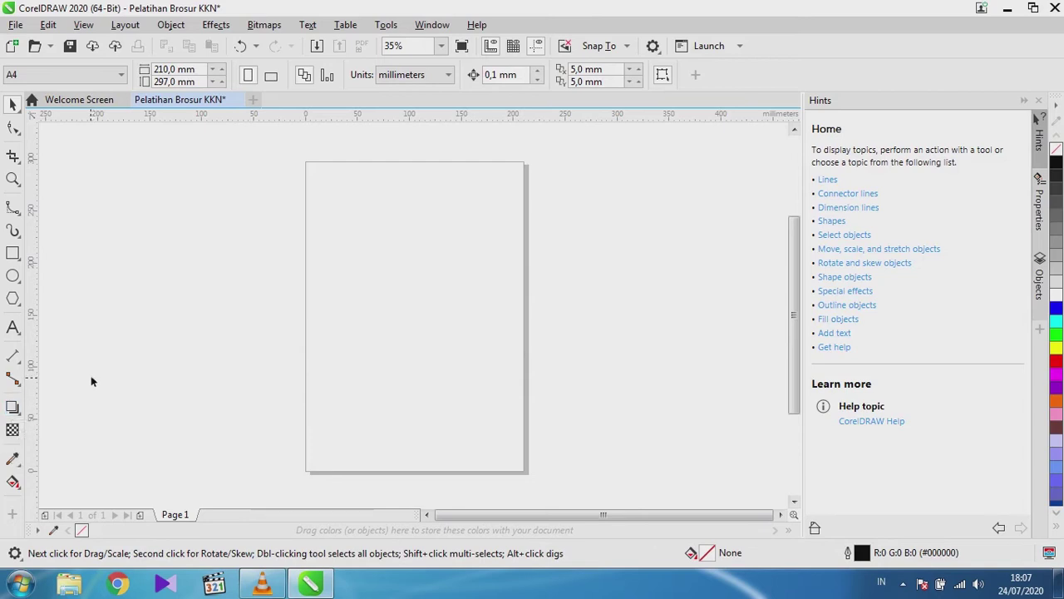
click(13, 275)
drag(181, 213, 355, 386)
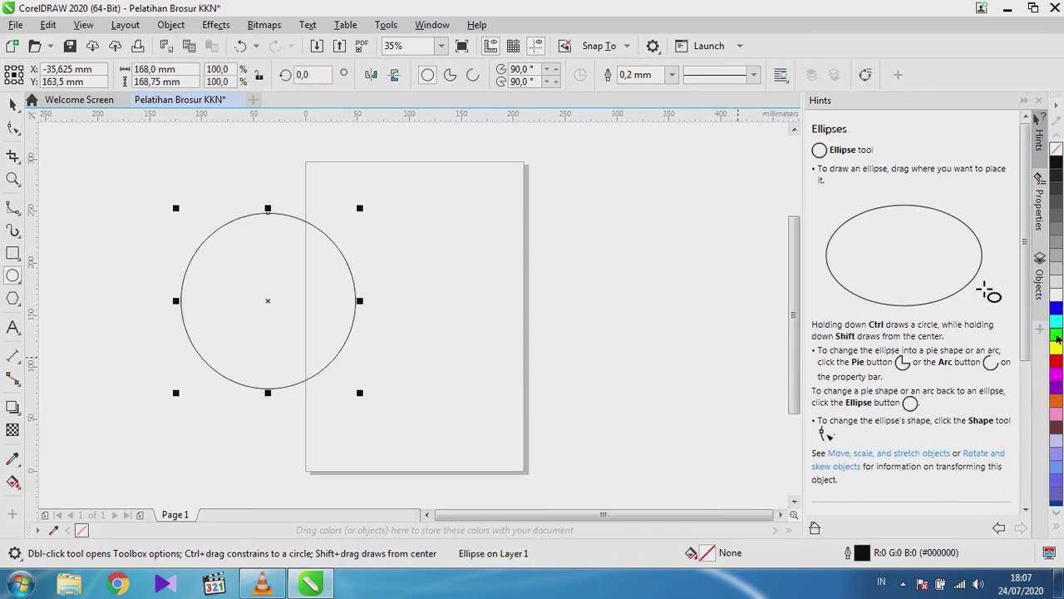
click(1057, 346)
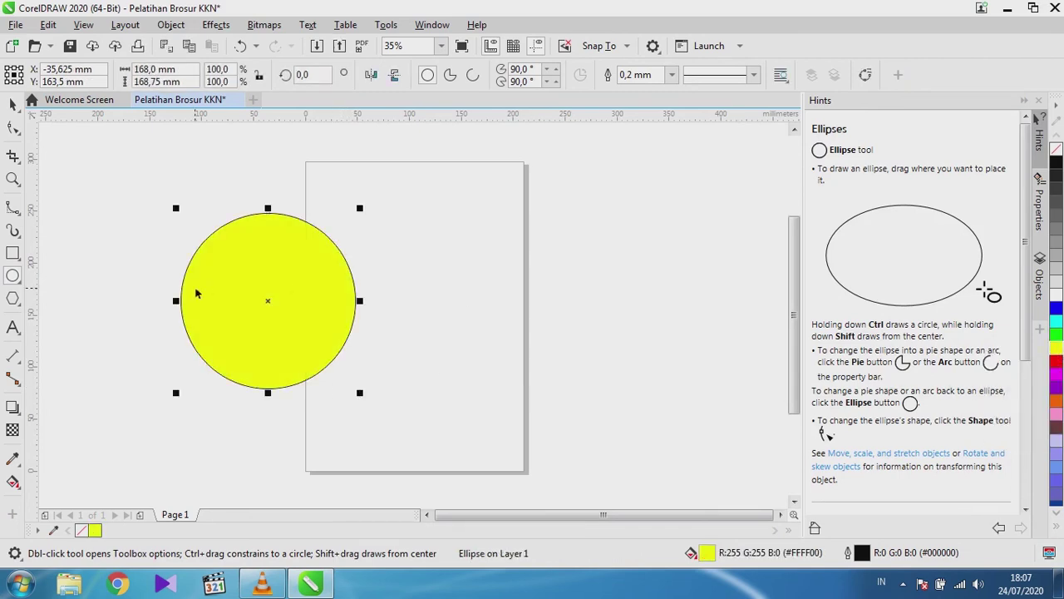
click(14, 107)
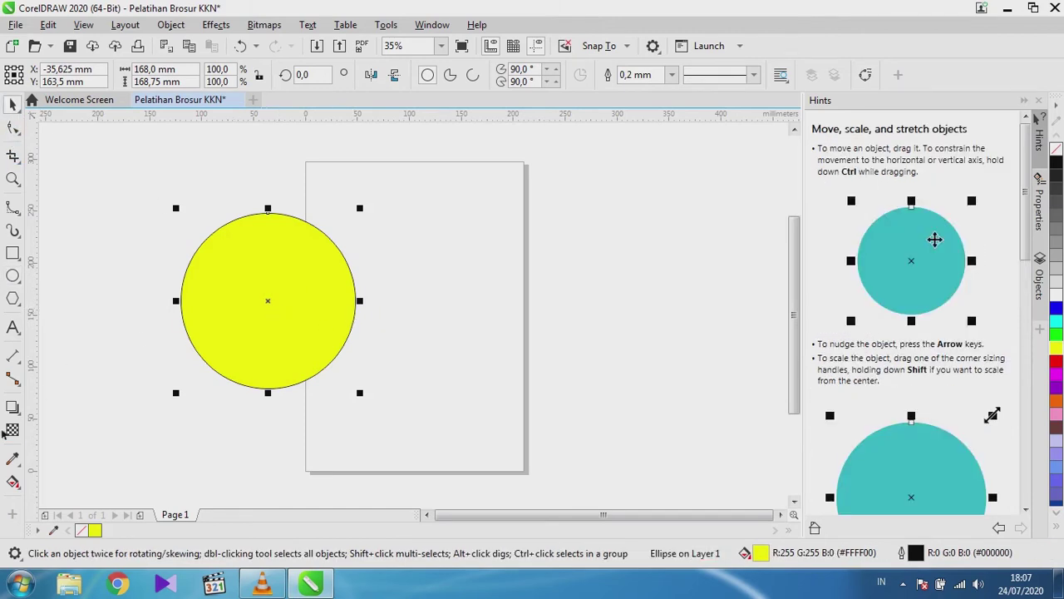
click(13, 407)
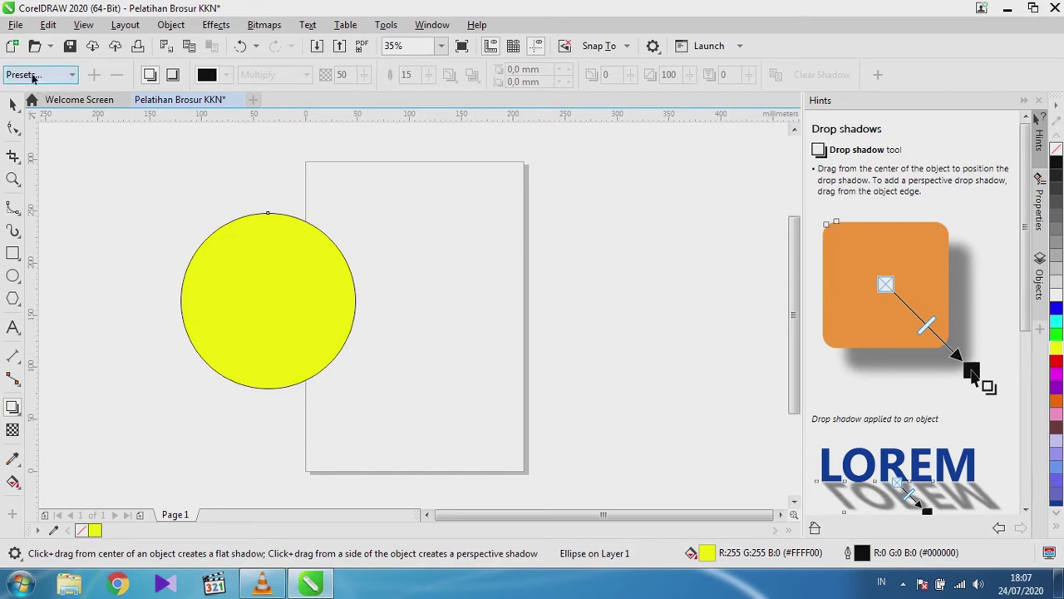
click(39, 76)
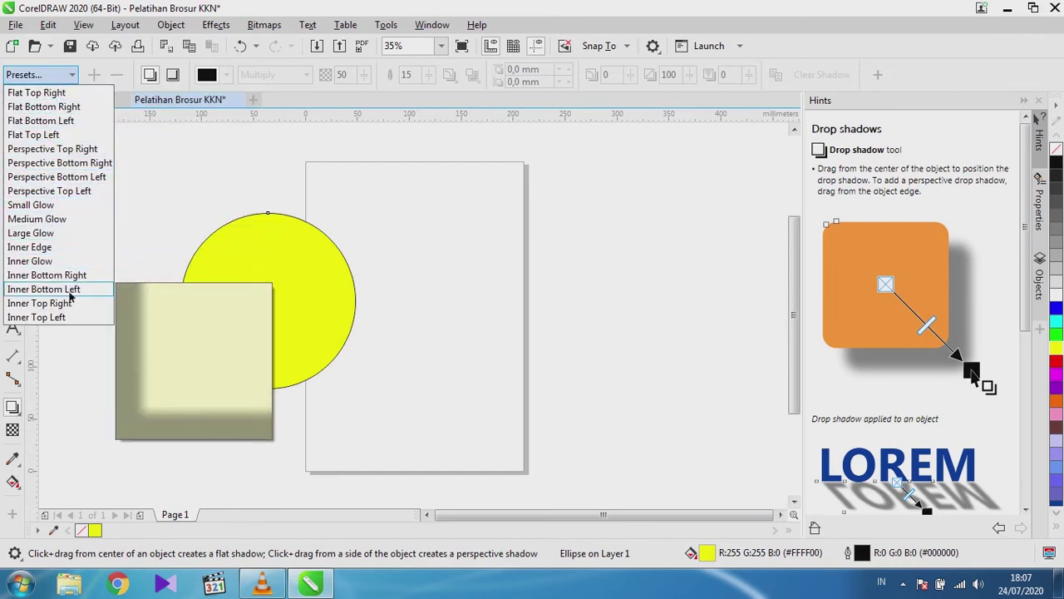
click(266, 177)
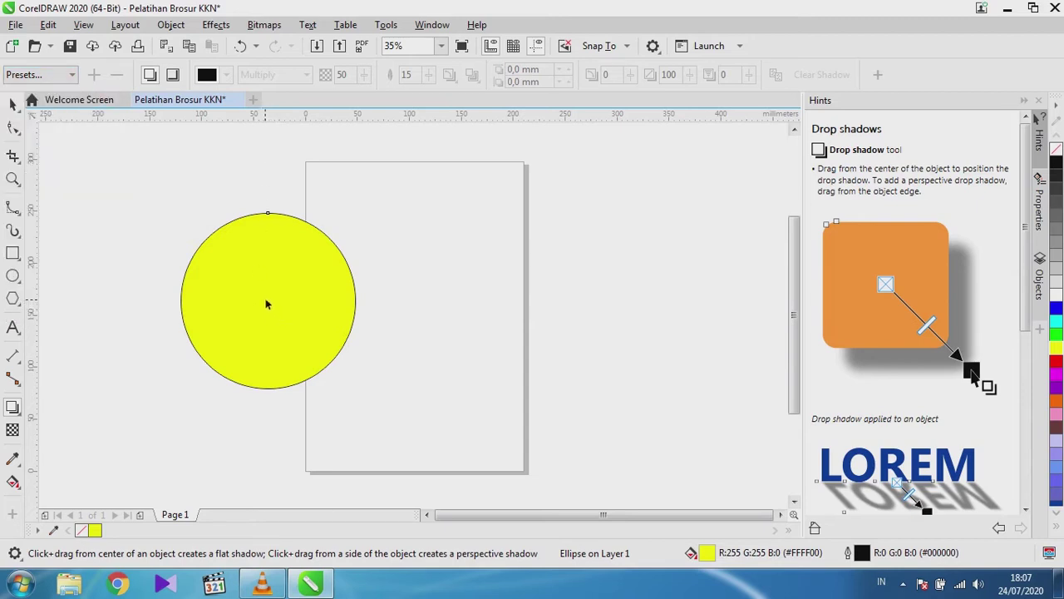
drag(267, 305, 420, 261)
drag(419, 259, 364, 358)
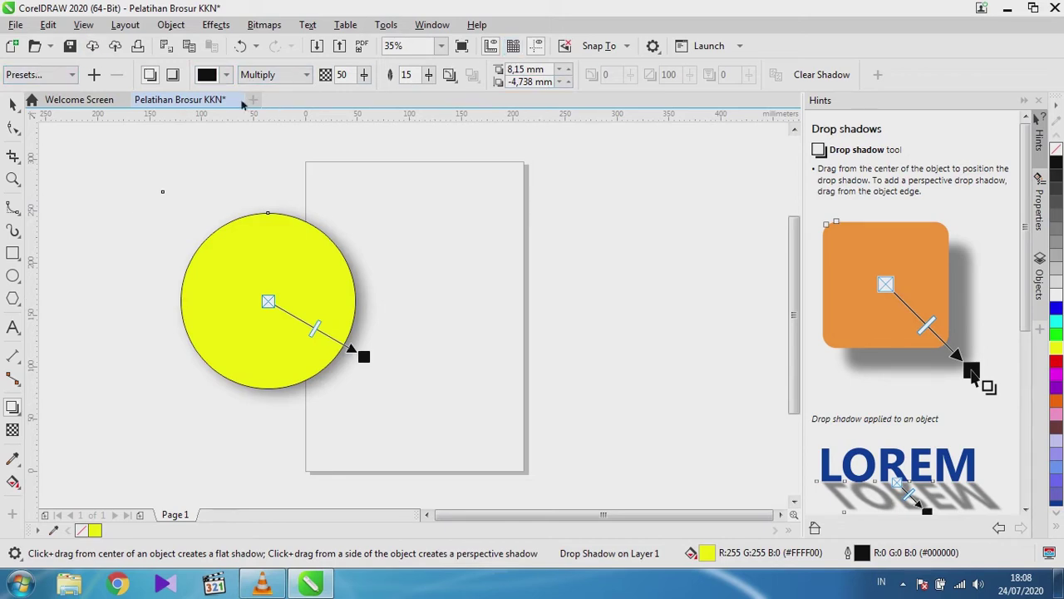
click(10, 104)
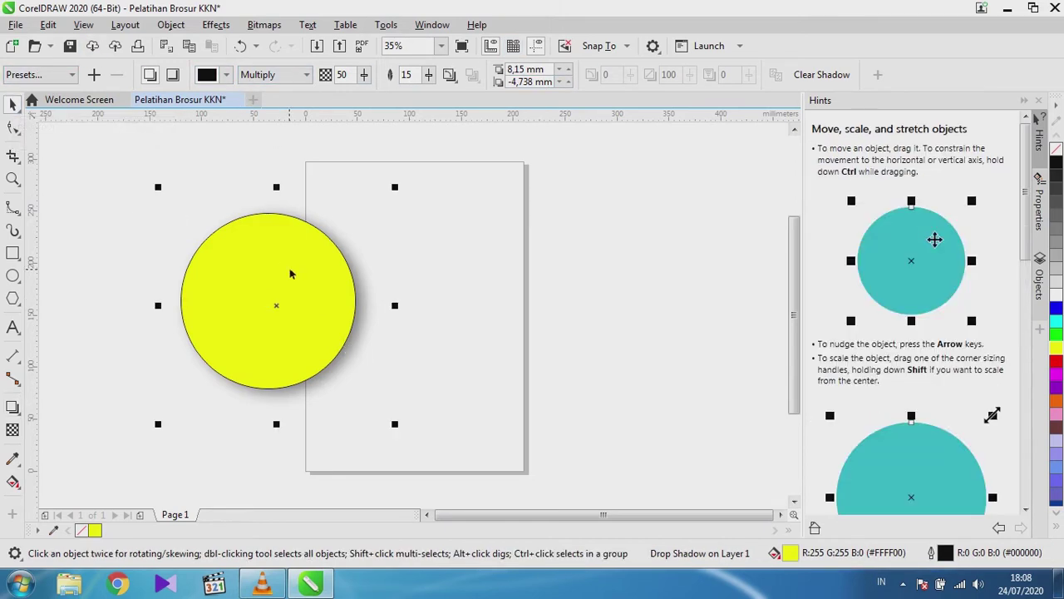
key(Delete)
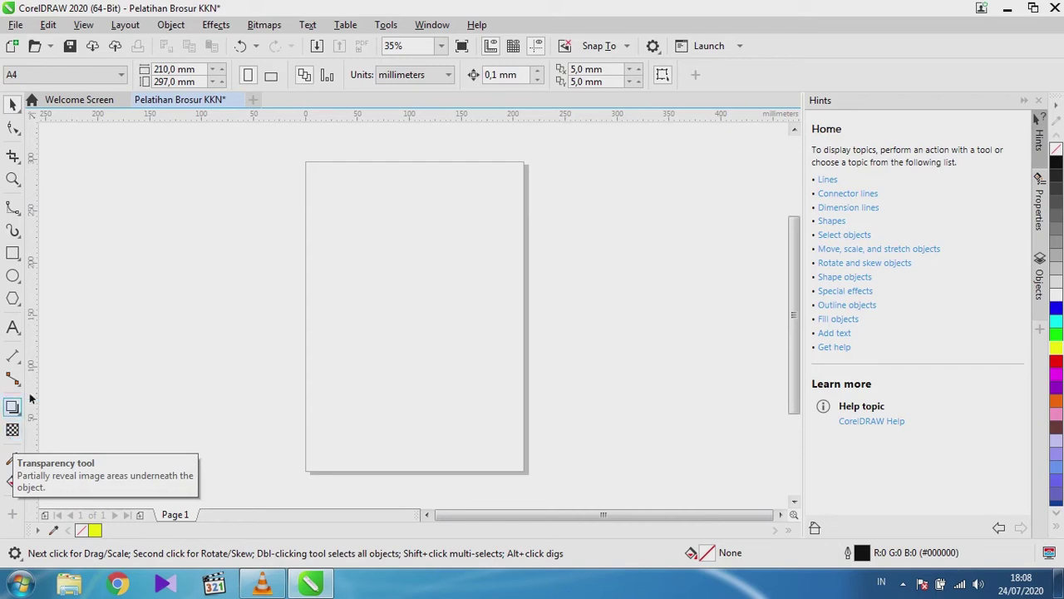
click(12, 276)
drag(156, 243, 321, 407)
click(1056, 309)
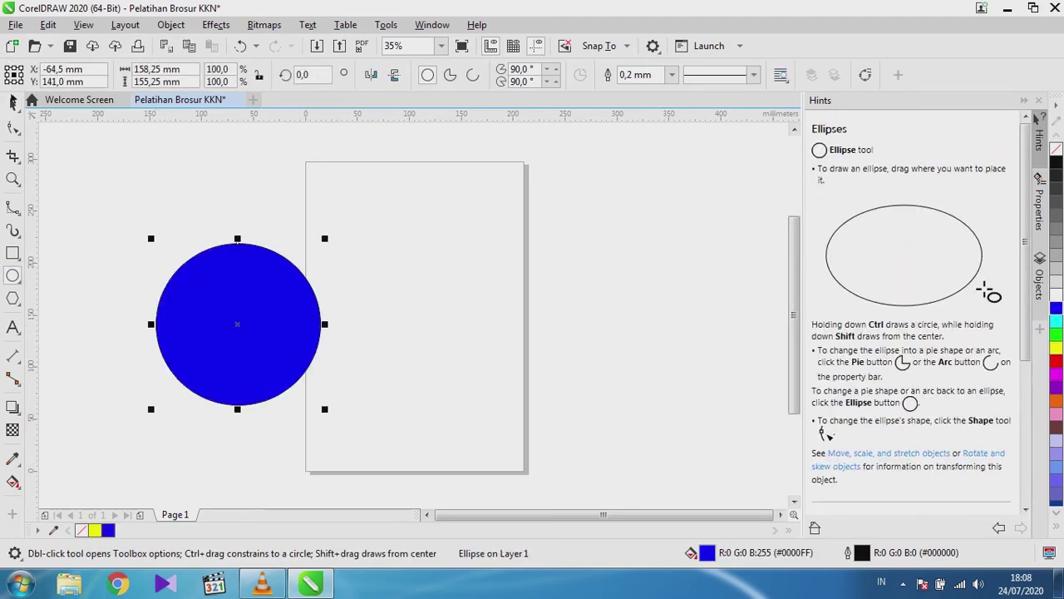
click(12, 106)
click(12, 430)
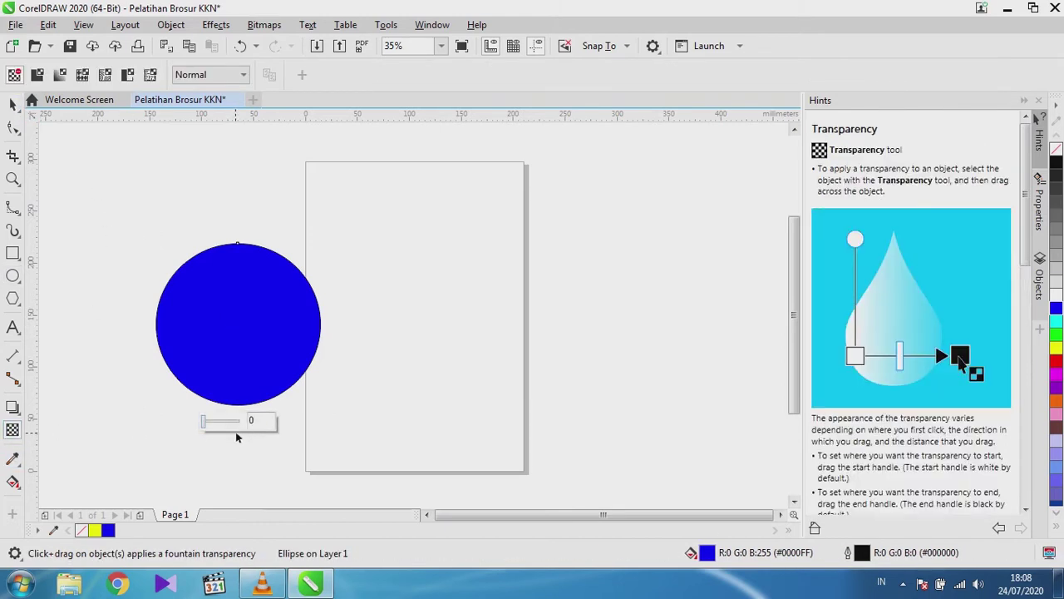
mouse_move(205, 423)
mouse_down()
mouse_move(238, 423)
mouse_move(190, 429)
mouse_up()
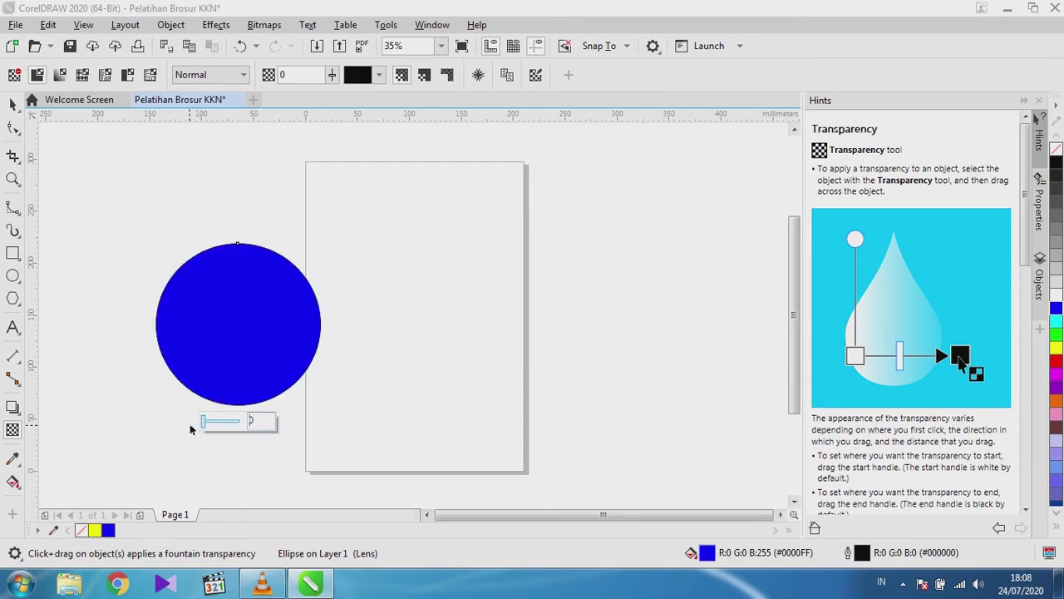
click(108, 393)
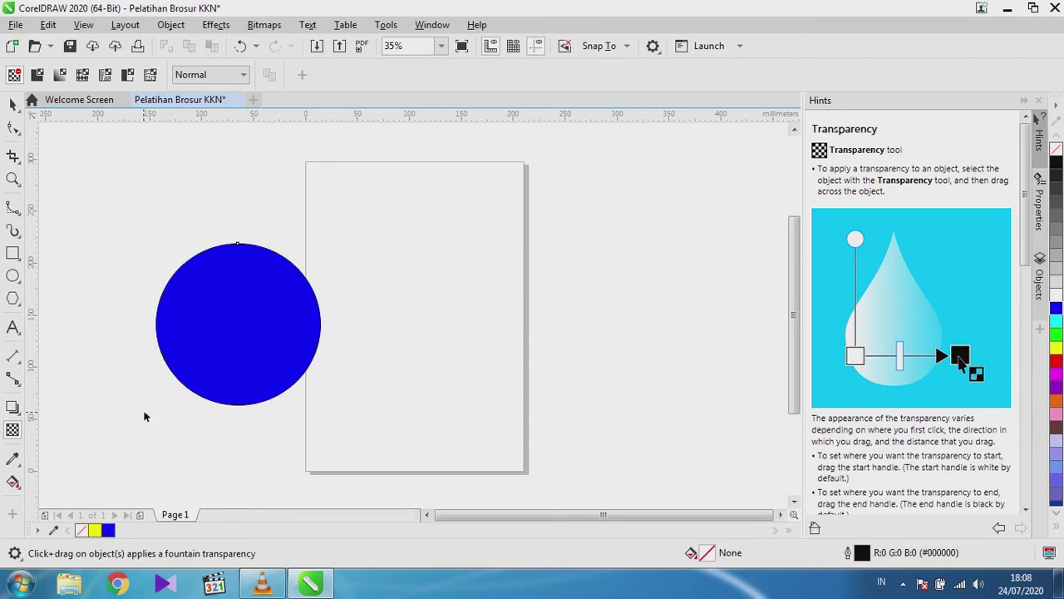
click(222, 337)
drag(155, 409, 376, 224)
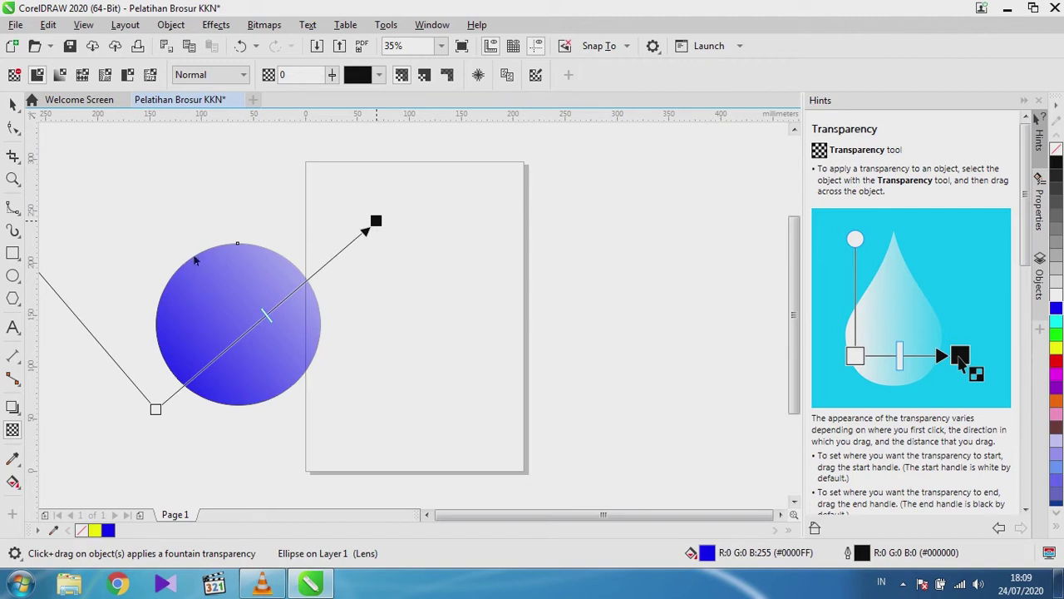
drag(376, 220, 337, 241)
click(13, 104)
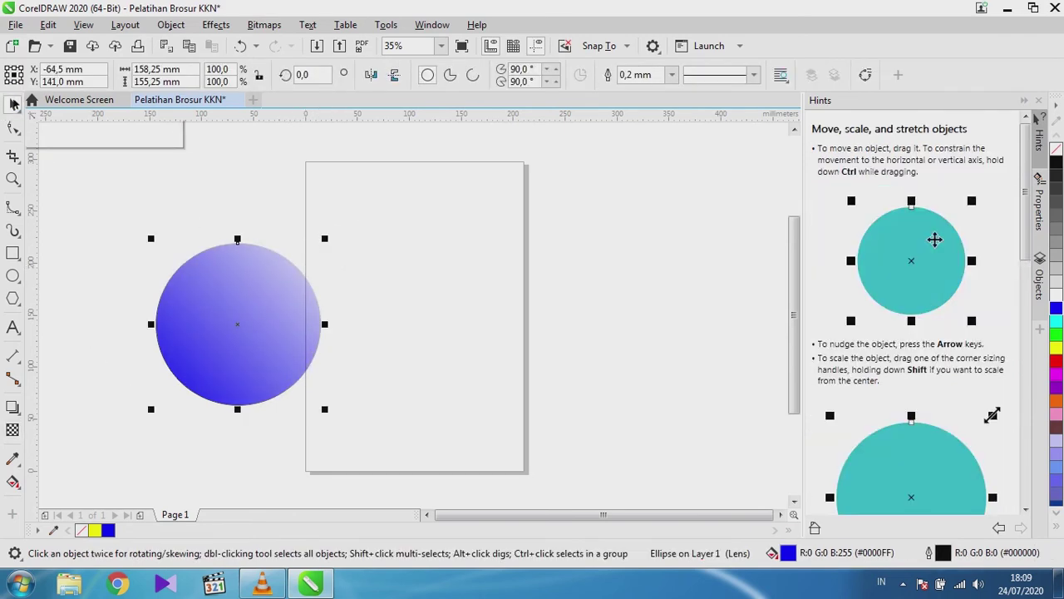
key(Delete)
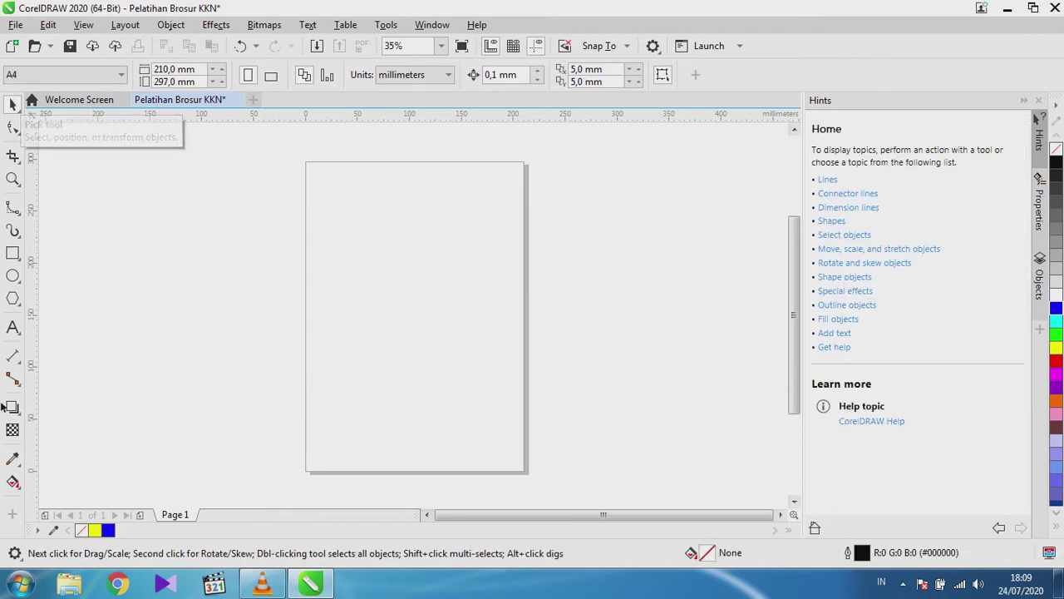
Draw a 153 mm circle left of the page with the Ellipse tool.
click(13, 275)
drag(138, 223, 273, 387)
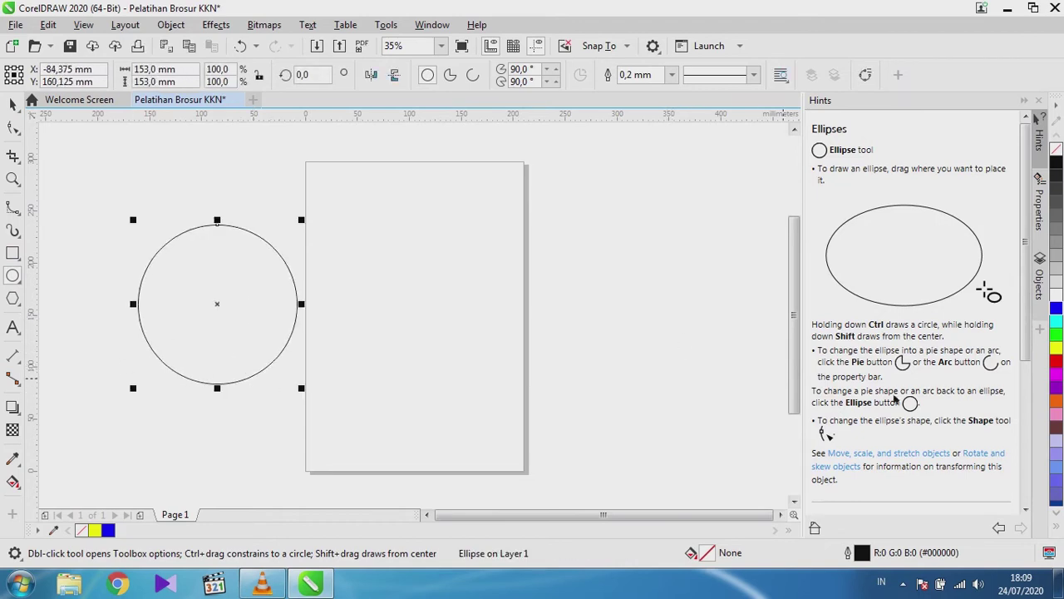
click(1058, 529)
click(1057, 529)
click(1058, 516)
click(1058, 516)
click(1057, 516)
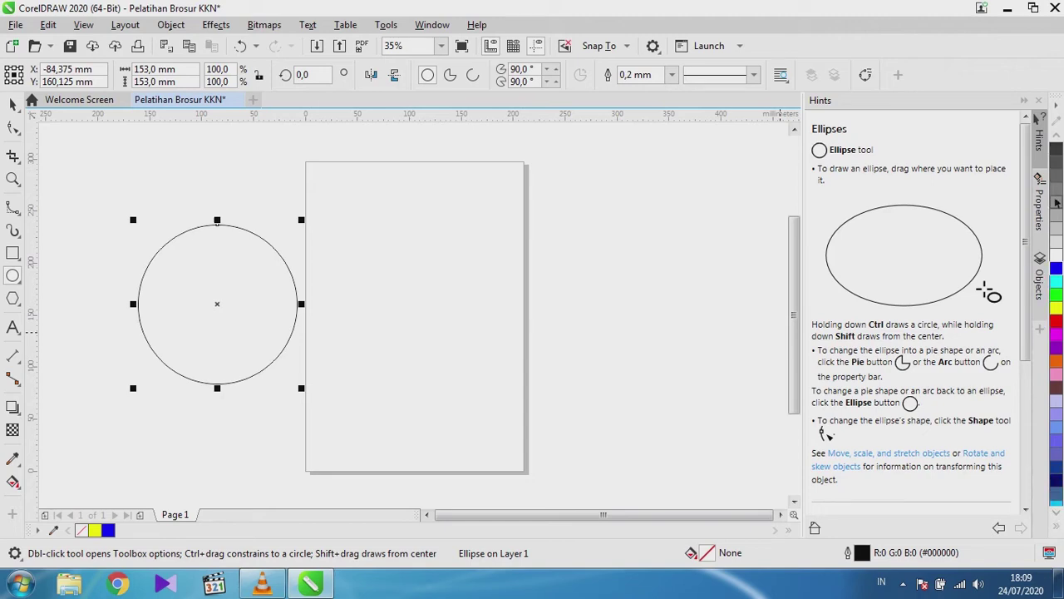
click(1057, 137)
click(1057, 137)
click(1057, 137)
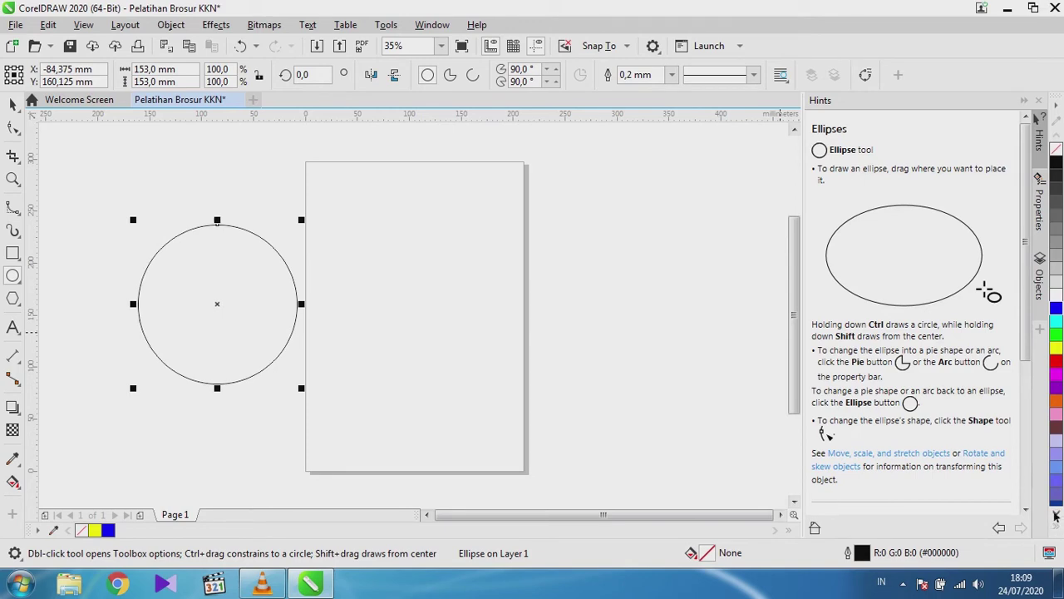
click(1057, 528)
Try grey, red, orange, brown and lavender fills on the circle, ending with bright green.
click(12, 104)
click(178, 202)
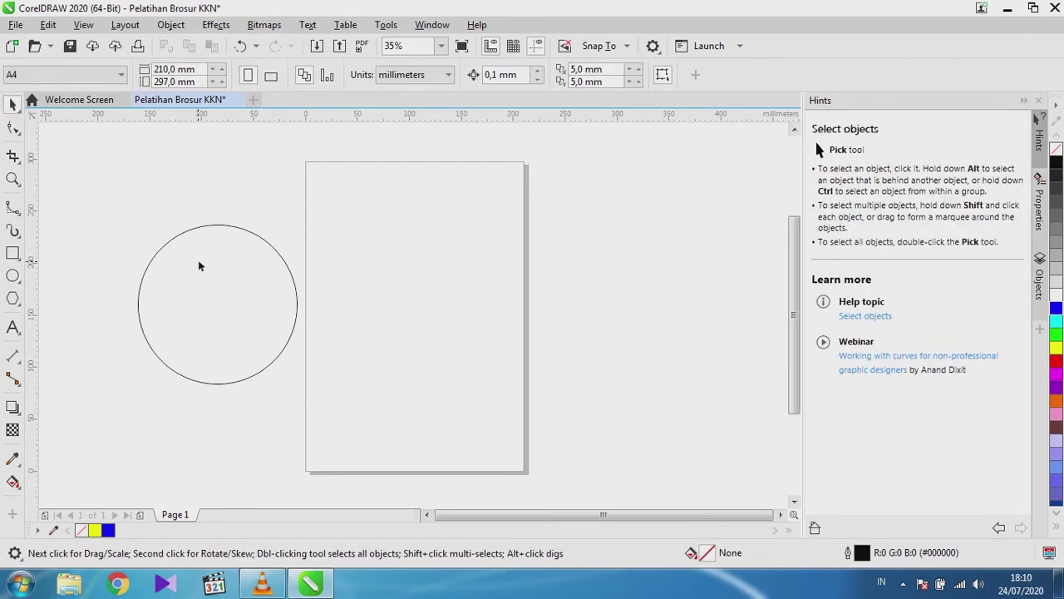
click(204, 304)
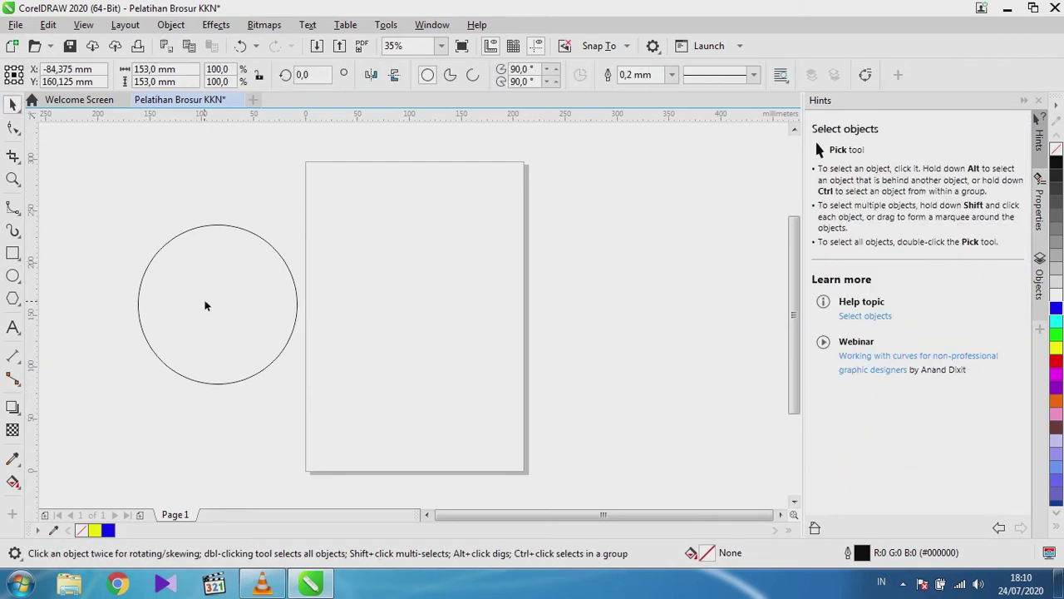
click(1057, 259)
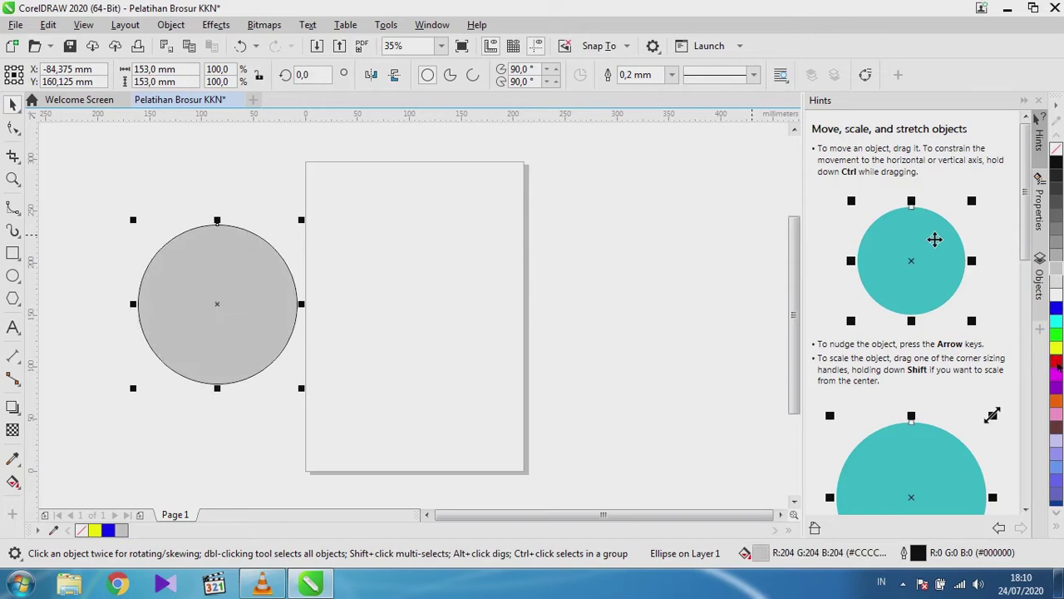
click(1056, 361)
click(1057, 400)
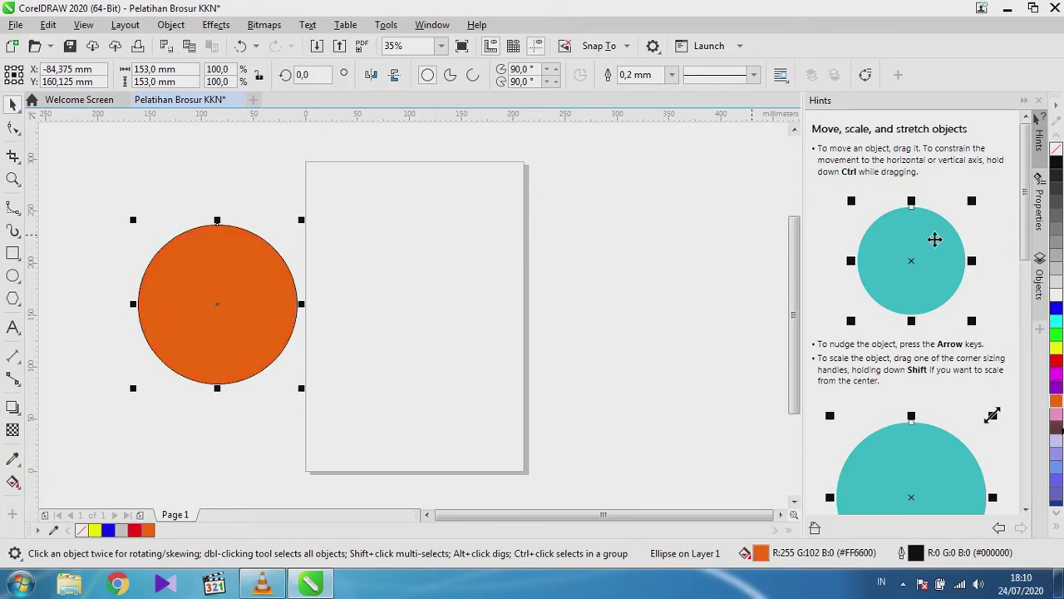
click(1058, 427)
click(1058, 453)
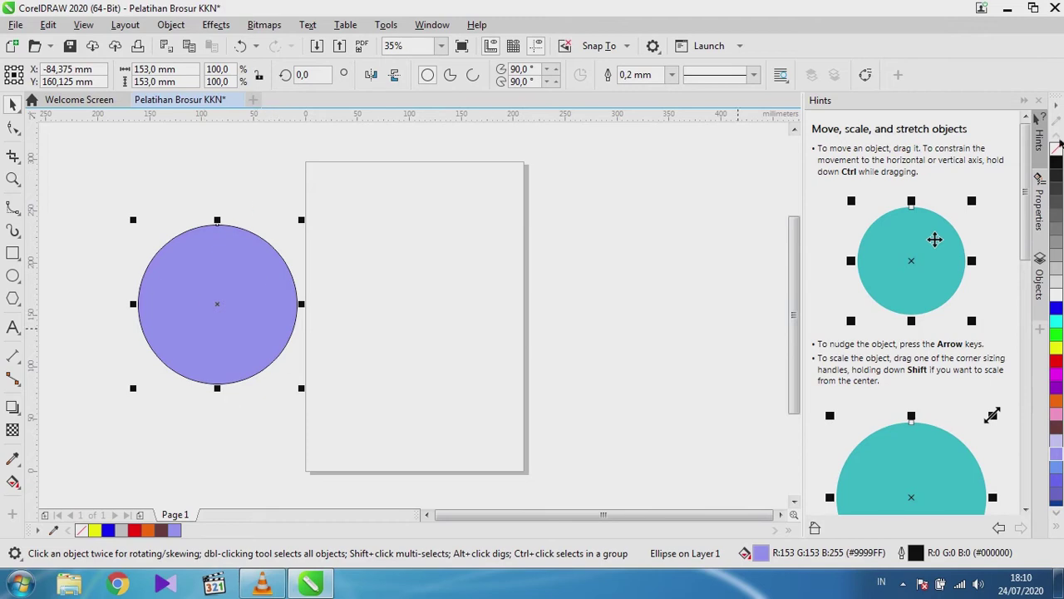
click(1056, 253)
click(1056, 332)
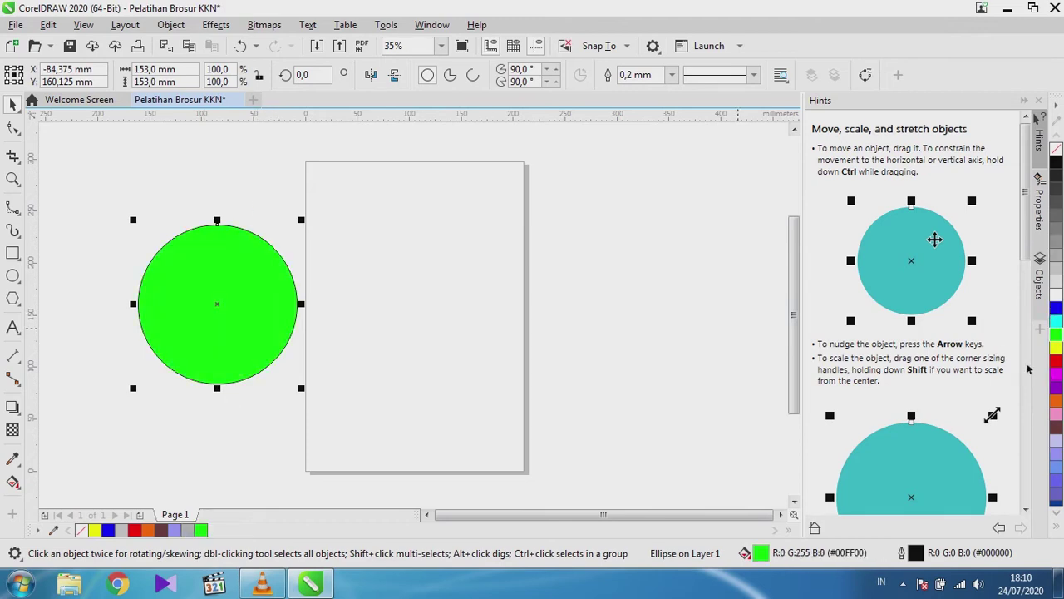
Try blue, yellow, dark brown and orange outlines on the circle before settling on red.
scroll(295, 269, up, 10)
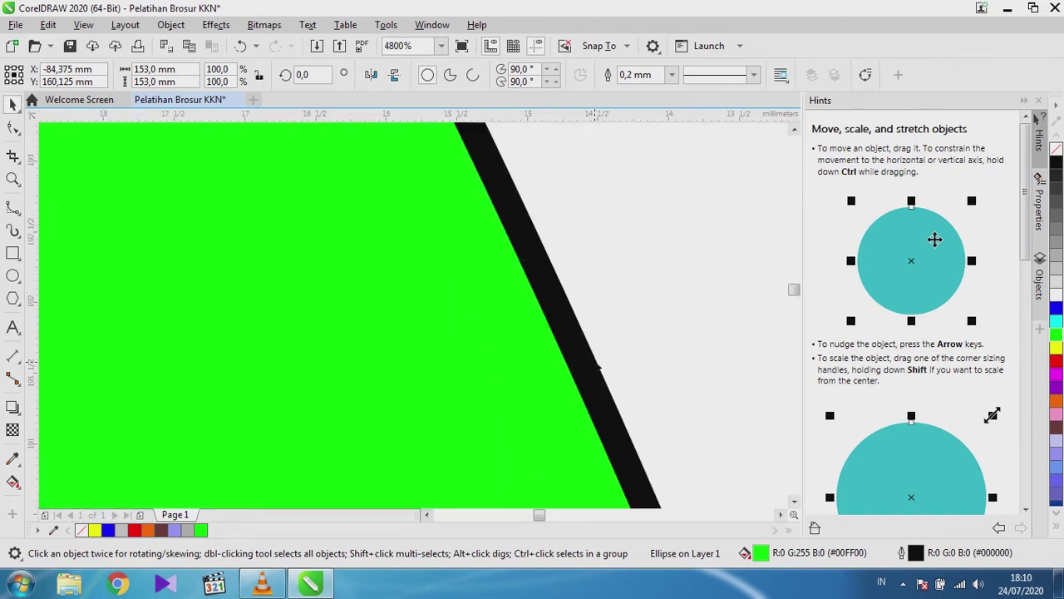
scroll(482, 333, down, 5)
scroll(482, 329, up, 4)
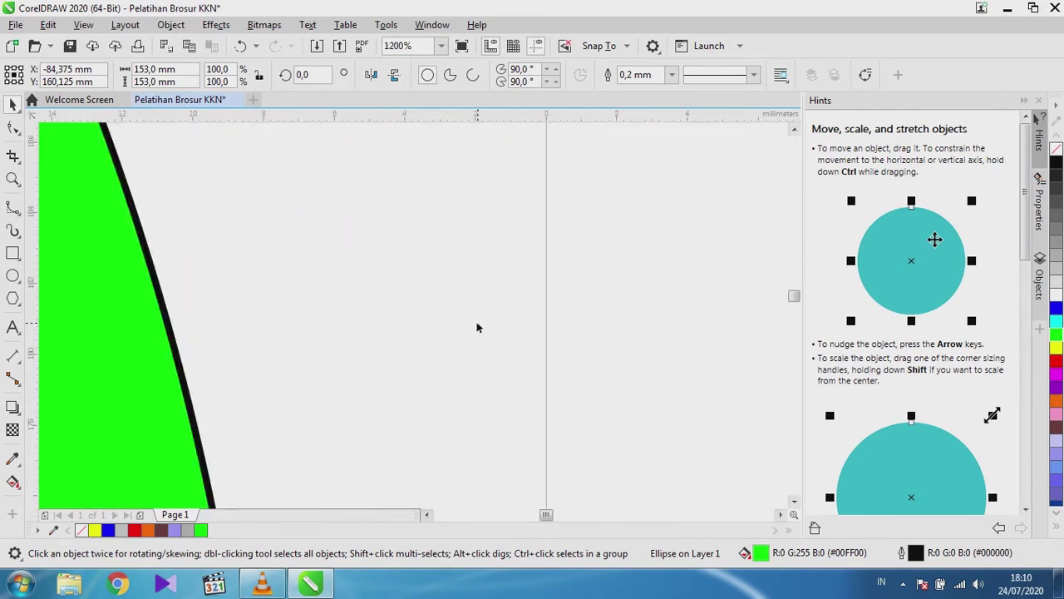
scroll(160, 332, up, 1)
scroll(185, 324, down, 3)
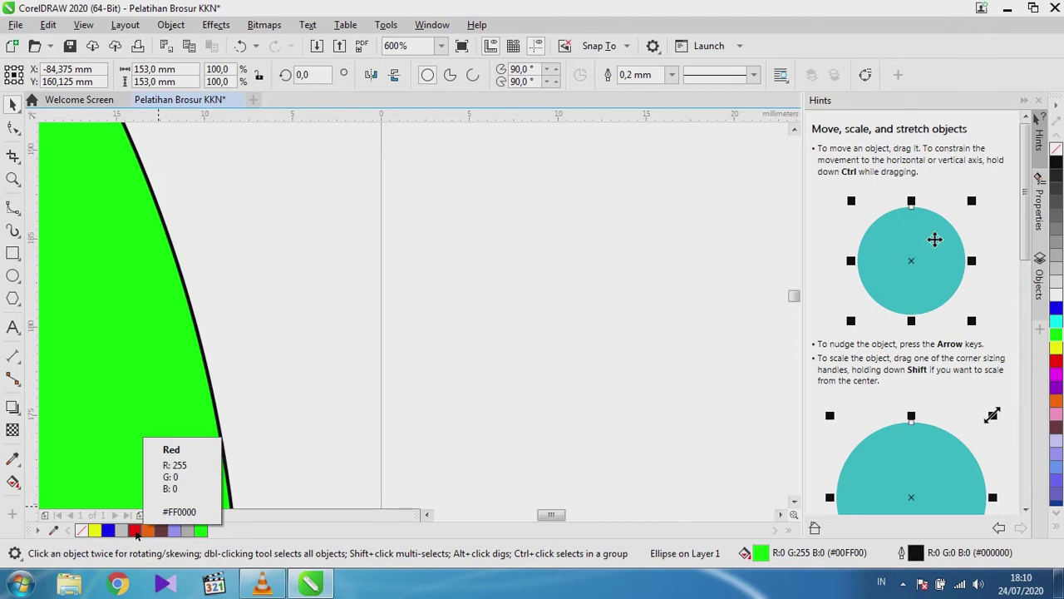
right_click(137, 530)
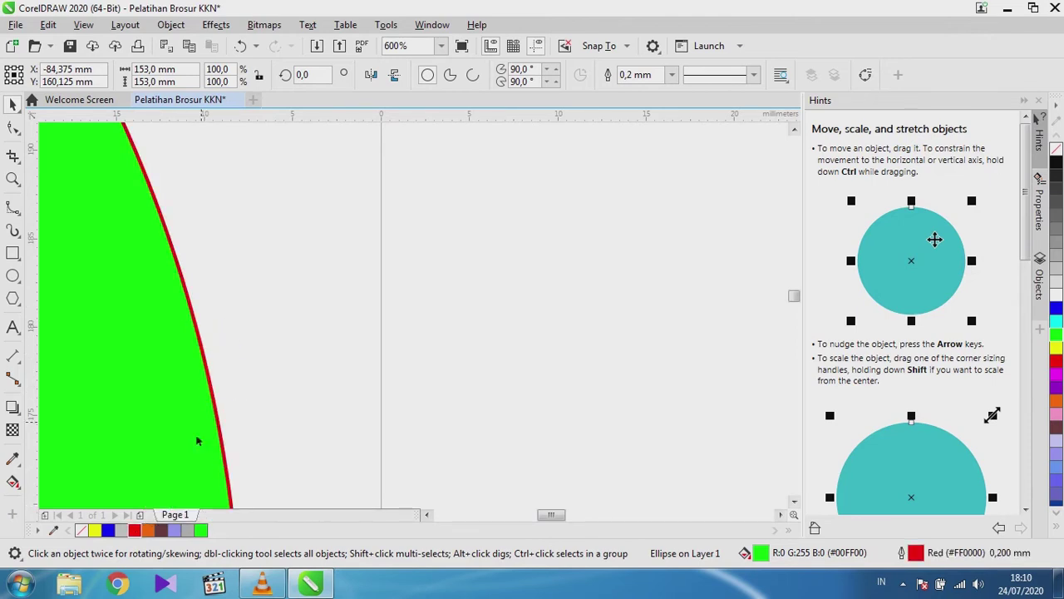
right_click(122, 532)
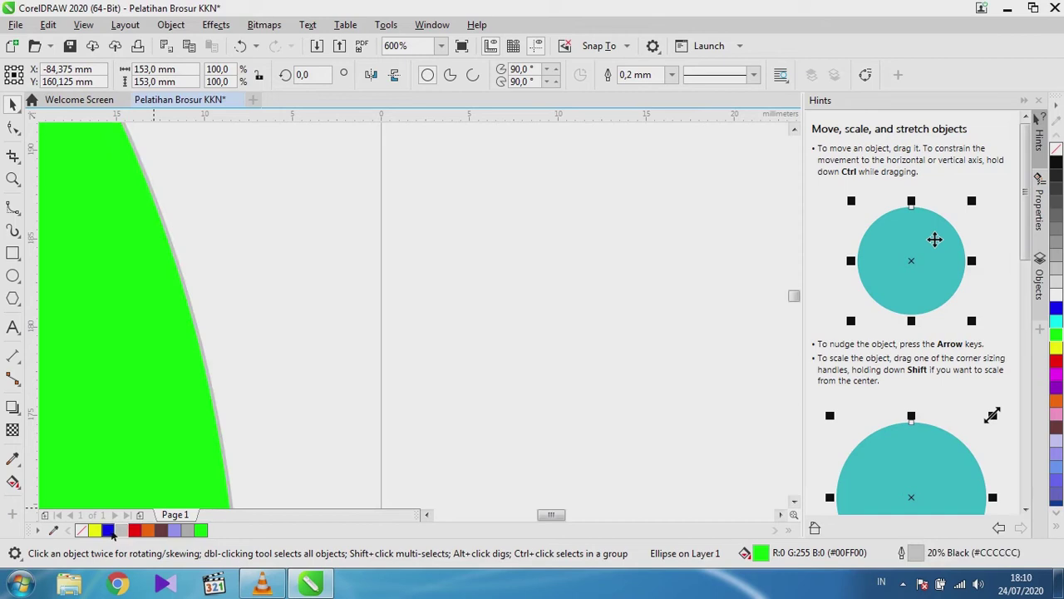
right_click(107, 532)
right_click(94, 531)
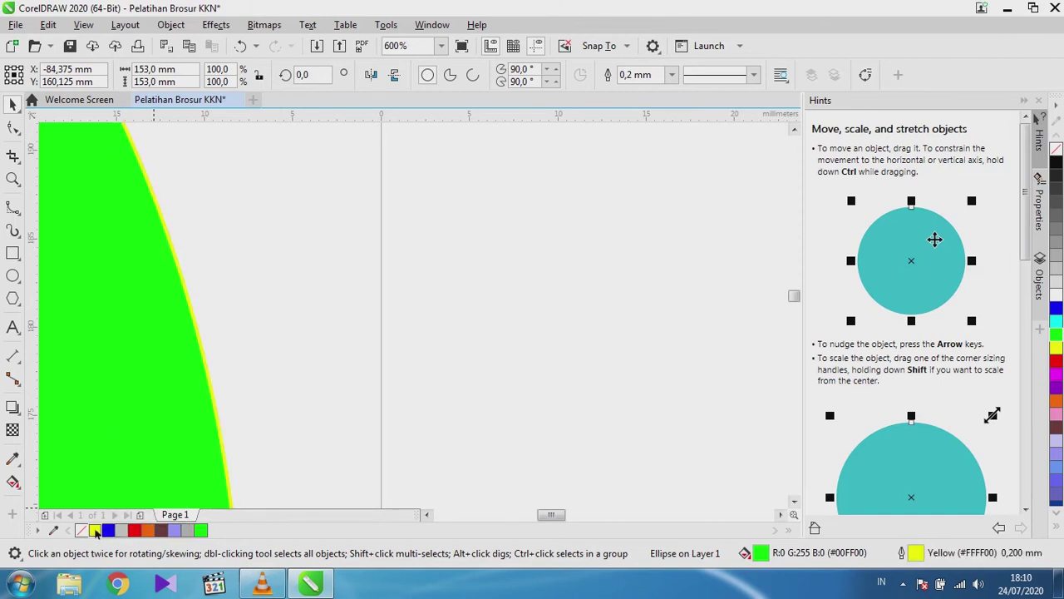
right_click(161, 530)
right_click(147, 530)
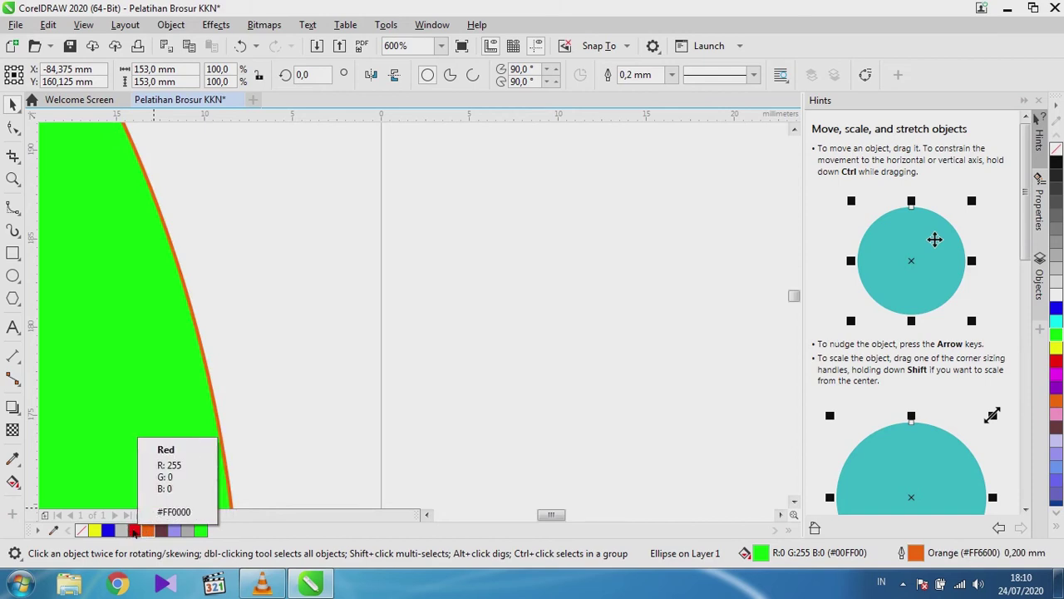
right_click(133, 531)
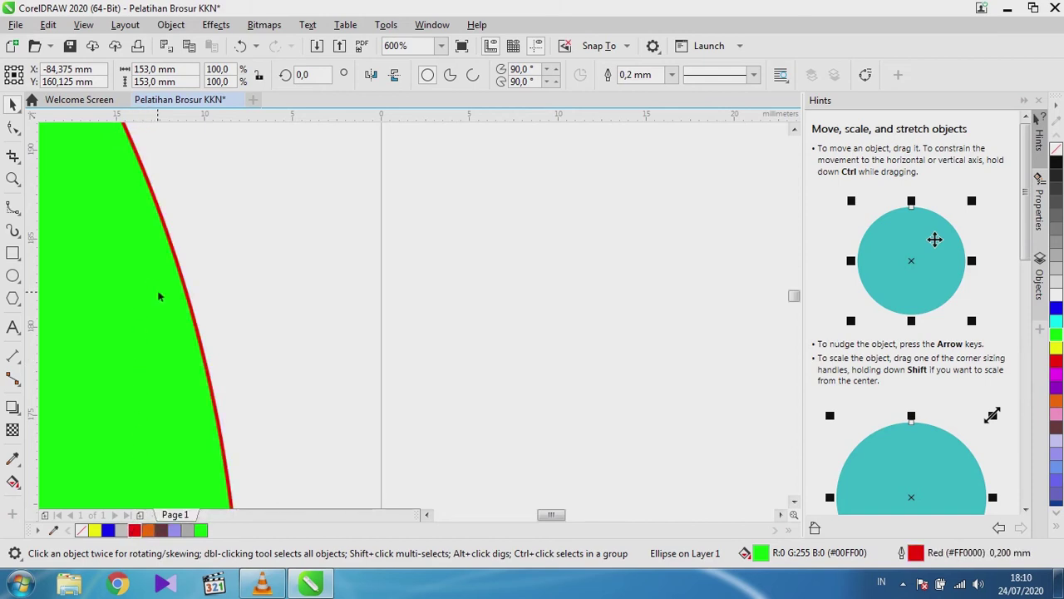
Fit the circle in the view and reselect it.
scroll(164, 297, down, 6)
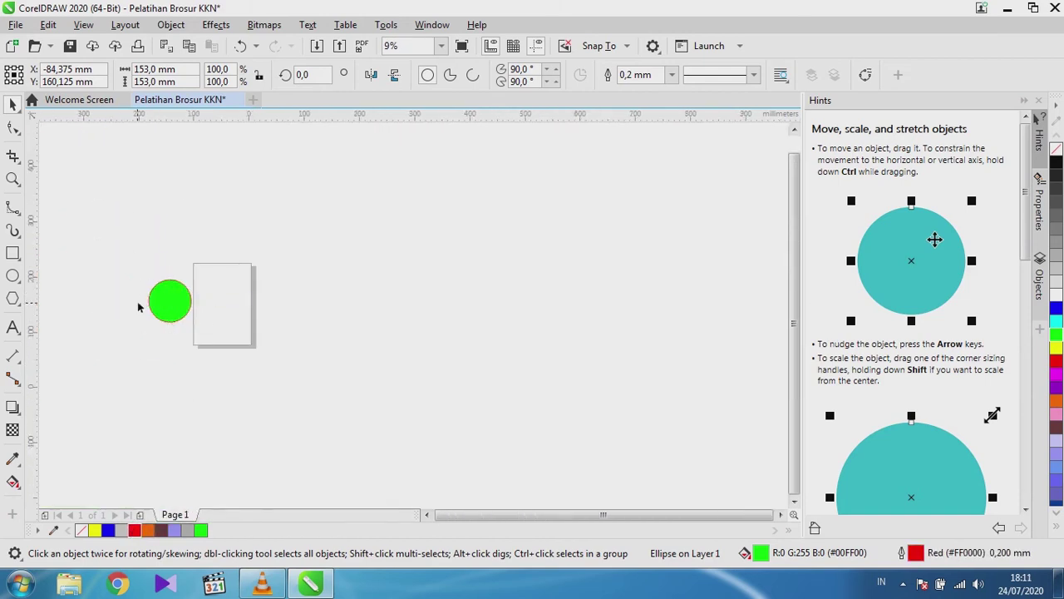
key(shift+F2)
scroll(170, 296, up, 1)
scroll(159, 294, down, 2)
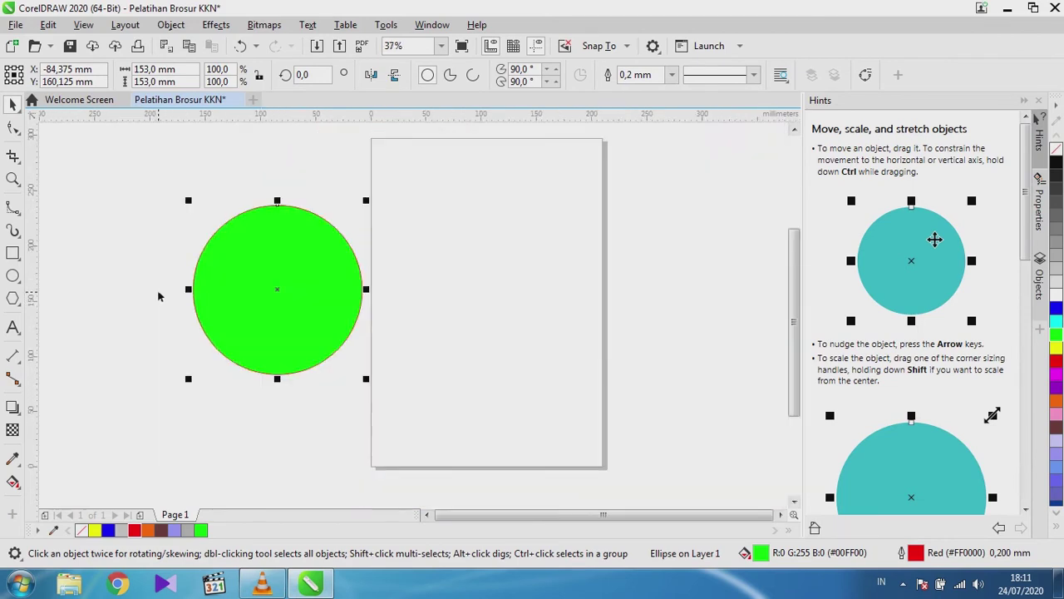
scroll(248, 283, up, 3)
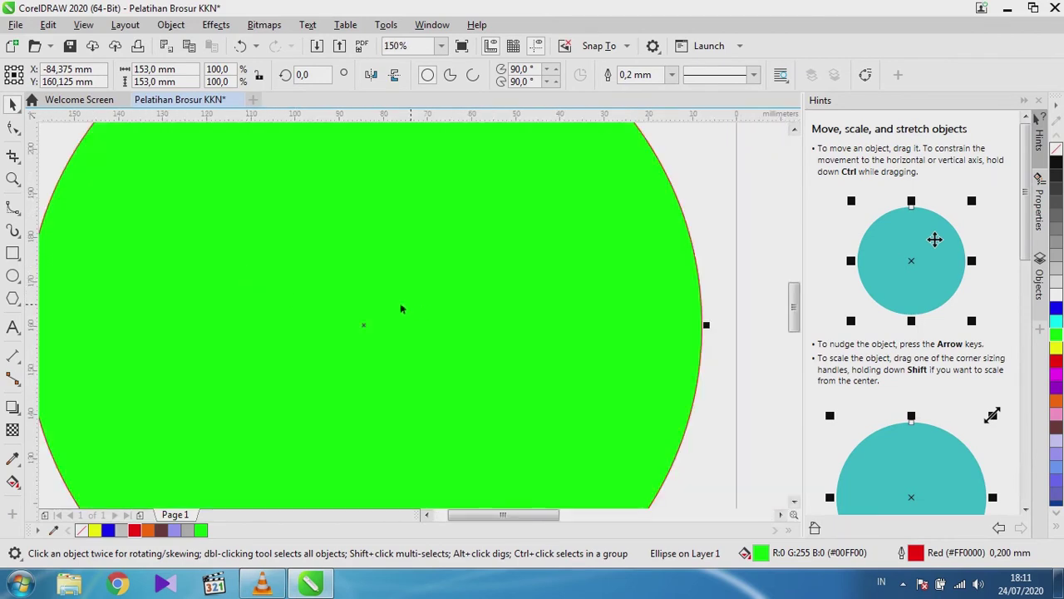
scroll(400, 308, down, 2)
scroll(328, 296, up, 2)
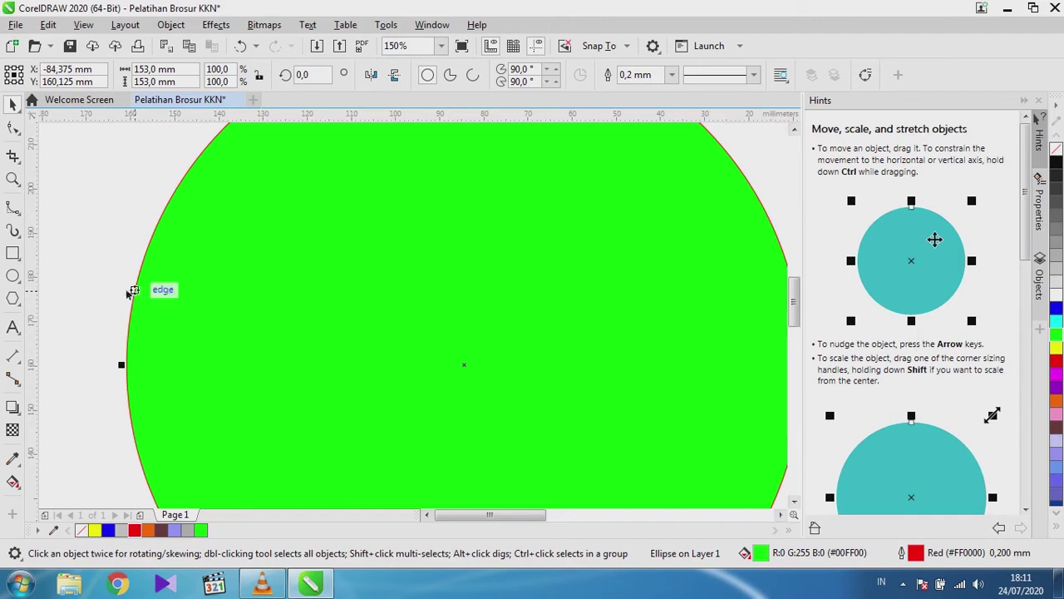
click(82, 307)
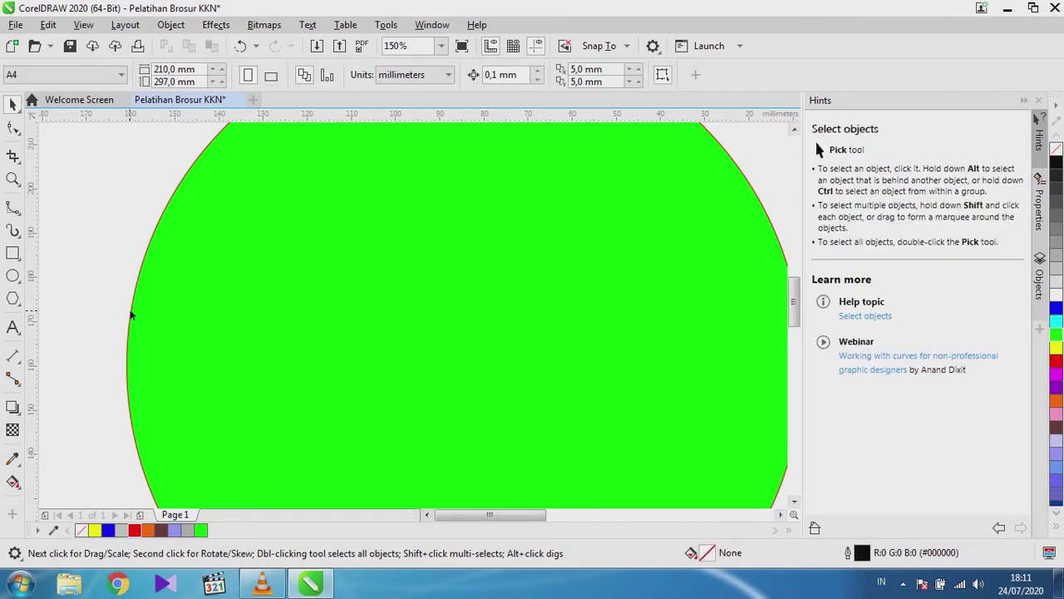
scroll(132, 315, up, 1)
click(216, 273)
Reselect the circle and clear its outline with the no-colour swatch, leaving it invisible.
scroll(216, 274, down, 2)
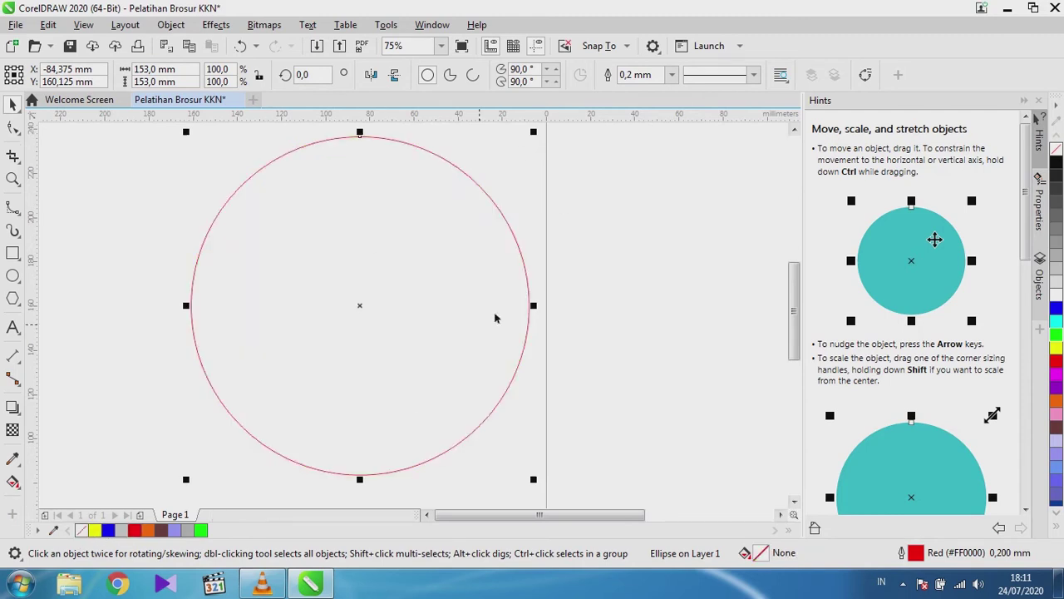
click(190, 350)
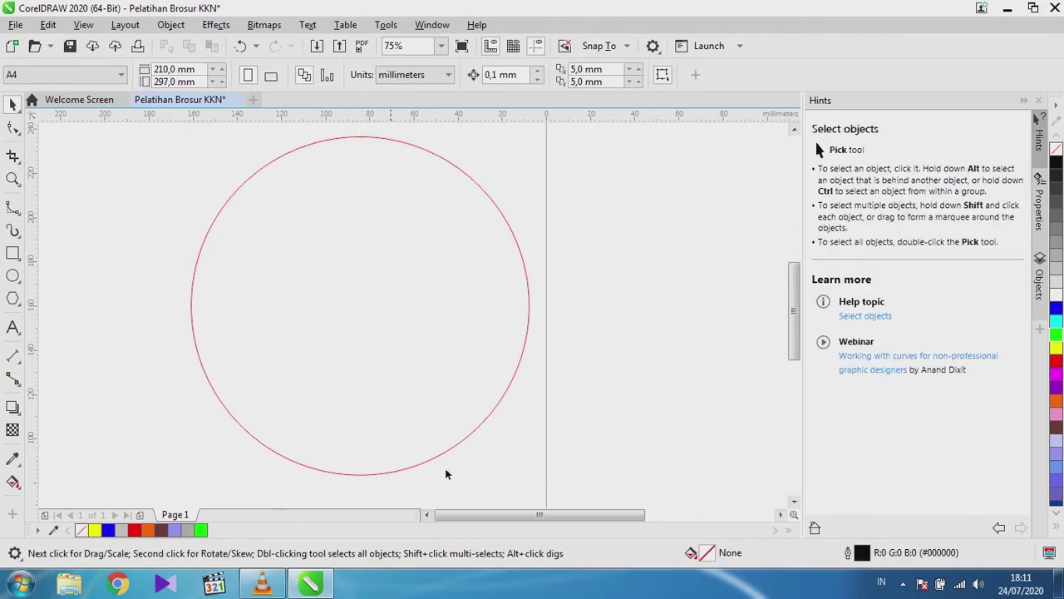
click(196, 339)
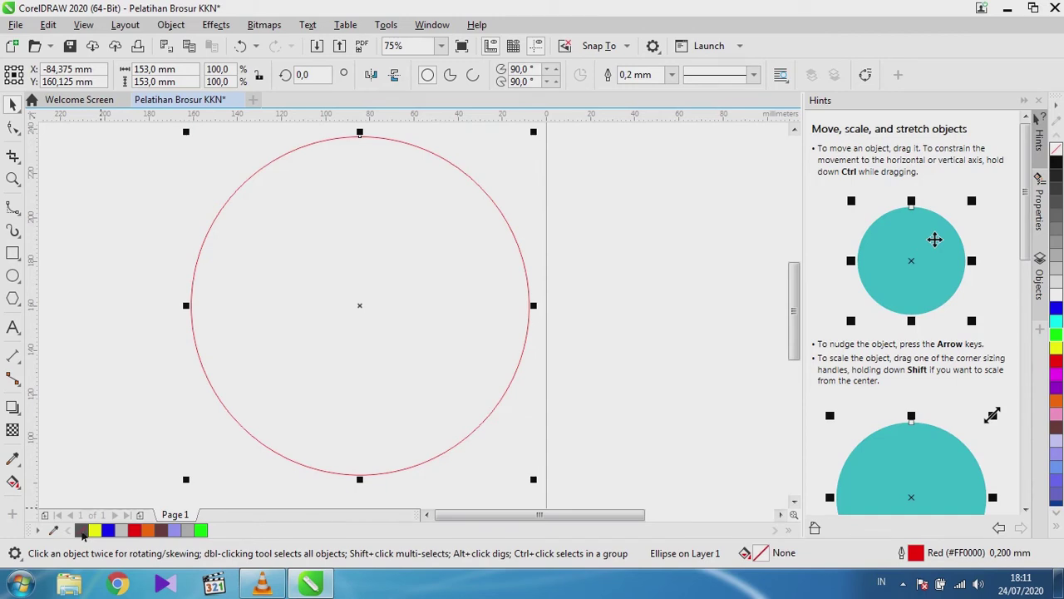
right_click(82, 530)
click(120, 322)
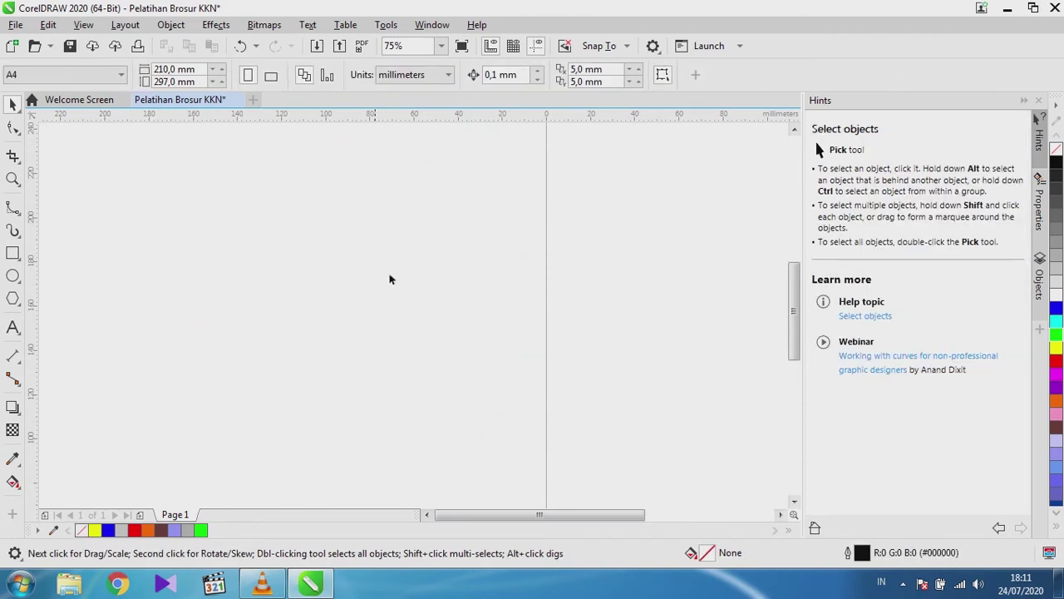
click(390, 331)
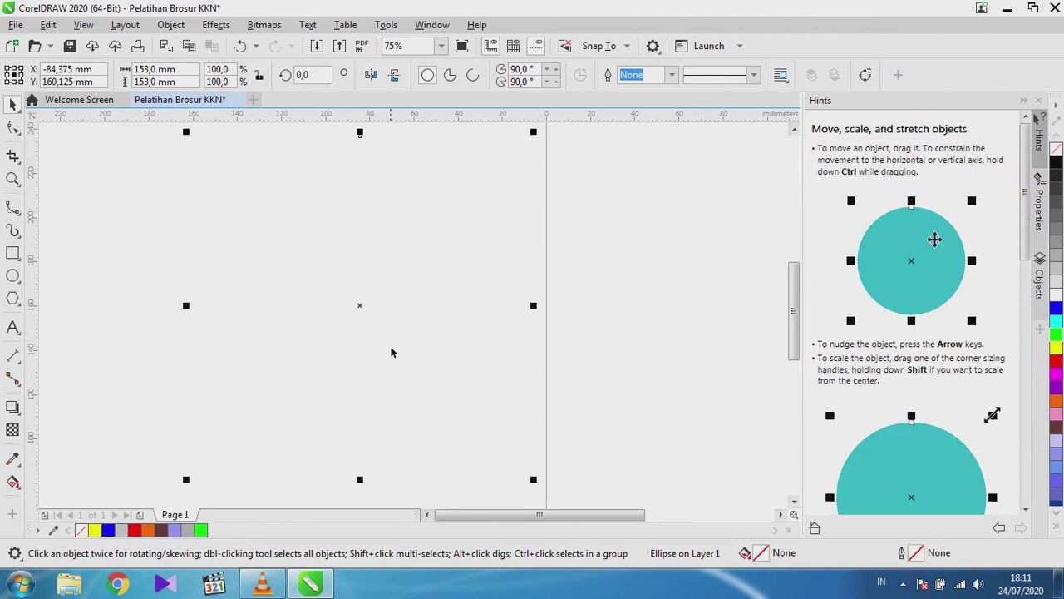
click(492, 333)
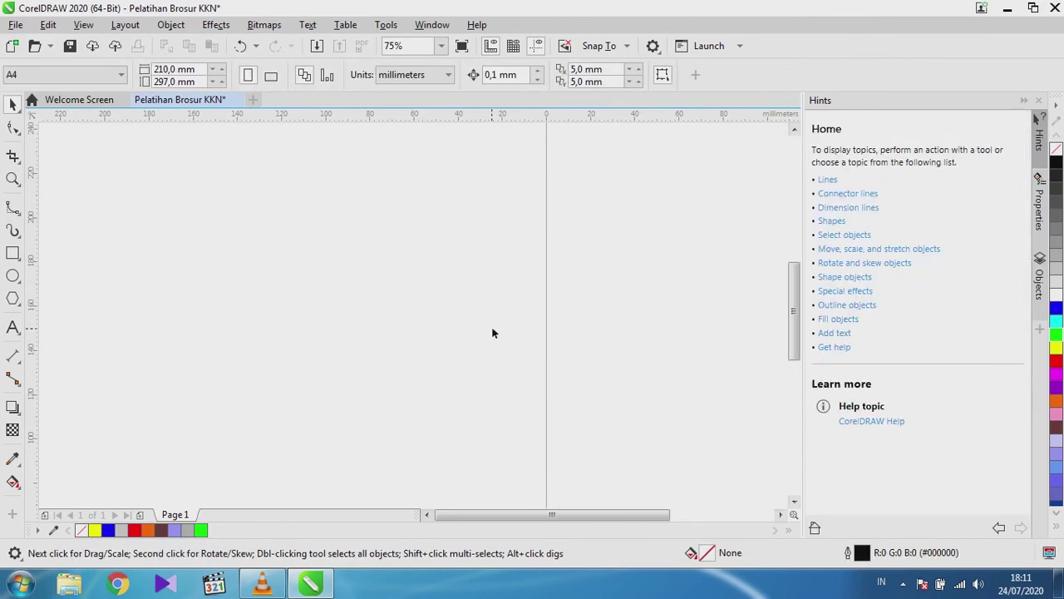
click(441, 46)
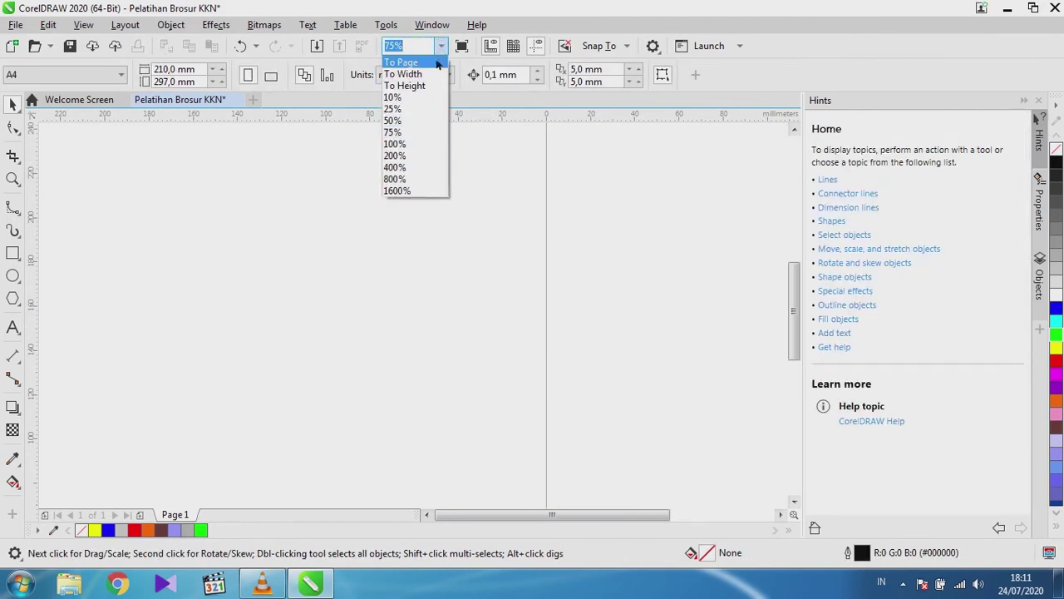
click(437, 61)
scroll(370, 278, down, 1)
scroll(370, 279, up, 3)
scroll(370, 278, down, 3)
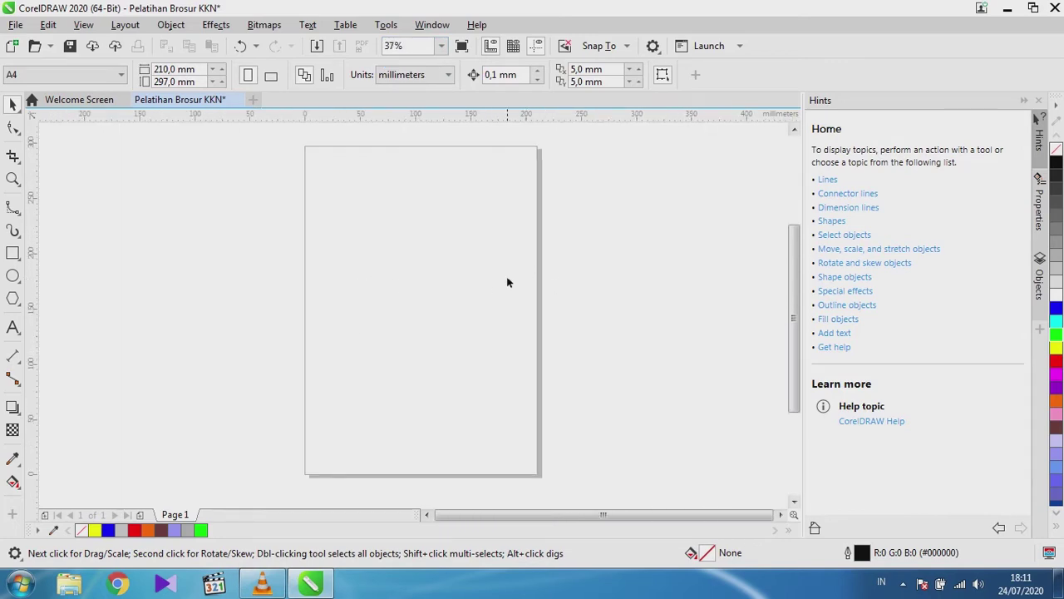
scroll(416, 299, down, 2)
scroll(446, 299, up, 3)
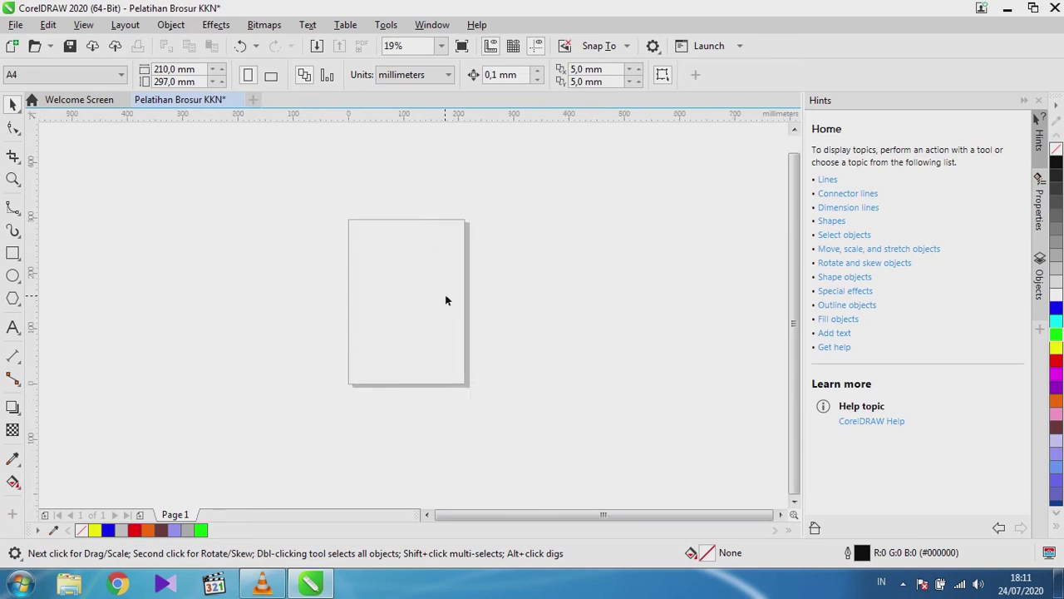
scroll(446, 299, down, 3)
scroll(441, 304, up, 3)
scroll(442, 304, down, 2)
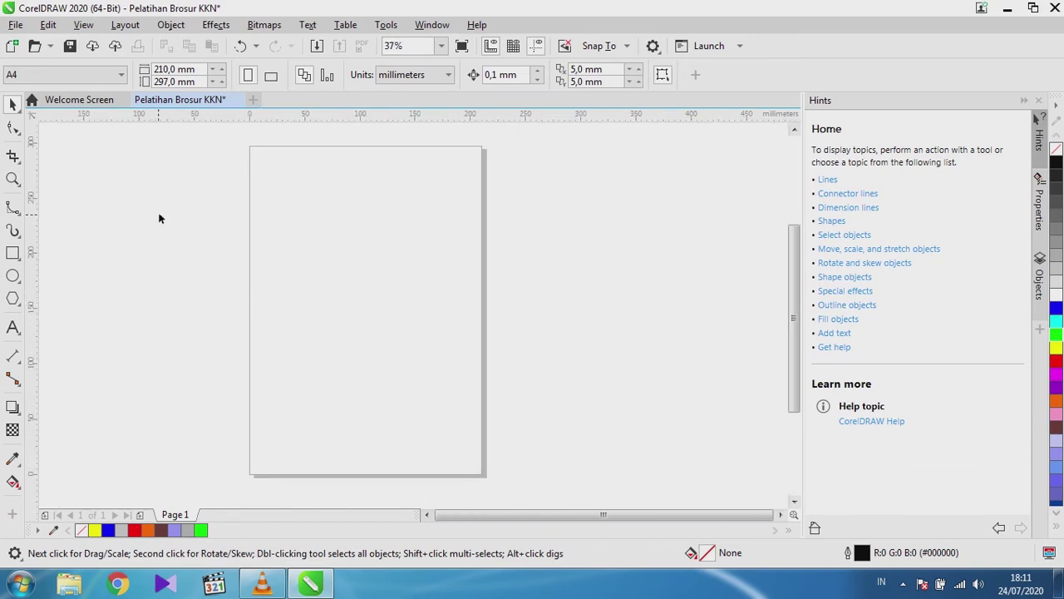
click(21, 78)
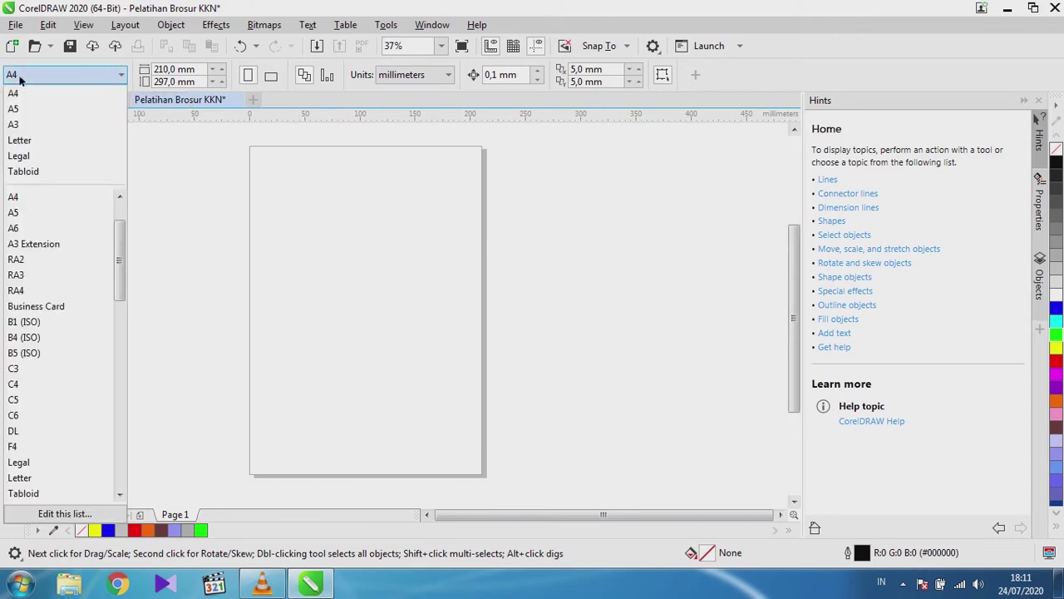
click(20, 76)
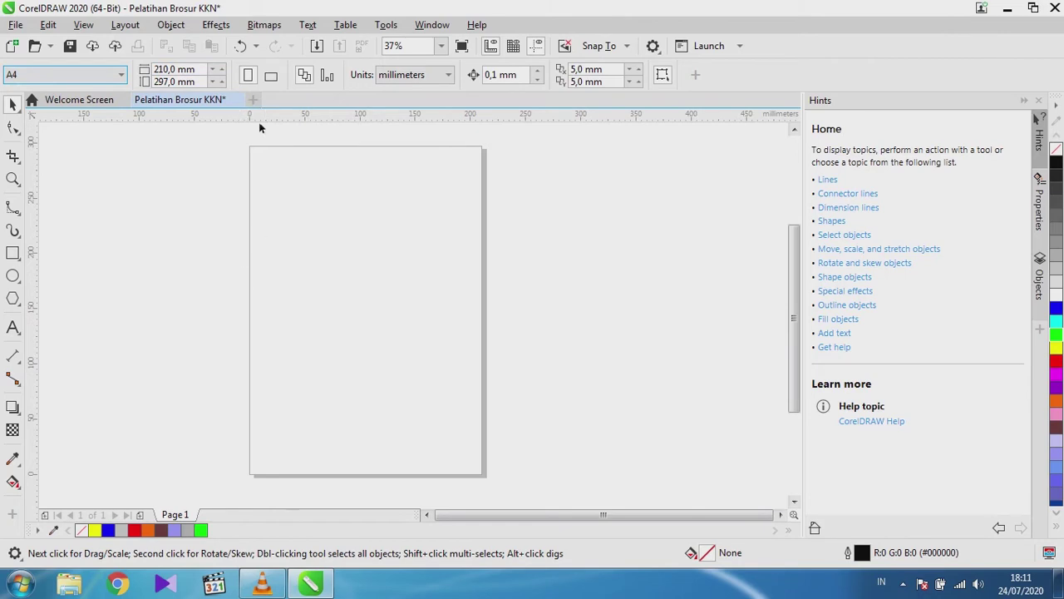
click(268, 76)
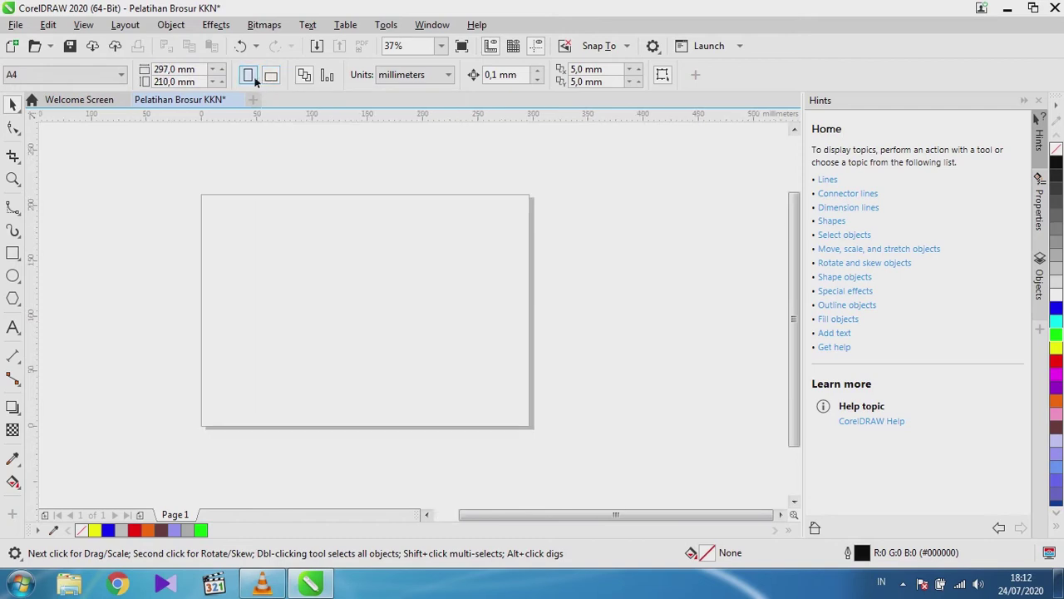
click(248, 76)
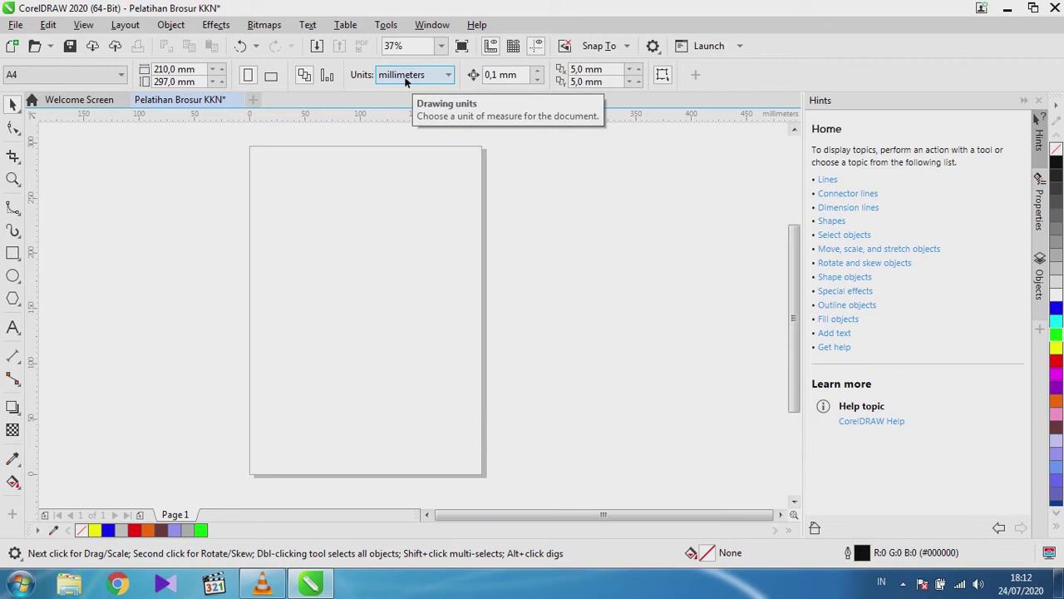
Switch the document units to centimeters, then bring Google Chrome to the front.
click(405, 77)
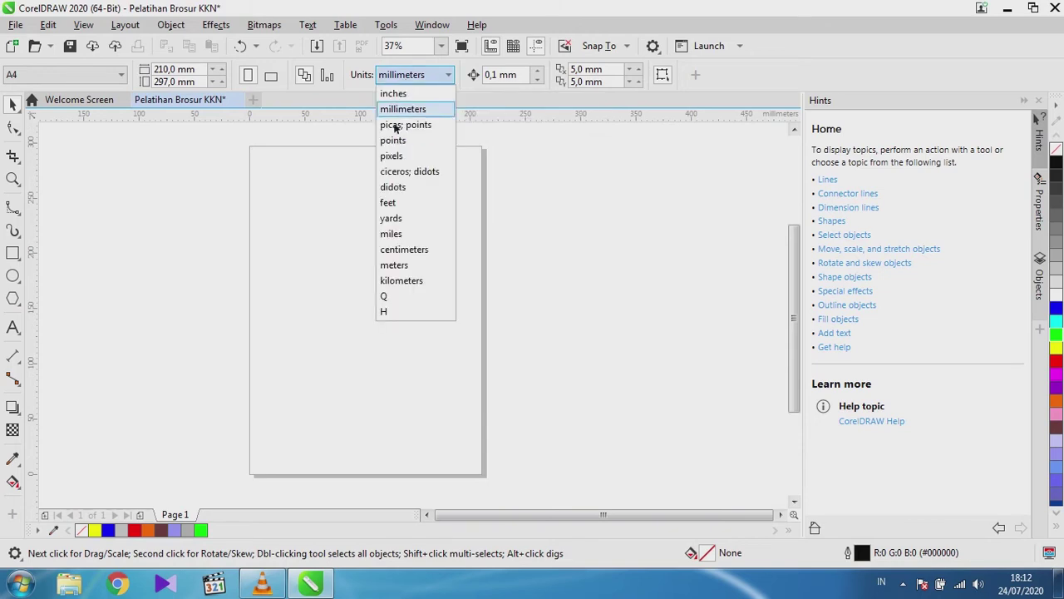
click(414, 251)
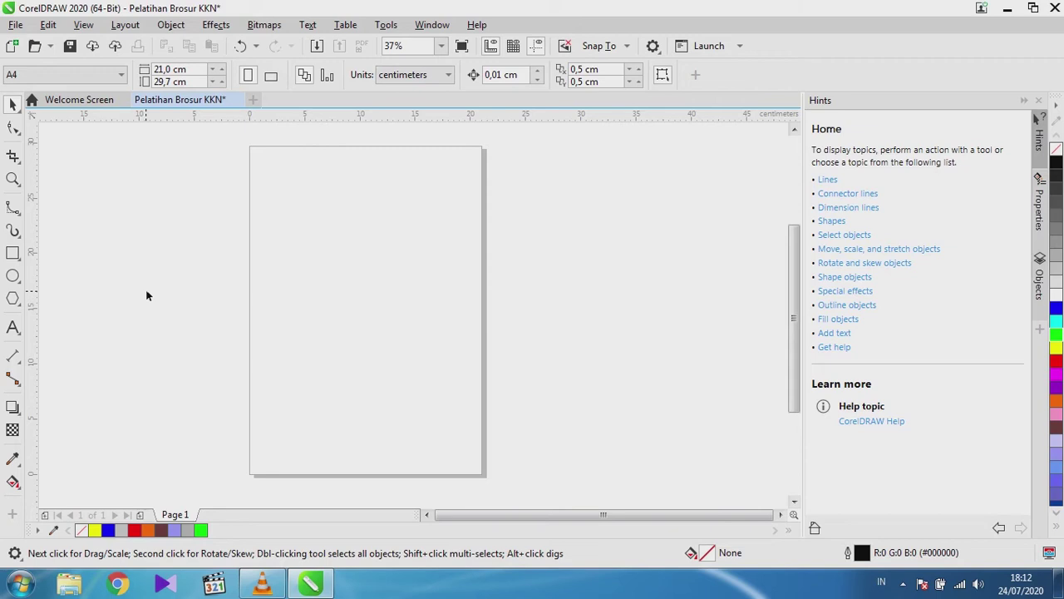
click(124, 583)
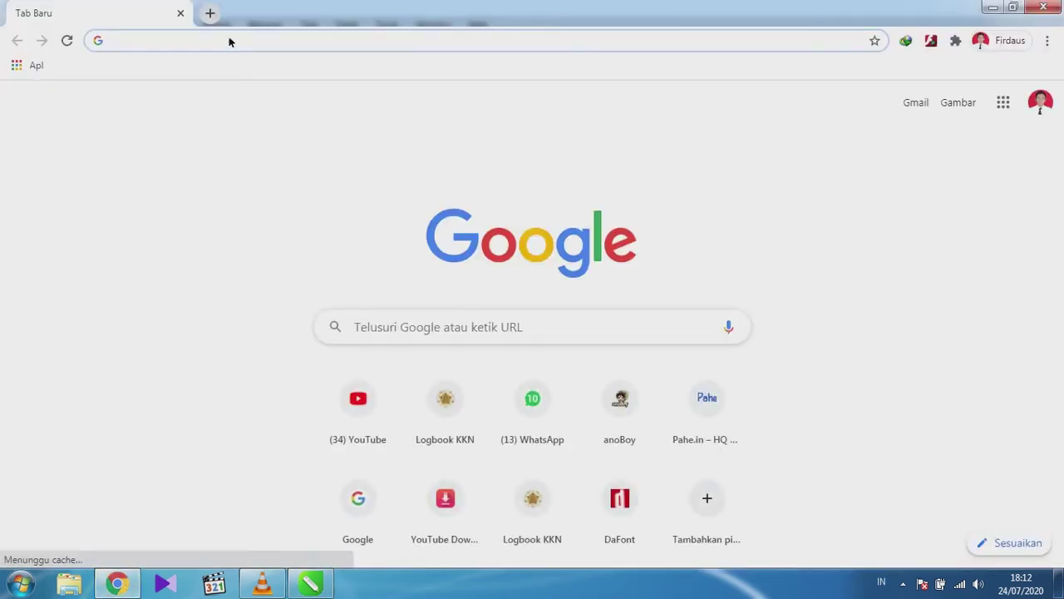
click(350, 39)
text(brosur)
key(Return)
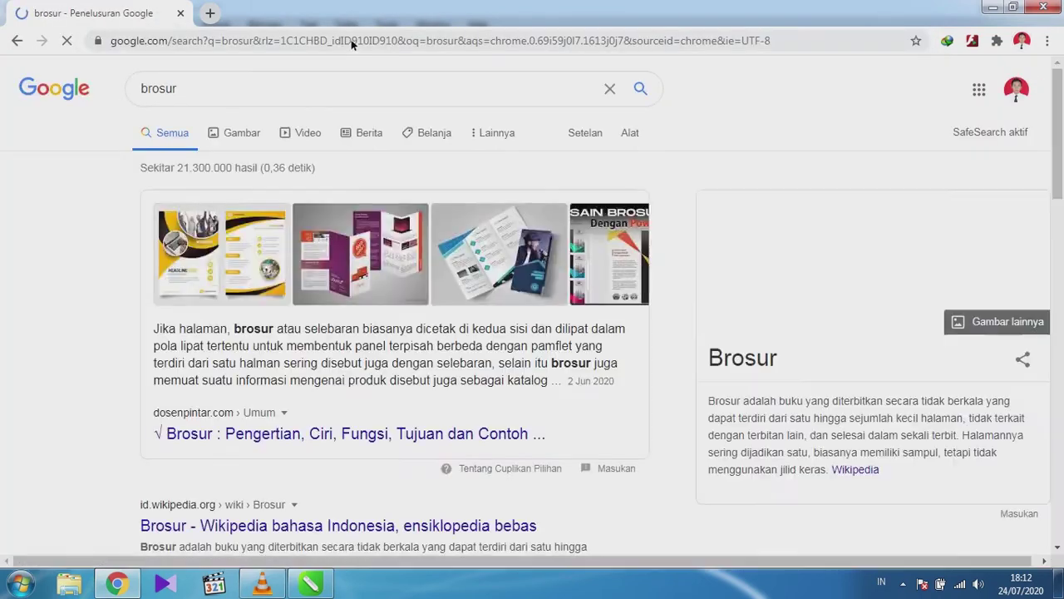
click(246, 143)
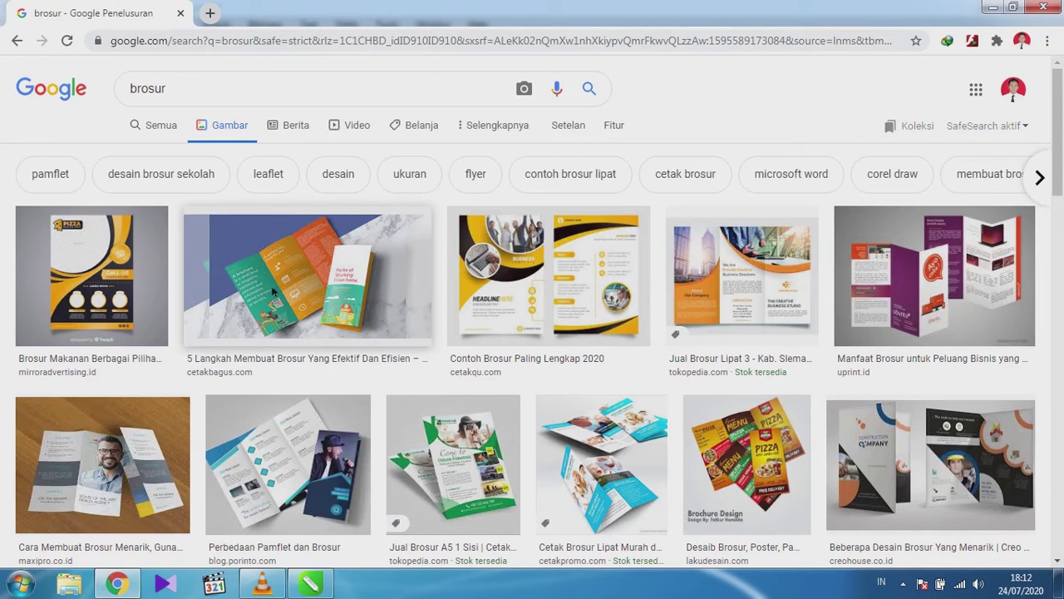
scroll(283, 249, down, 2)
scroll(249, 304, up, 1)
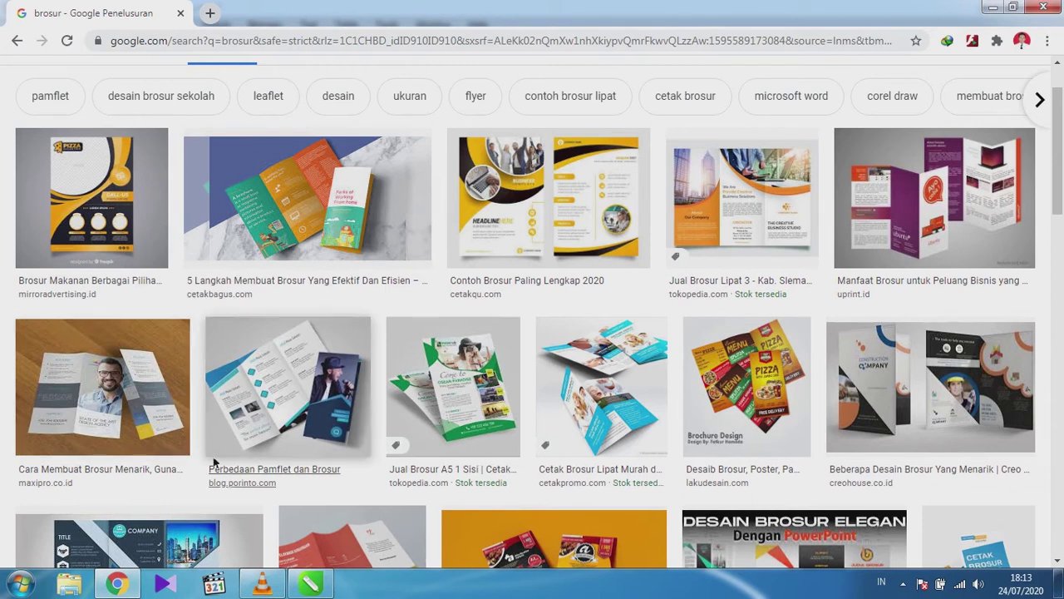
scroll(208, 461, down, 2)
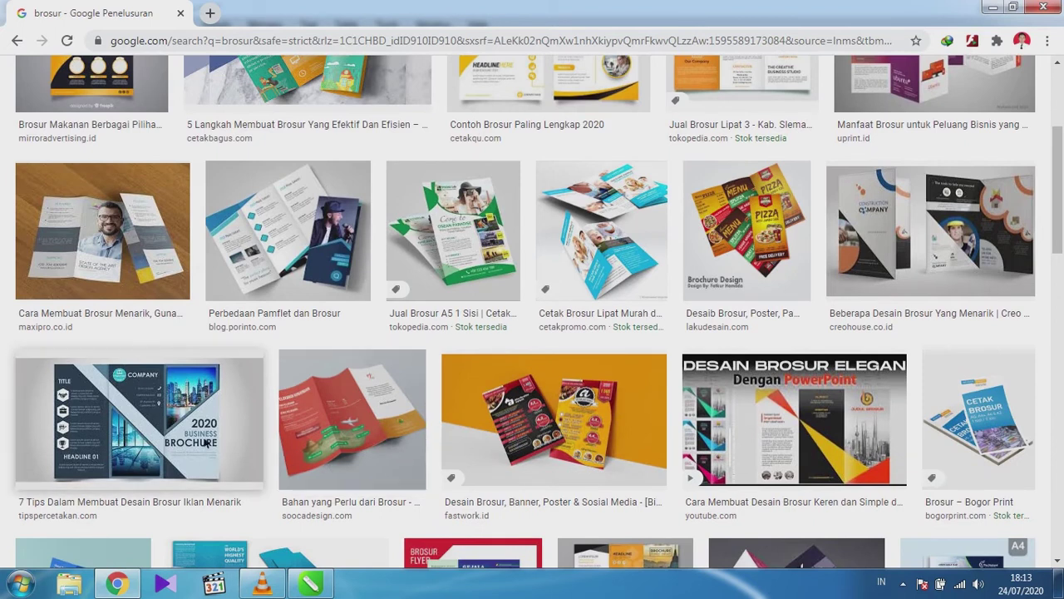
scroll(265, 444, up, 3)
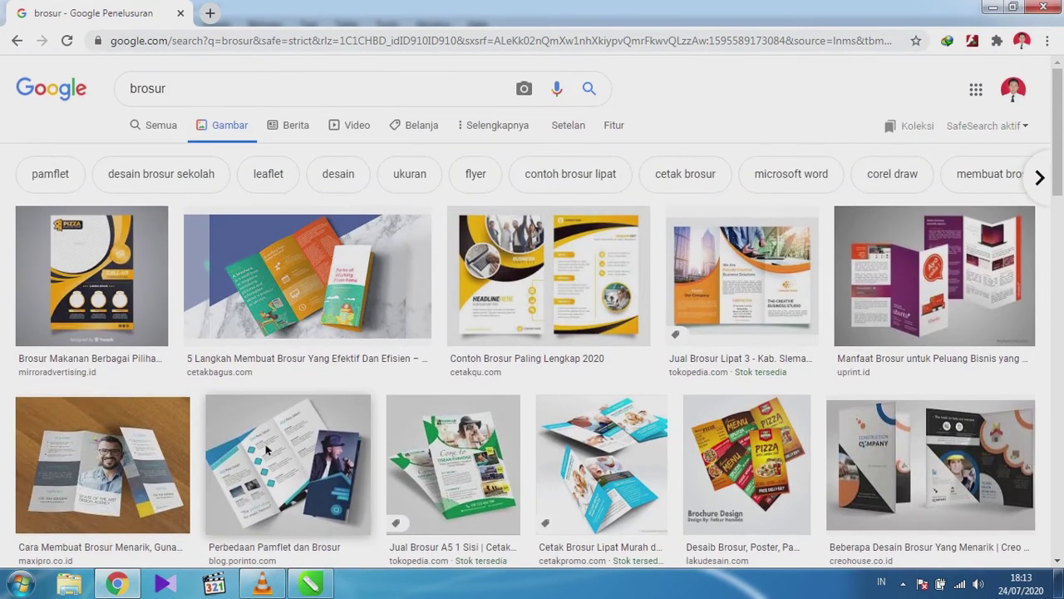
scroll(239, 433, down, 1)
scroll(230, 437, up, 1)
Open the orange Tokopedia 'Jual Brosur Lipat 3' image with 'Buka gambar di tab baru'.
click(738, 271)
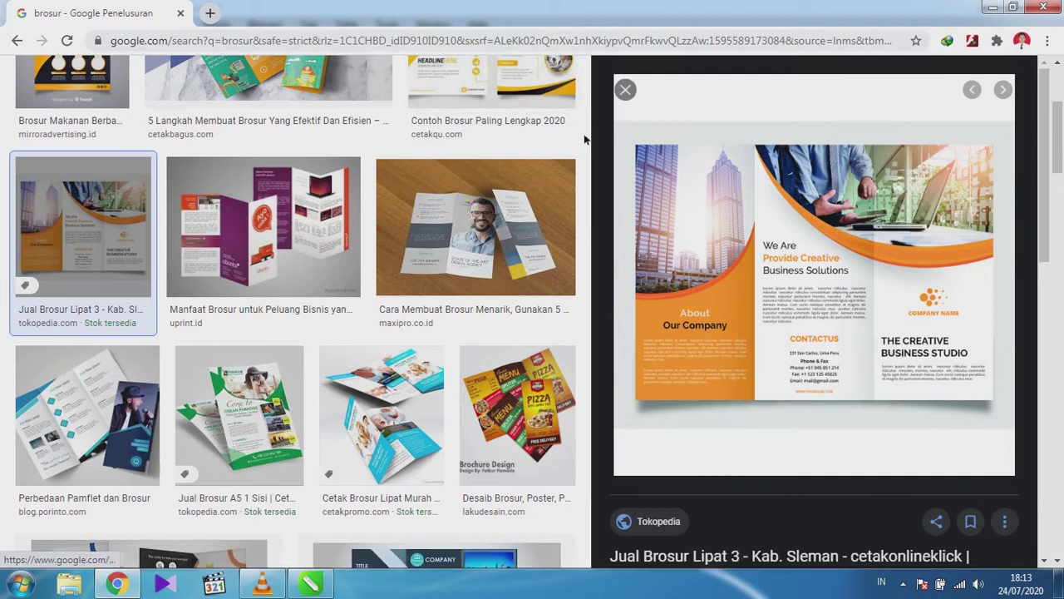
scroll(526, 131, up, 2)
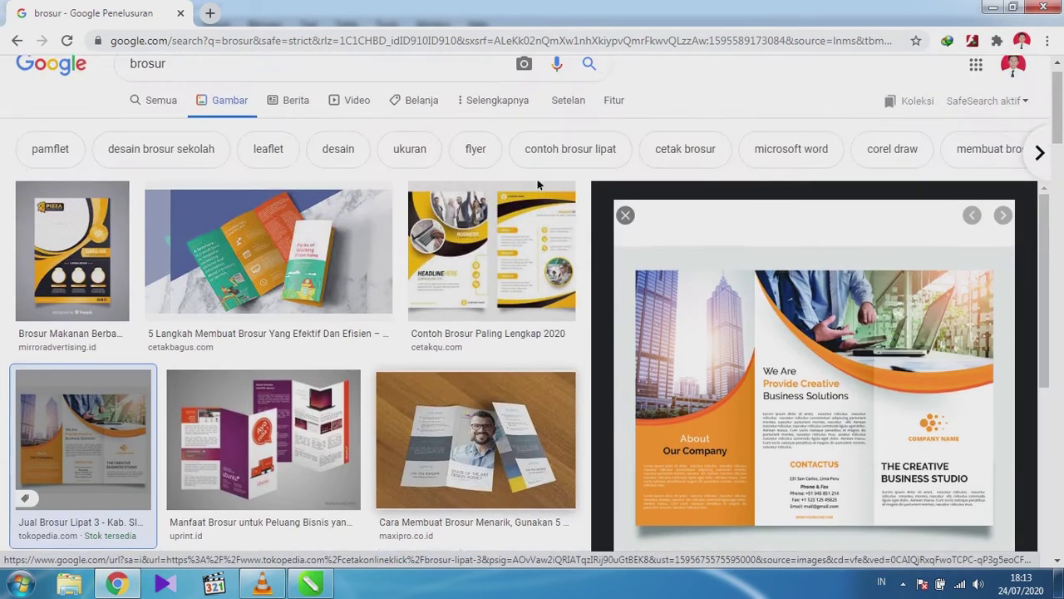
scroll(537, 179, down, 1)
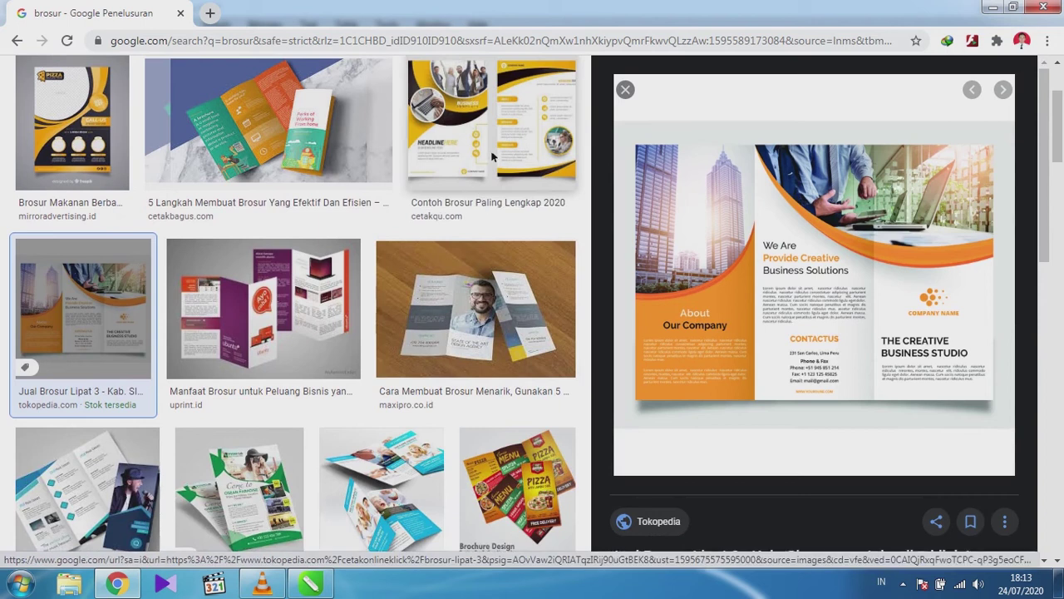
click(519, 152)
click(519, 152)
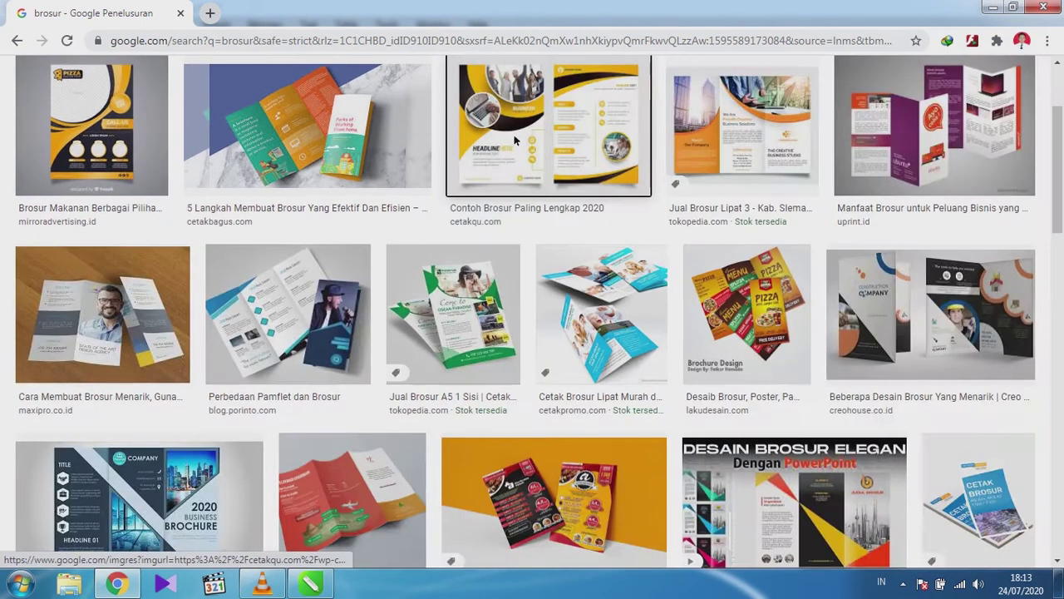
click(540, 132)
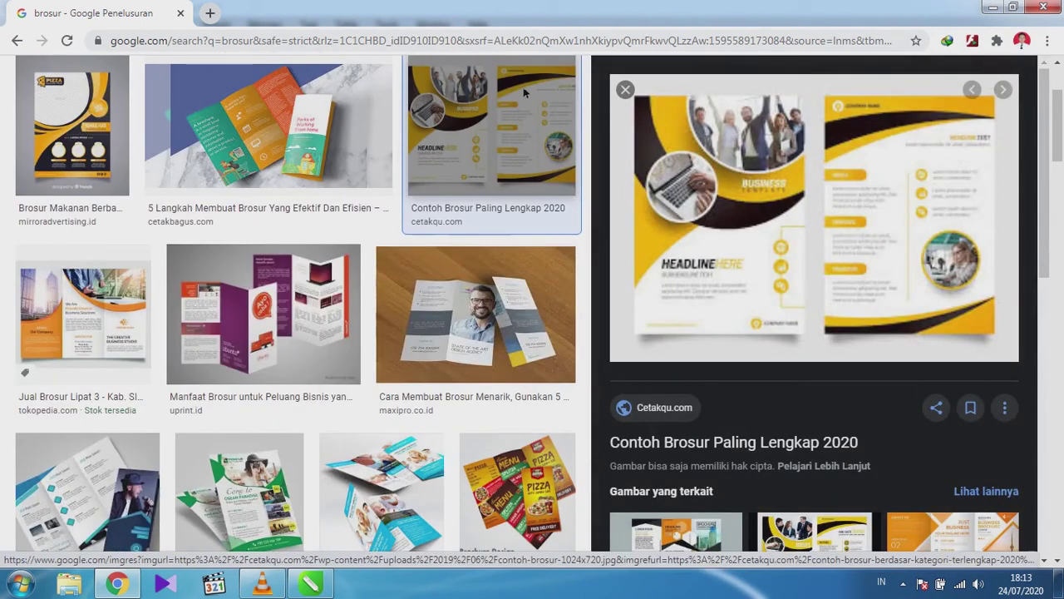
click(540, 142)
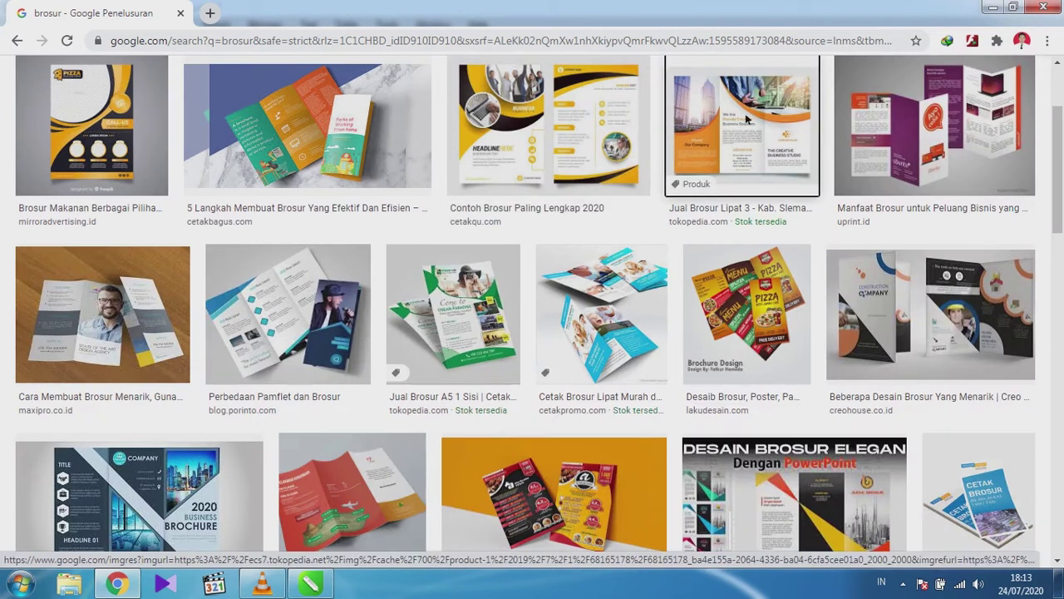
click(745, 115)
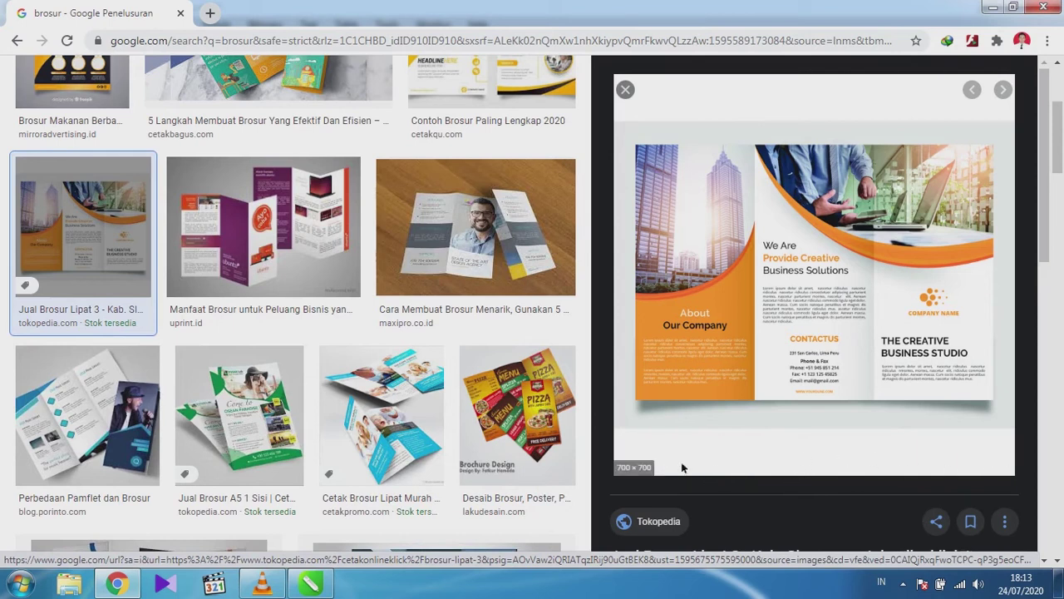
right_click(756, 276)
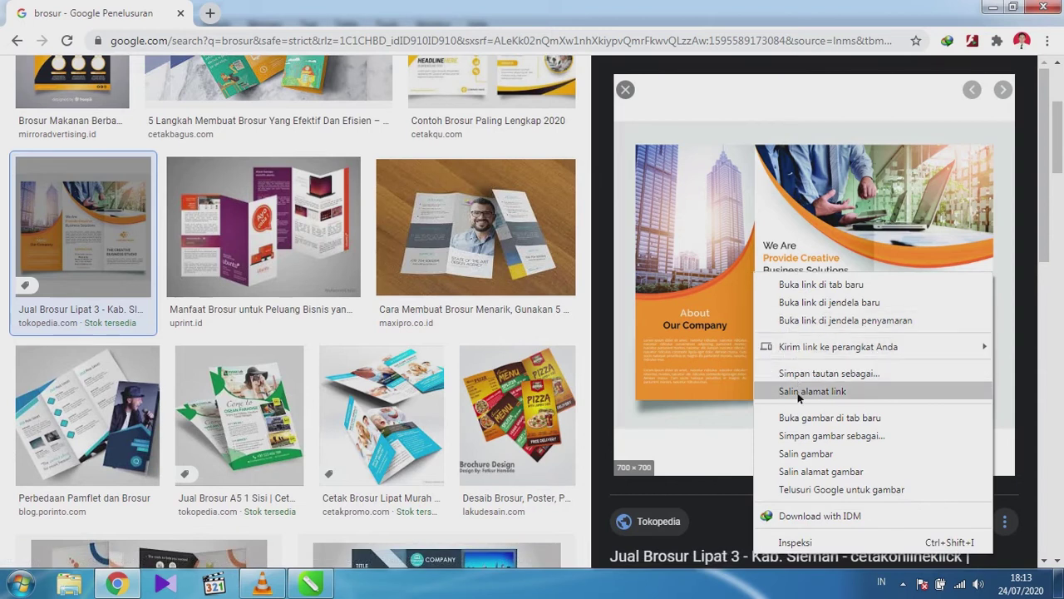
click(783, 417)
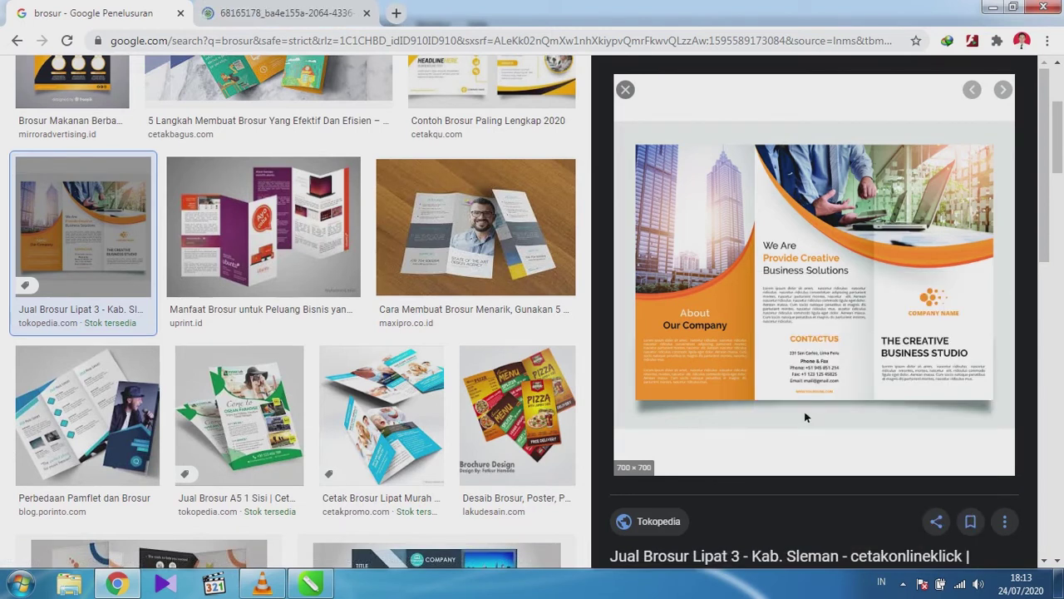
Save the full-size orange brochure image as contoh brosur.png, overwriting the existing file.
click(293, 5)
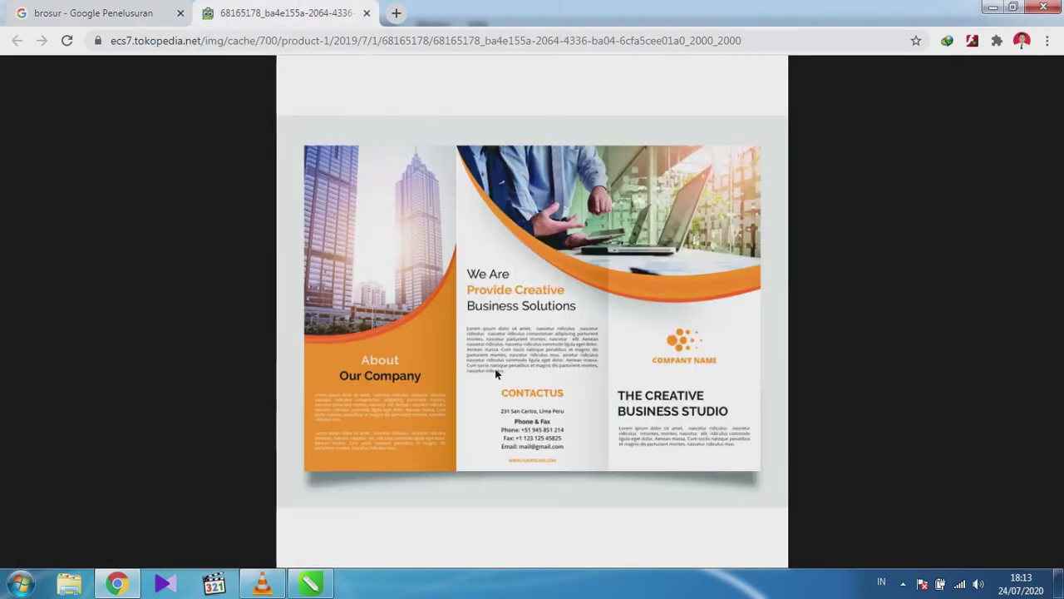
right_click(481, 320)
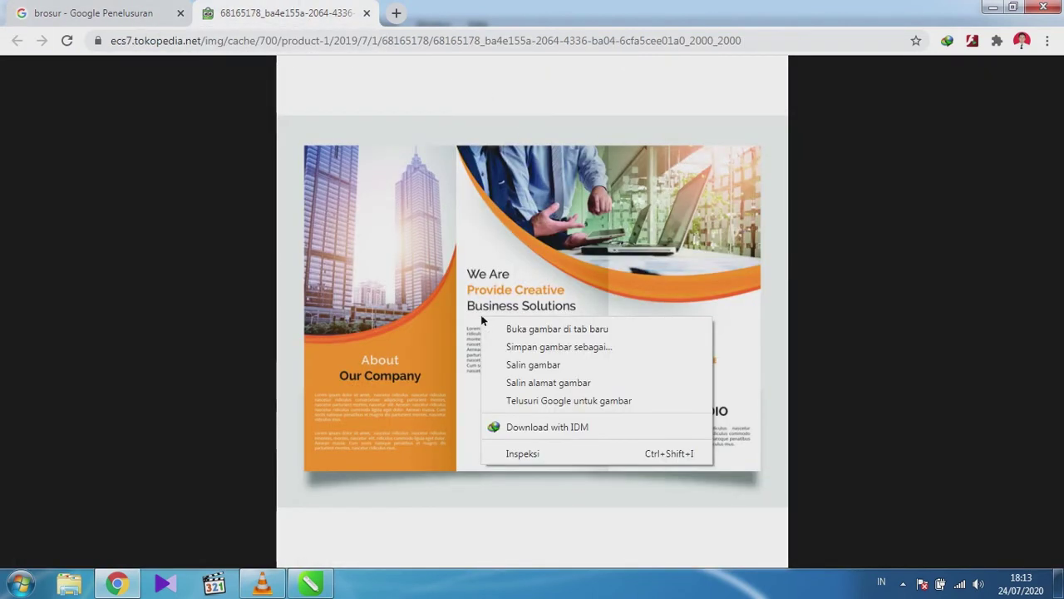
click(512, 345)
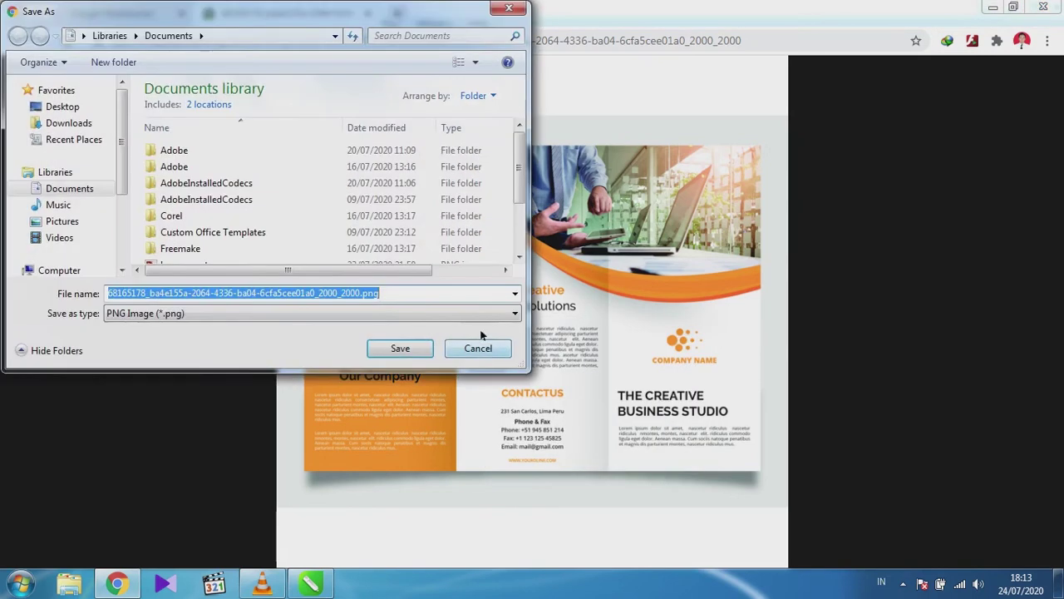
click(359, 293)
drag(359, 293, 14, 311)
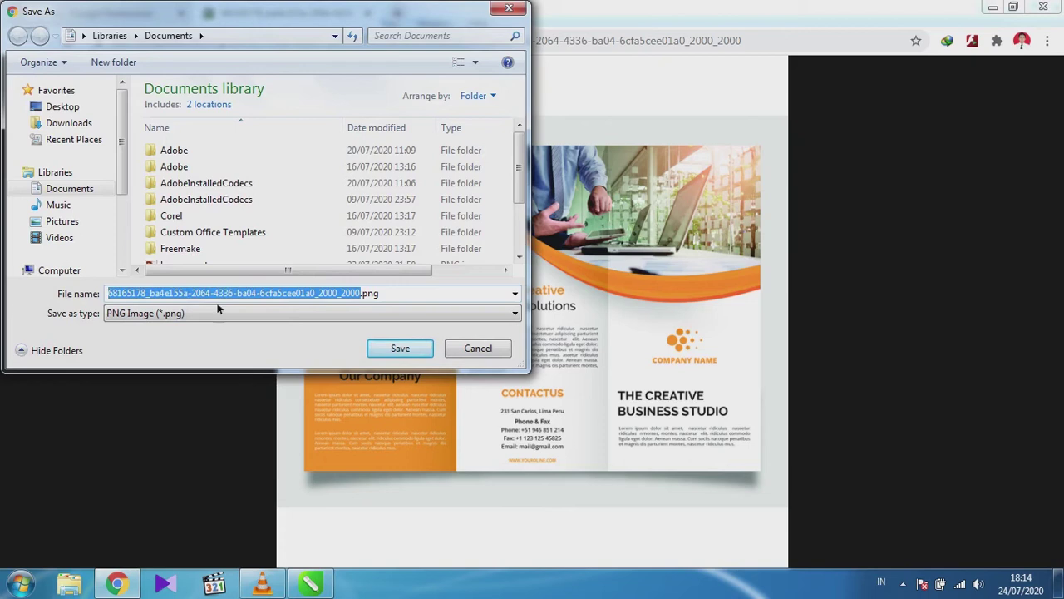
text(contoh brosu)
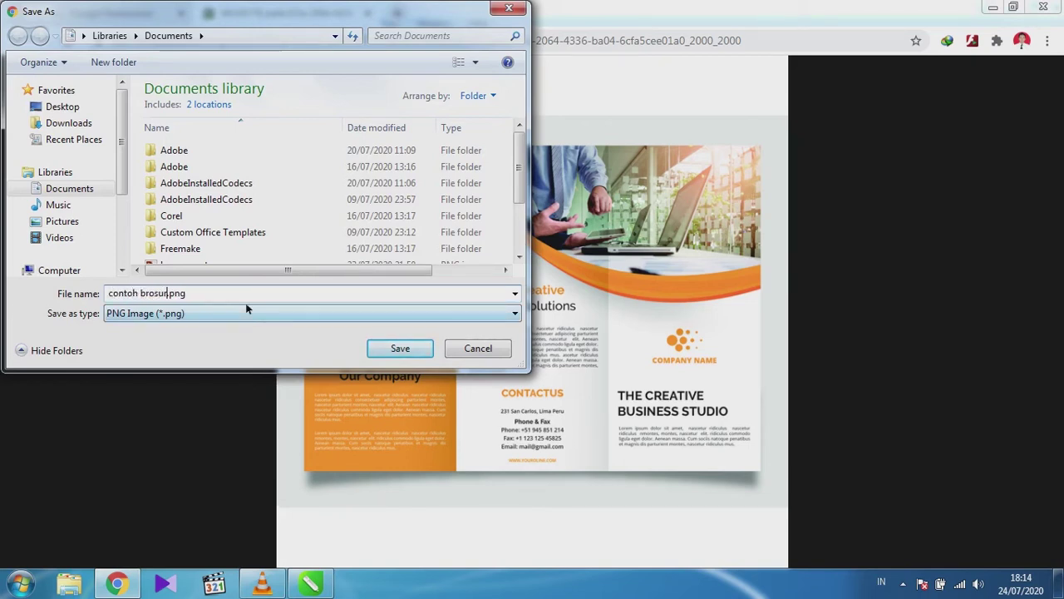
text(r)
key(Return)
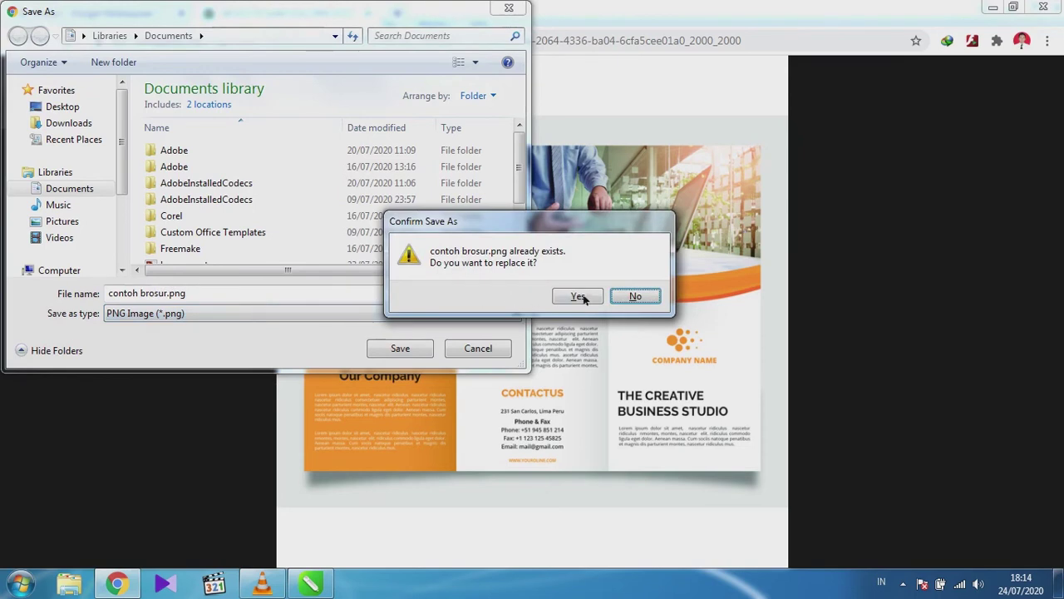
click(572, 298)
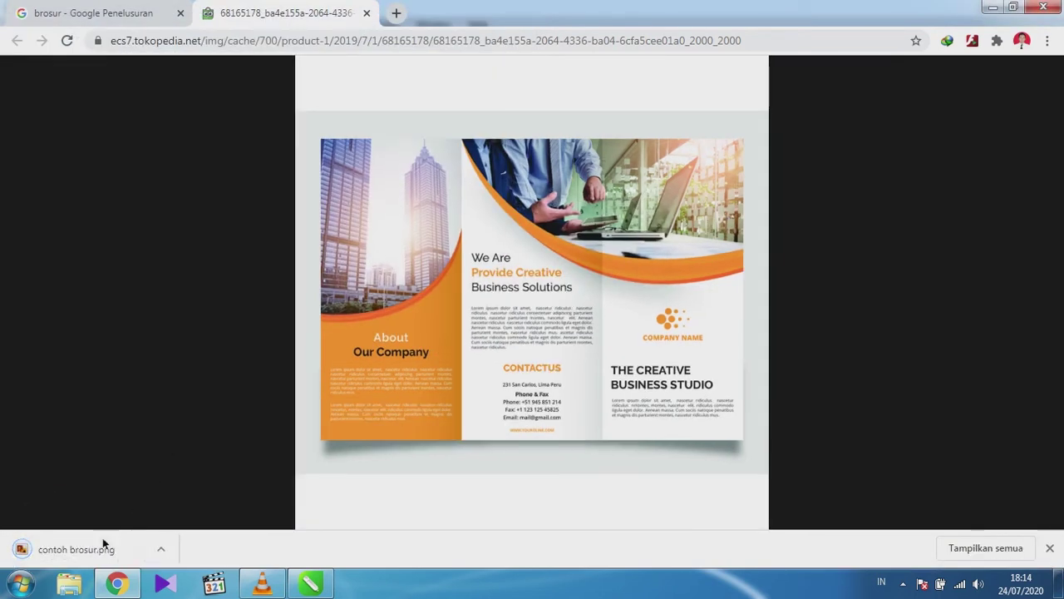
Bring contoh brosur.png from Chrome's download bar into CorelDRAW and place it right of the page.
drag(59, 552, 372, 325)
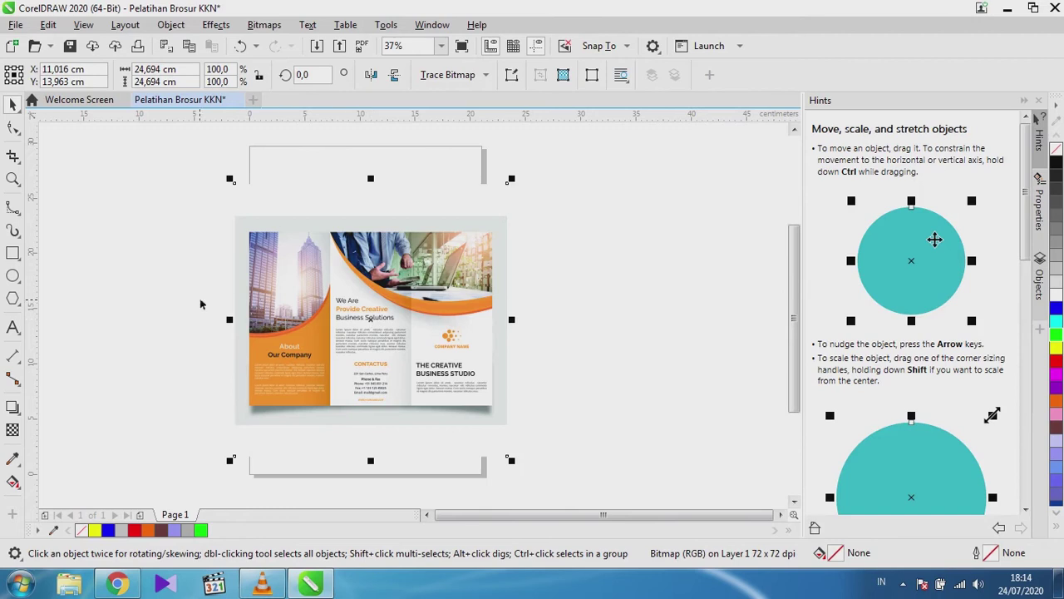
drag(342, 312, 691, 296)
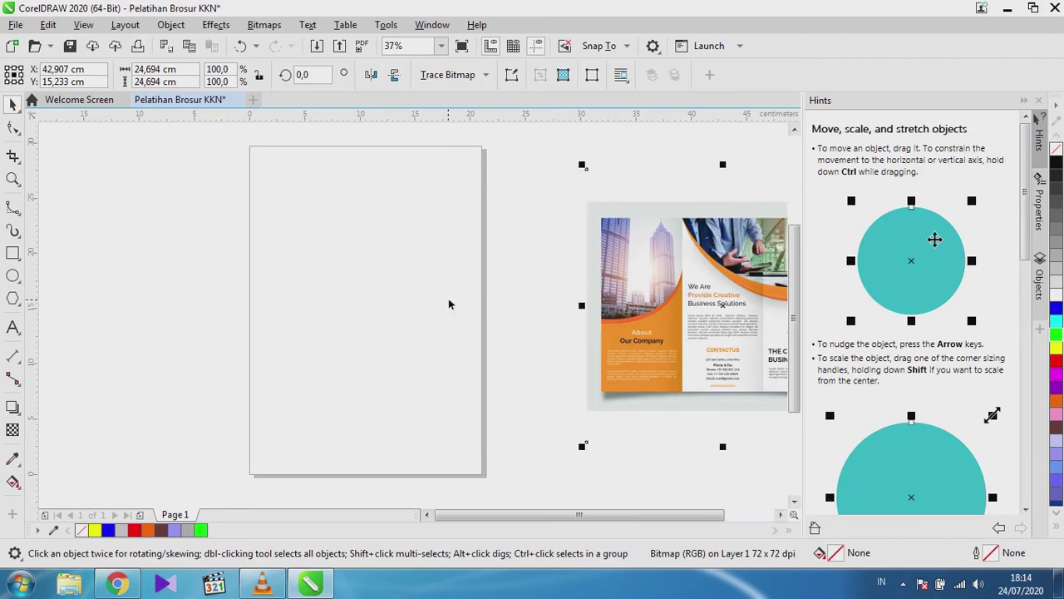
scroll(438, 308, down, 2)
scroll(533, 320, up, 2)
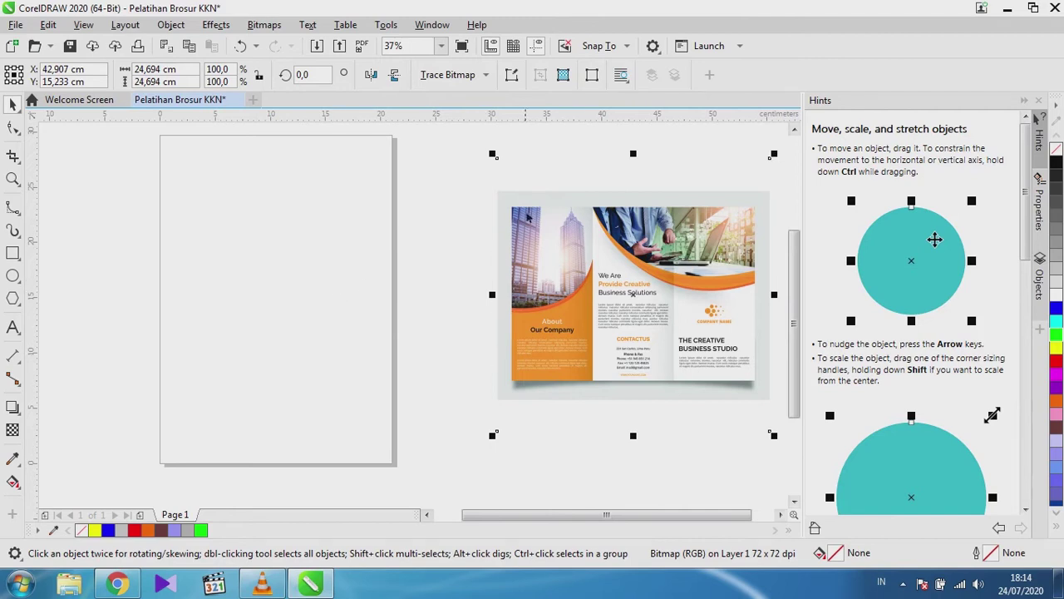
scroll(425, 275, down, 2)
scroll(545, 275, up, 2)
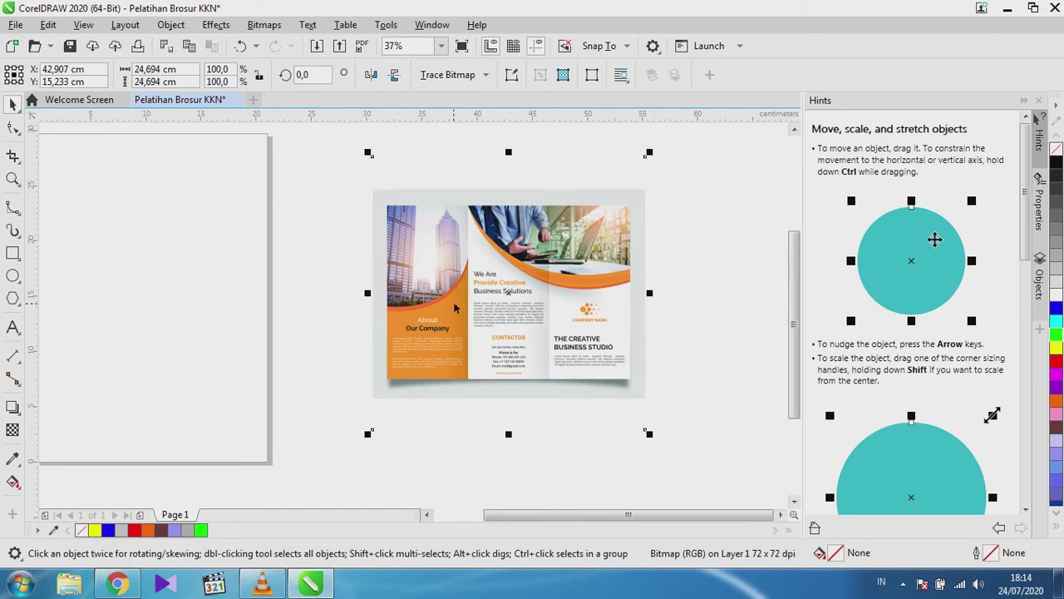
scroll(379, 357, down, 2)
scroll(409, 333, up, 2)
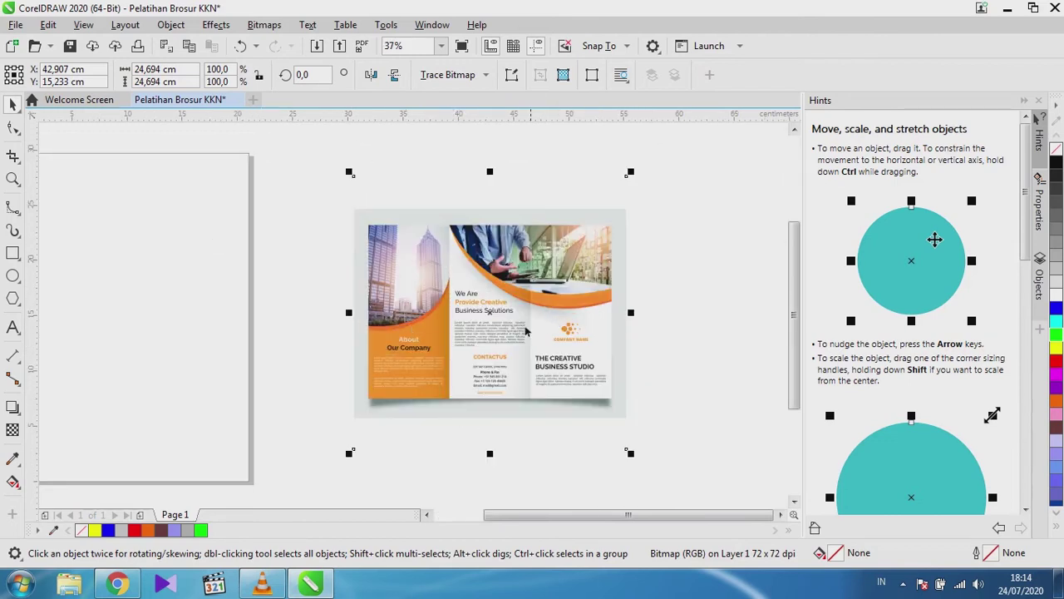
scroll(507, 359, down, 2)
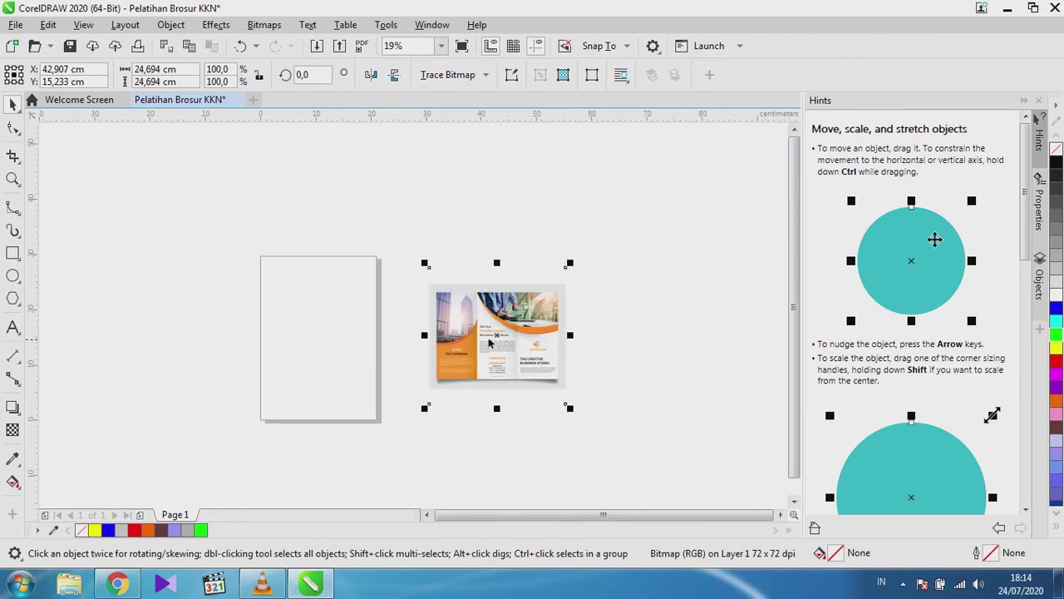
click(327, 325)
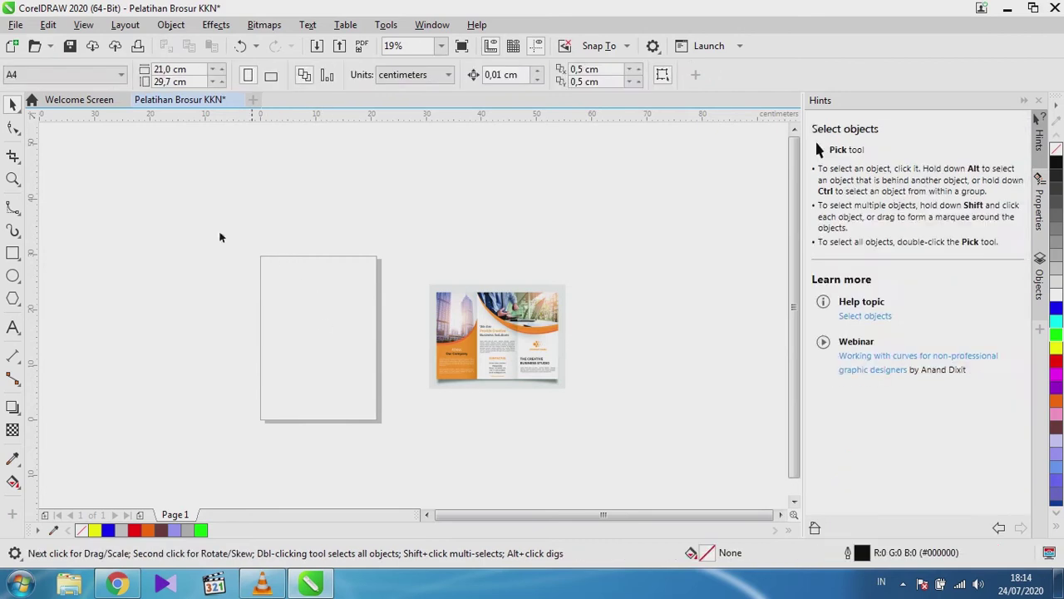
click(271, 75)
scroll(200, 354, up, 2)
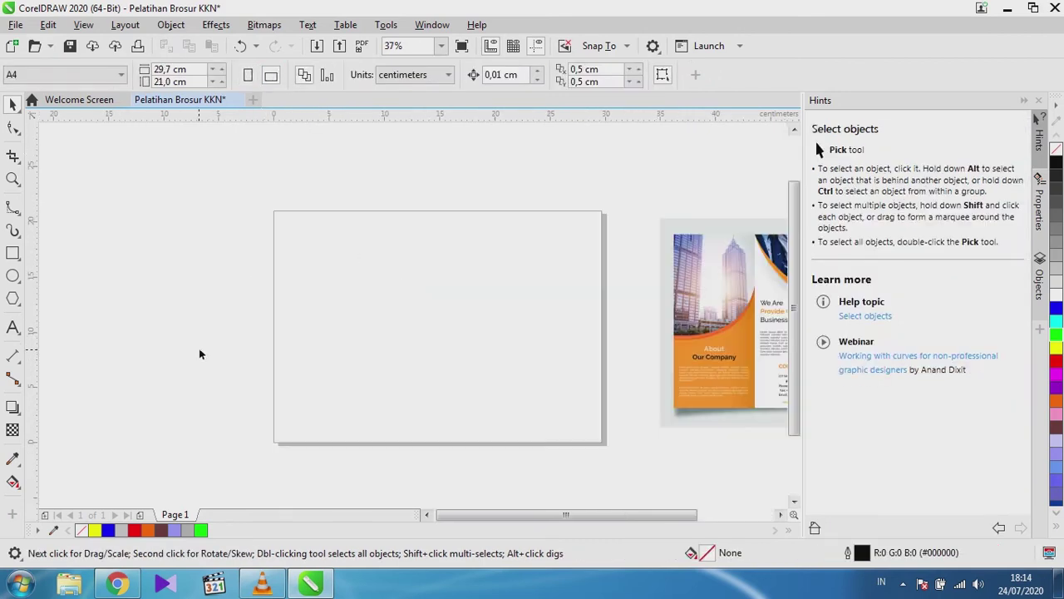
scroll(200, 354, down, 2)
scroll(467, 344, up, 2)
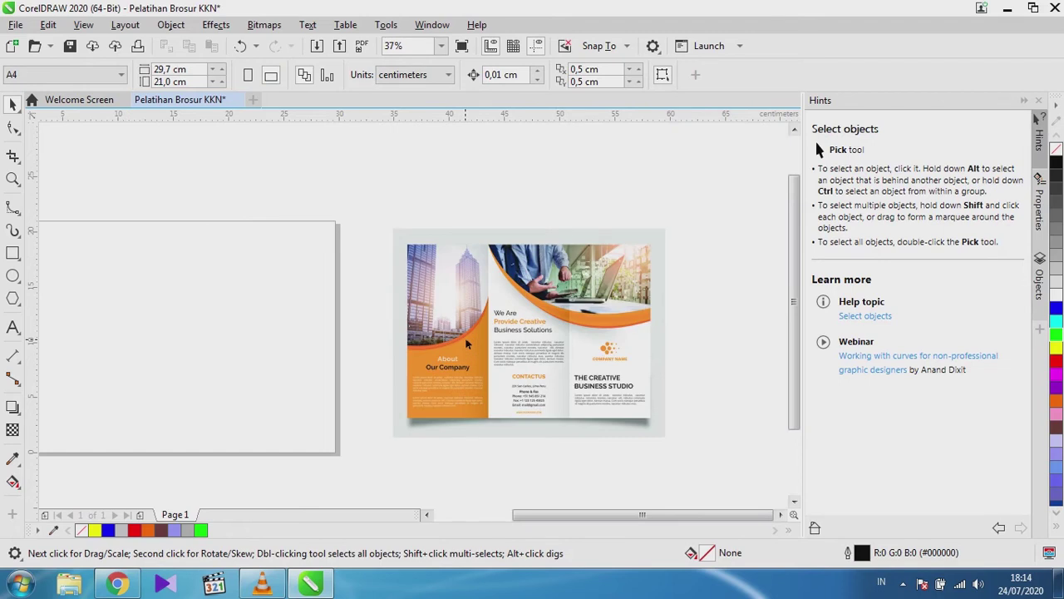
scroll(476, 341, down, 2)
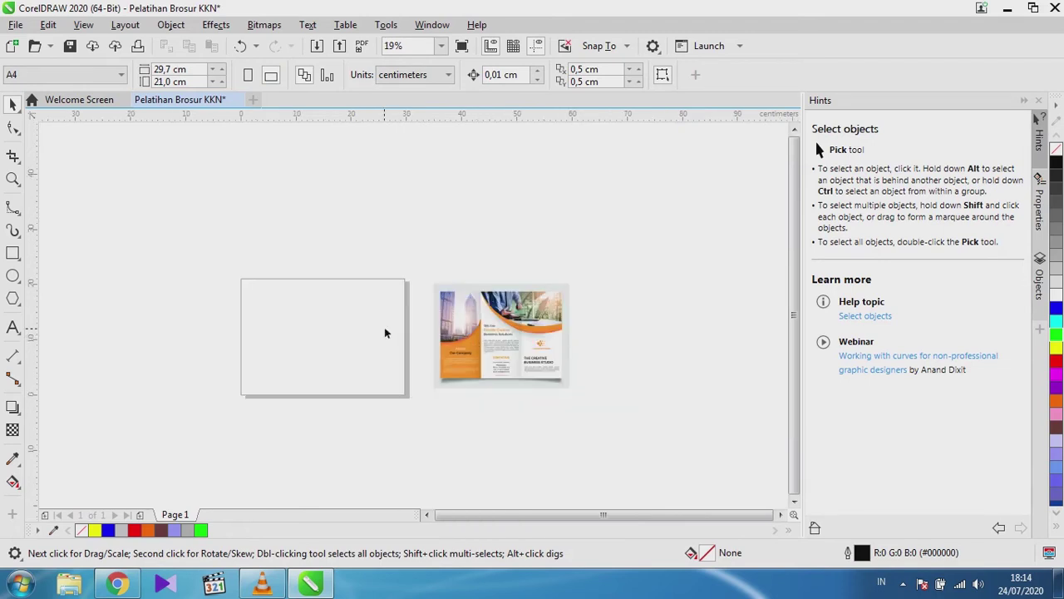
scroll(384, 333, up, 2)
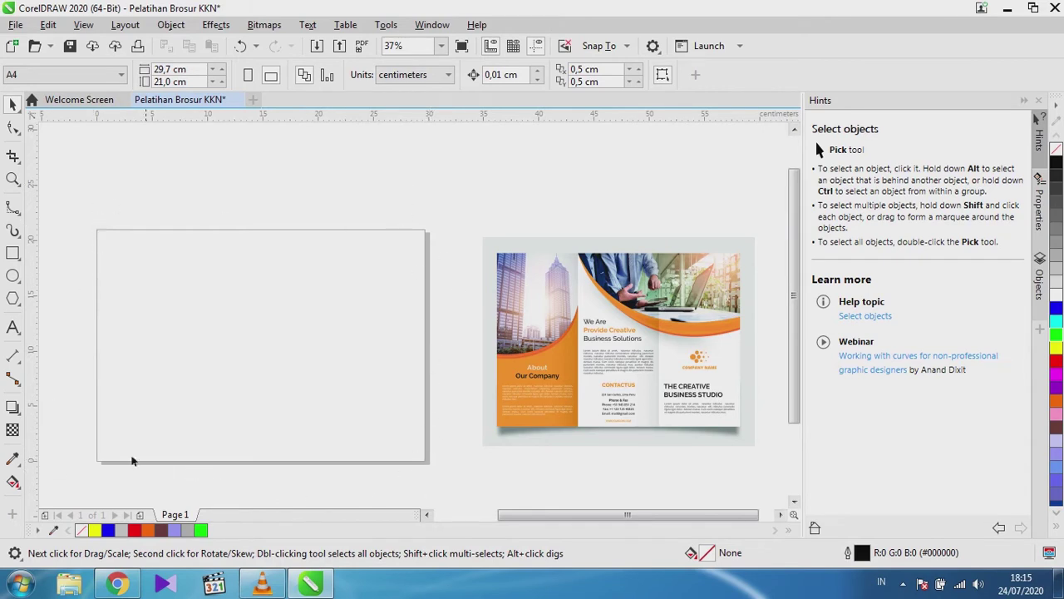
Draw a rectangle over the page and snap its corner onto the page corner.
click(7, 252)
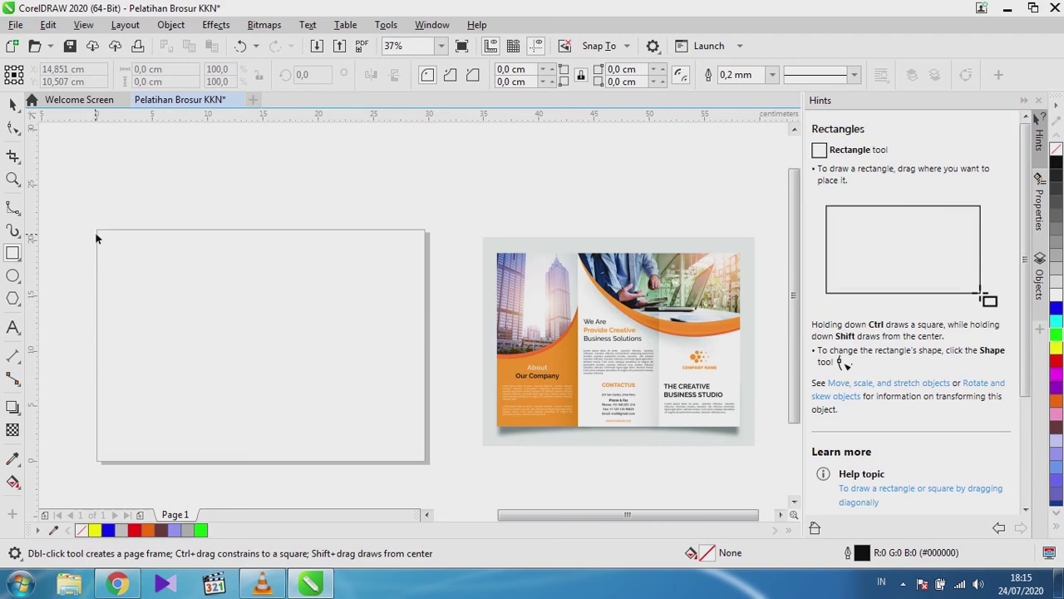
drag(97, 230, 426, 465)
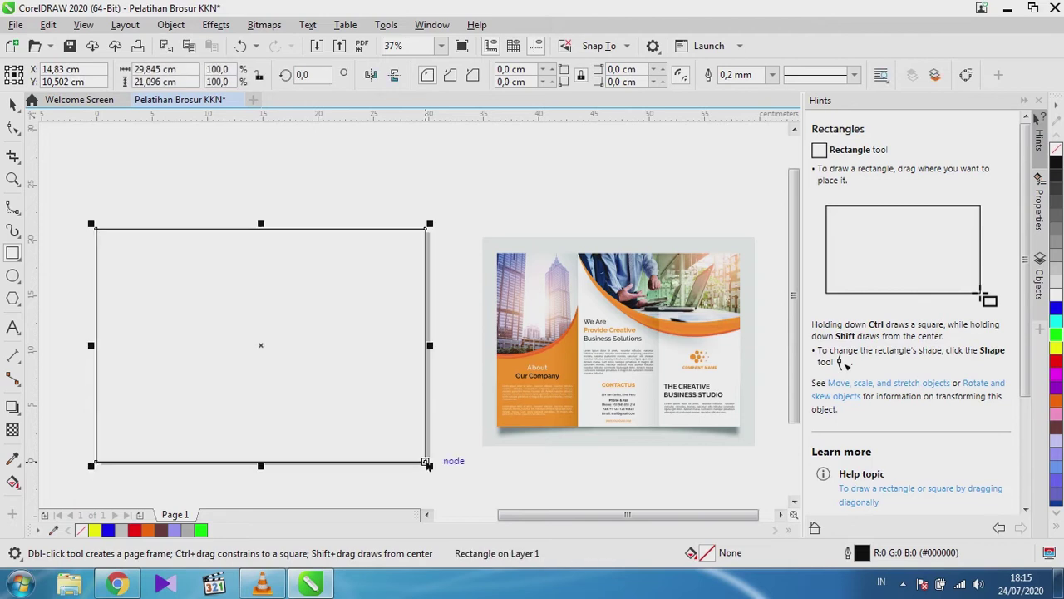
scroll(71, 238, up, 6)
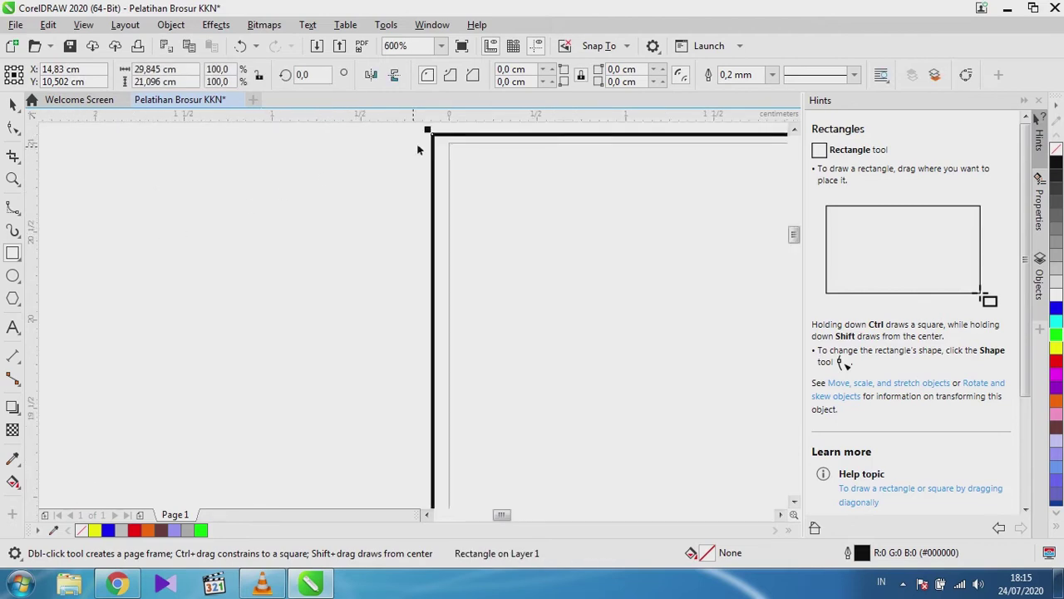
scroll(441, 145, up, 3)
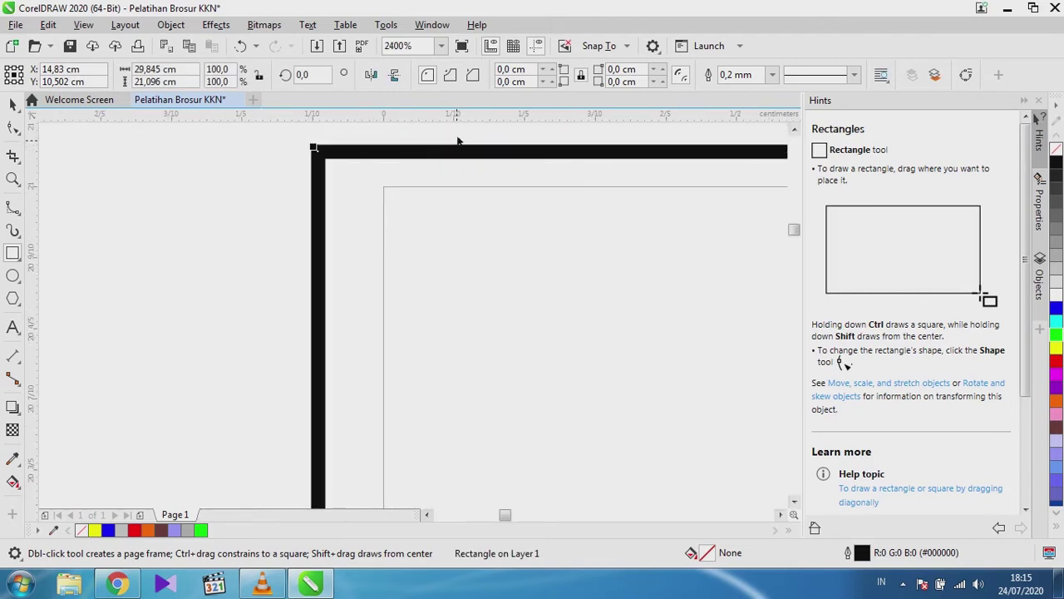
click(12, 104)
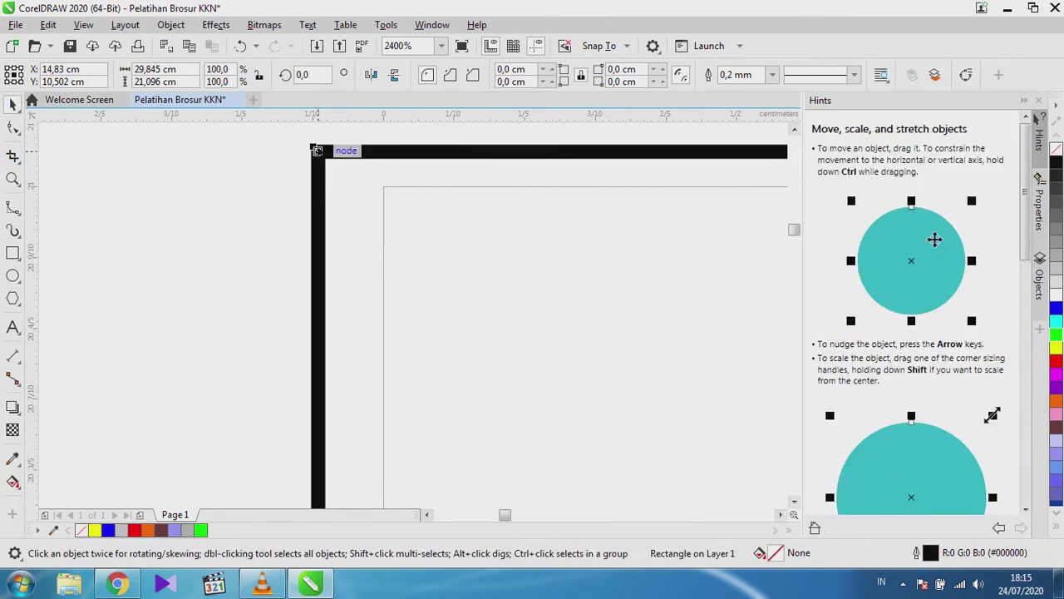
drag(317, 151, 385, 187)
scroll(385, 186, up, 6)
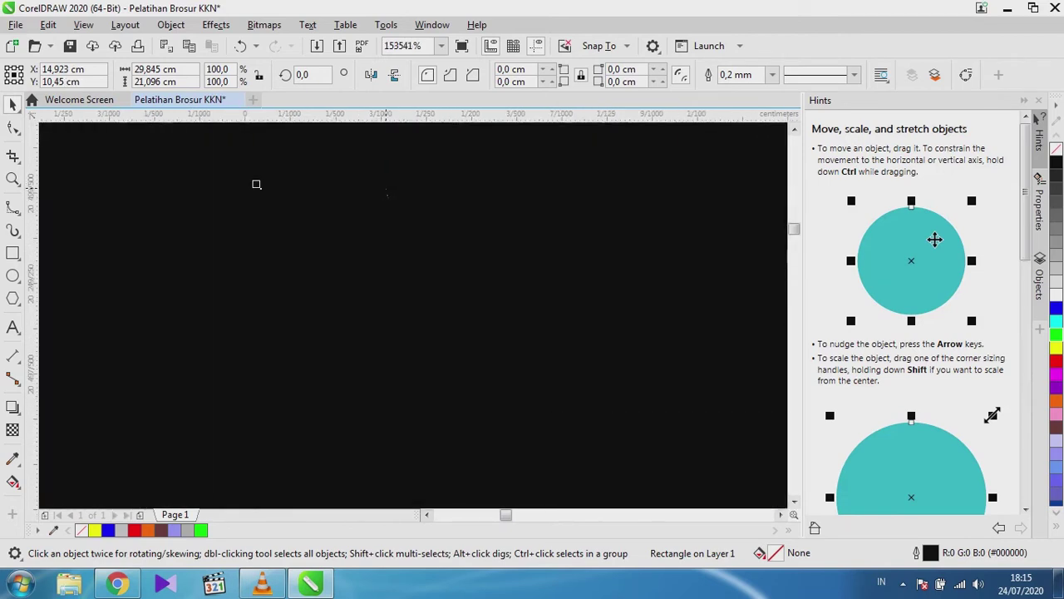
scroll(358, 187, down, 14)
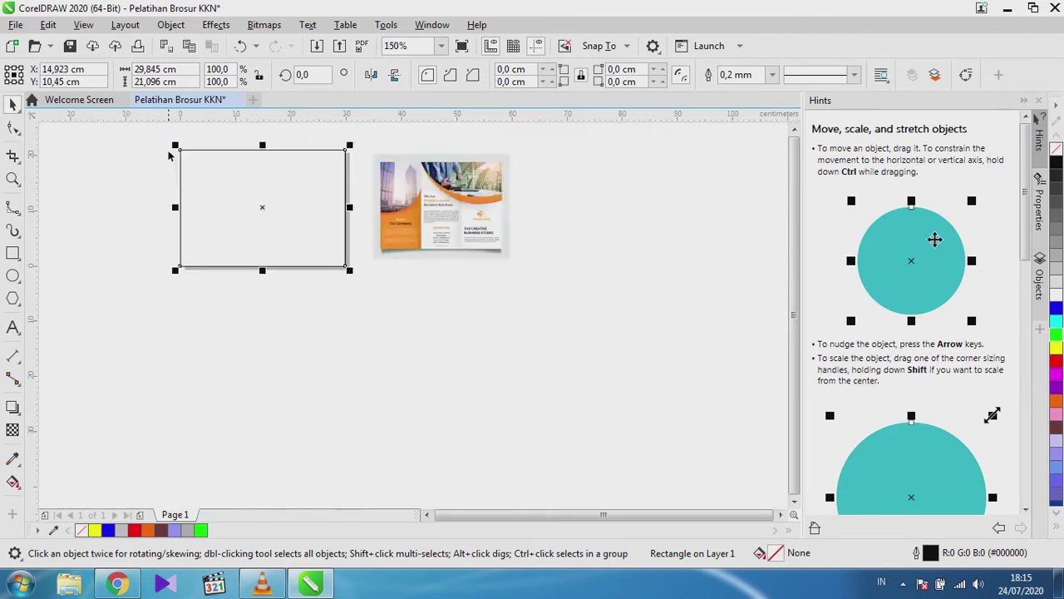
scroll(176, 176, up, 2)
scroll(211, 147, down, 2)
scroll(214, 166, up, 2)
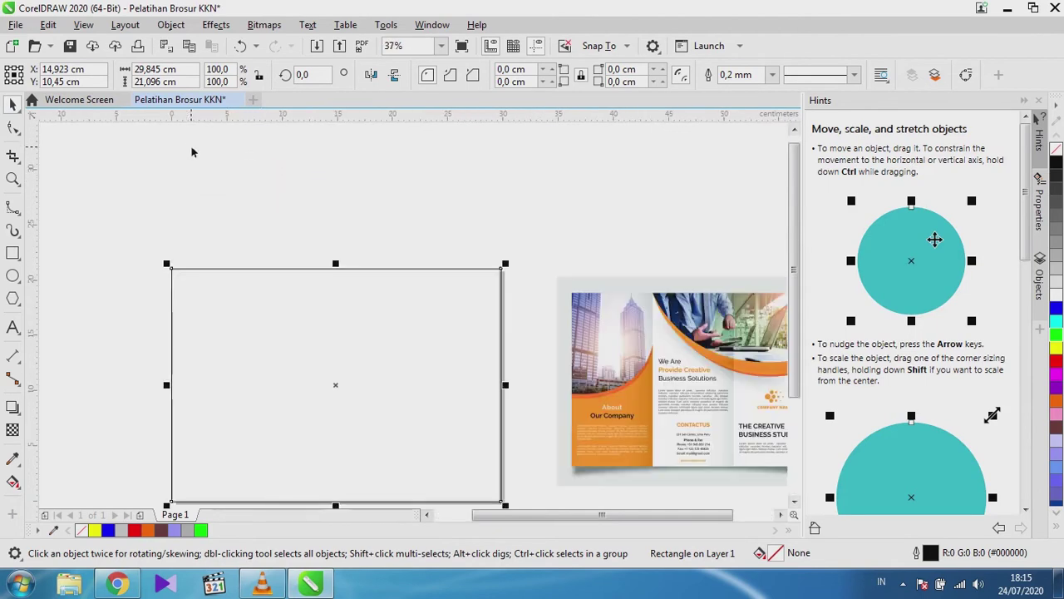
click(201, 299)
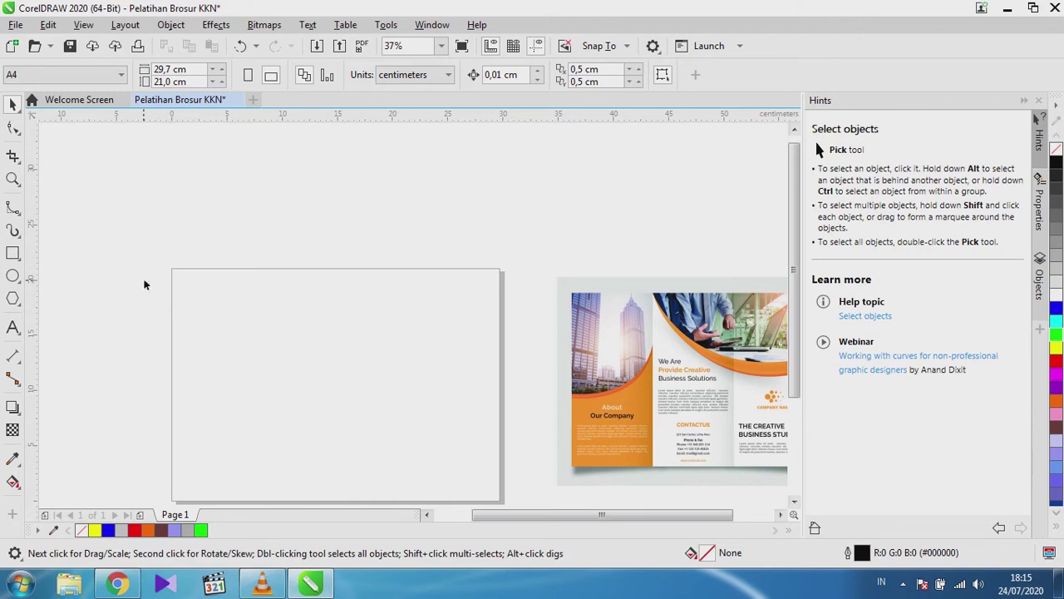
scroll(142, 280, down, 1)
scroll(134, 324, up, 1)
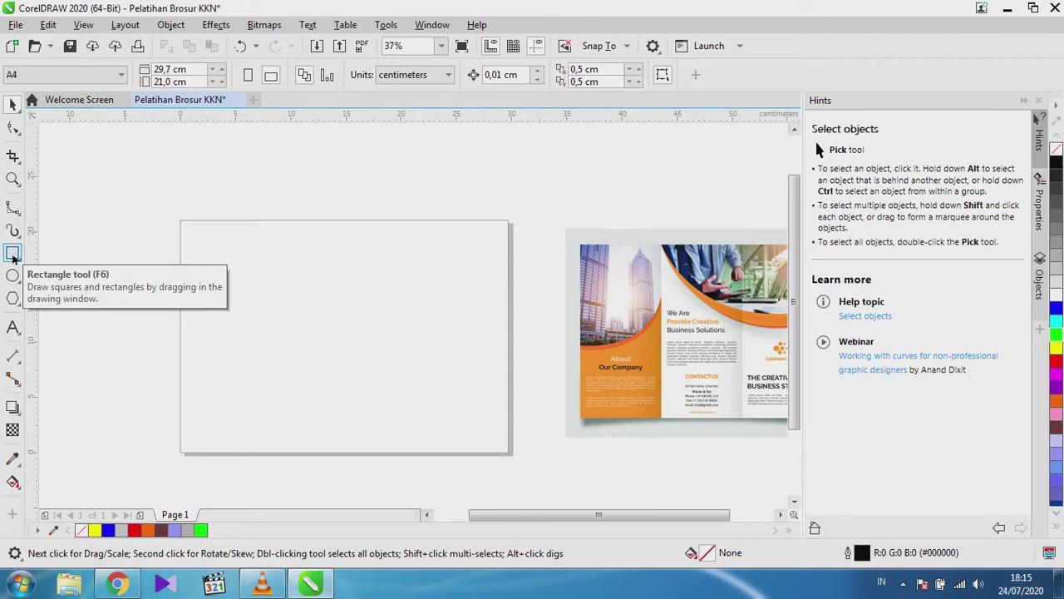
Create a 29.7 × 21.0 cm page-sized rectangle with the Rectangle tool, then deselect it.
double_click(14, 256)
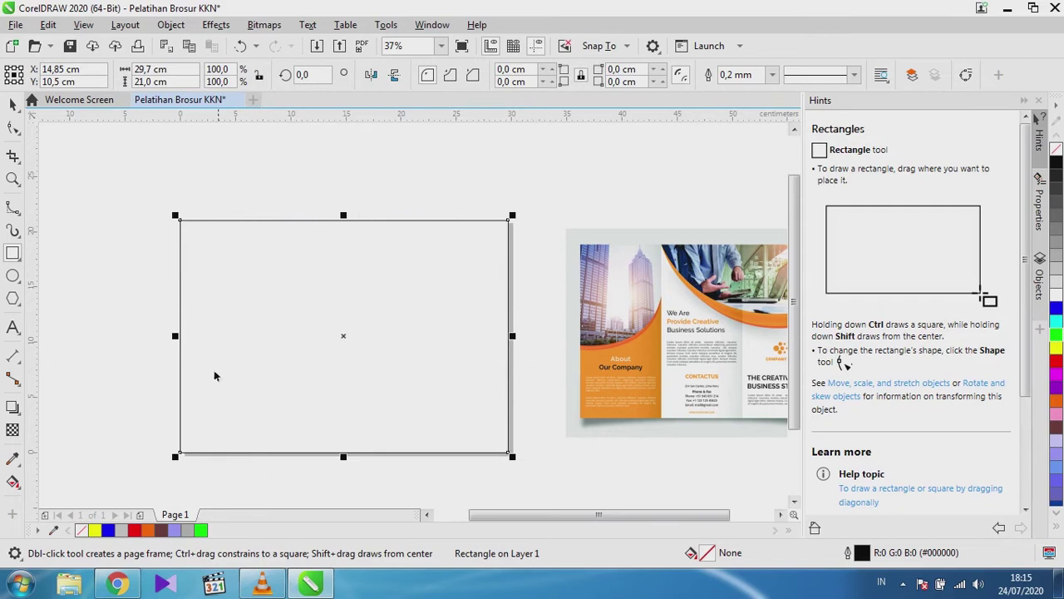
key(space)
click(90, 214)
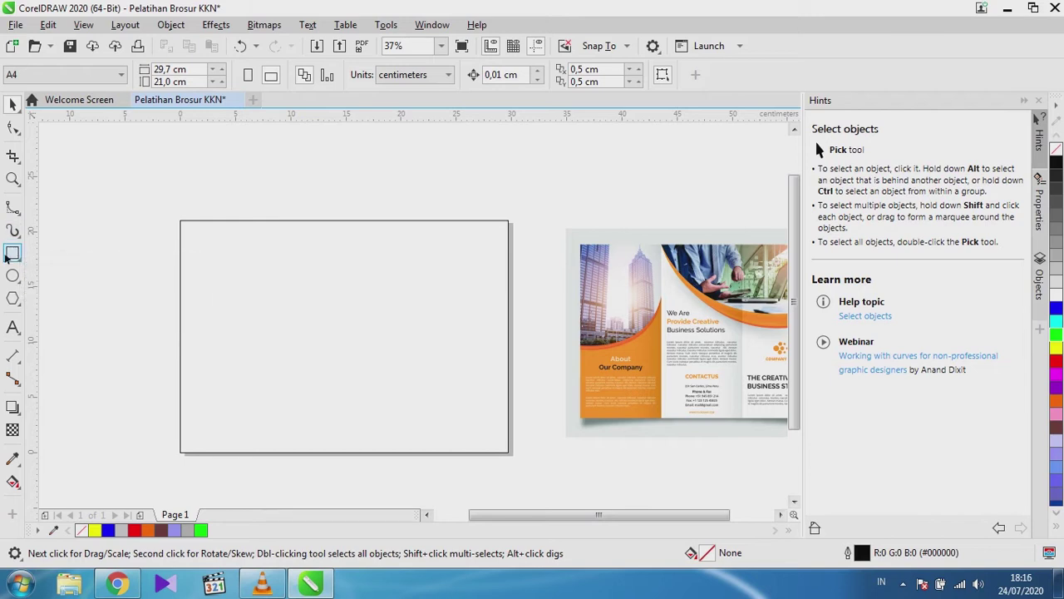
Draw a small upright rectangle on the page and copy it.
click(10, 254)
drag(210, 282, 274, 361)
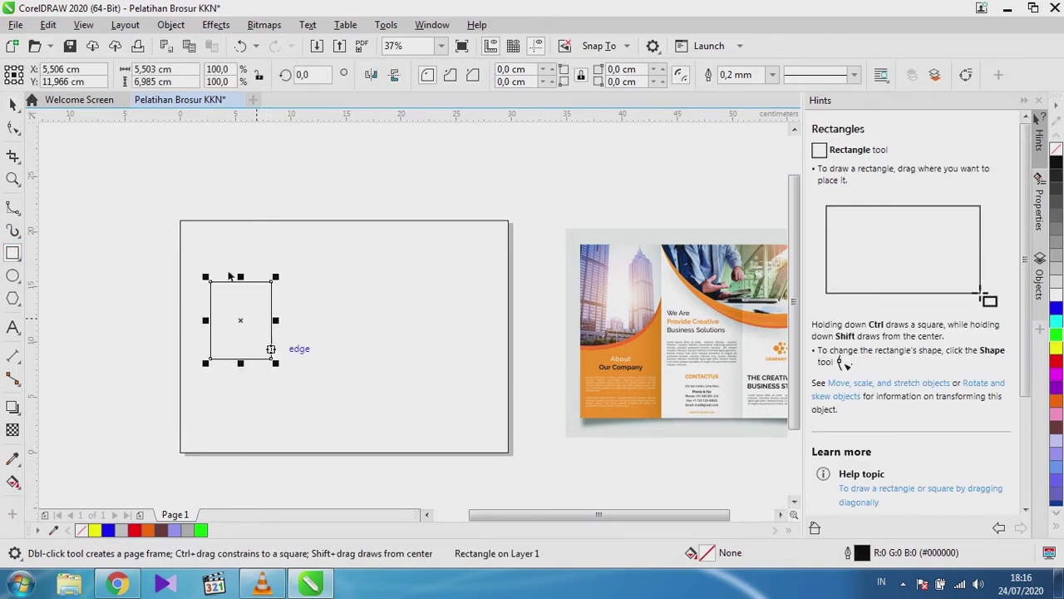
key(space)
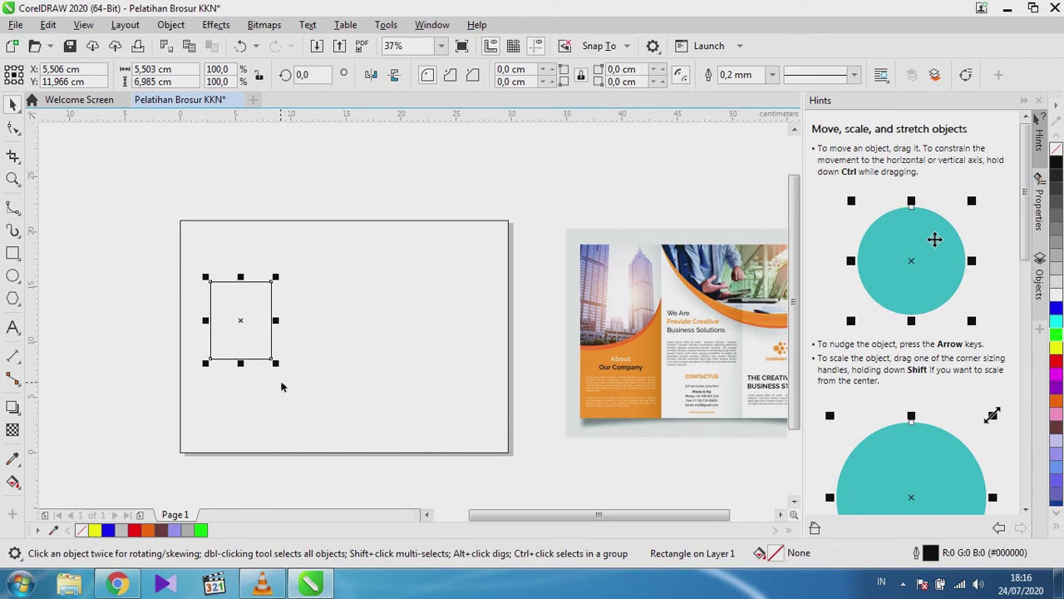
key(ctrl+c)
Place a duplicate rectangle snapped against the first rectangle's right edge.
drag(209, 360, 293, 351)
scroll(266, 324, up, 3)
scroll(267, 325, up, 4)
scroll(347, 293, down, 2)
scroll(348, 293, up, 2)
scroll(316, 292, down, 5)
scroll(323, 309, up, 3)
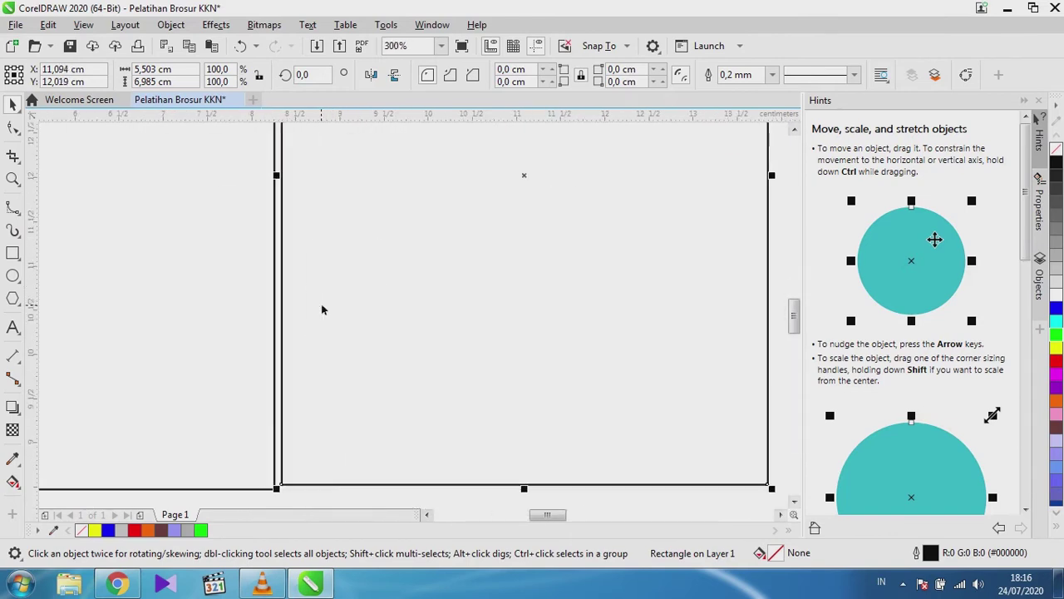
scroll(270, 490, up, 2)
scroll(274, 474, down, 2)
scroll(276, 449, up, 2)
scroll(274, 440, down, 4)
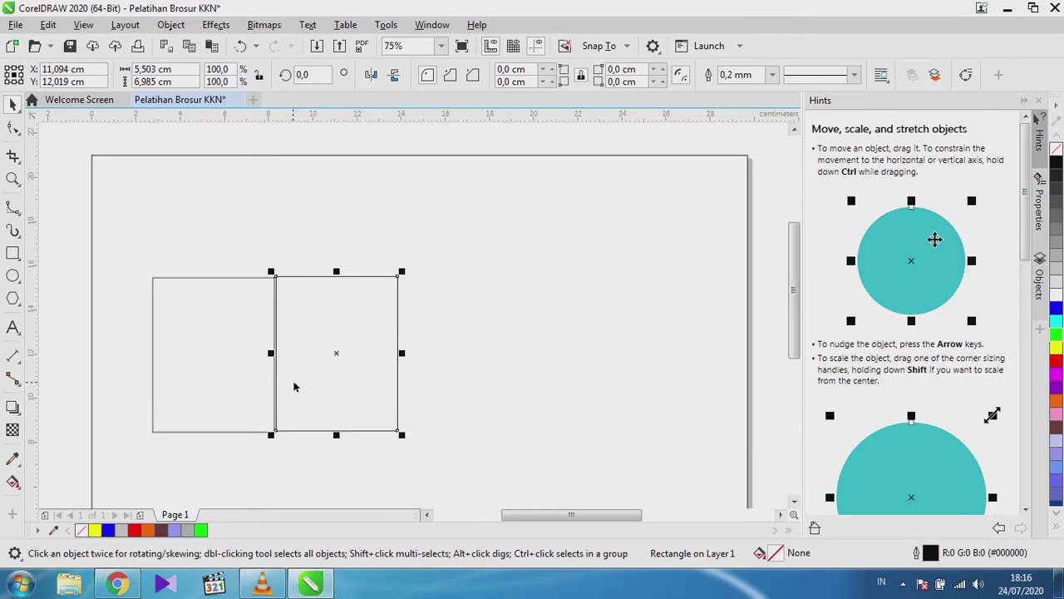
drag(297, 386, 380, 342)
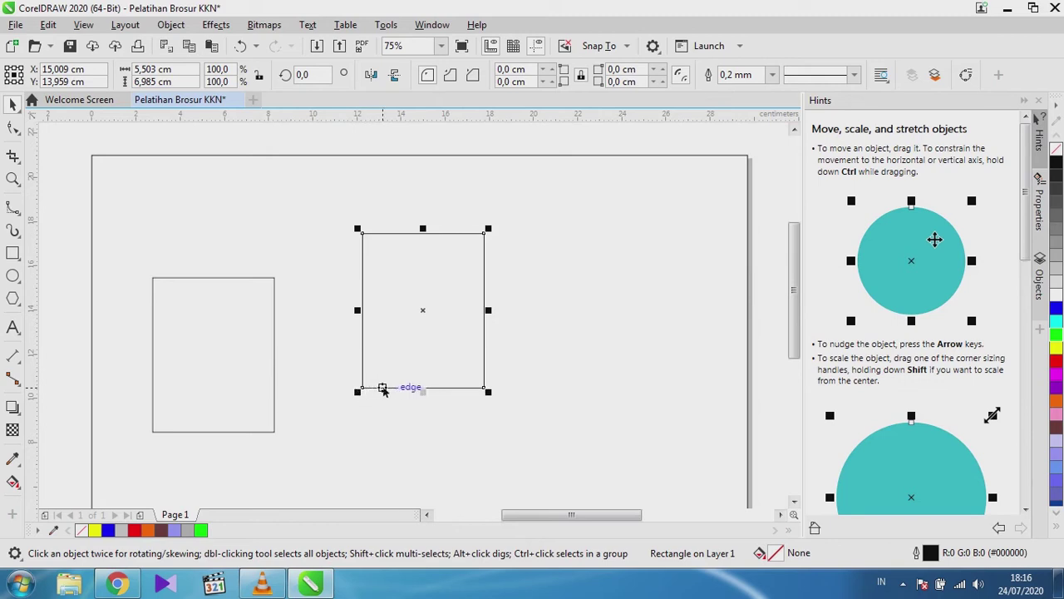
drag(362, 389, 281, 433)
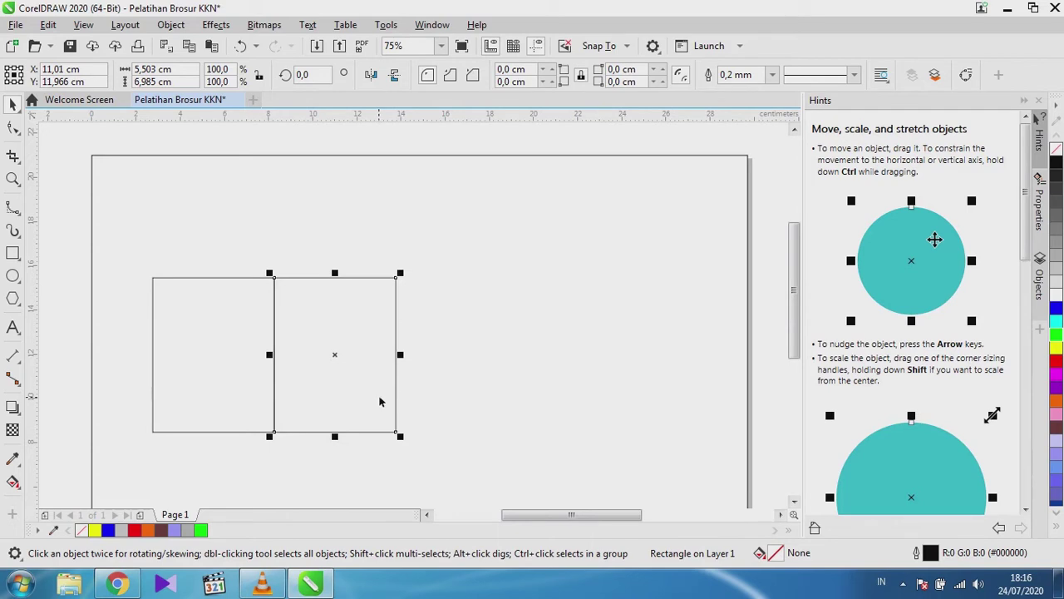
Add a third 5.503 × 6.985 cm rectangle against the second one's right edge.
drag(277, 433, 396, 432)
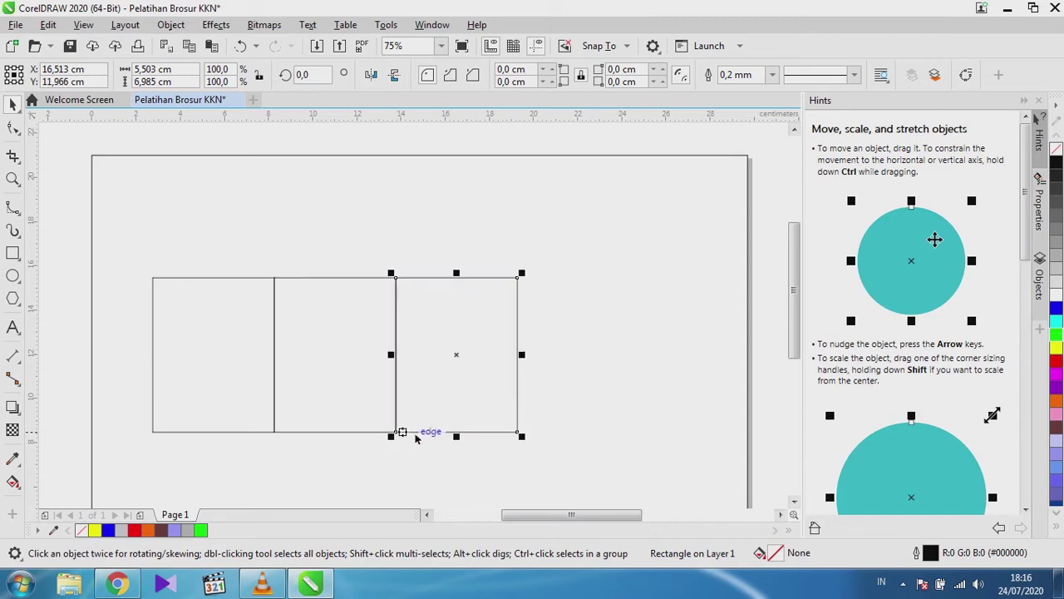
click(392, 435)
scroll(406, 436, up, 8)
scroll(406, 436, down, 8)
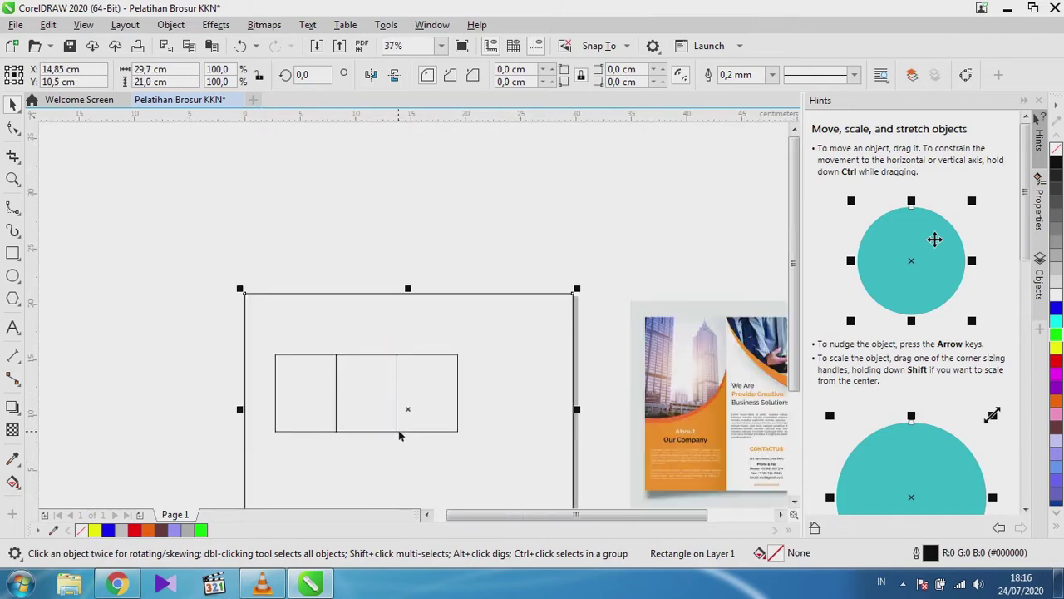
scroll(319, 398, down, 2)
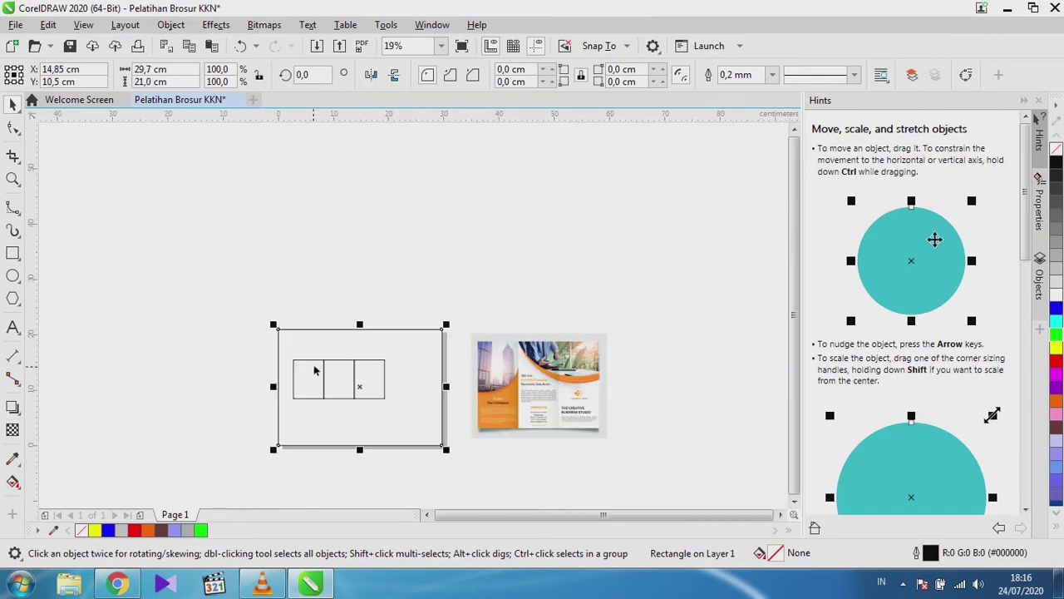
Select the three panel rectangles and centre them inside the page rectangle.
click(228, 344)
drag(229, 344, 430, 423)
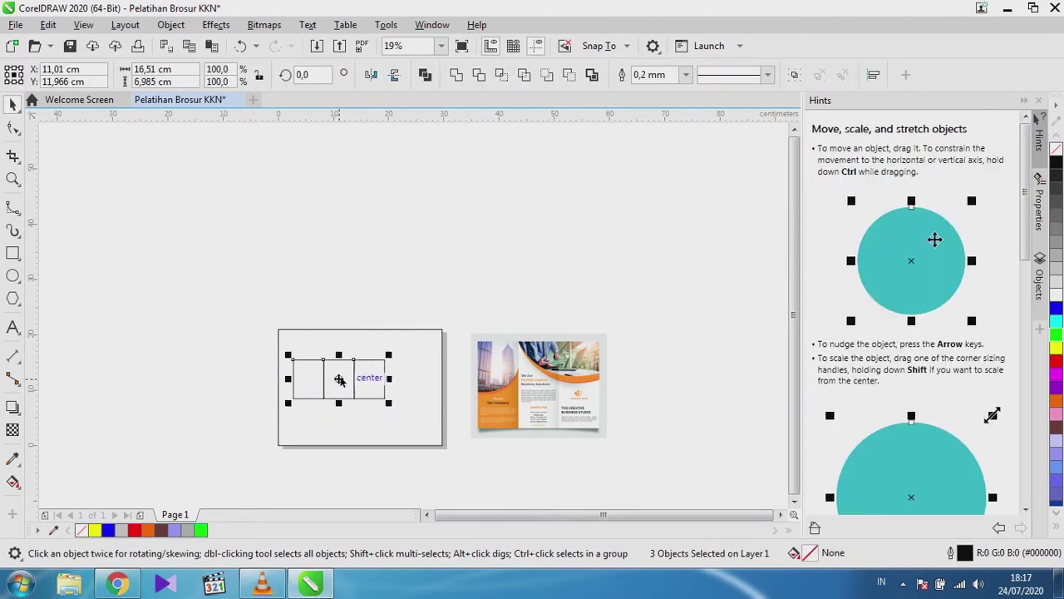
drag(340, 379, 306, 266)
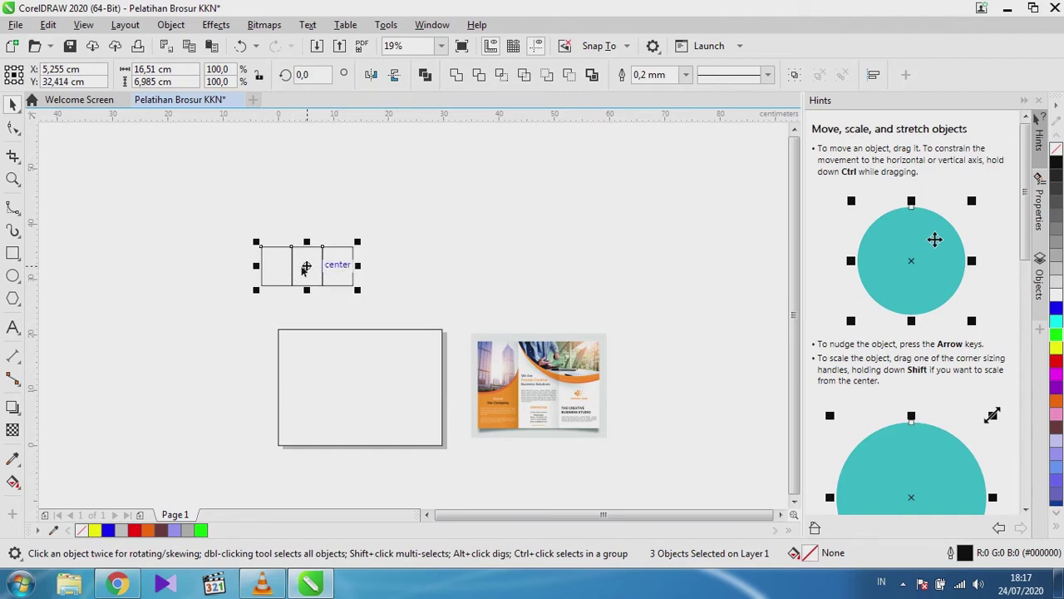
click(308, 268)
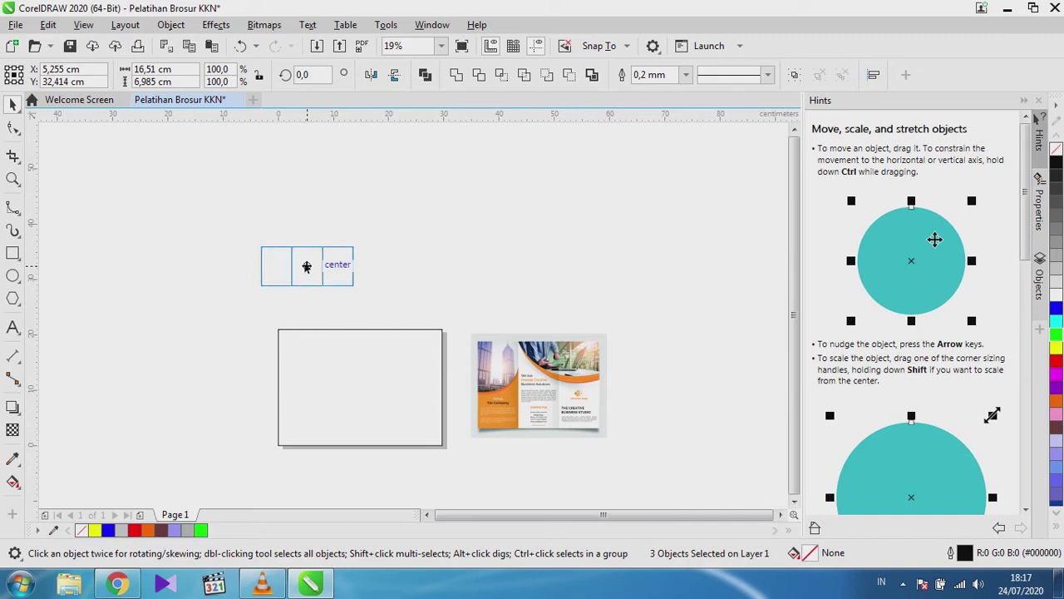
drag(304, 267, 361, 385)
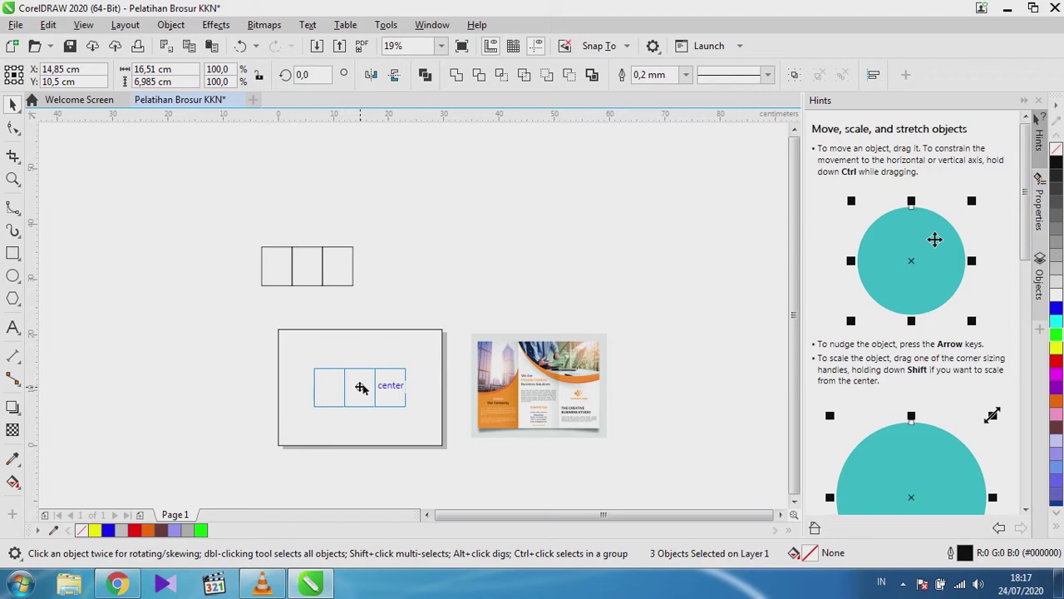
drag(360, 386, 361, 387)
click(268, 311)
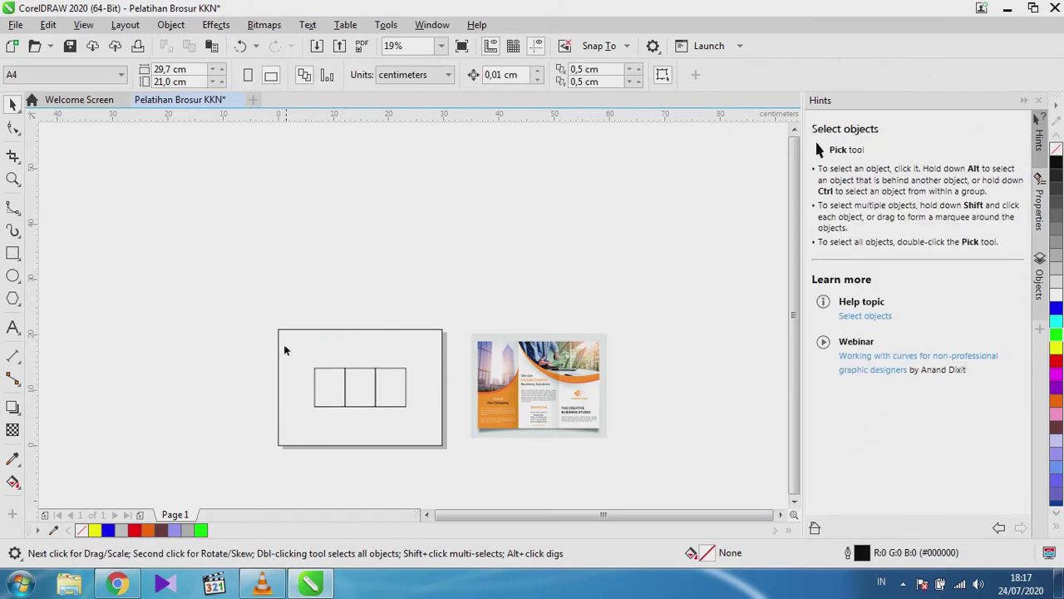
Stretch the three rectangles to the page's top, bottom, right and left edges.
drag(204, 360, 433, 431)
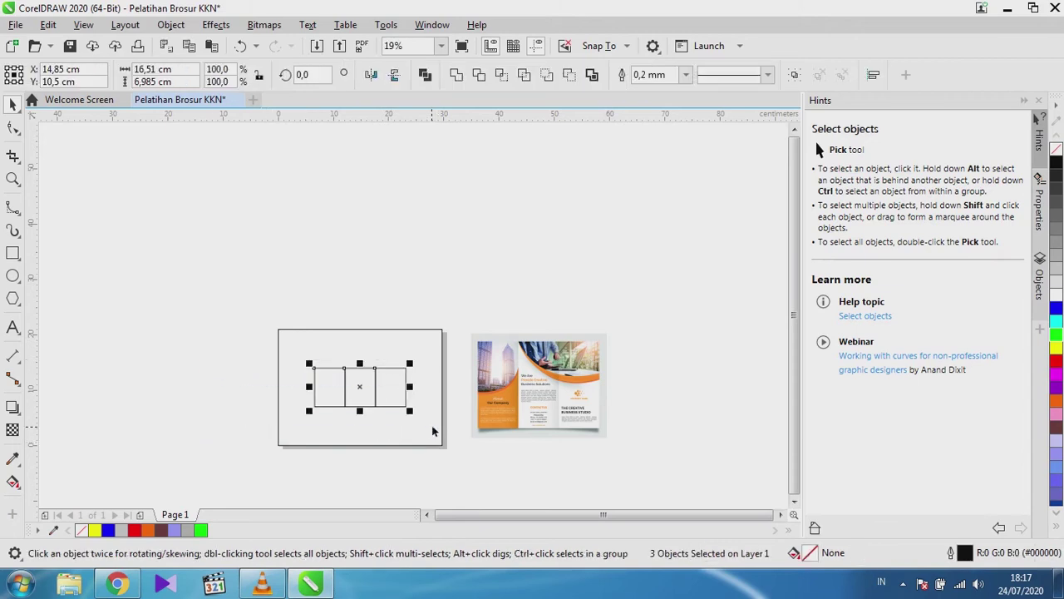
click(360, 367)
drag(217, 352, 406, 414)
drag(360, 367, 358, 328)
drag(361, 413, 363, 446)
drag(408, 387, 445, 391)
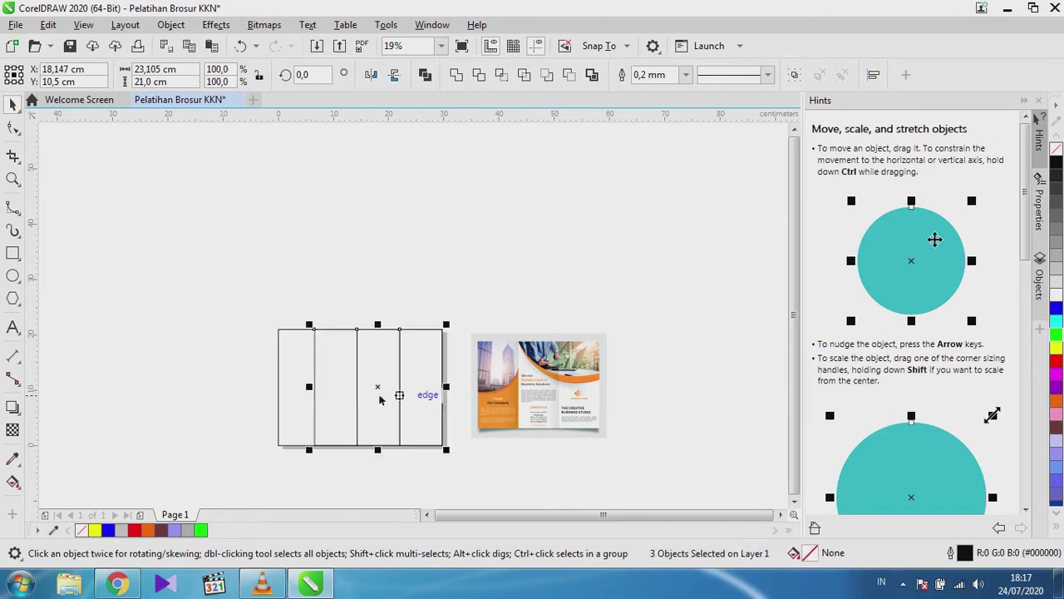
mouse_move(278, 388)
mouse_down()
mouse_move(288, 392)
mouse_move(279, 391)
mouse_up()
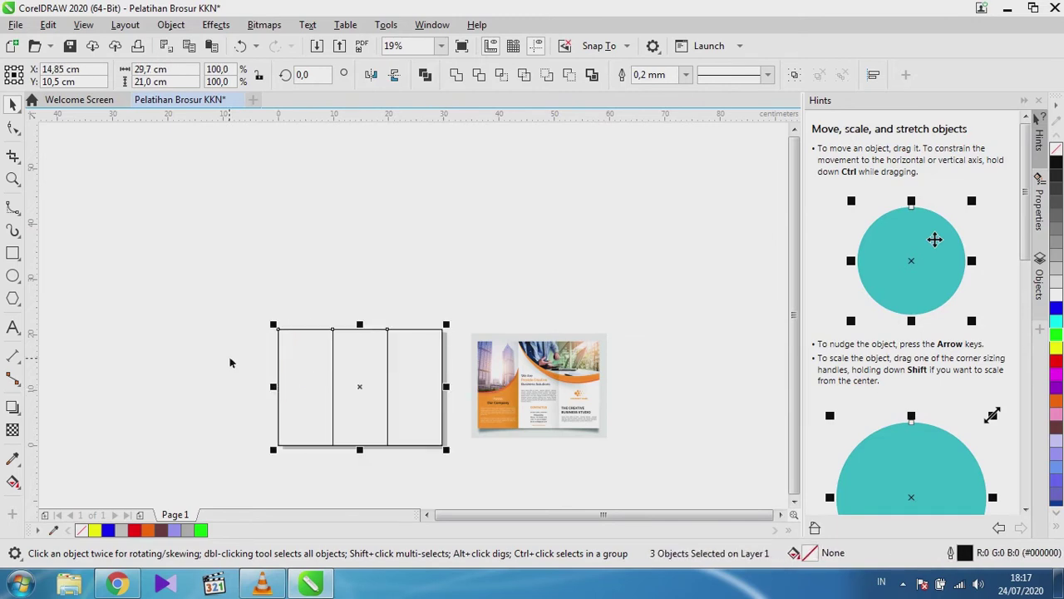
click(229, 358)
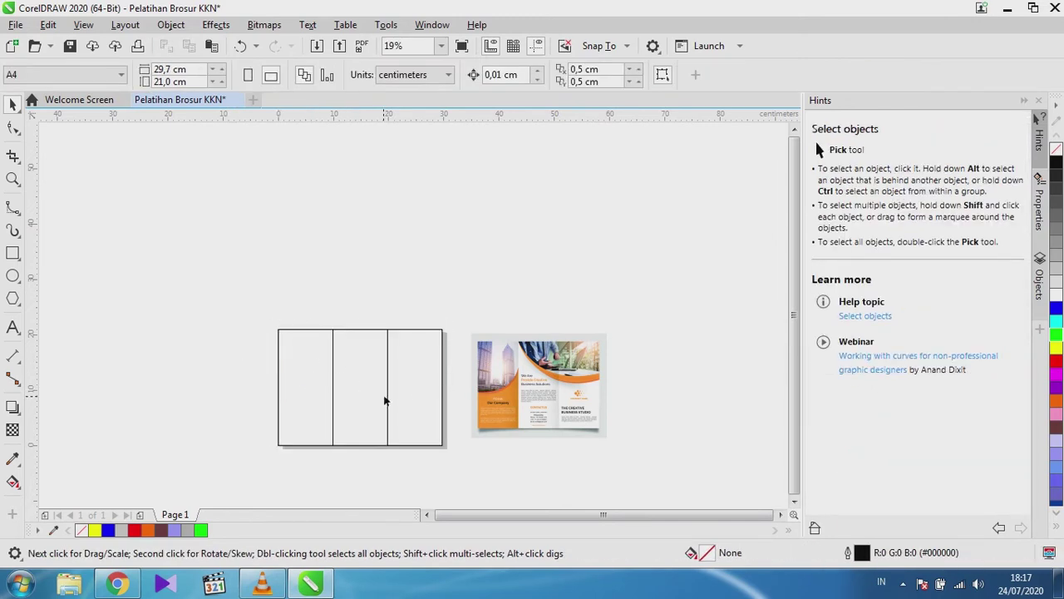
scroll(309, 383, up, 2)
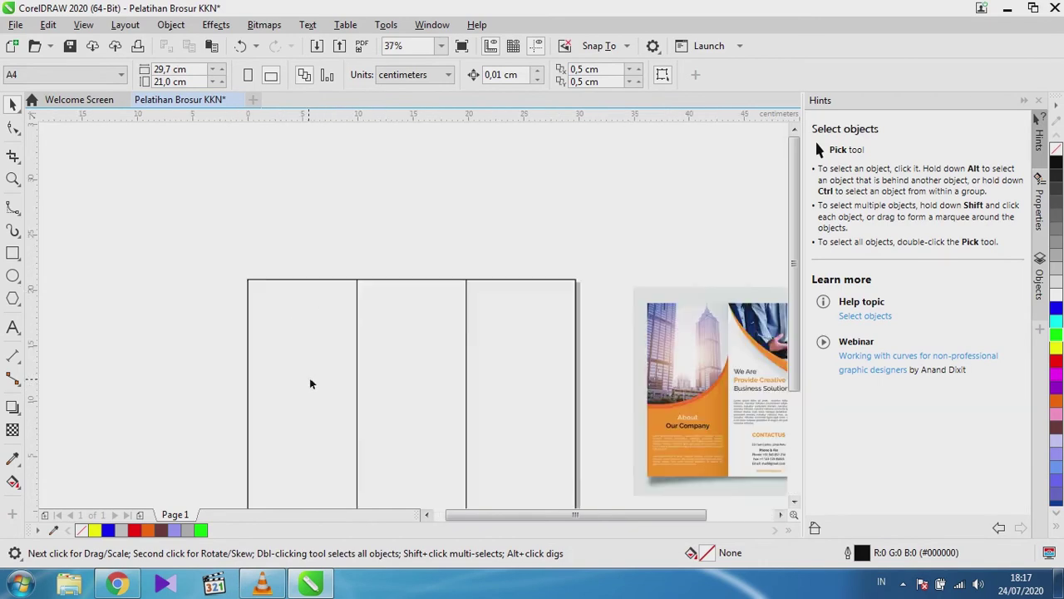
scroll(312, 363, down, 2)
scroll(316, 423, up, 2)
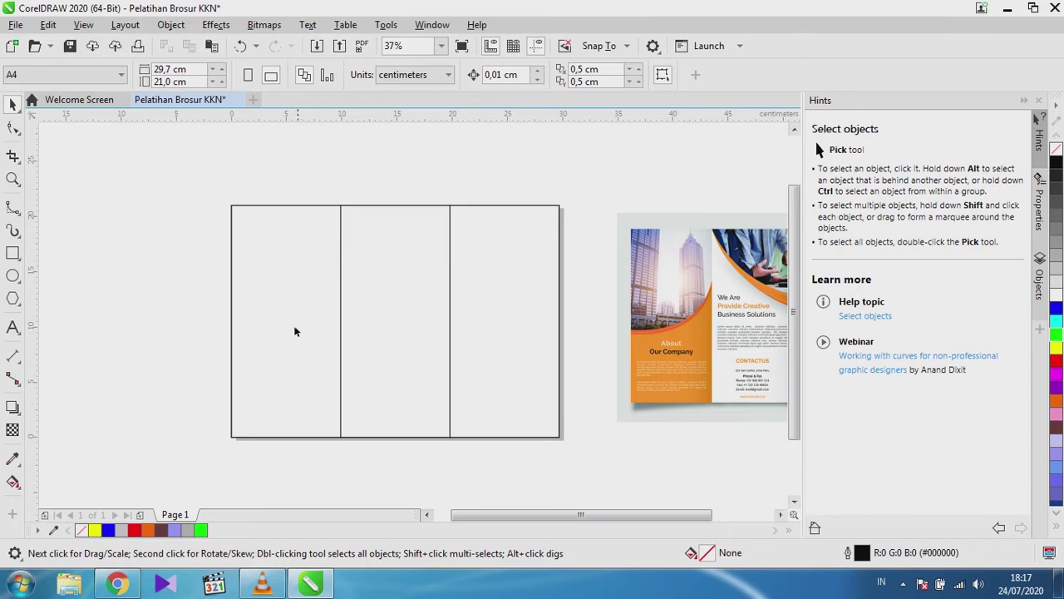
drag(315, 357, 190, 367)
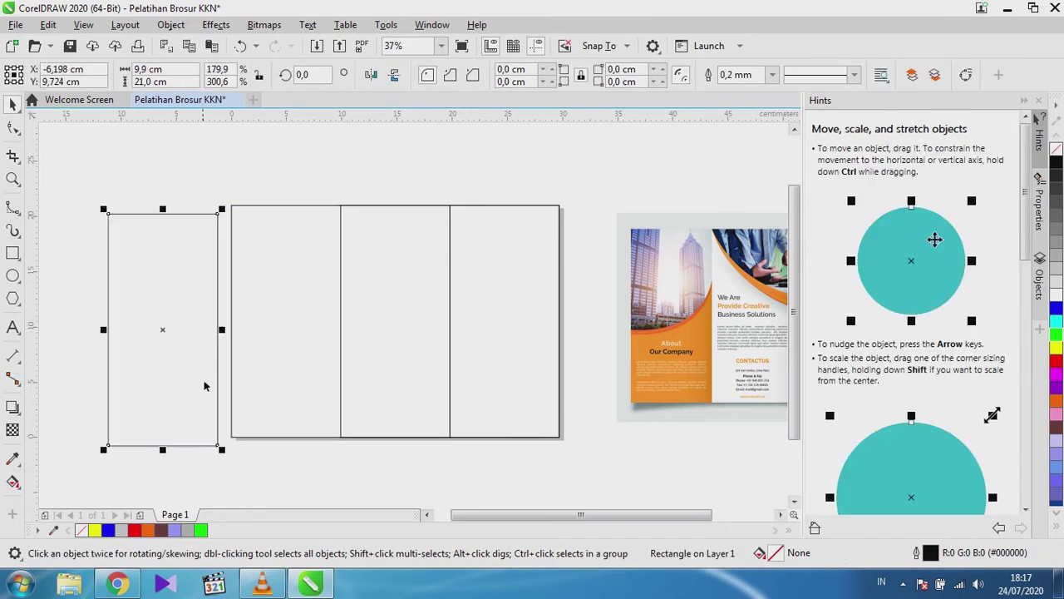
click(259, 387)
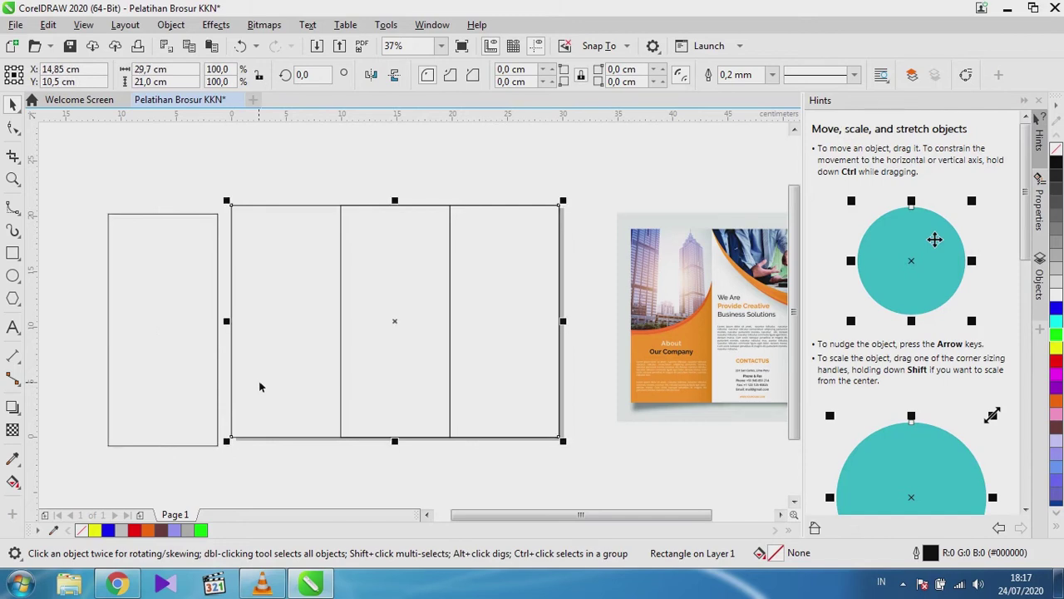
key(Escape)
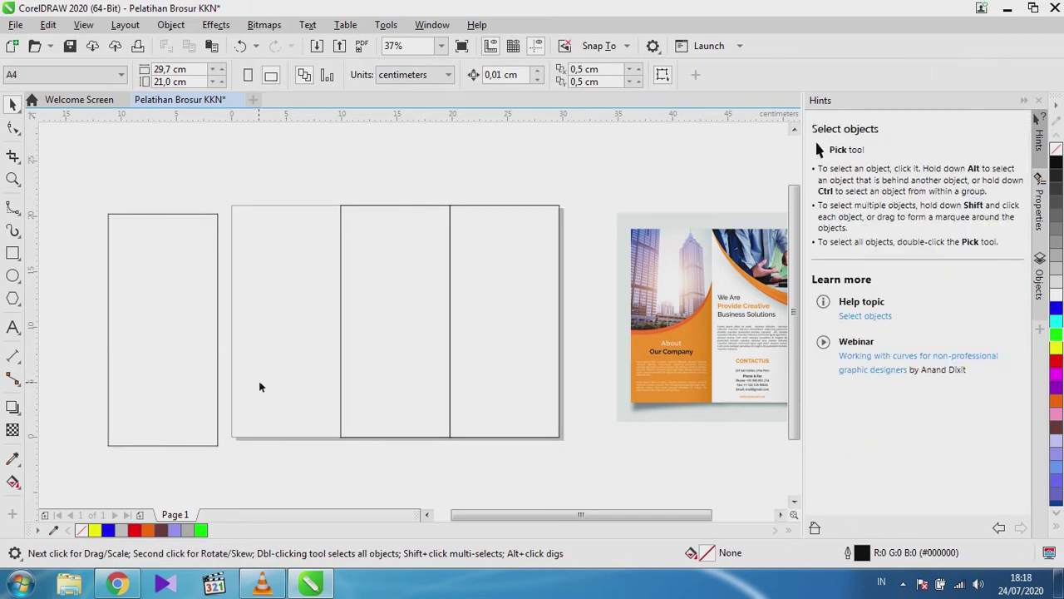
click(217, 384)
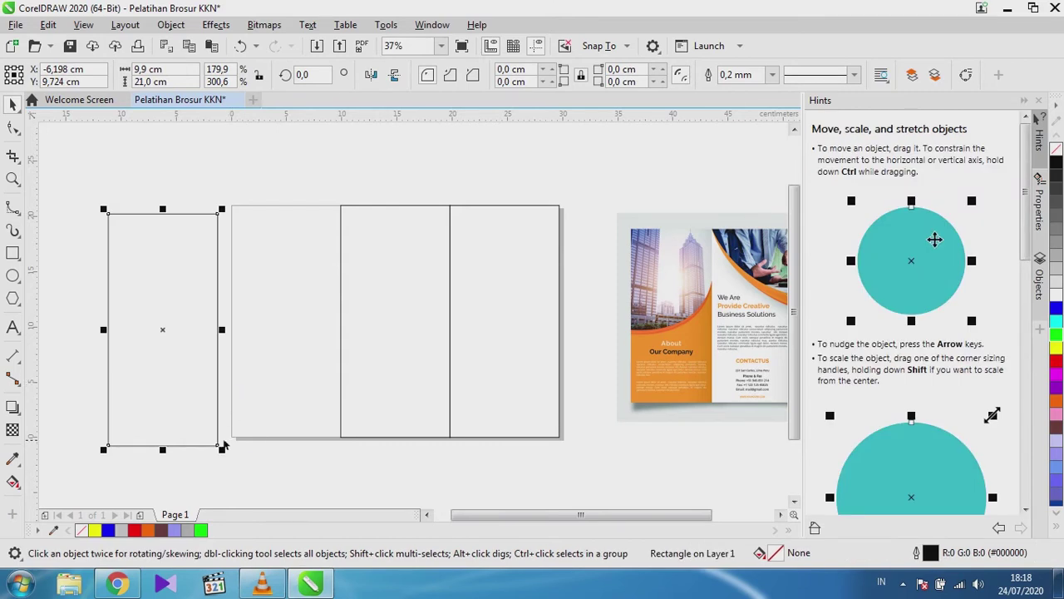
drag(218, 447, 340, 436)
click(353, 470)
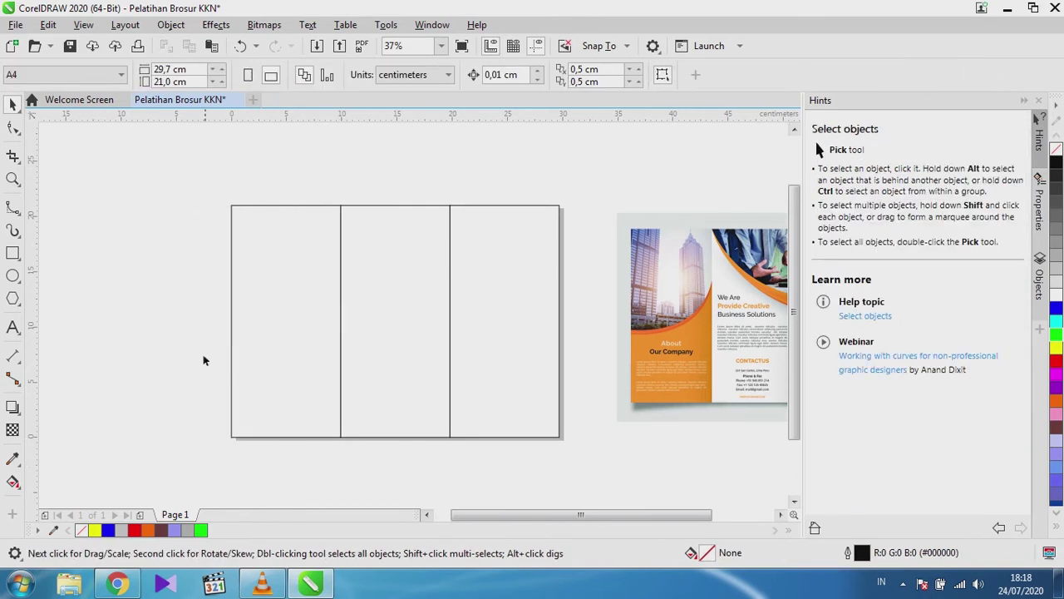
scroll(194, 349, down, 1)
scroll(226, 356, up, 1)
scroll(218, 357, down, 1)
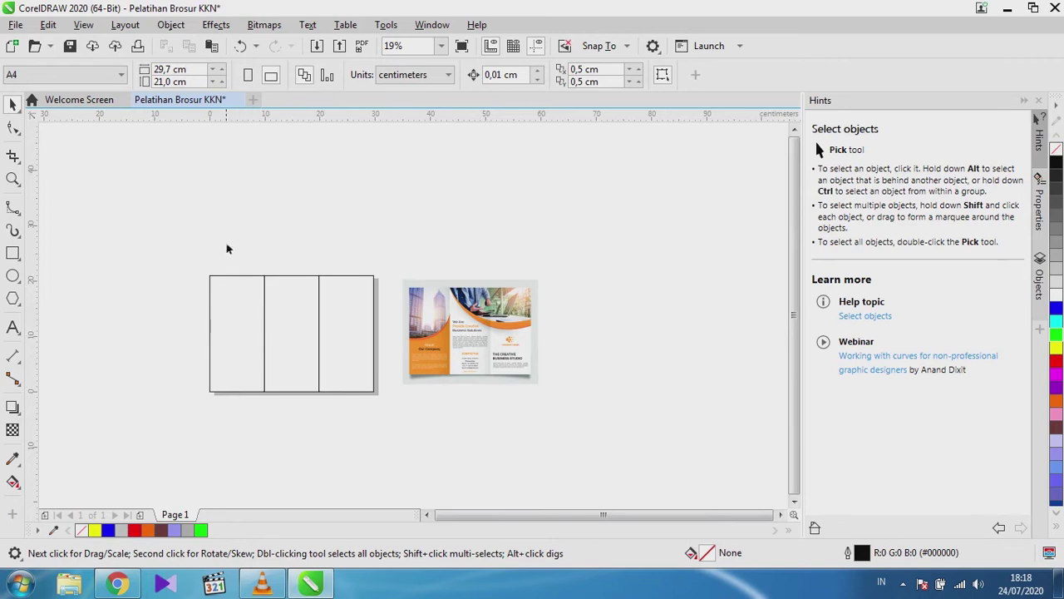
click(480, 350)
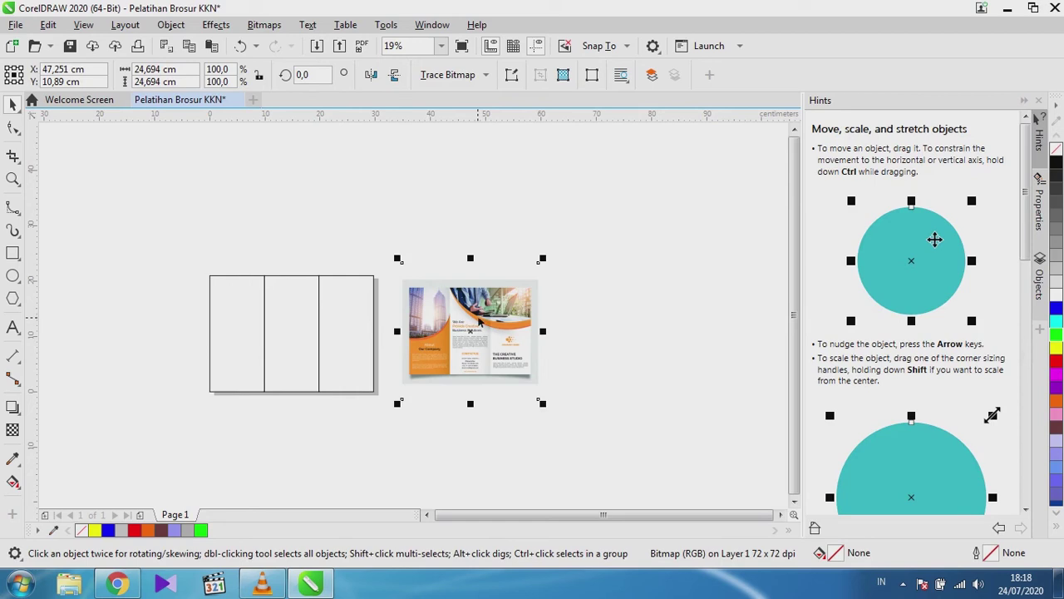
Duplicate the brochure bitmap and move the copy to the right.
key(shift+Page_Up)
drag(456, 329, 583, 326)
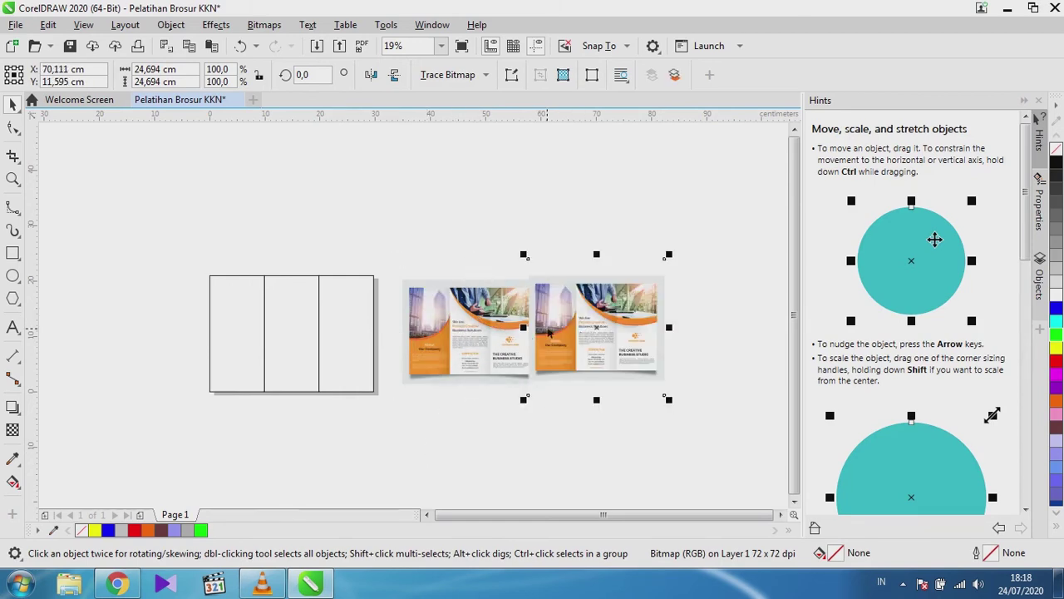
right_click(522, 337)
key(Escape)
click(595, 301)
right_click(595, 301)
key(Escape)
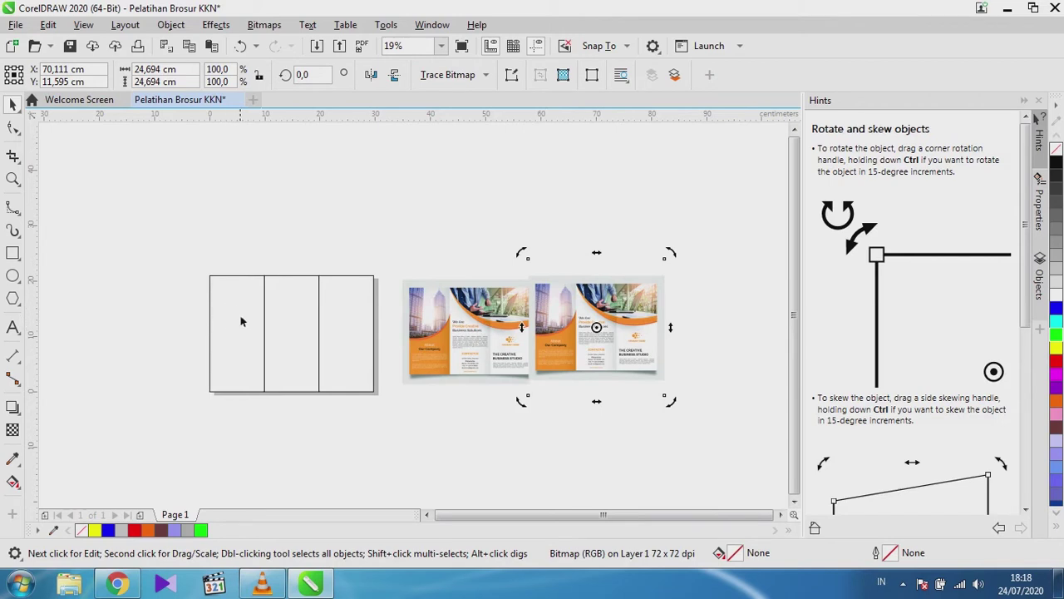
PowerClip the brochure copy inside the left panel rectangle.
click(509, 220)
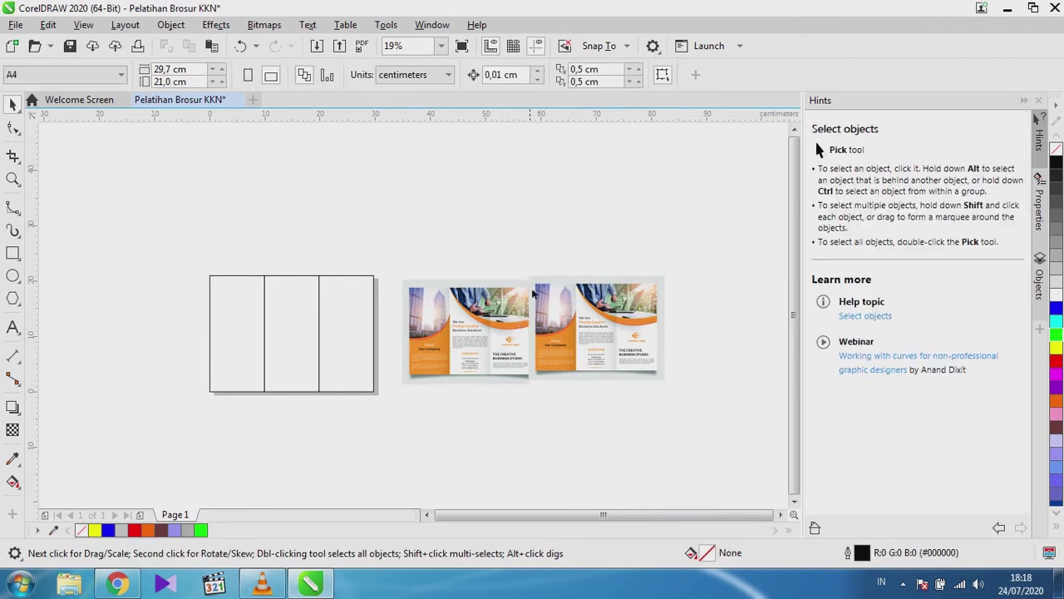
click(604, 339)
right_click(604, 340)
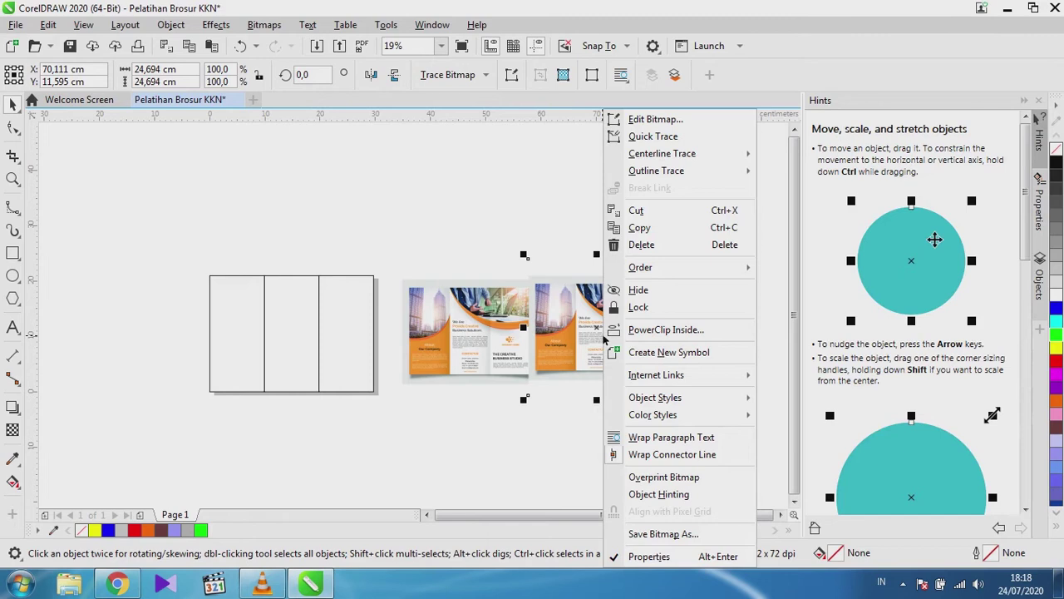
click(657, 330)
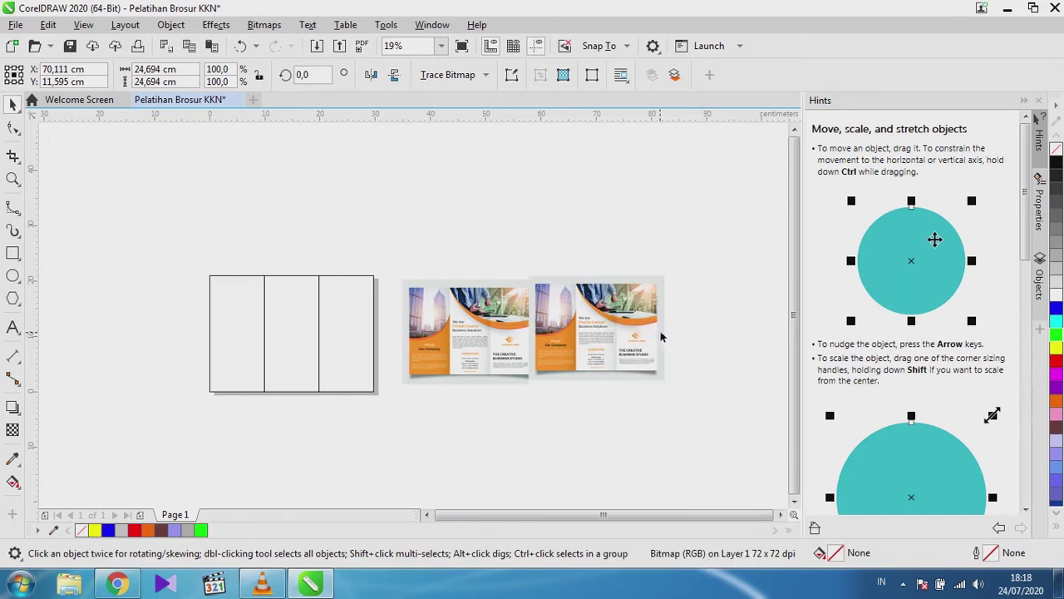
click(255, 348)
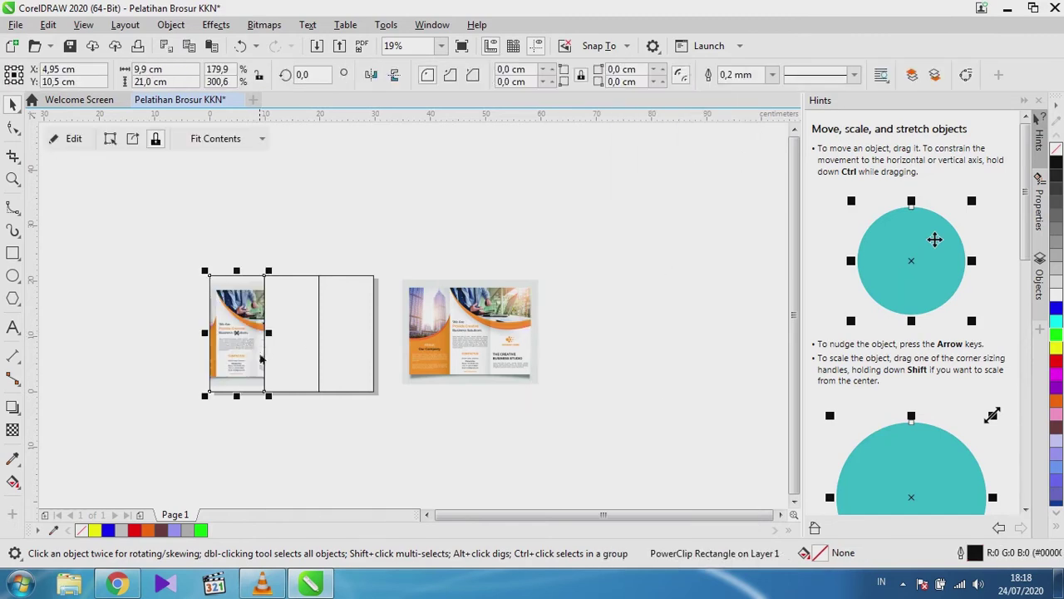
click(254, 222)
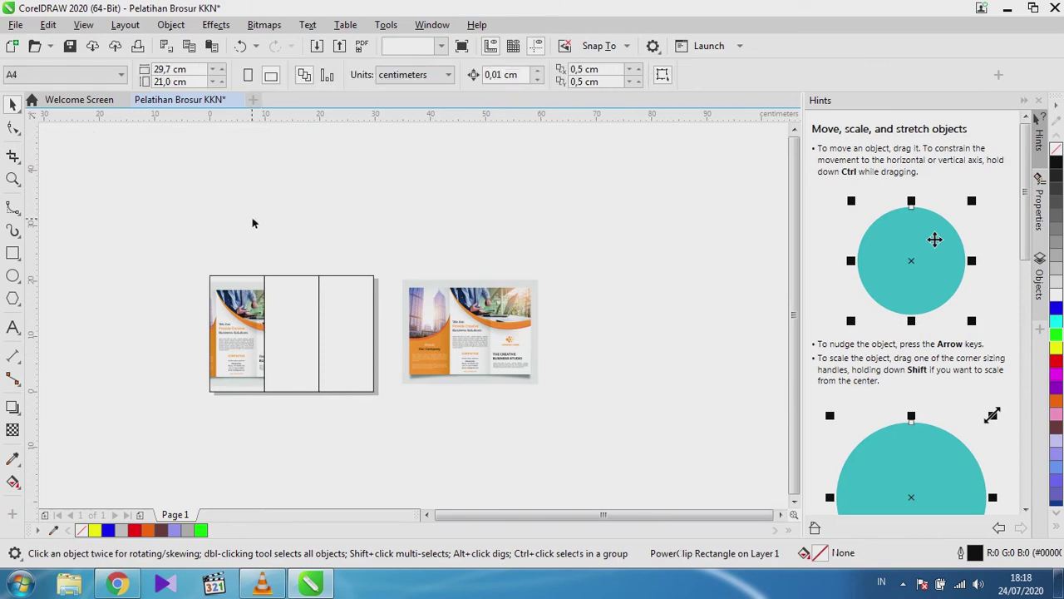
right_click(219, 334)
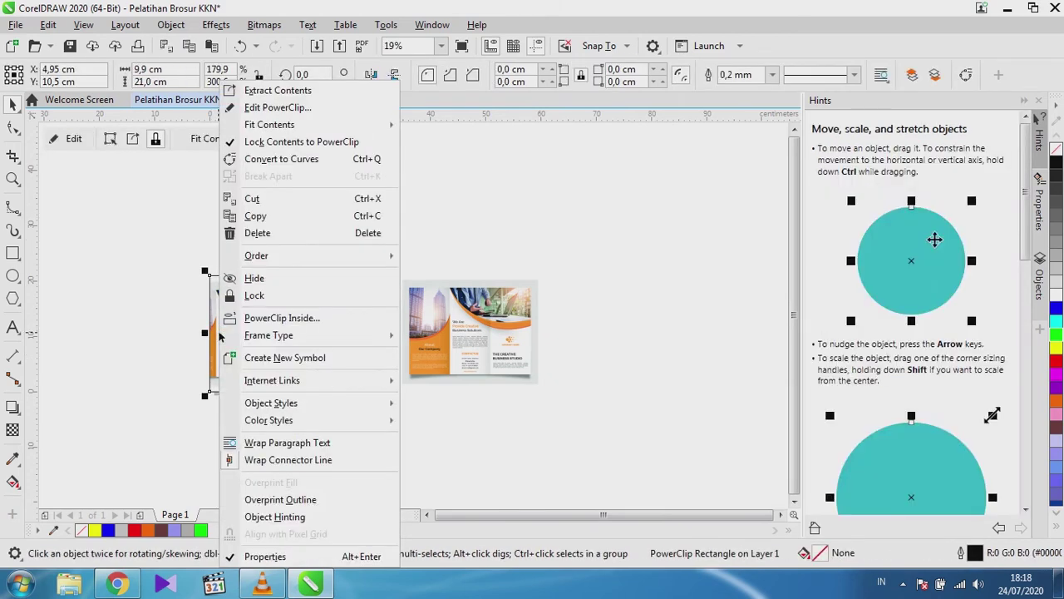
Edit the left panel's PowerClip and move the brochure image out beside the page.
click(250, 107)
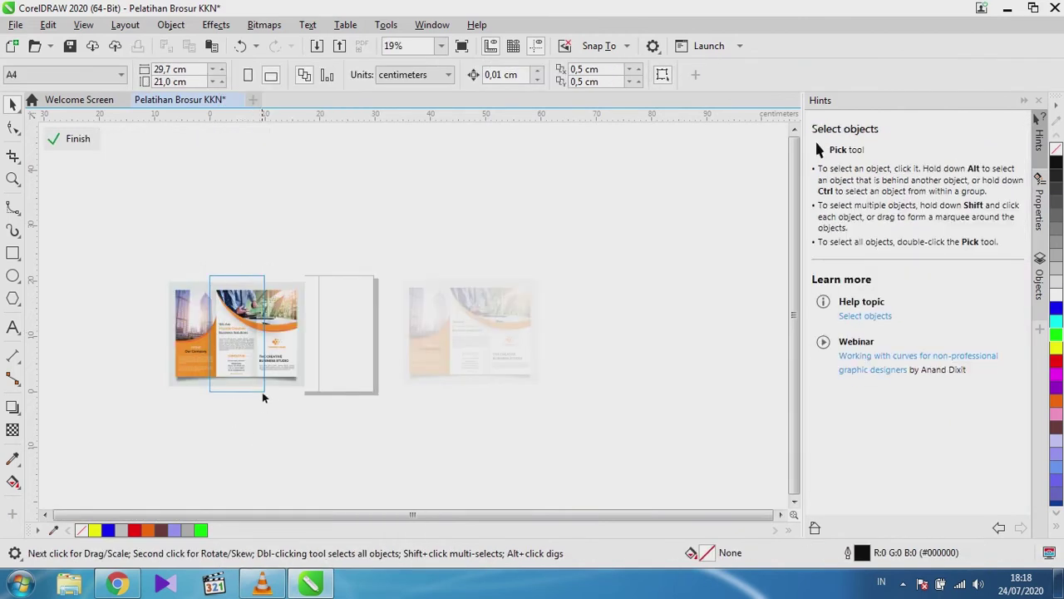
drag(233, 341, 495, 339)
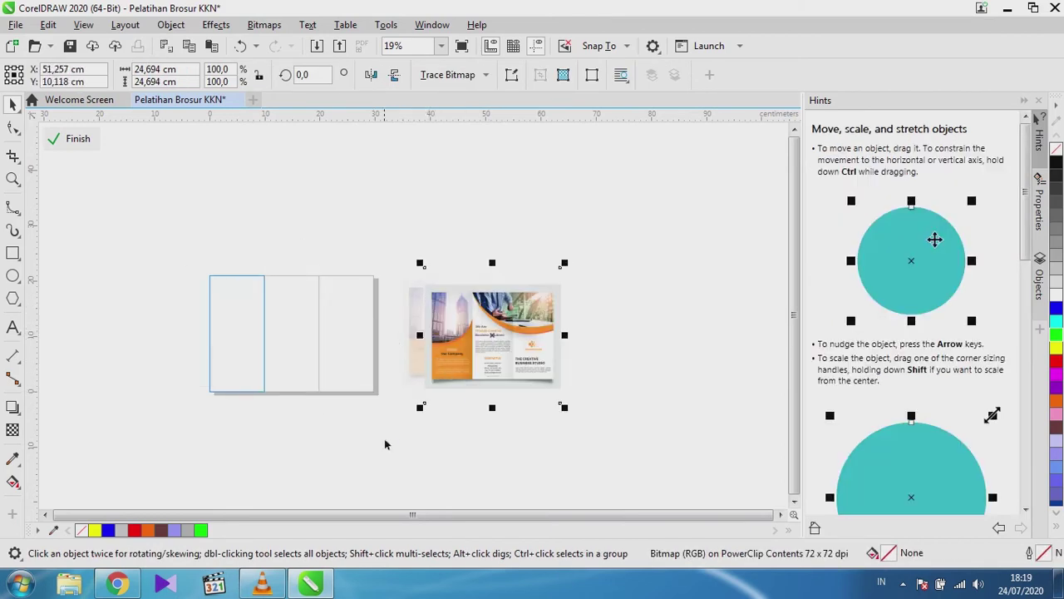
drag(445, 371, 426, 368)
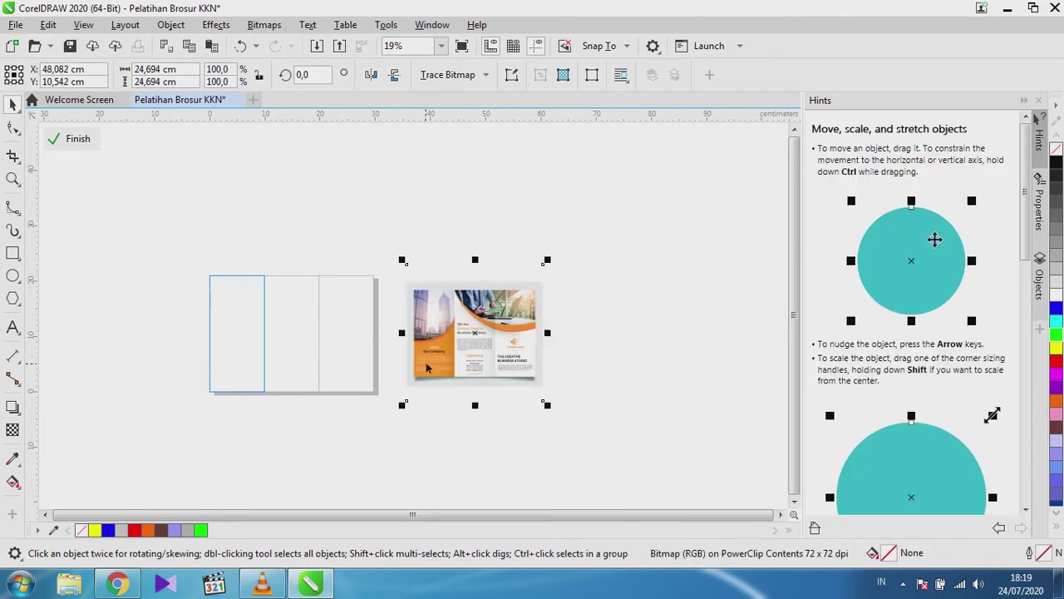
click(291, 232)
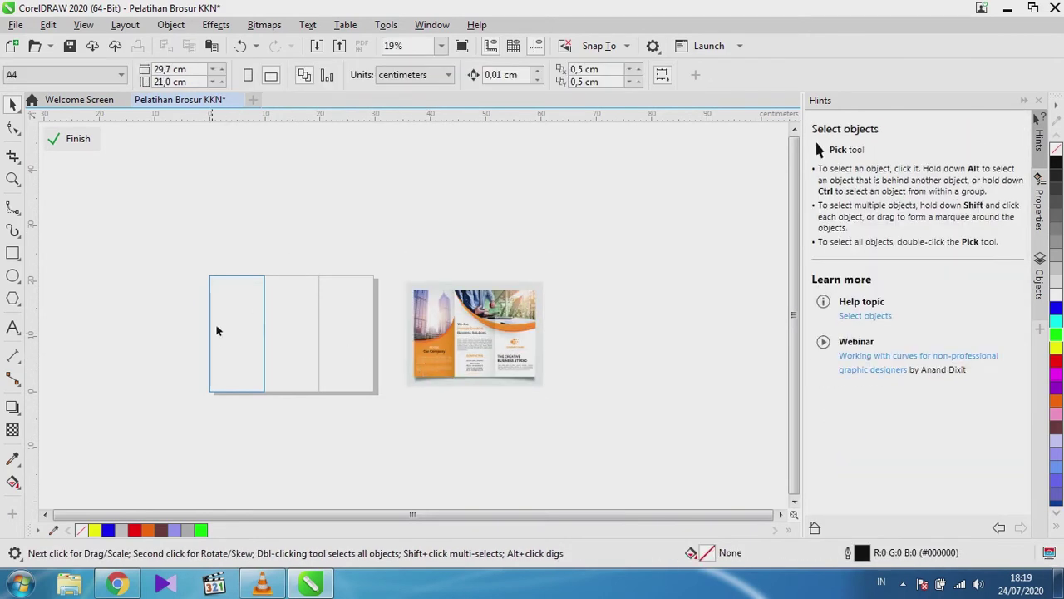
scroll(453, 337, up, 2)
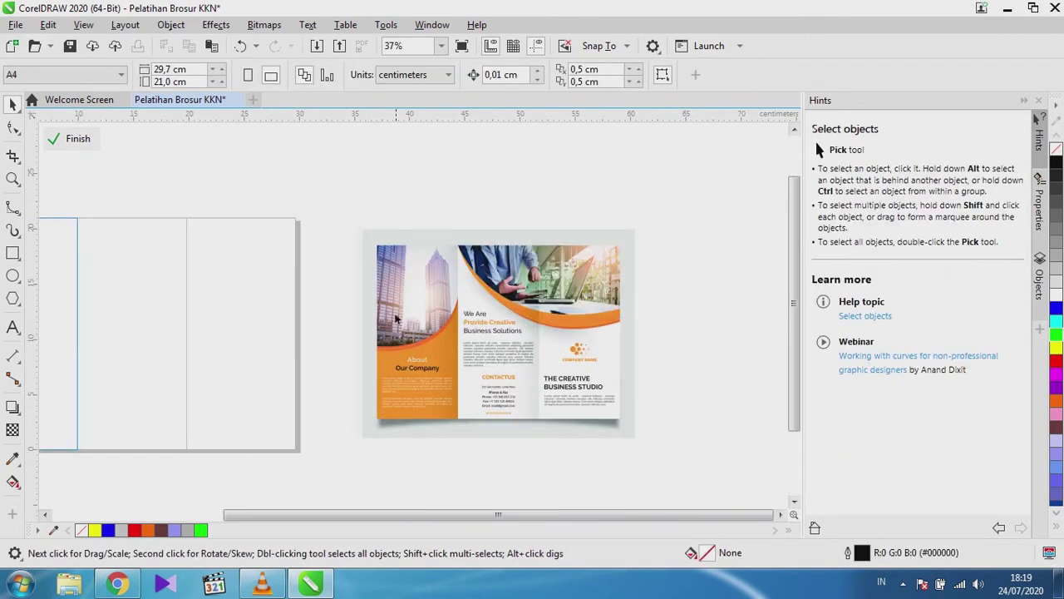
scroll(400, 272, up, 2)
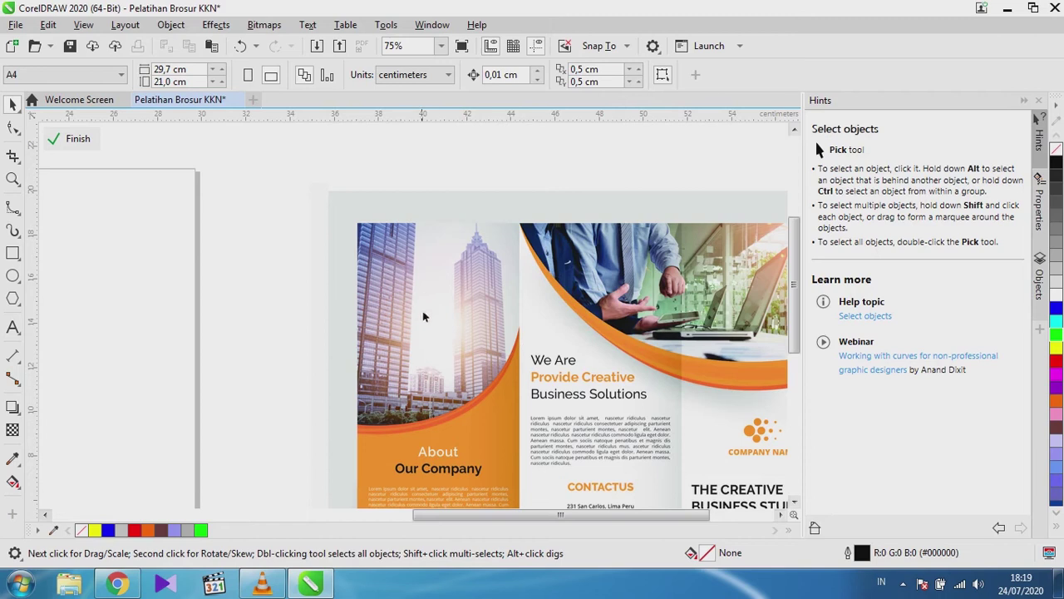
scroll(430, 358, down, 3)
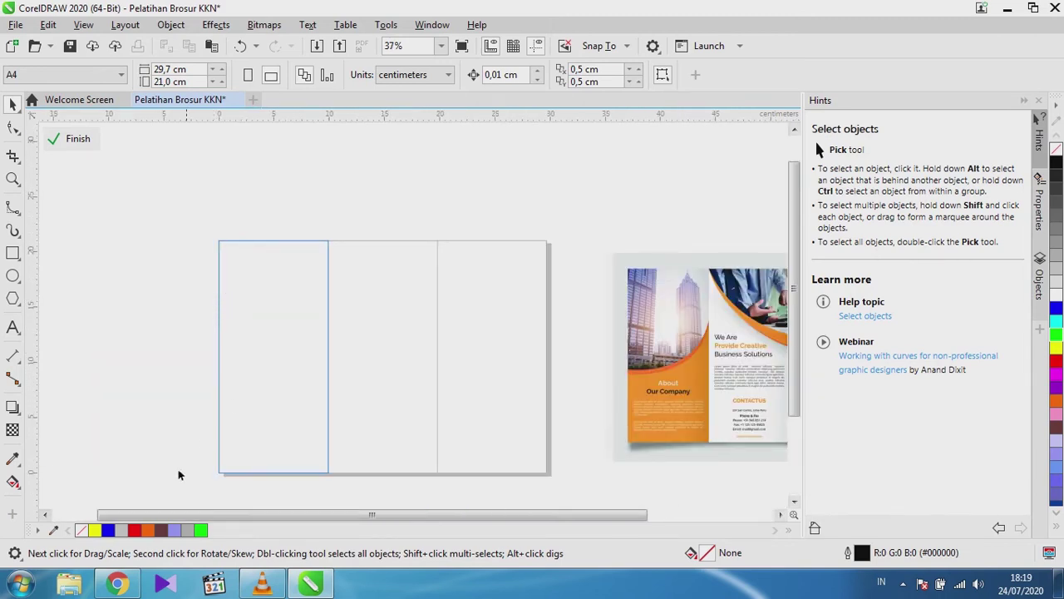
Close the brochure image tab and search Google Images for 'bangunan tinggi'.
click(120, 585)
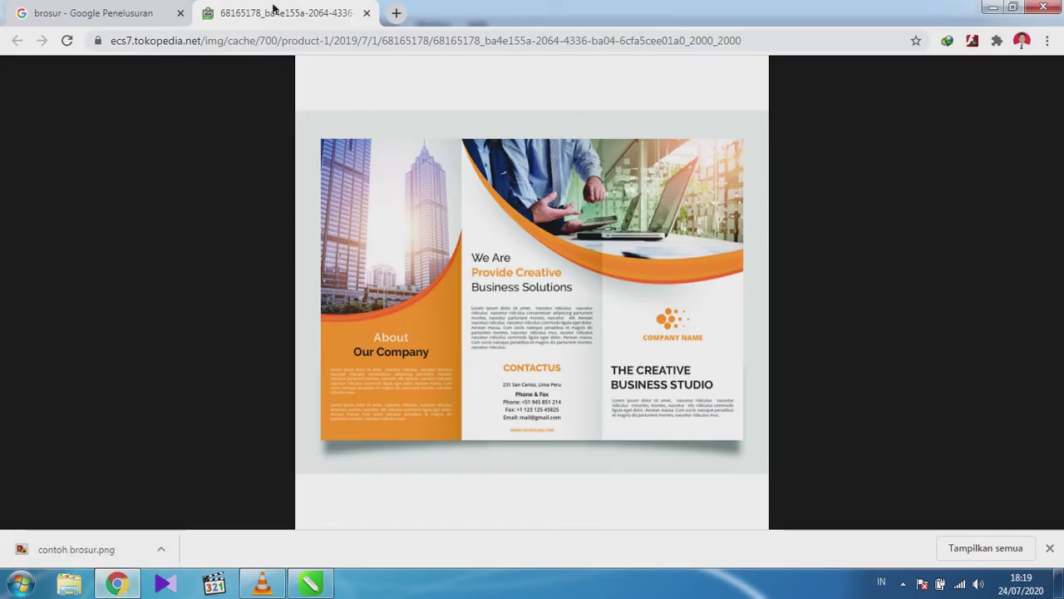
click(364, 13)
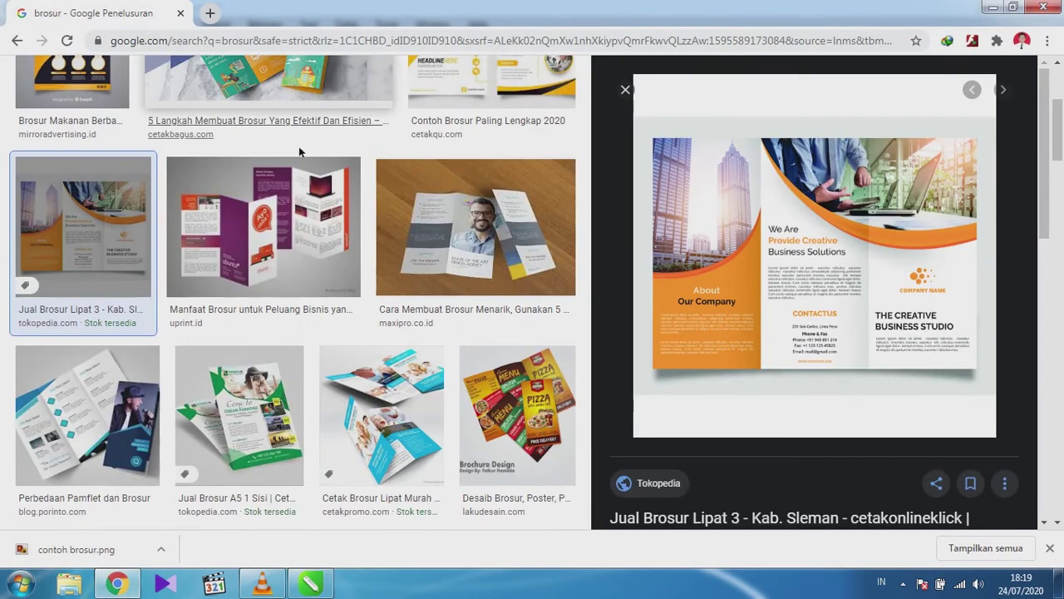
scroll(274, 137, up, 3)
click(217, 74)
key(ctrl+a)
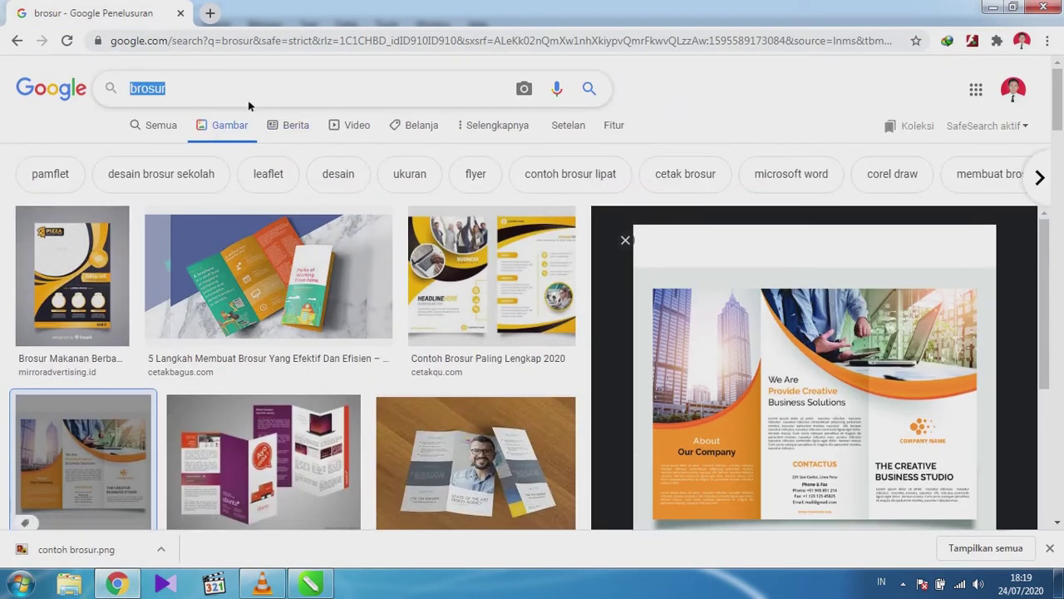
text(bangu)
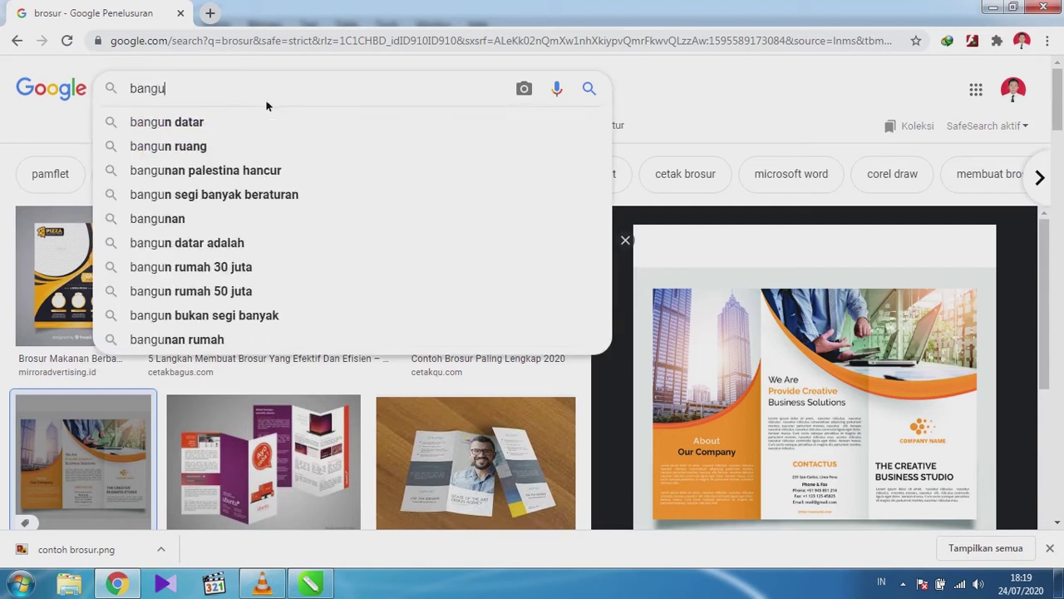
text(nan tinggi)
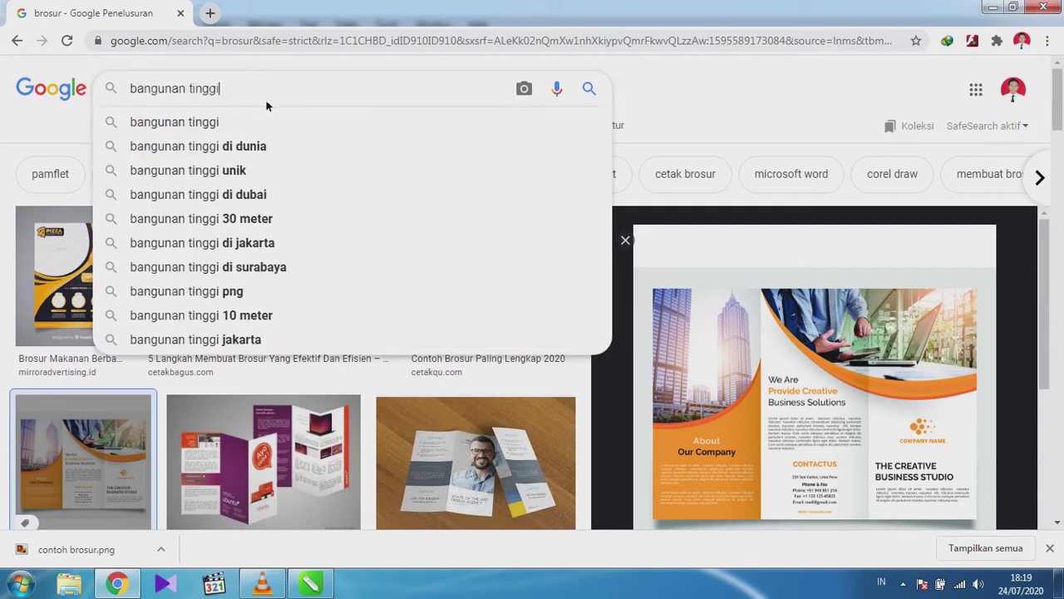
key(Return)
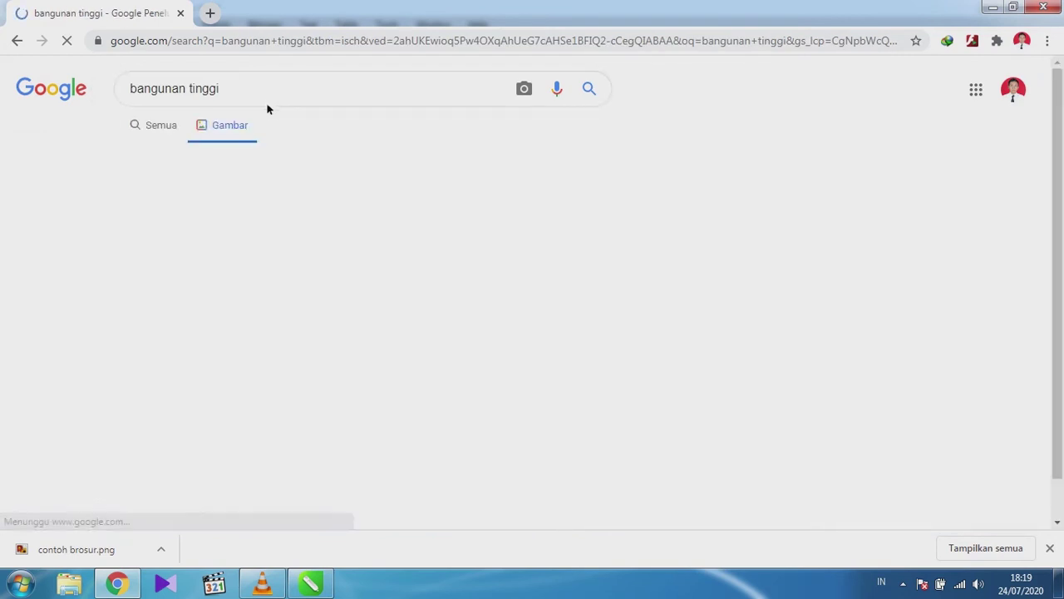
Preview the golden Jakarta skyline photo from the image results.
scroll(496, 244, down, 2)
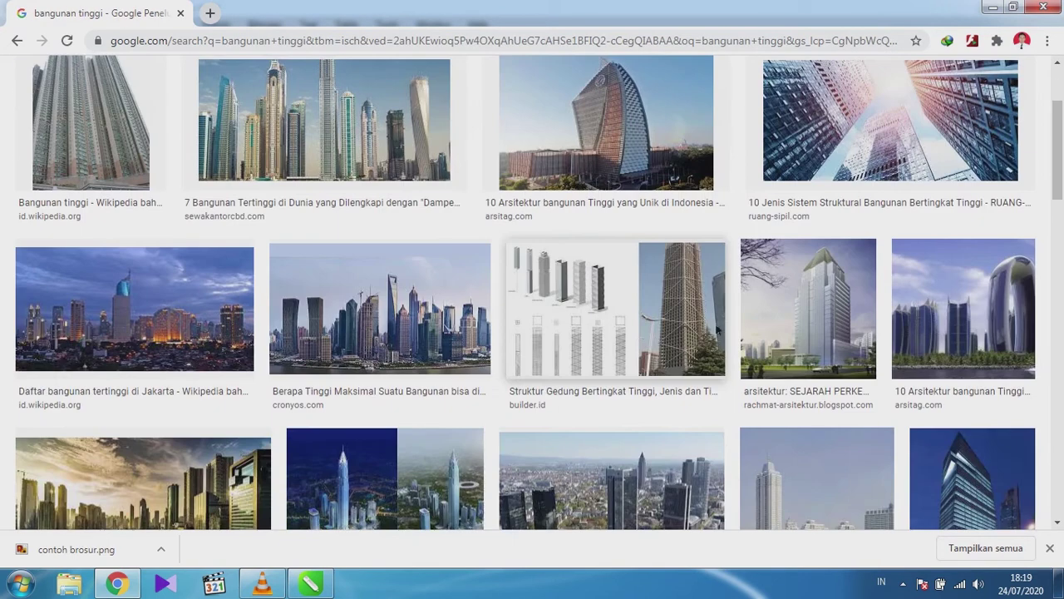
scroll(261, 331, down, 2)
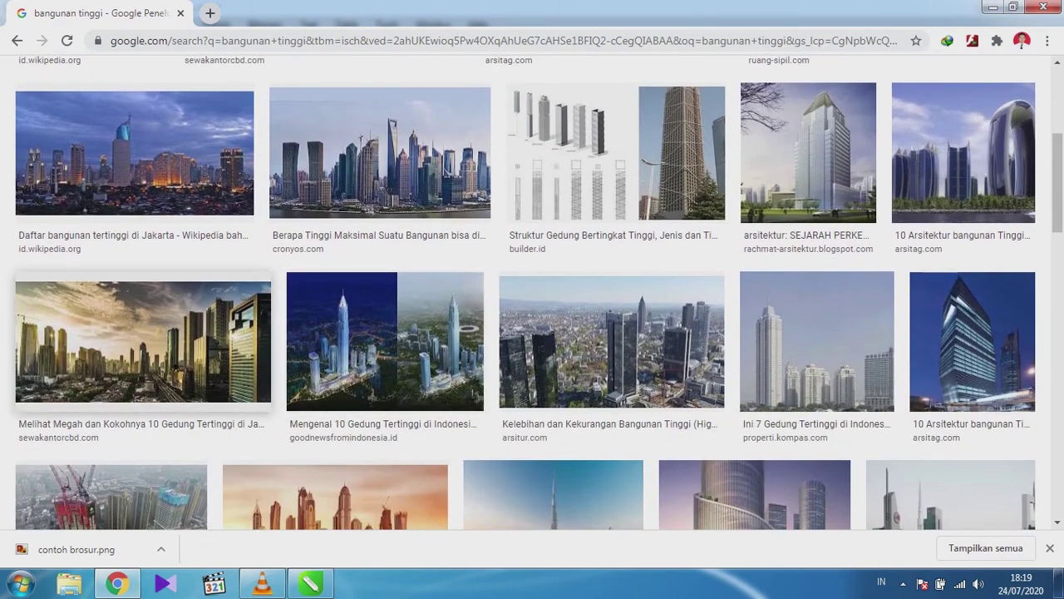
click(101, 319)
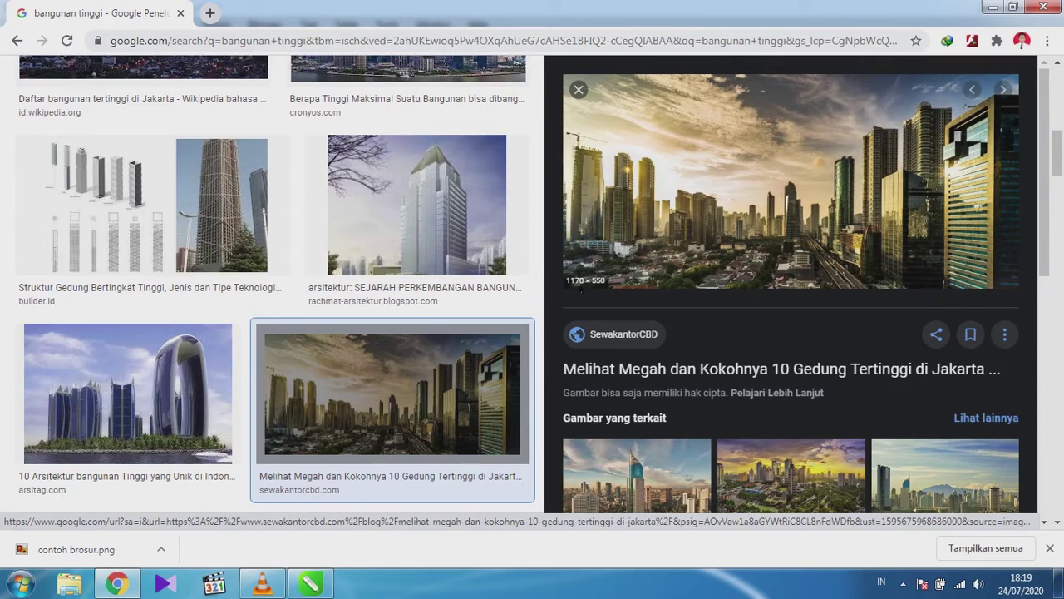
Open the full-size skyline photo in its own Chrome tab.
right_click(669, 213)
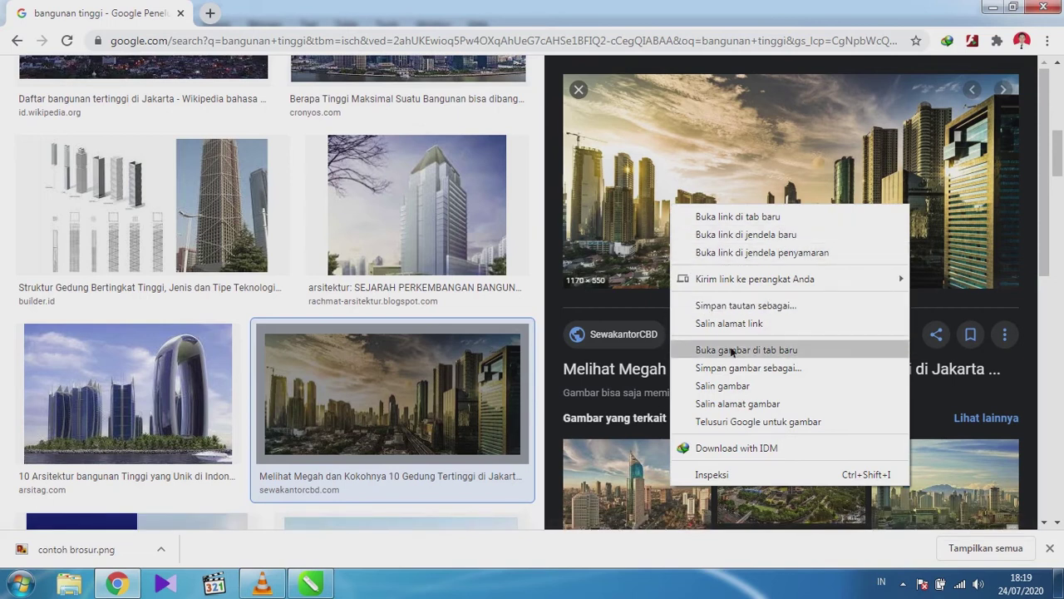
click(732, 350)
click(275, 12)
Save the skyline photo as bangunan tinggi.jpg to the downloads.
right_click(346, 168)
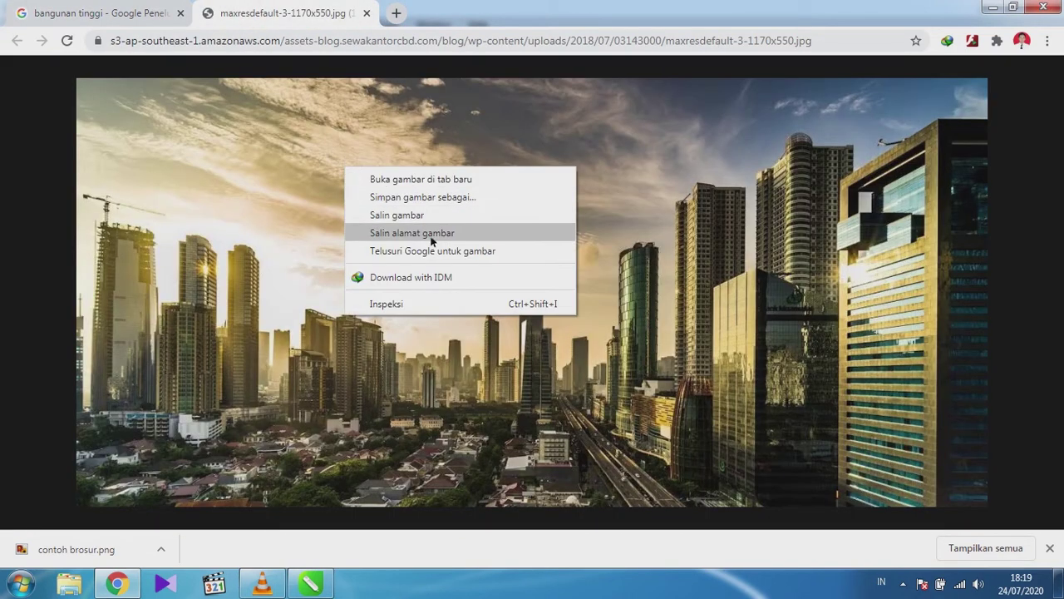
click(425, 197)
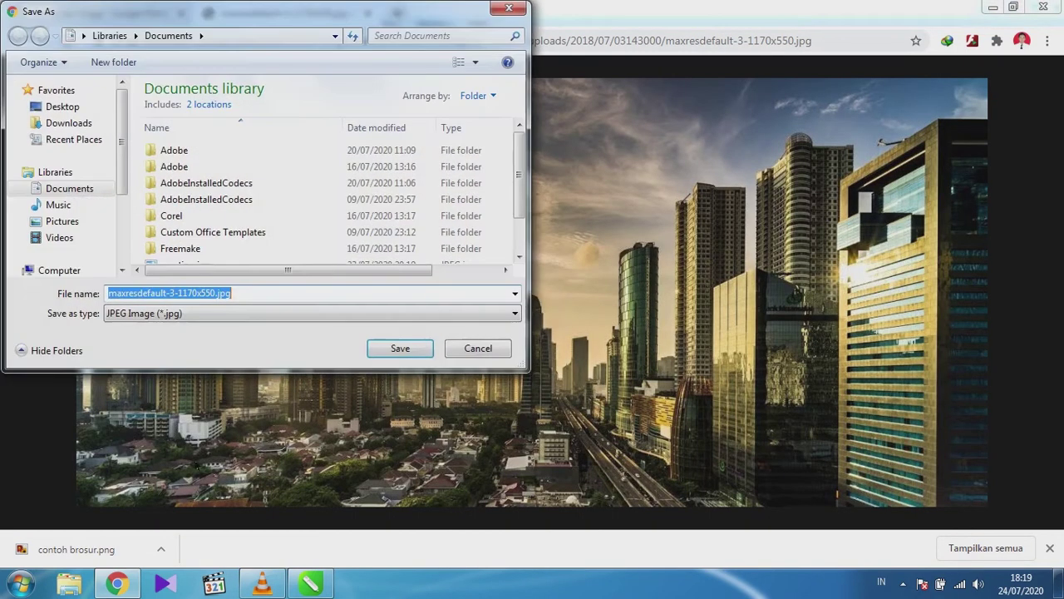
text(bang)
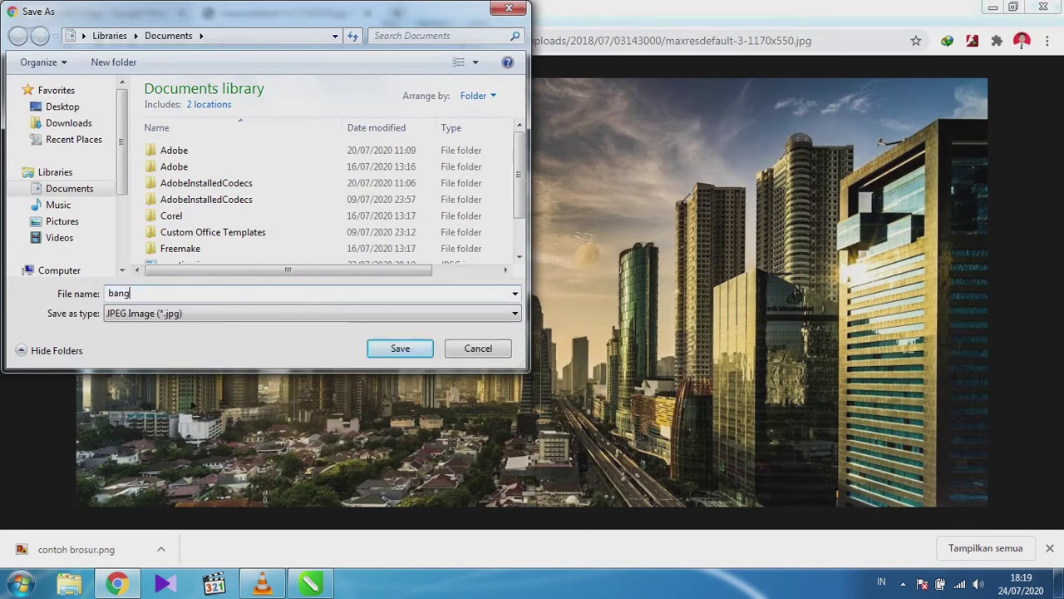
text(unan tinggi.jpg)
key(Return)
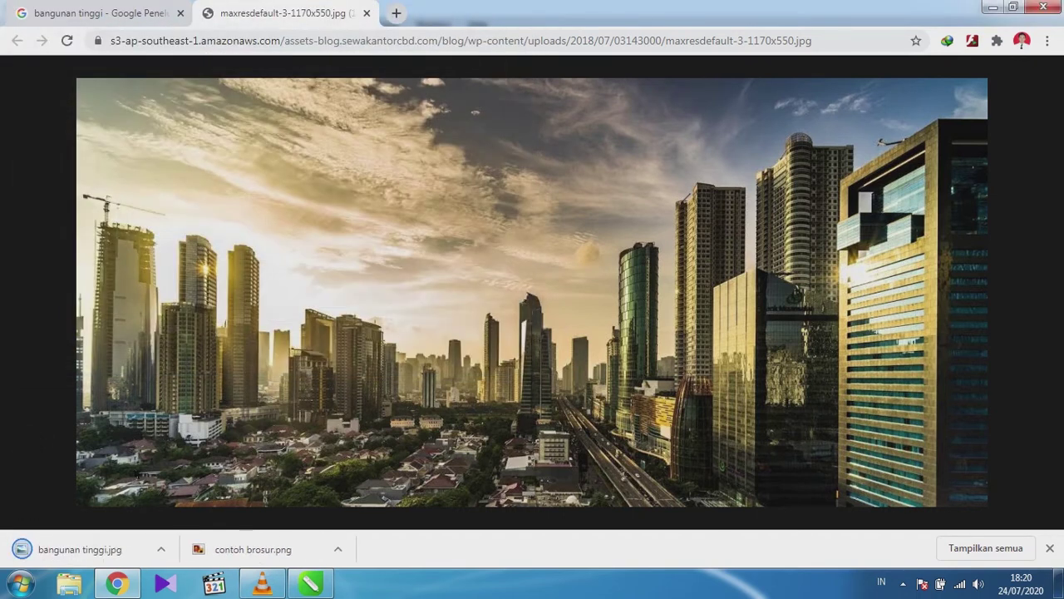
click(160, 551)
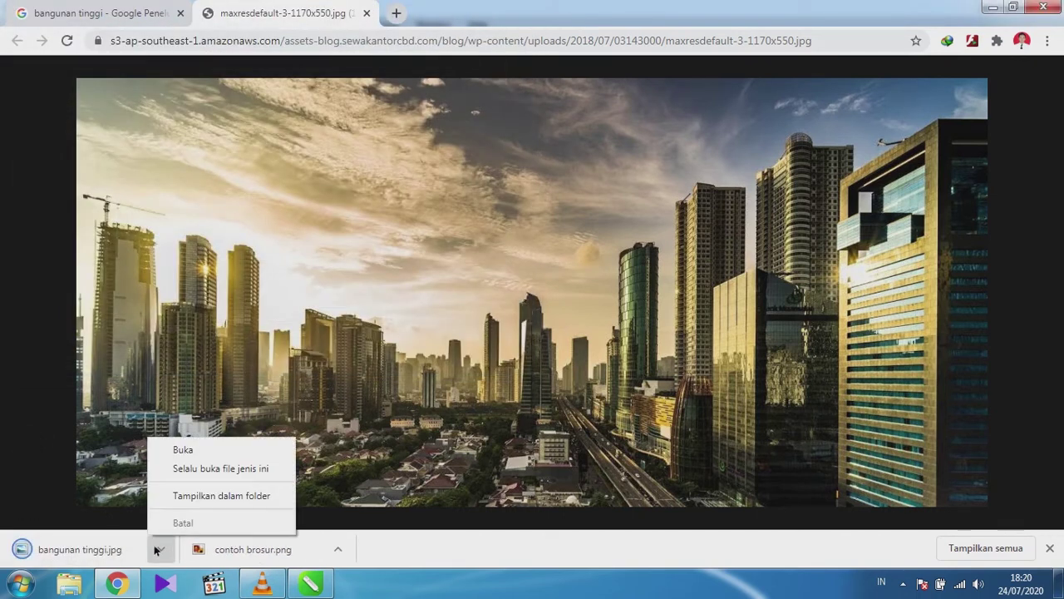
click(422, 568)
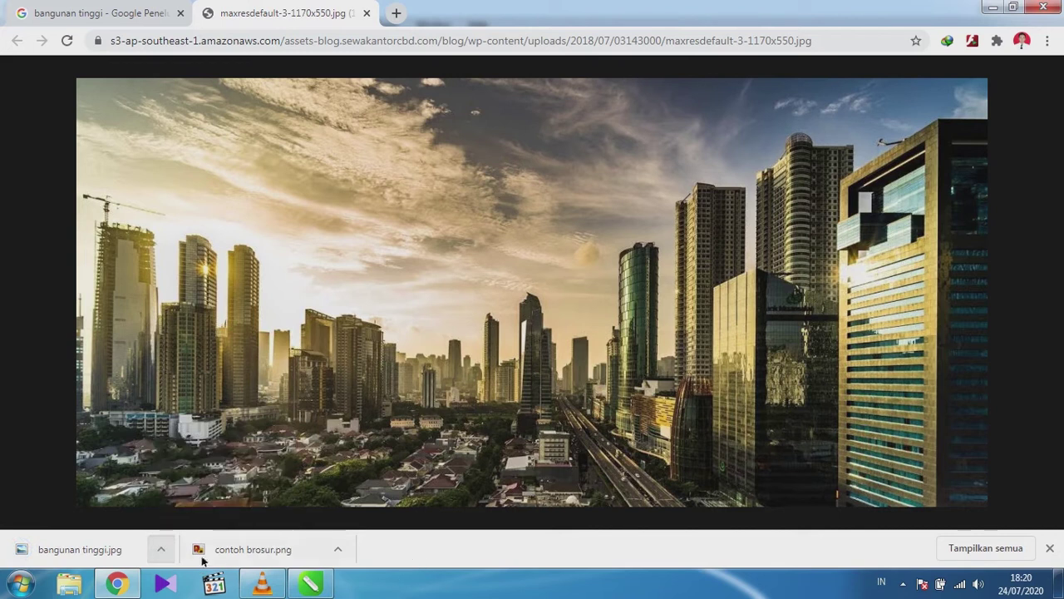
Drop bangunan tinggi.jpg into the left panel's PowerClip contents and nudge it slightly right and up.
drag(88, 556, 202, 333)
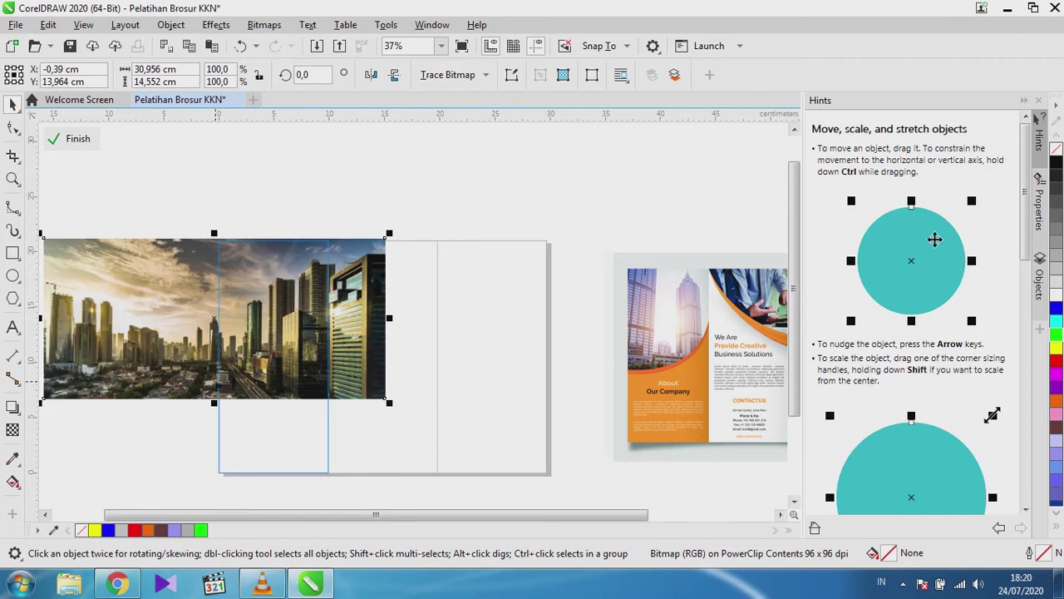
drag(351, 340, 366, 334)
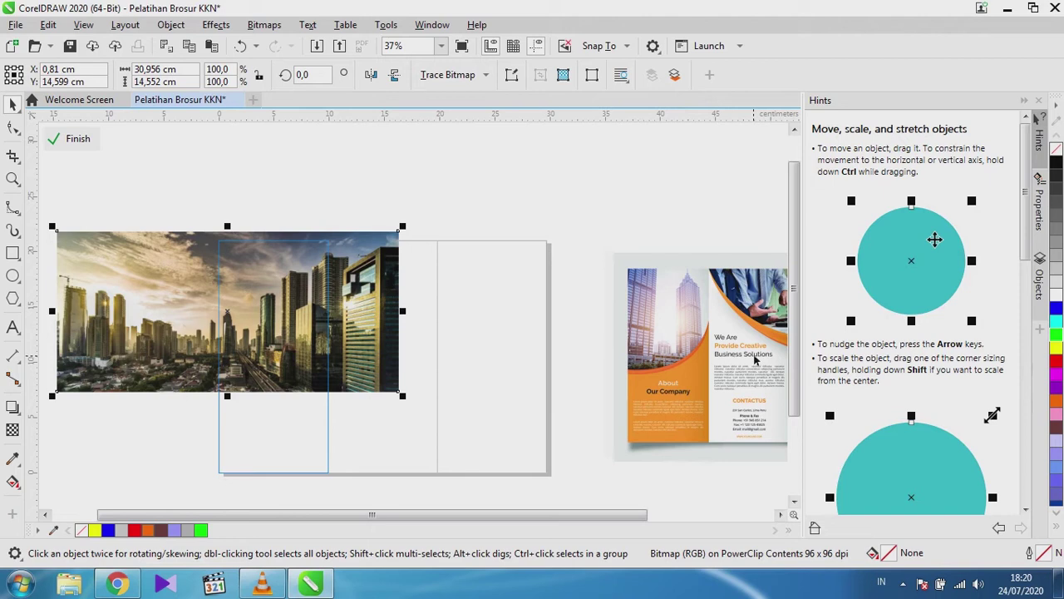
scroll(755, 344, up, 2)
scroll(711, 318, down, 2)
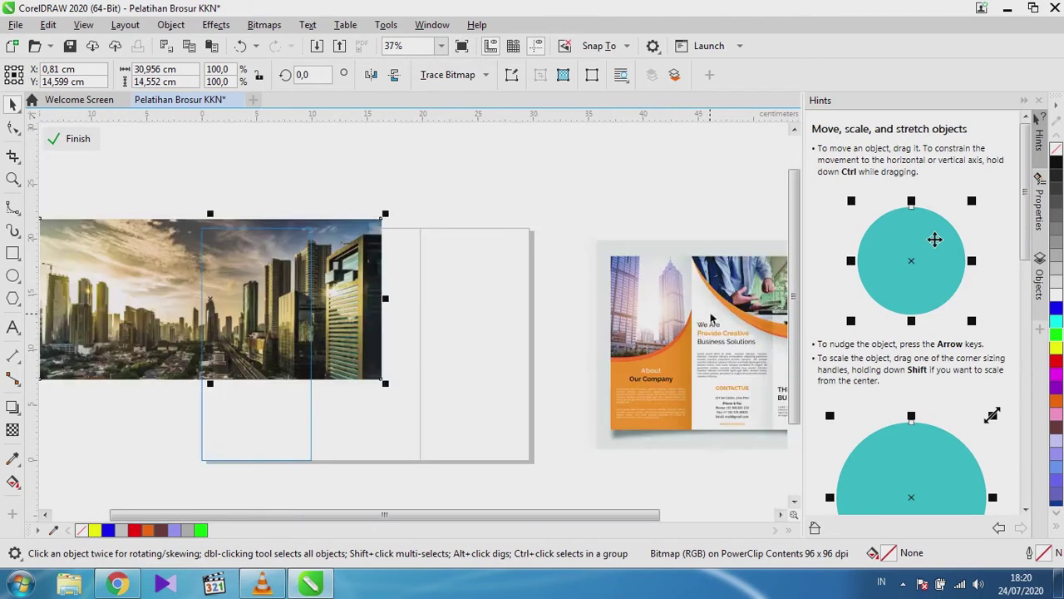
scroll(723, 404, up, 2)
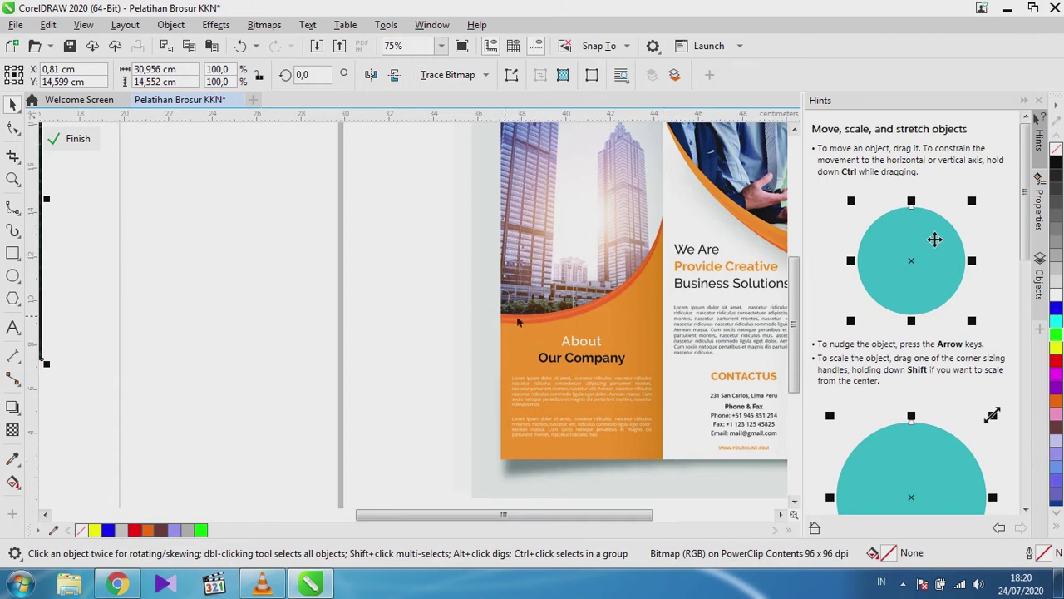
scroll(634, 357, down, 2)
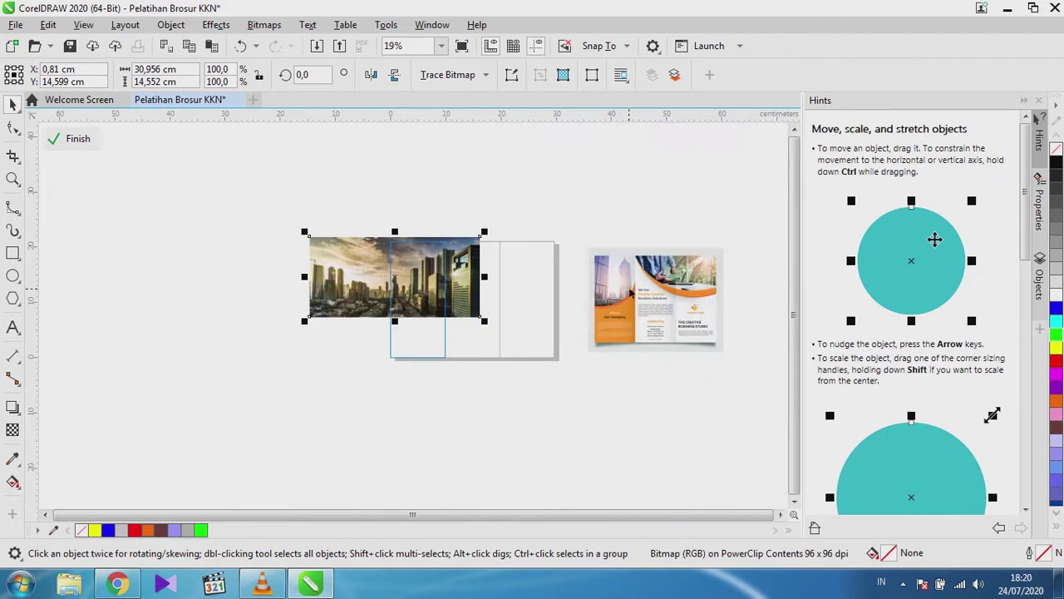
scroll(391, 337, up, 1)
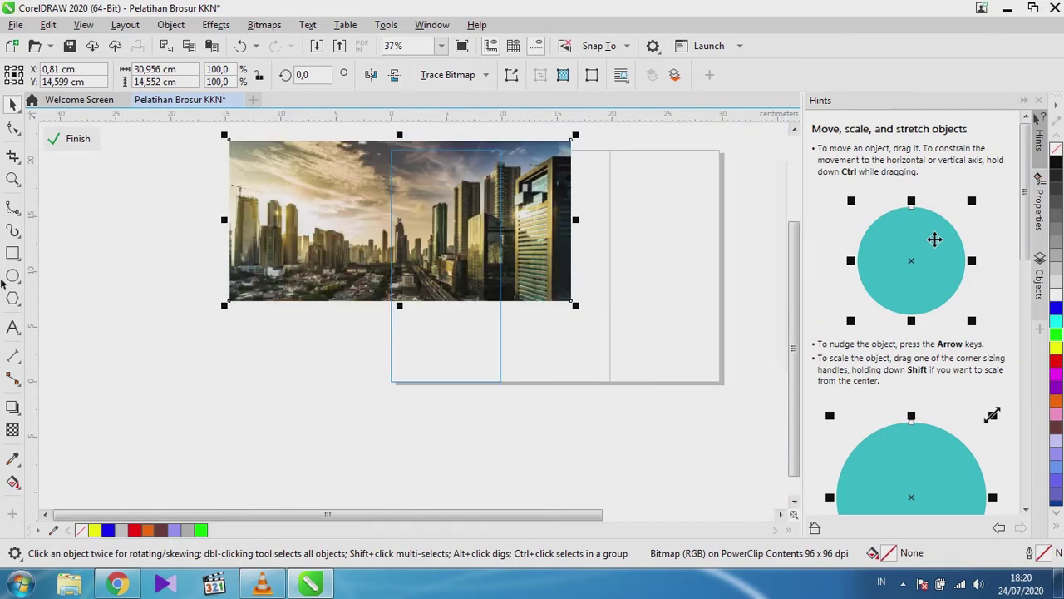
click(13, 254)
Draw a 9.9 × 13.364 cm rectangle from the left panel's bottom-left corner upward.
drag(392, 382, 500, 233)
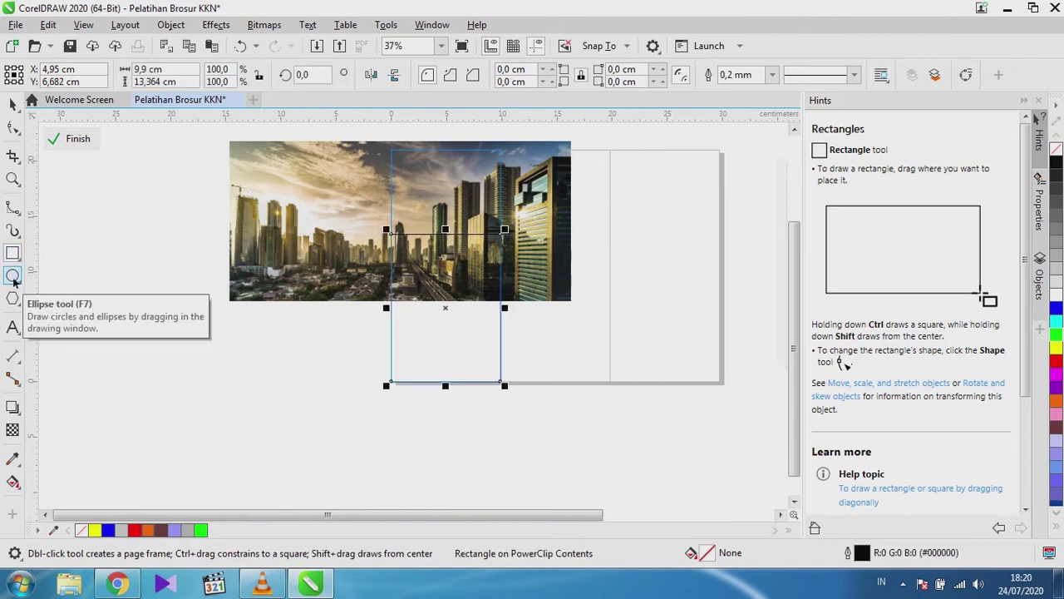
scroll(125, 250, down, 4)
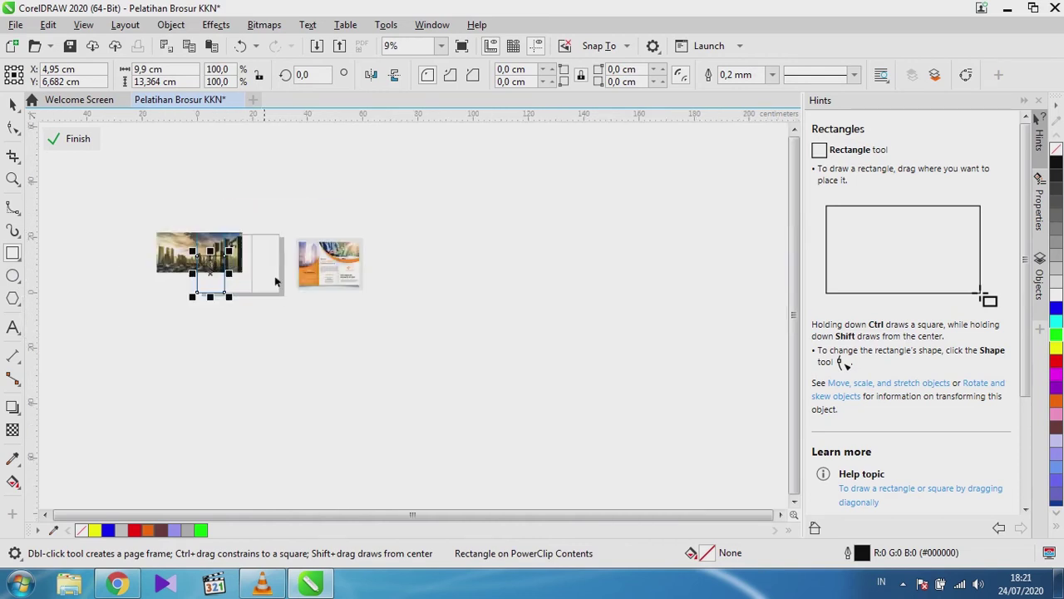
scroll(345, 281, up, 4)
scroll(345, 281, up, 3)
scroll(344, 281, down, 5)
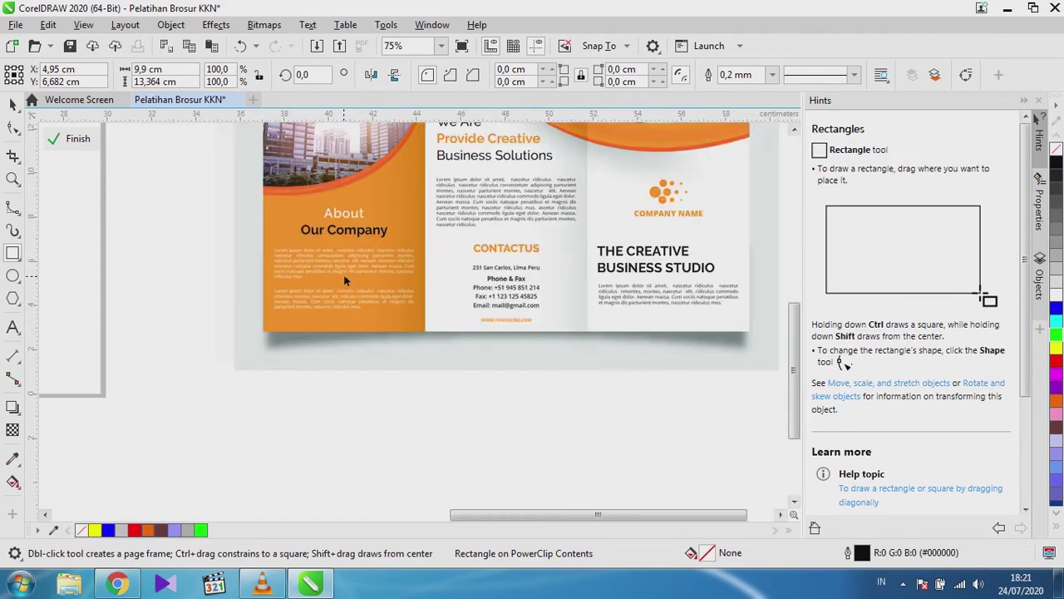
scroll(180, 281, up, 2)
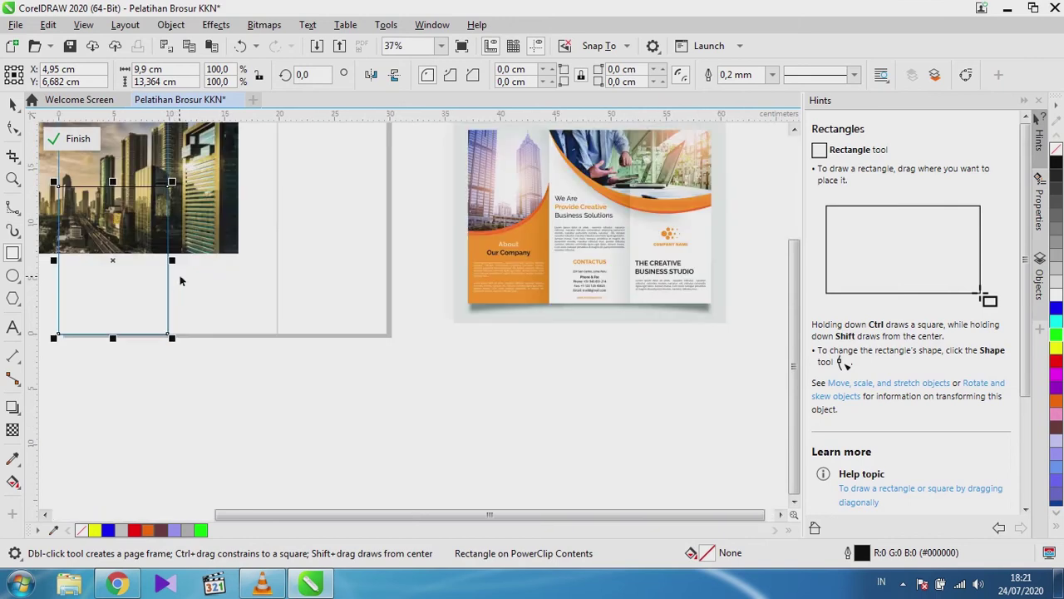
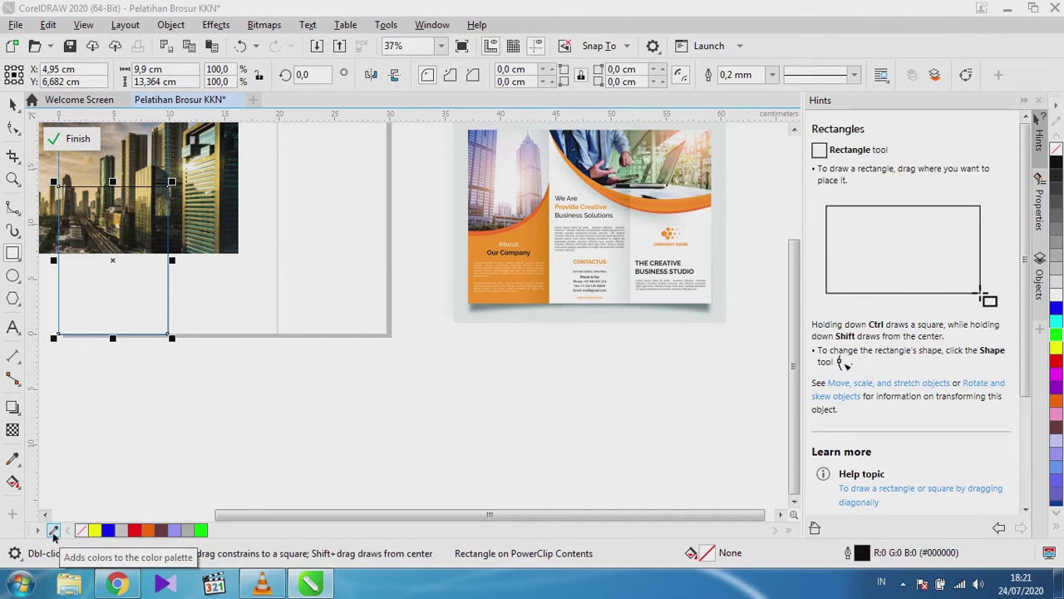
Sample the brochure's light orange #FF9524 into the document palette.
click(54, 531)
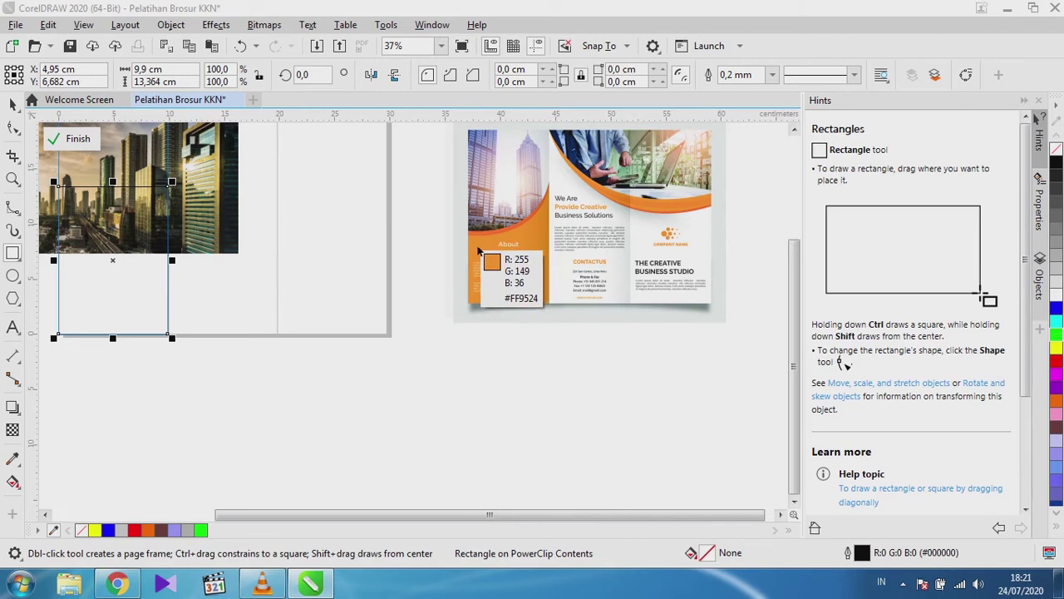
click(479, 251)
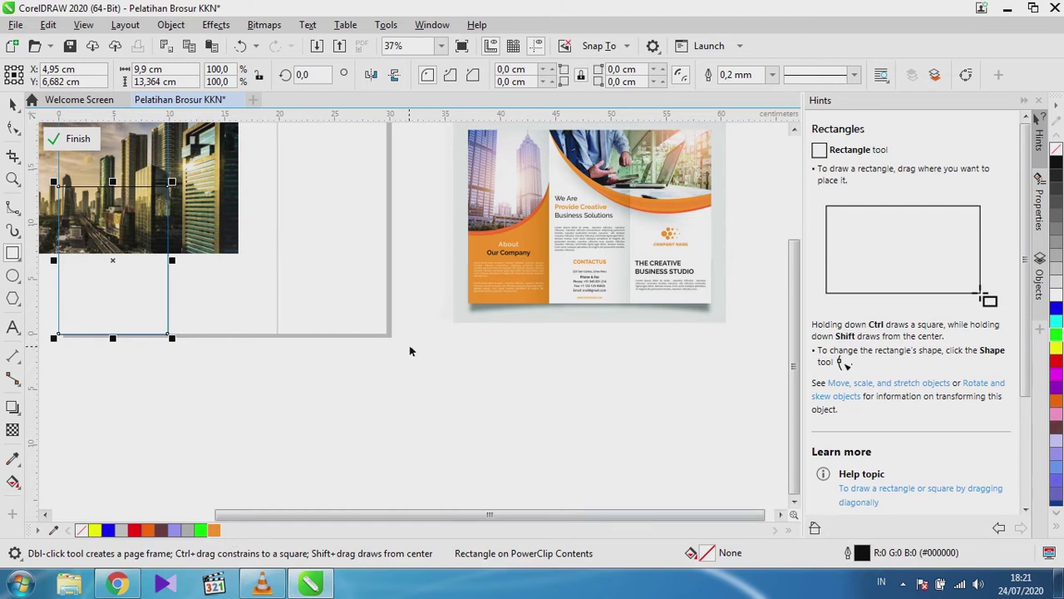
scroll(503, 233, up, 5)
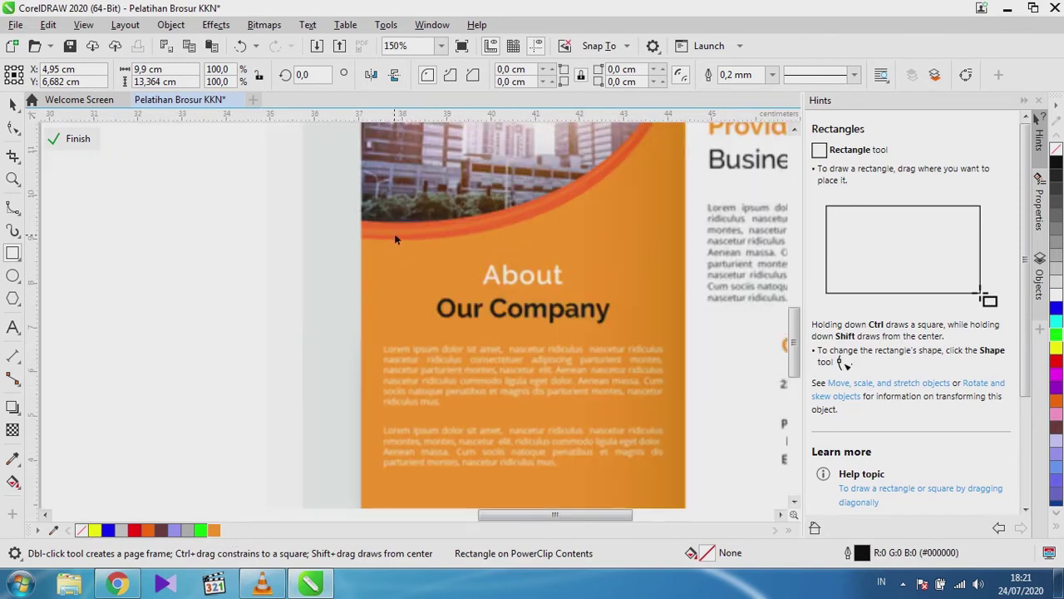
scroll(396, 240, up, 2)
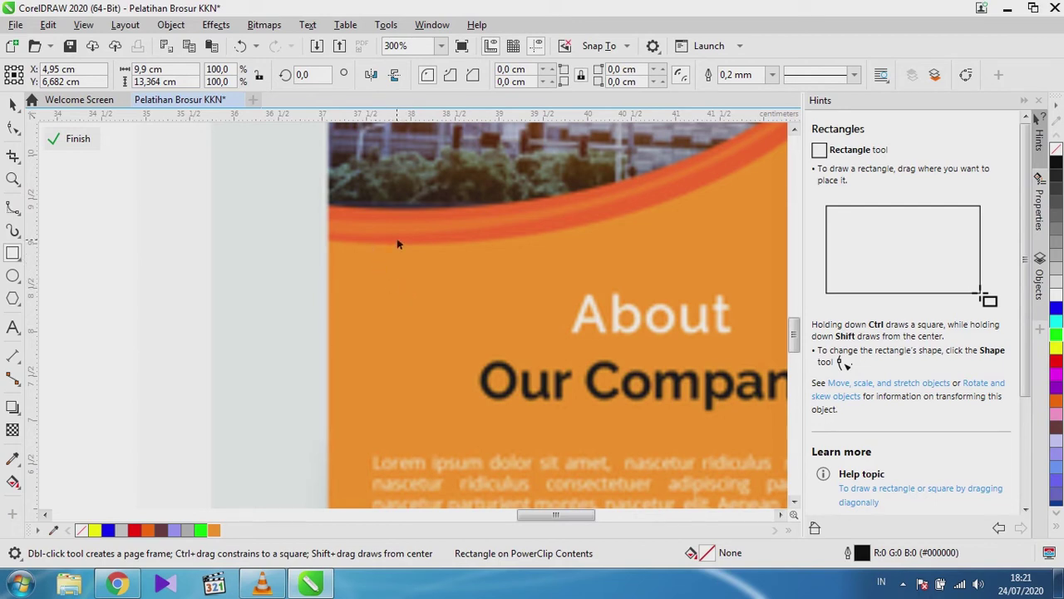
Add the darker orange-red #FF6726 as a palette swatch and select the empty rectangle.
click(53, 530)
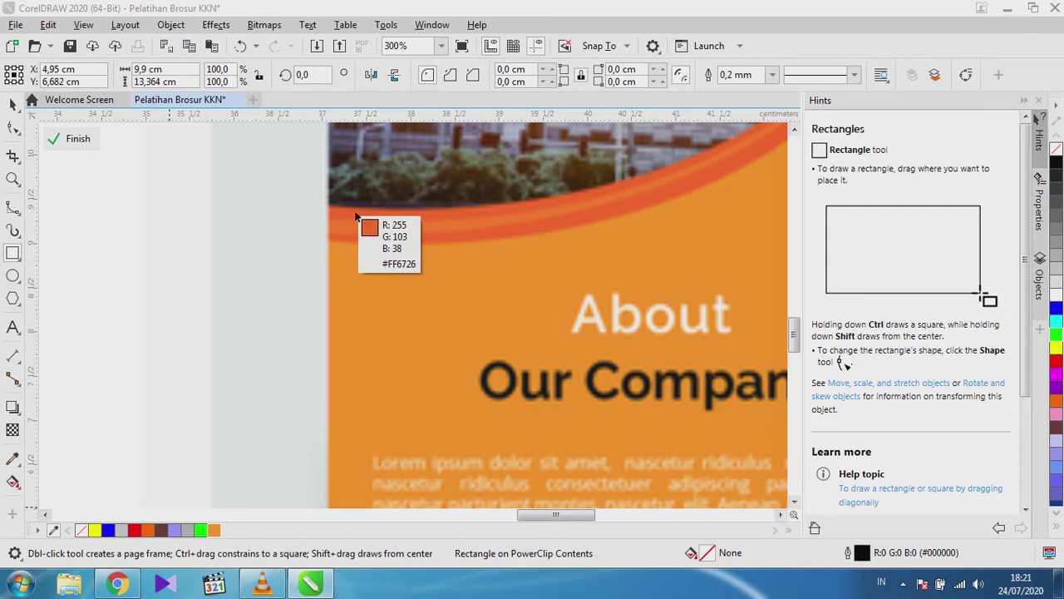
click(355, 218)
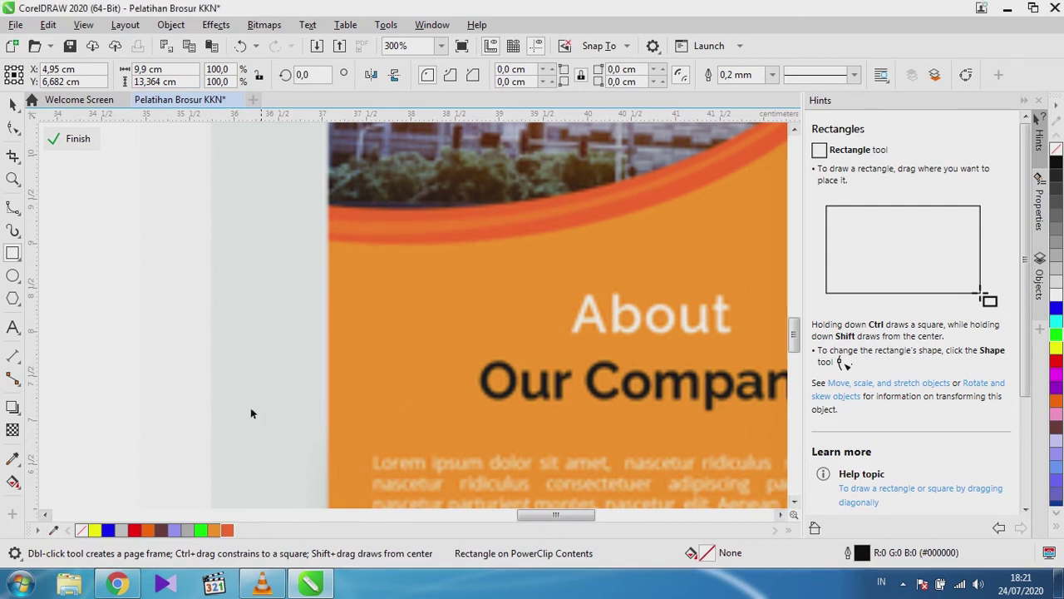
scroll(302, 440, down, 10)
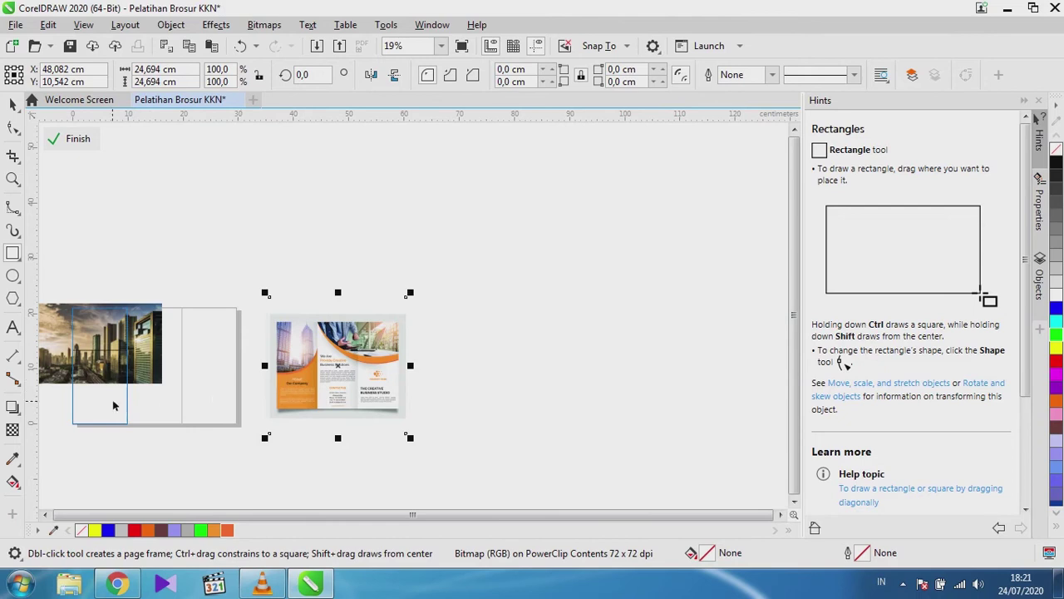
scroll(55, 392, up, 4)
scroll(56, 391, down, 3)
scroll(75, 392, up, 2)
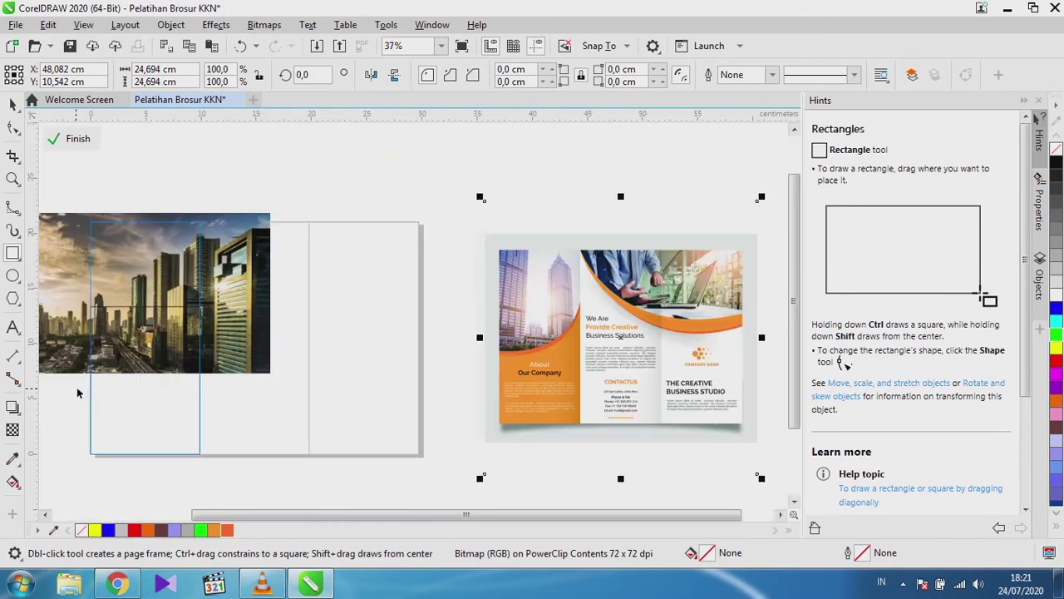
click(12, 104)
click(145, 430)
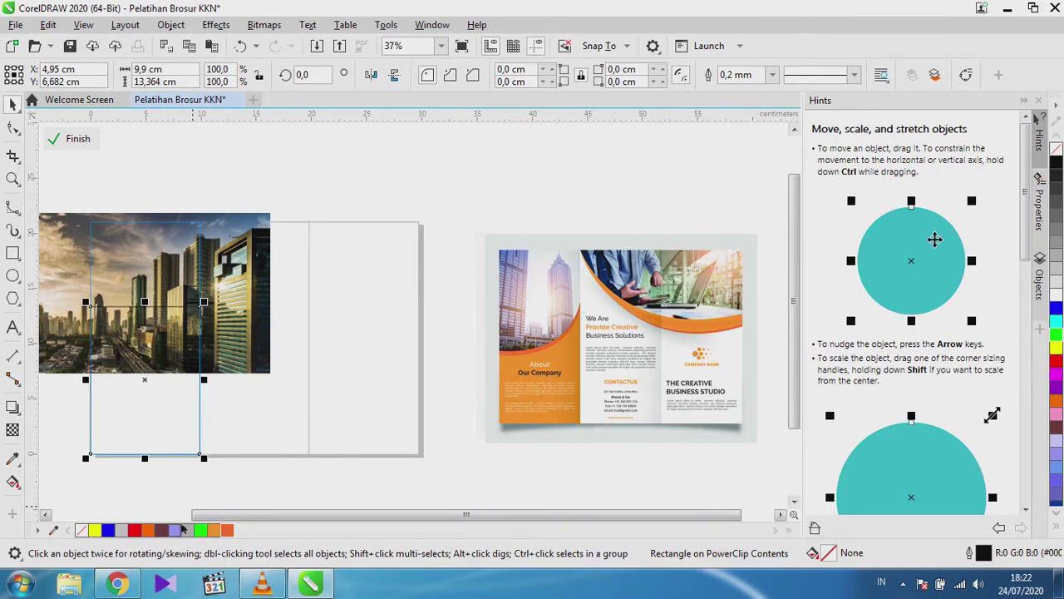
Fill the rectangle with #FF6726 and draw a circle over its top edge.
click(229, 530)
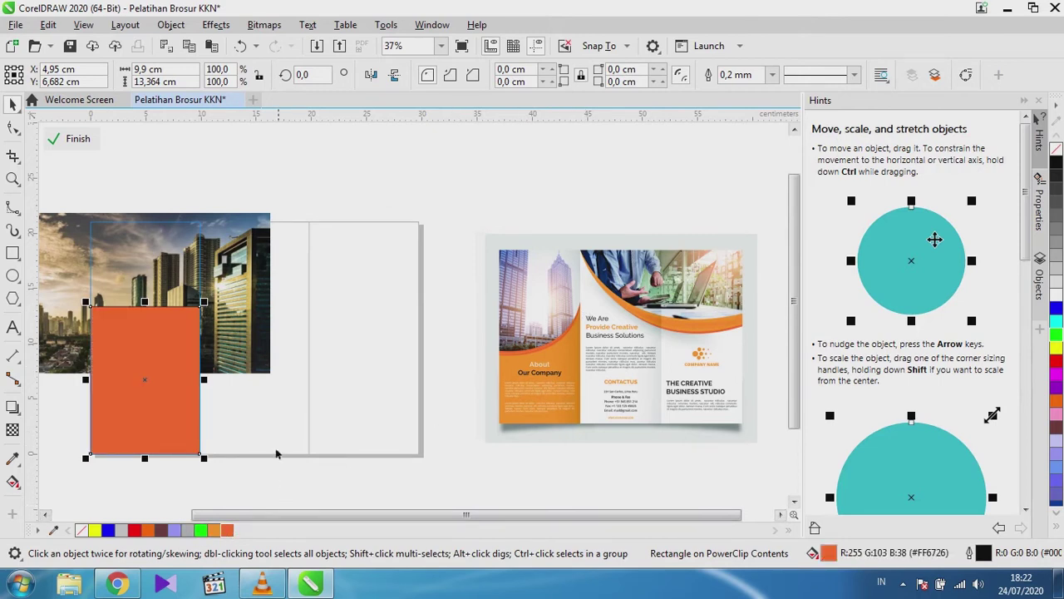
drag(411, 518, 338, 534)
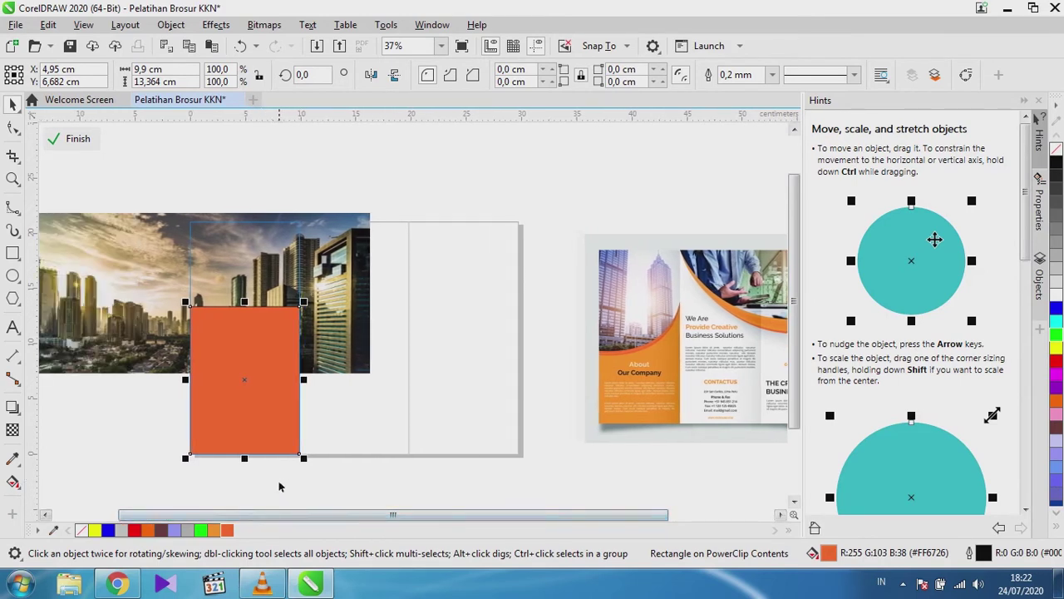
click(13, 274)
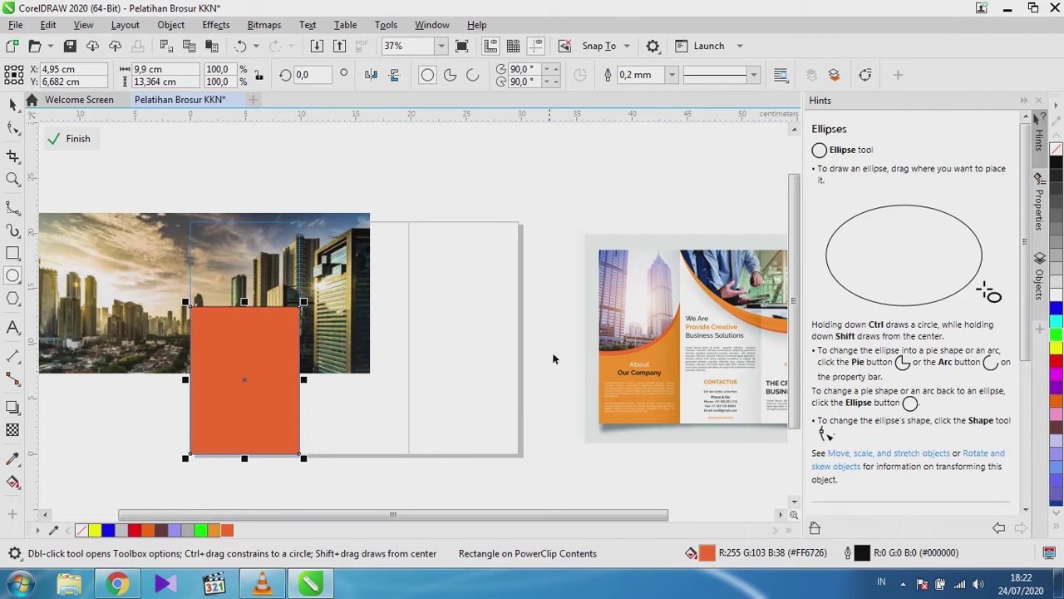
drag(119, 260, 289, 417)
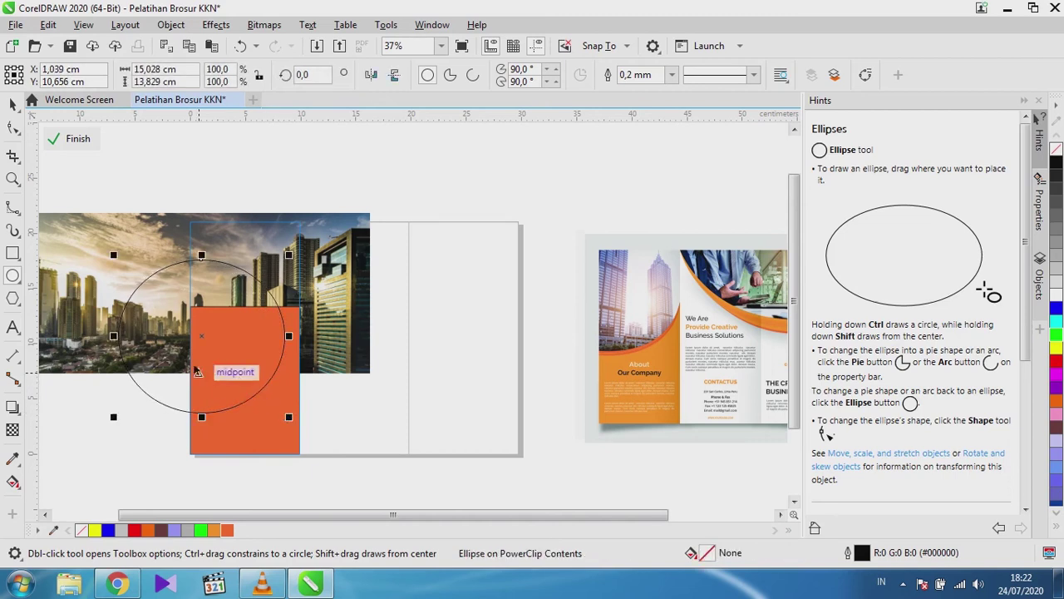
drag(201, 336, 218, 287)
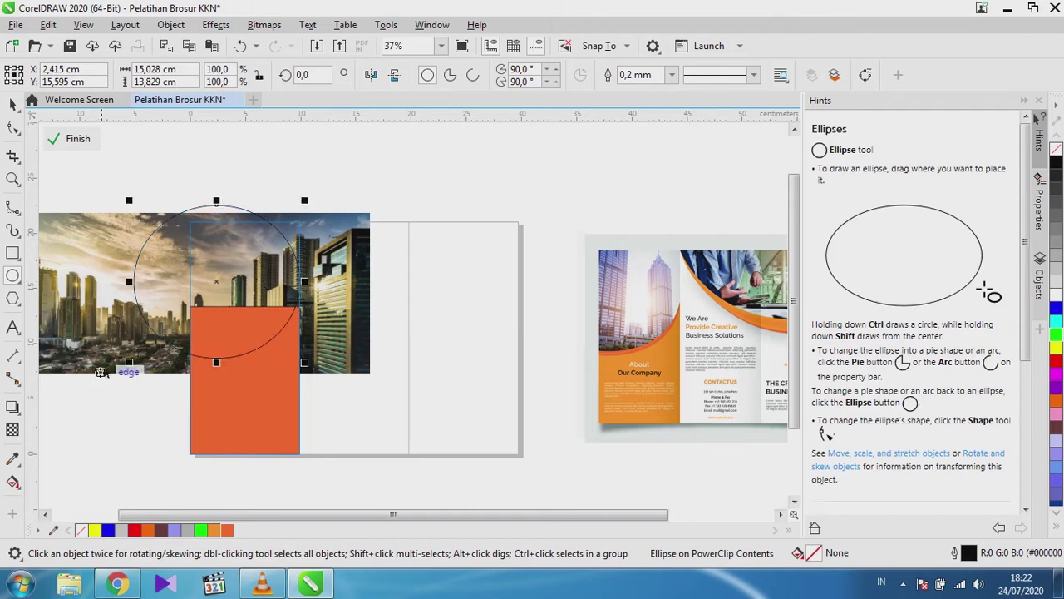
drag(96, 381, 99, 387)
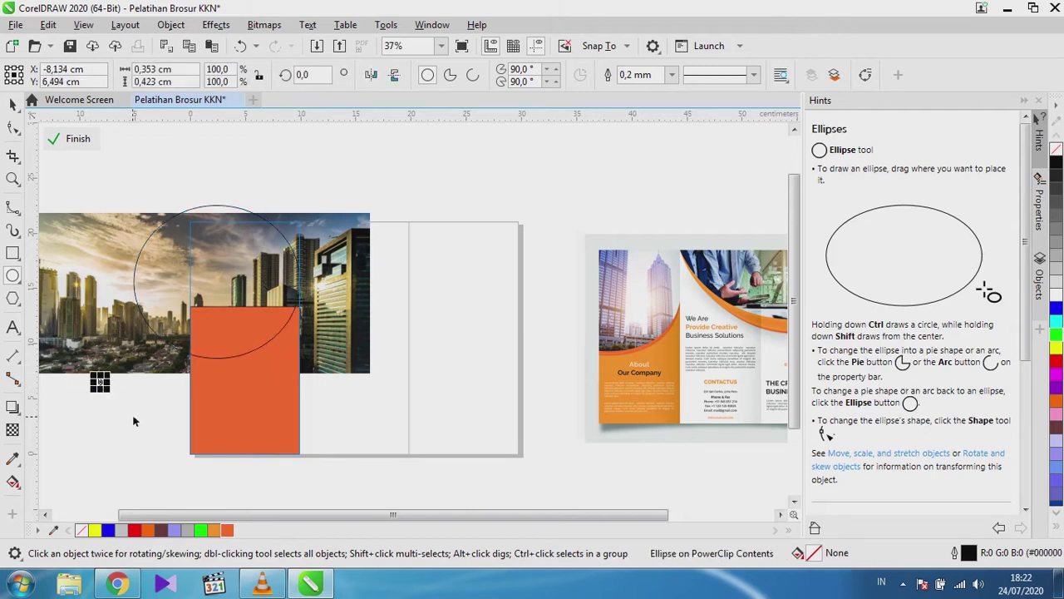
key(Delete)
Enlarge the circle to about 116% (17.463 × 16.069 cm) and raise it over the rectangle's top.
click(183, 363)
drag(129, 368, 103, 390)
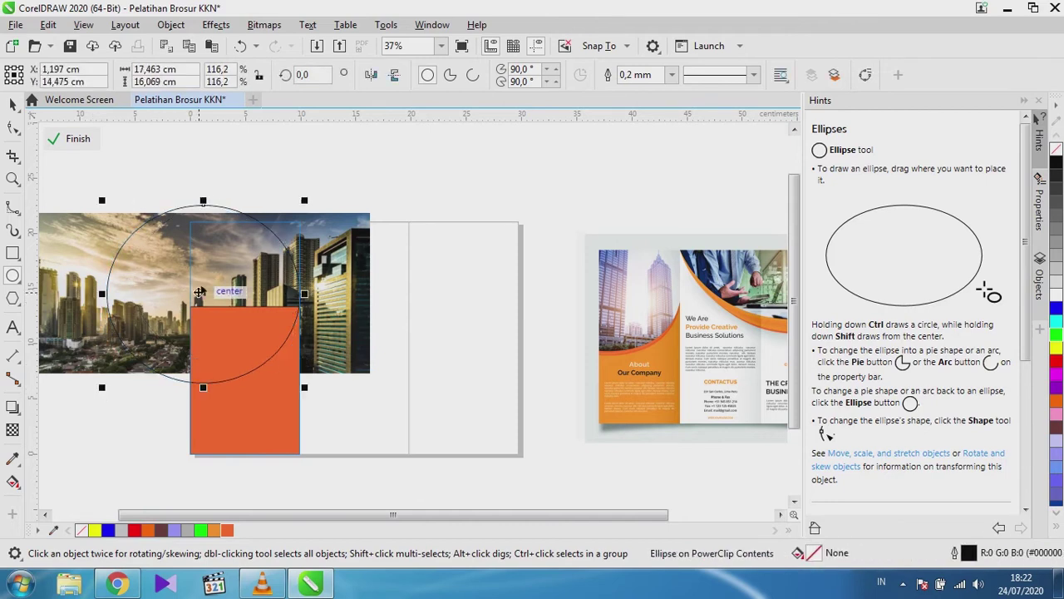
drag(199, 292, 210, 284)
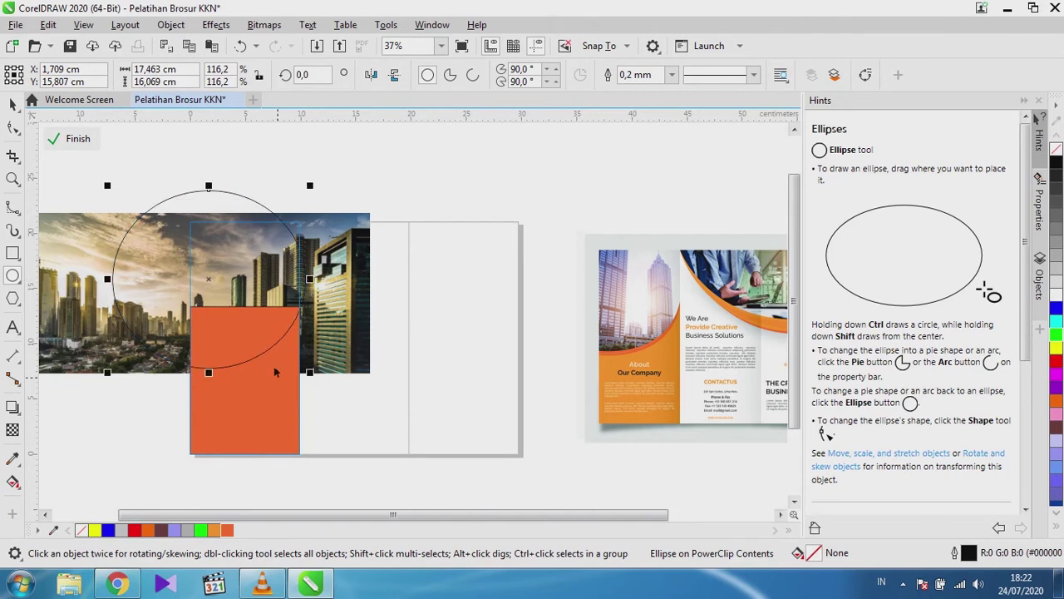
drag(209, 280, 223, 264)
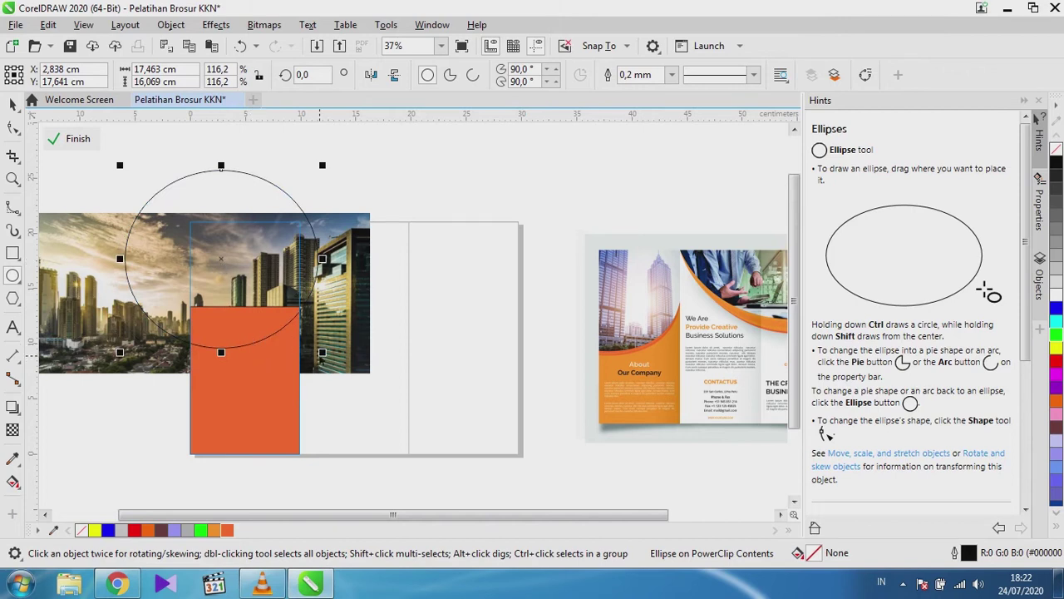
key(space)
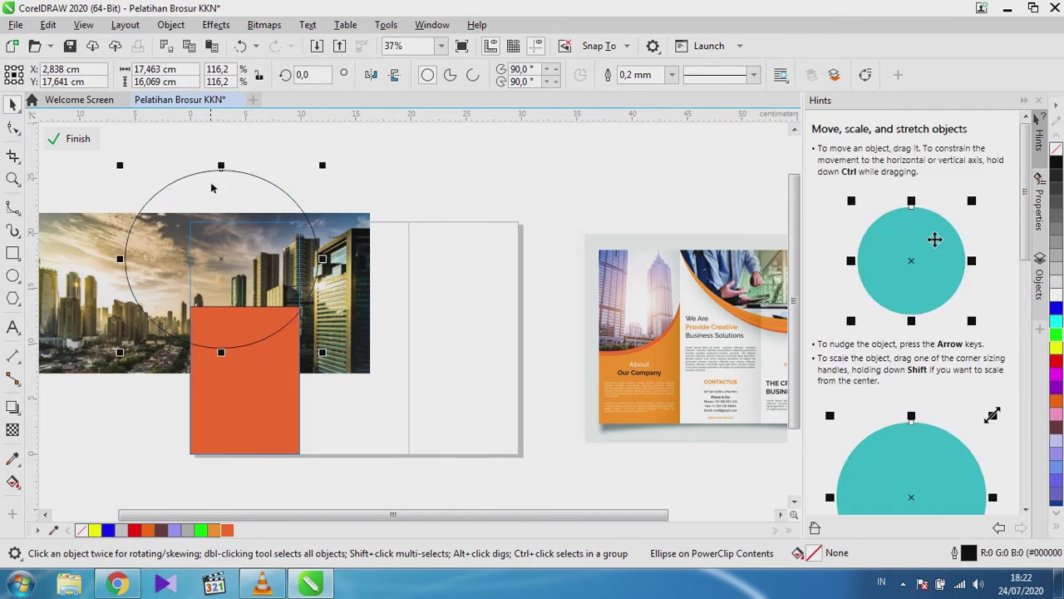
Trim the circle's shape out of the orange rectangle's top, then delete the circle.
click(216, 153)
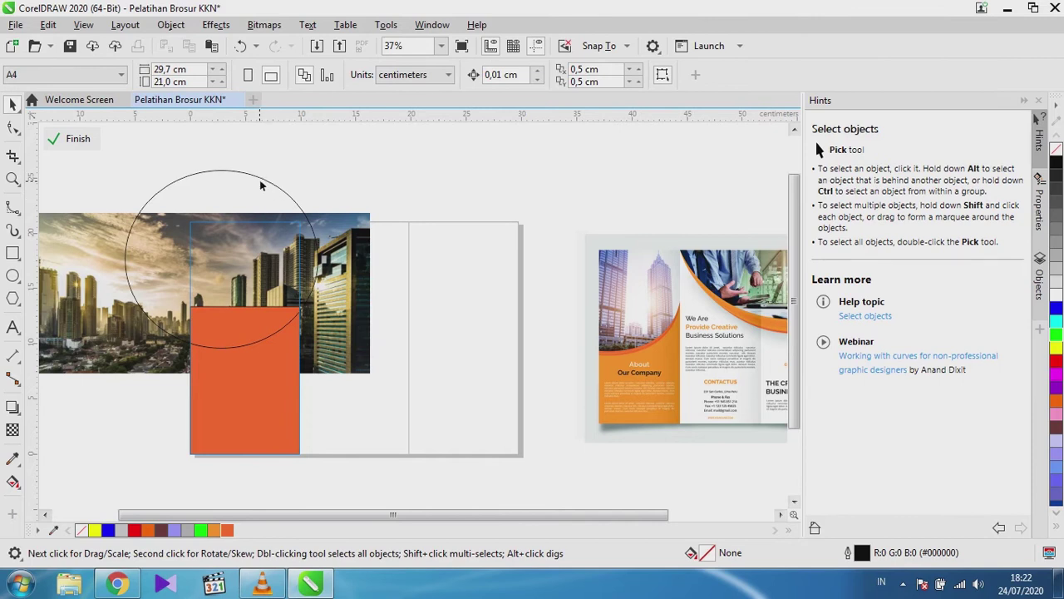
click(261, 185)
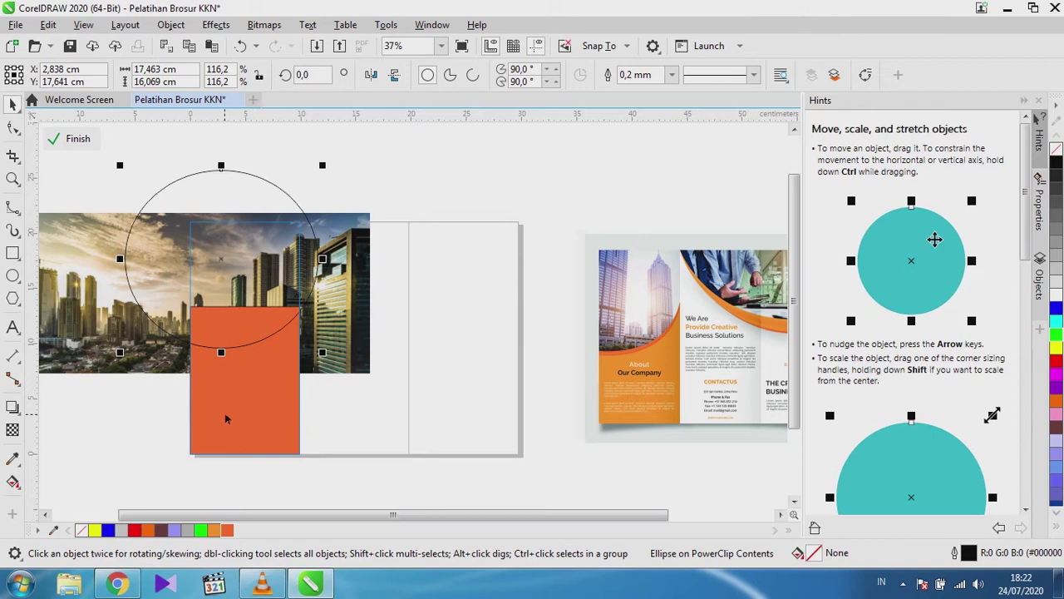
shift+click(226, 404)
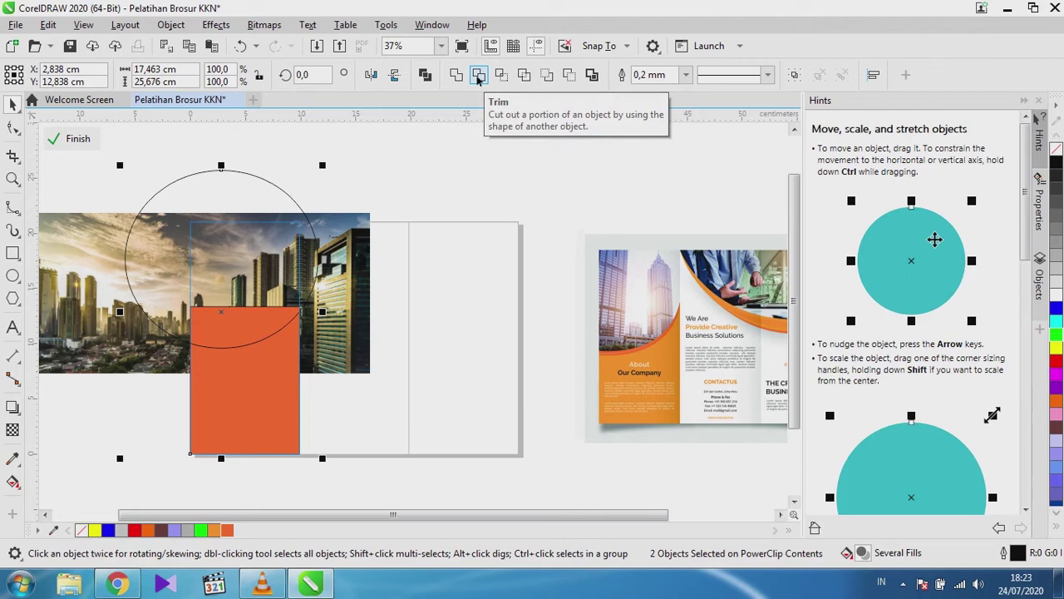
click(479, 76)
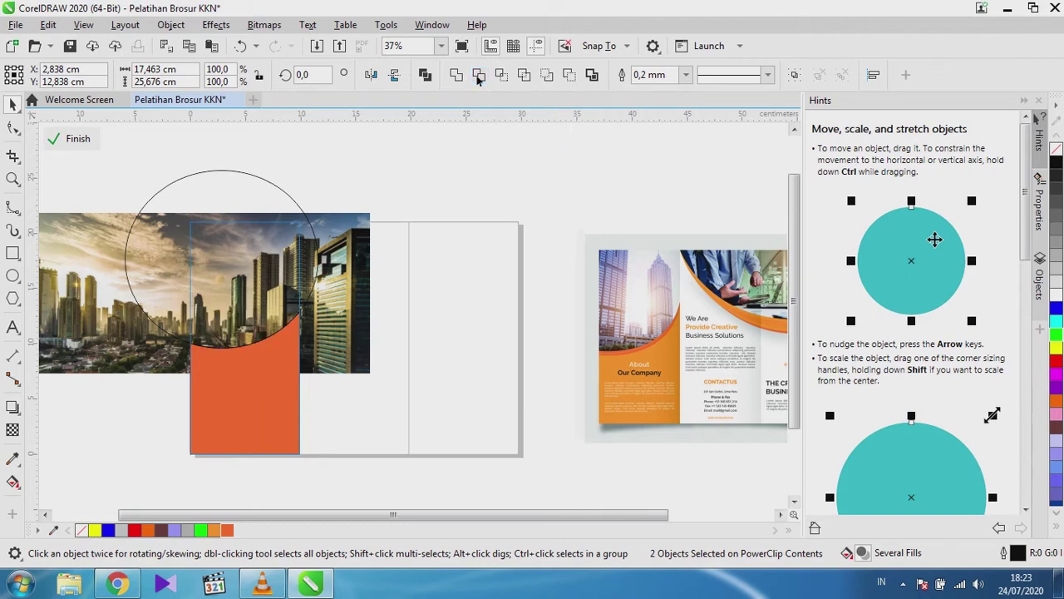
click(255, 184)
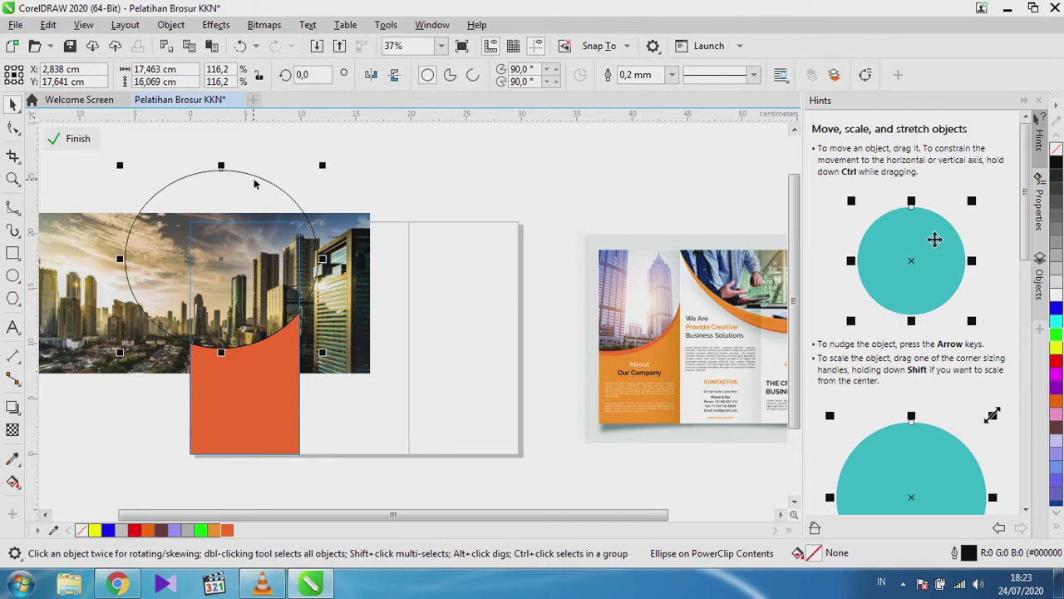
key(Delete)
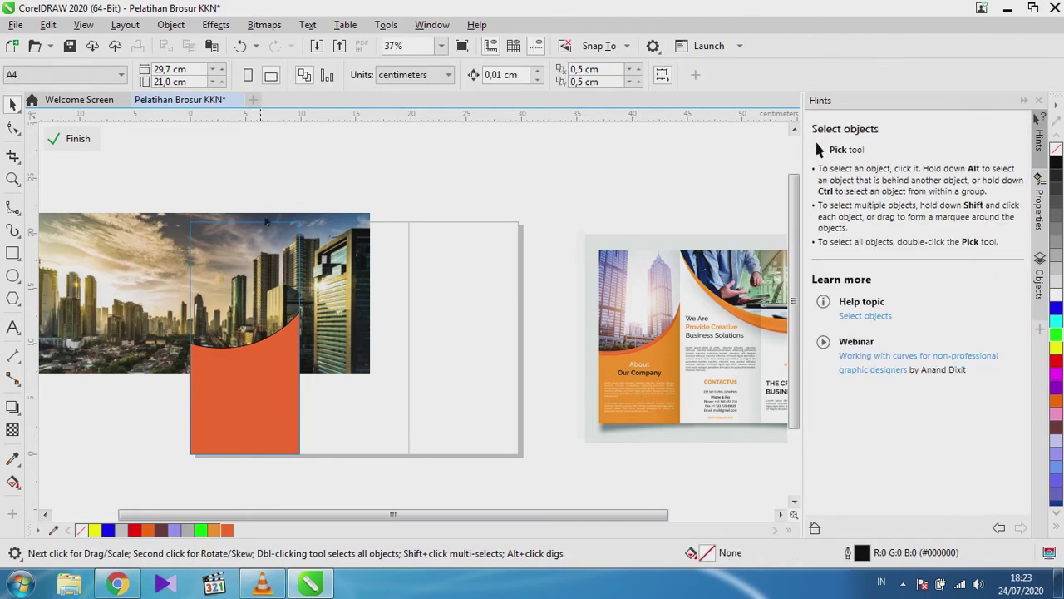
Select the trimmed orange-red curved shape (R255 G103 B38) and zoom in to inspect it.
click(292, 381)
scroll(283, 333, up, 5)
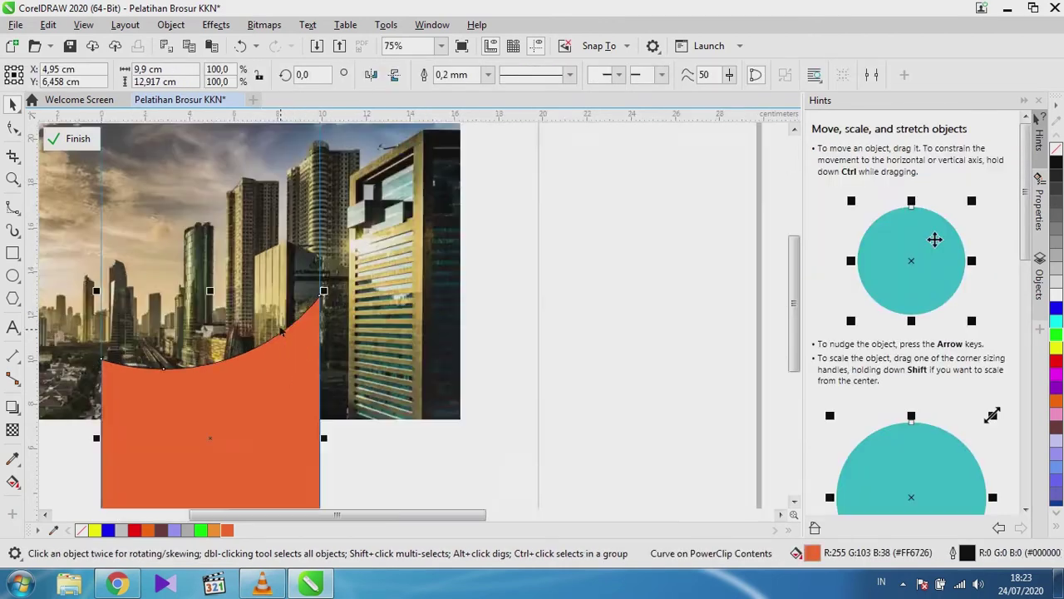
scroll(299, 345, up, 3)
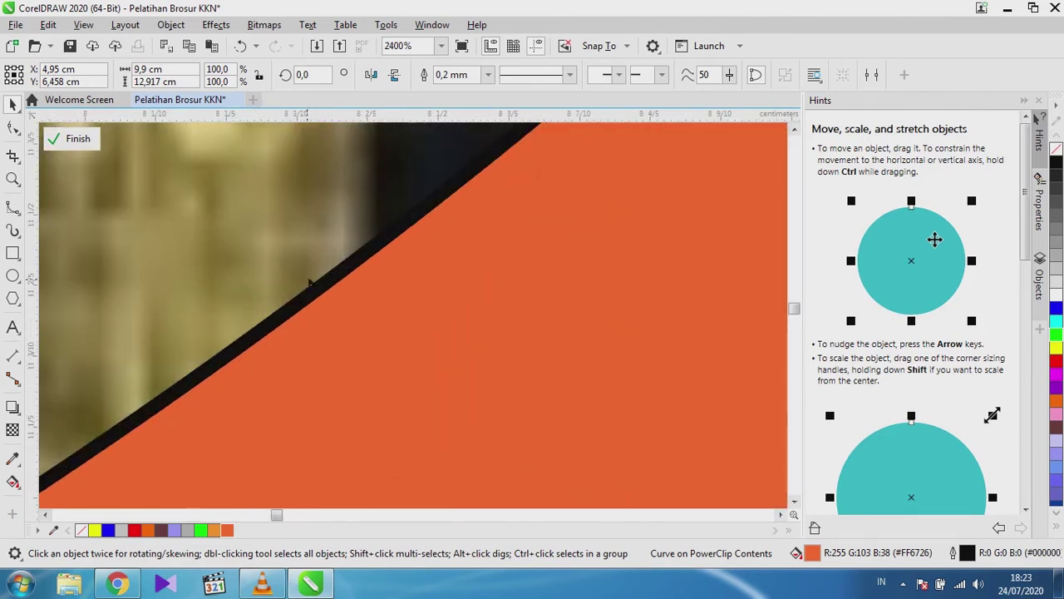
scroll(220, 375, down, 3)
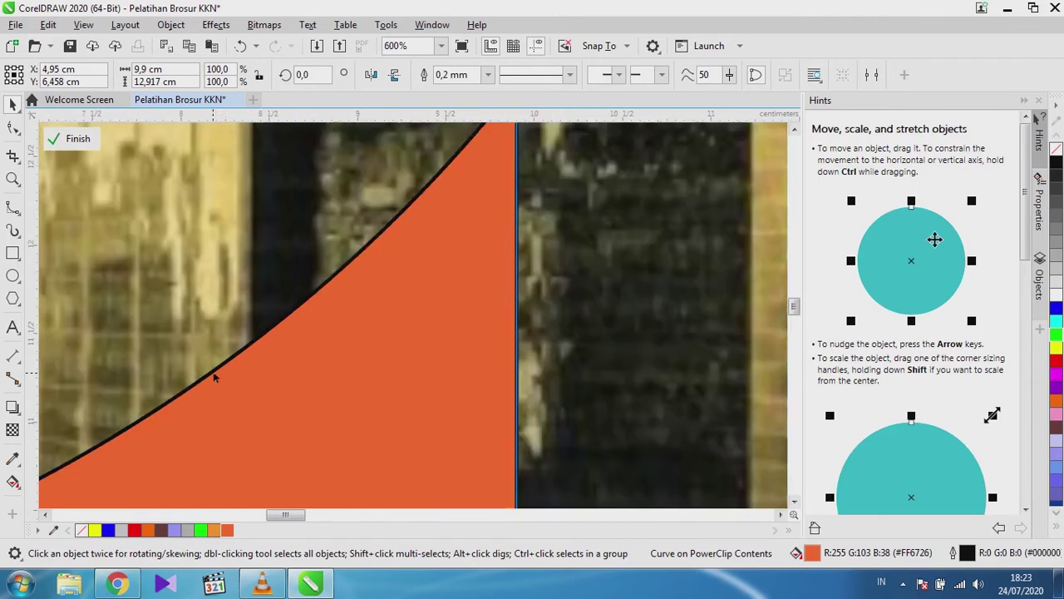
scroll(218, 374, up, 1)
scroll(219, 373, up, 1)
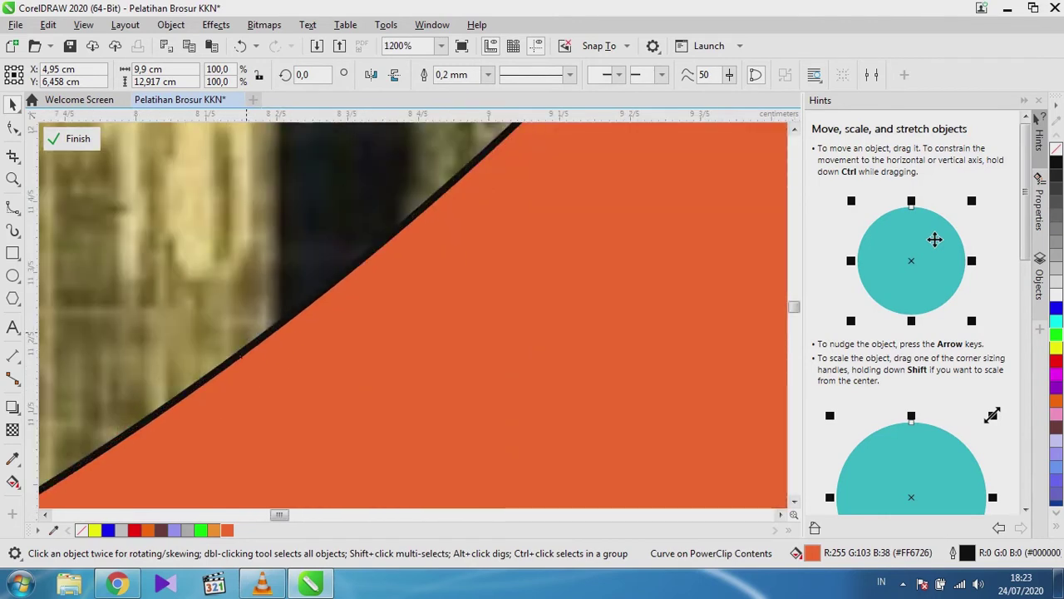
scroll(219, 366, down, 3)
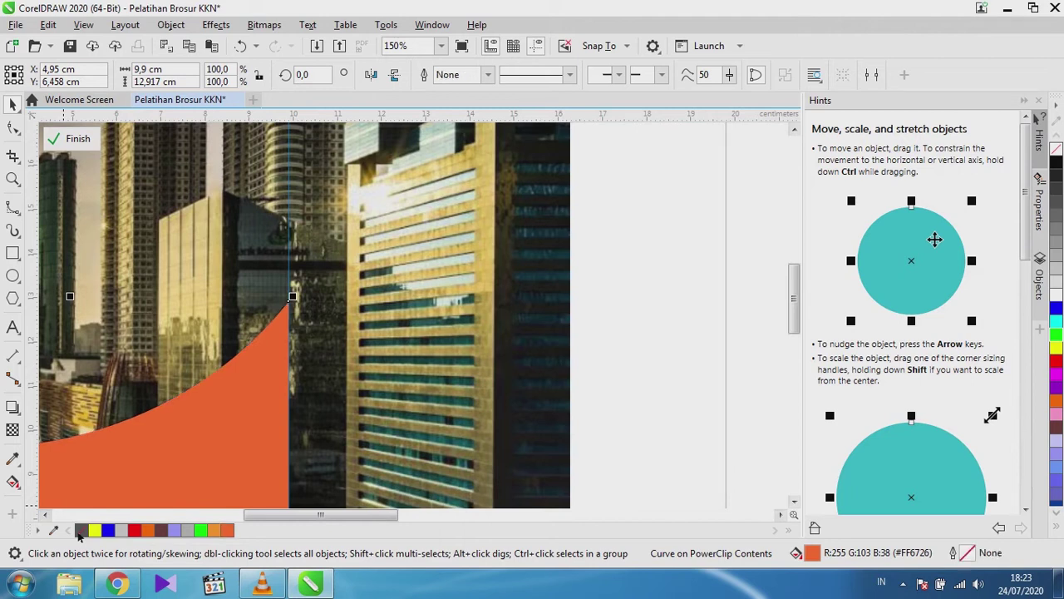
click(709, 360)
scroll(277, 333, up, 4)
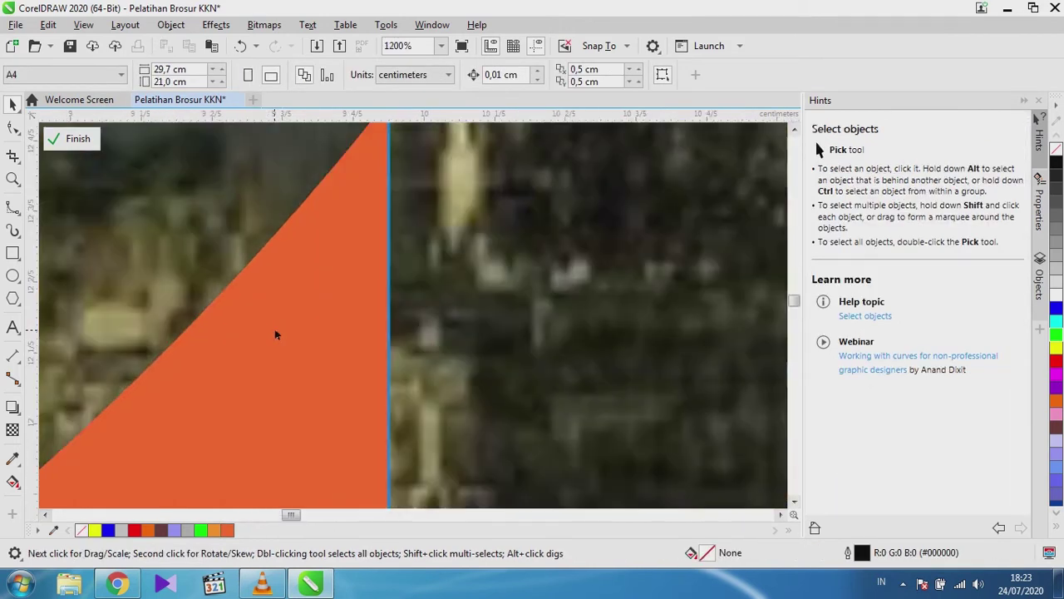
scroll(278, 333, down, 6)
scroll(200, 411, up, 1)
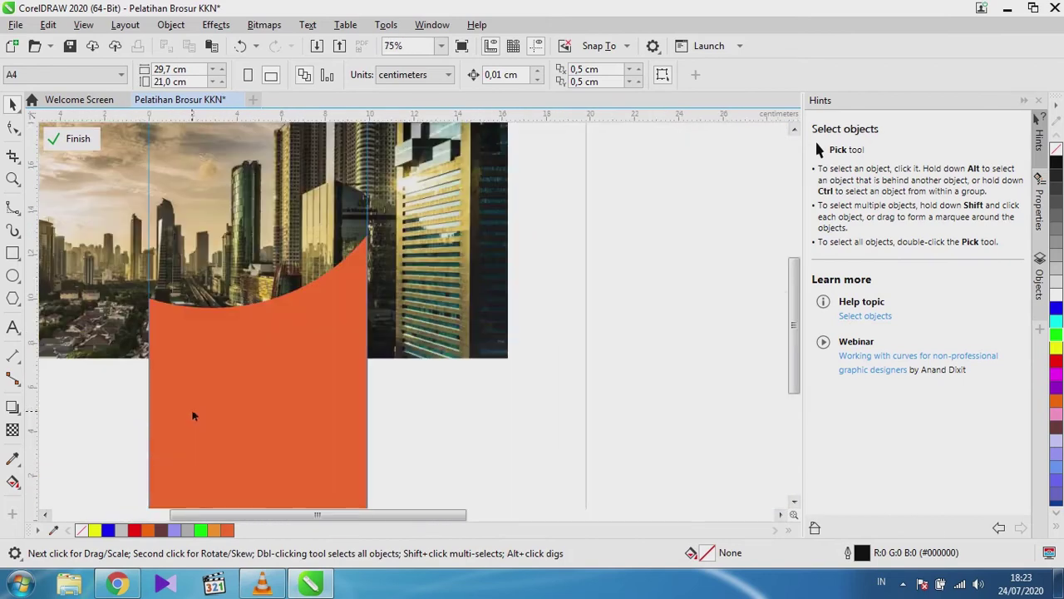
scroll(198, 379, down, 1)
scroll(657, 341, up, 2)
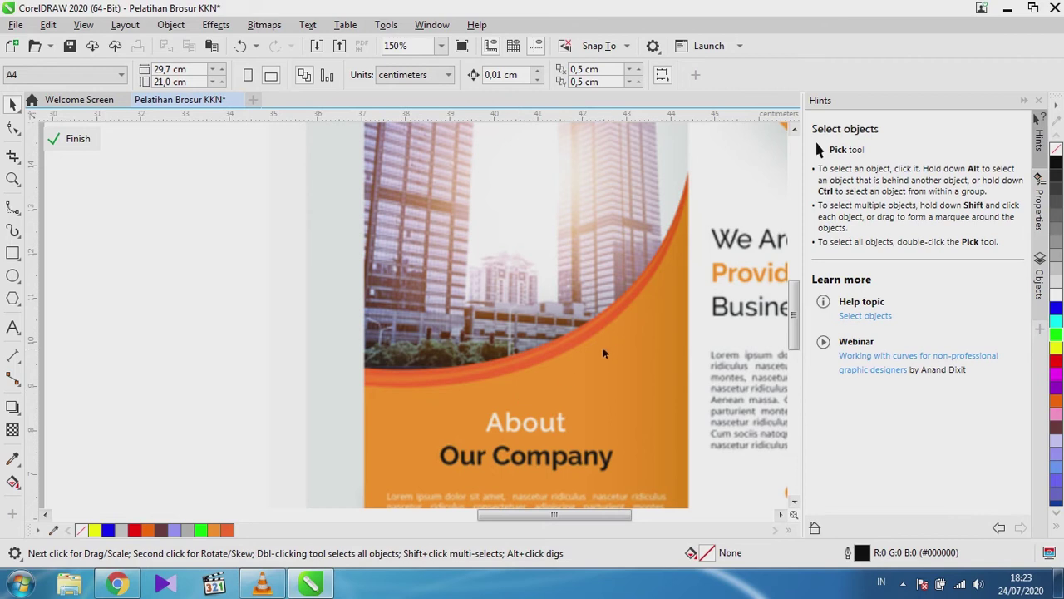
scroll(574, 354, down, 2)
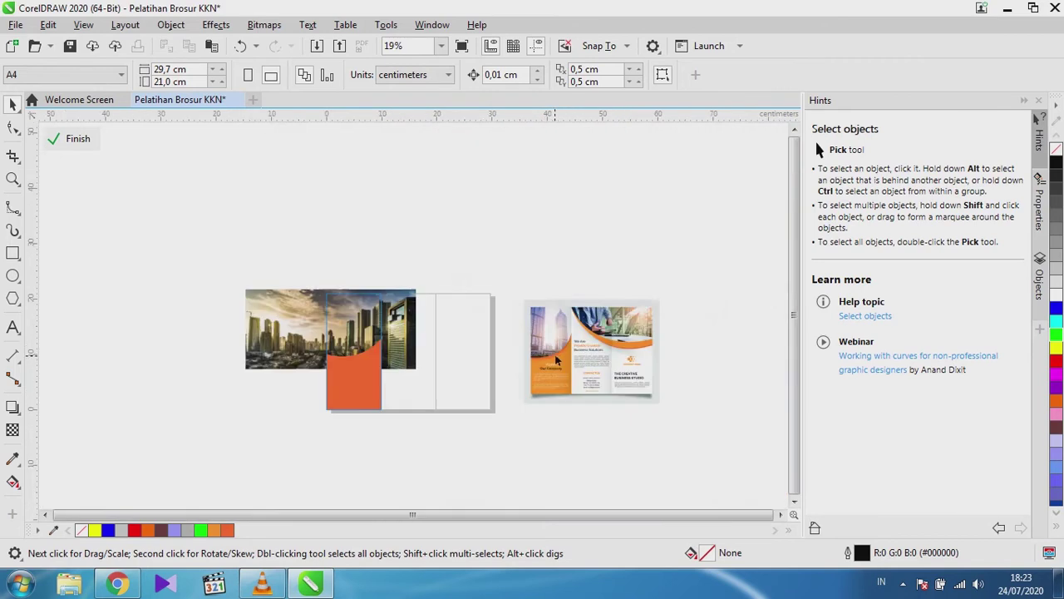
scroll(349, 376, up, 1)
click(348, 361)
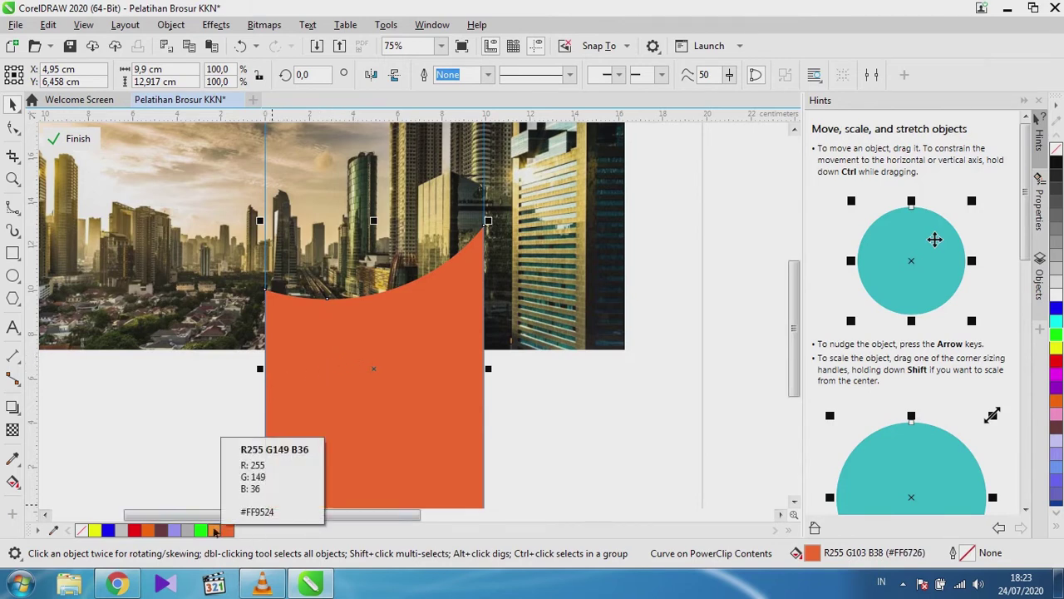
Fill the curved shape with the light orange swatch.
click(214, 530)
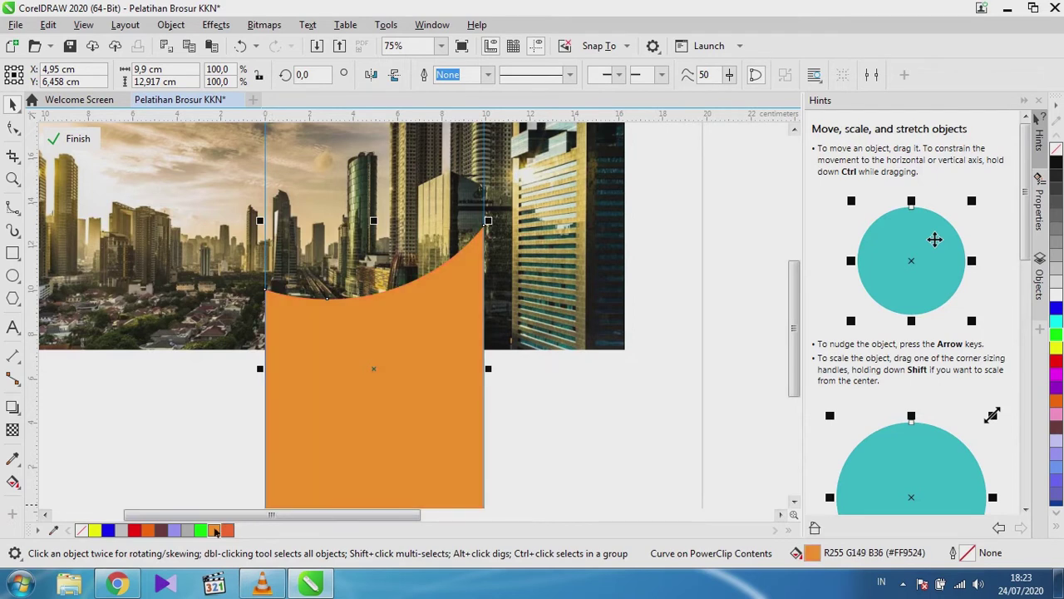
scroll(352, 404, down, 5)
scroll(456, 388, up, 2)
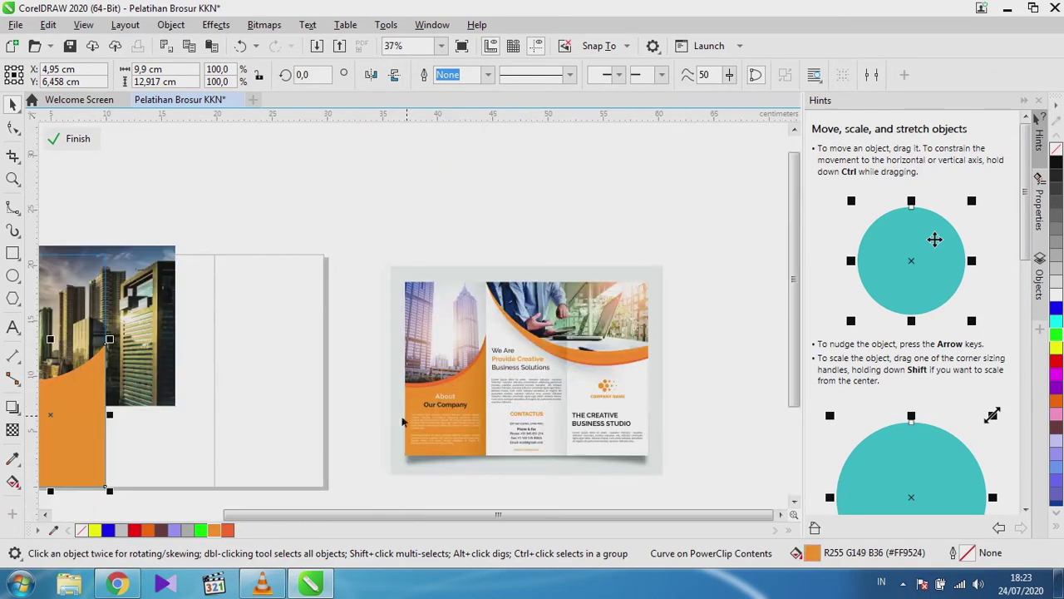
scroll(427, 418, down, 3)
scroll(315, 423, up, 3)
scroll(314, 423, up, 2)
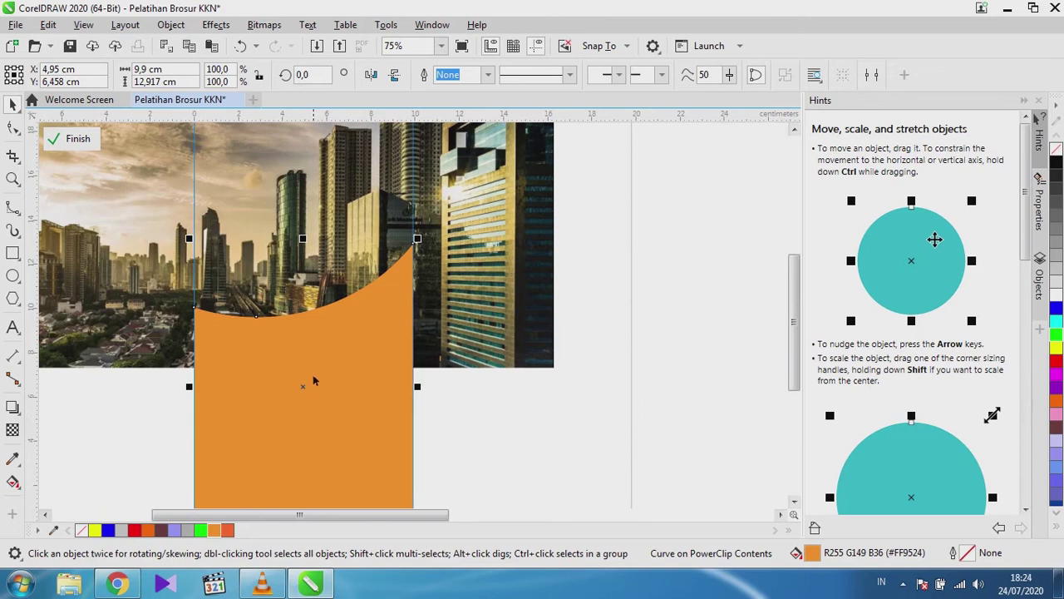
Shift the light orange shape to leave a thin darker band along its curve, and finish PowerClip editing.
drag(377, 321, 377, 333)
scroll(353, 306, up, 4)
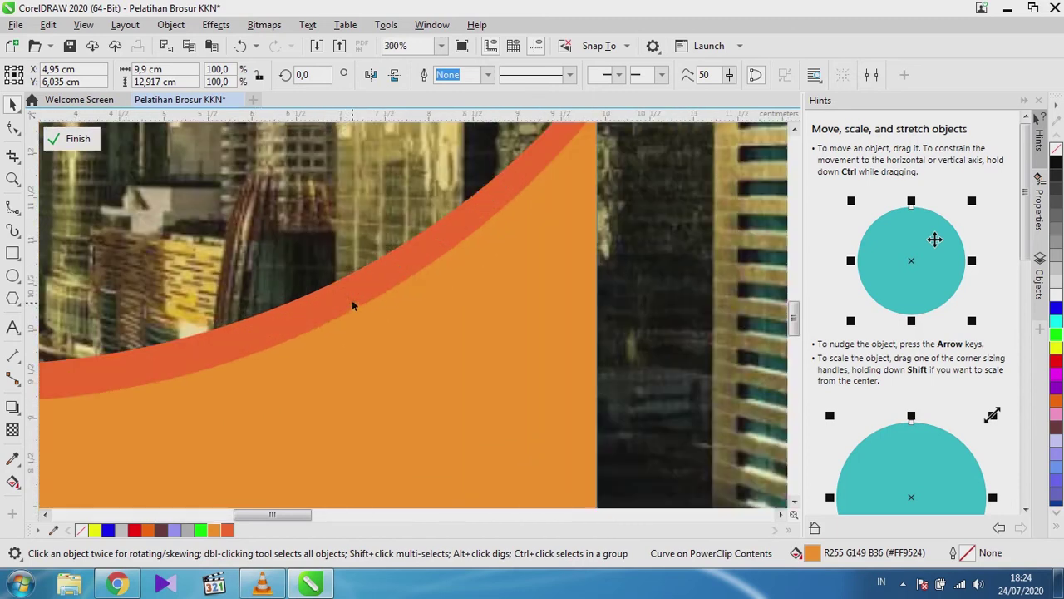
drag(373, 314, 375, 307)
scroll(374, 307, down, 4)
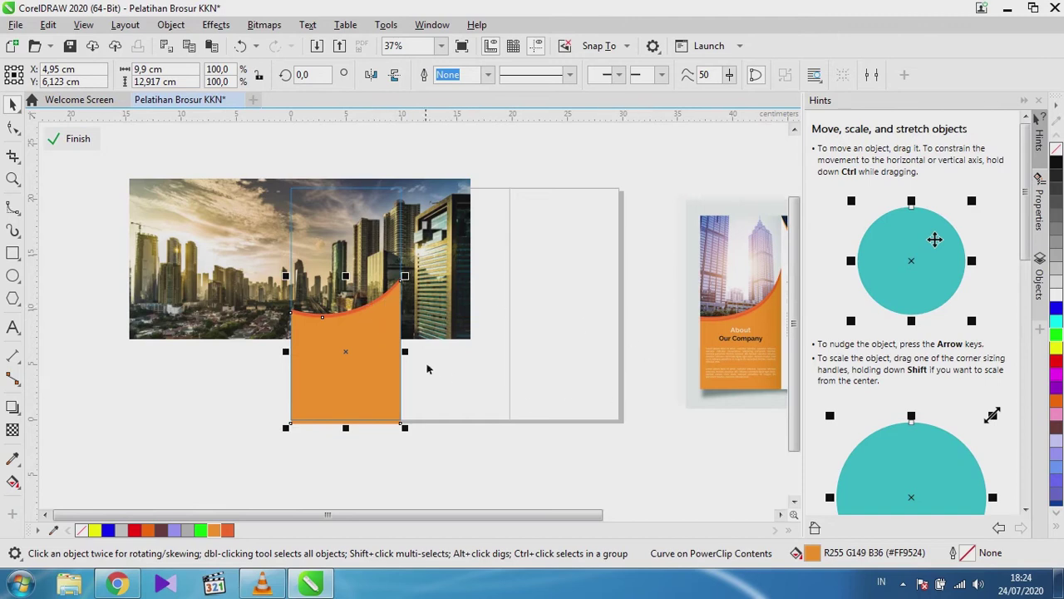
click(92, 210)
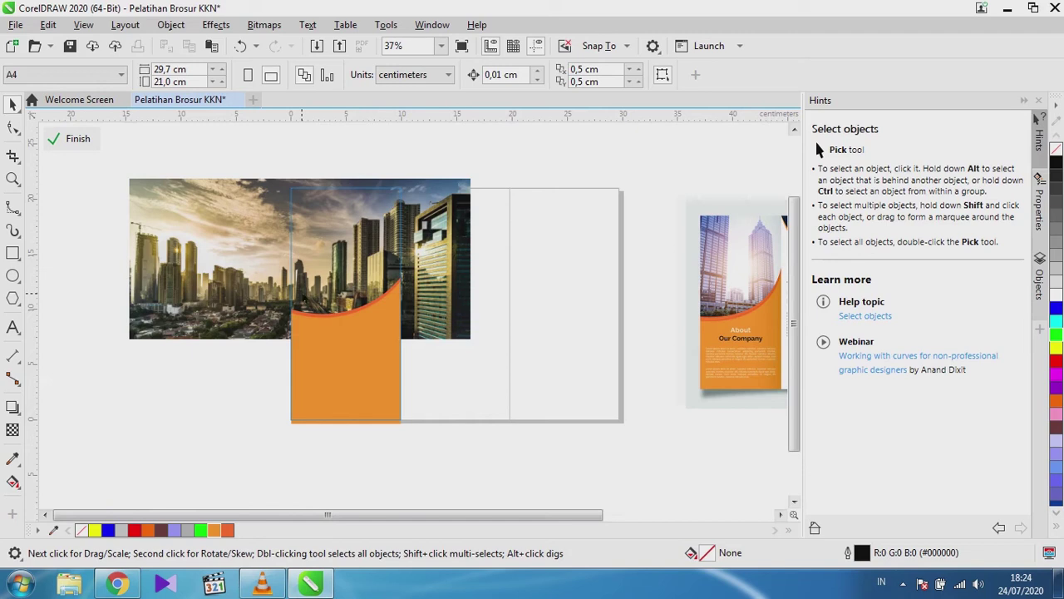
scroll(304, 306, down, 1)
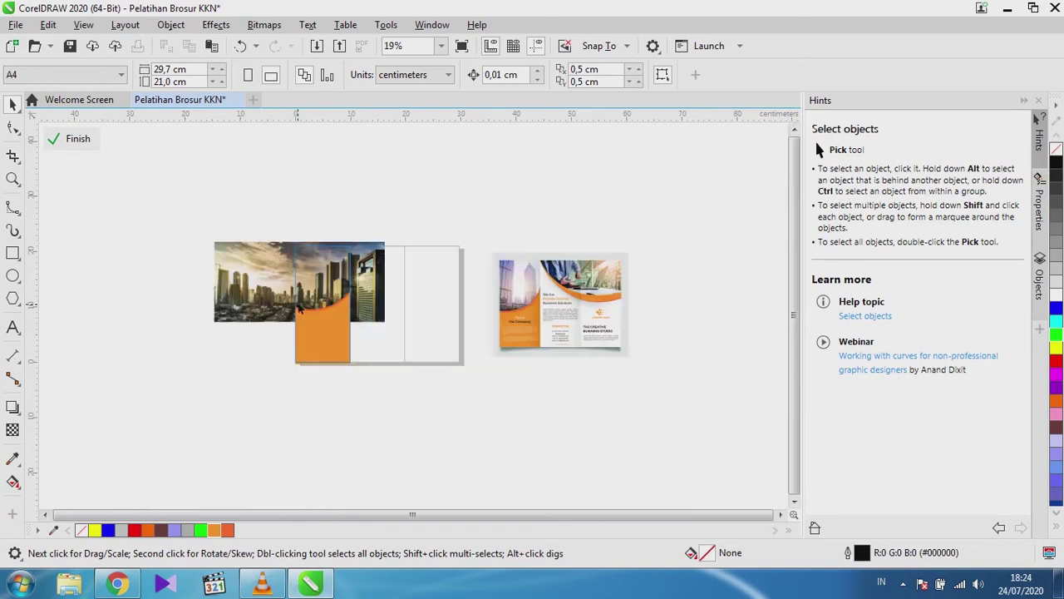
scroll(317, 300, up, 1)
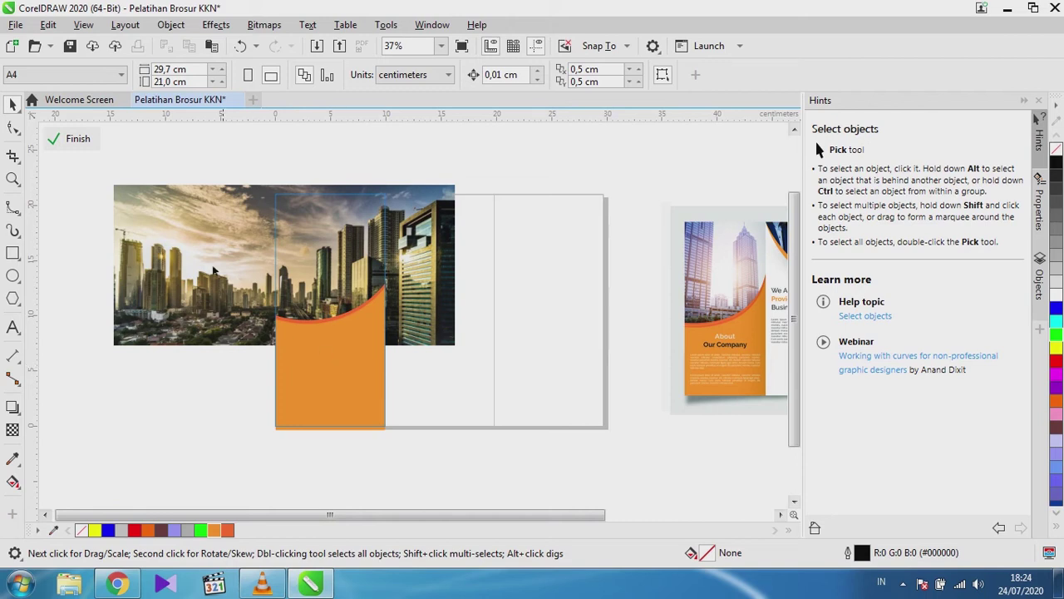
click(75, 139)
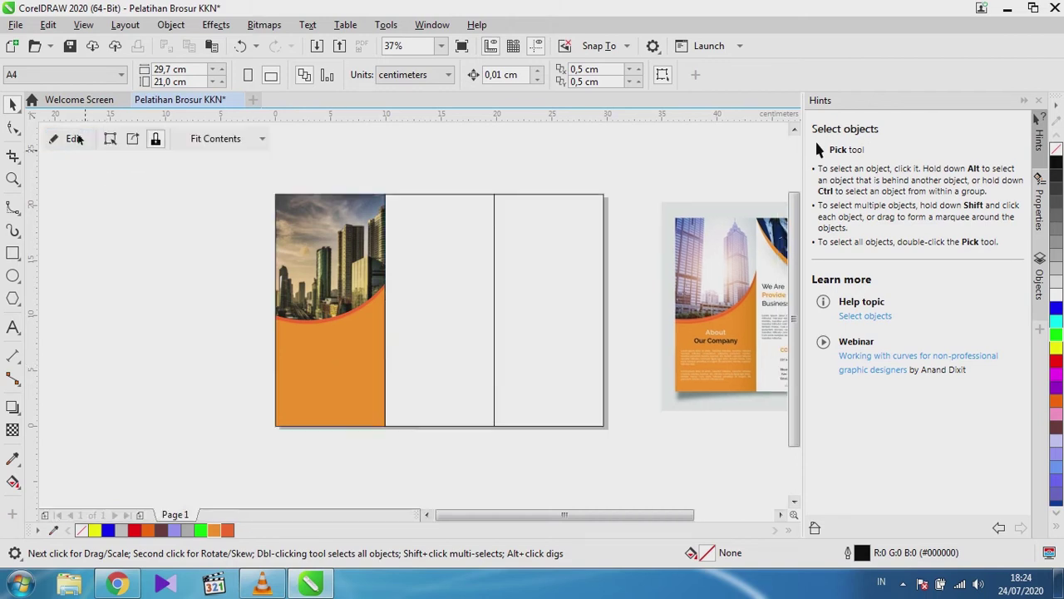
Add the two-line Arial heading 'About / Our Company' on the panel's orange area.
click(201, 326)
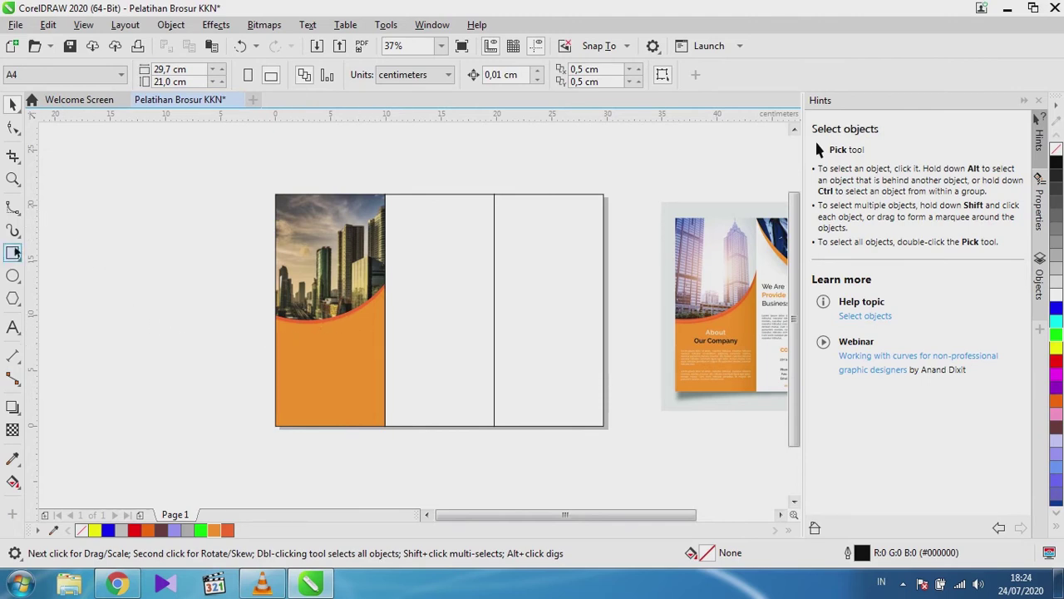
click(13, 327)
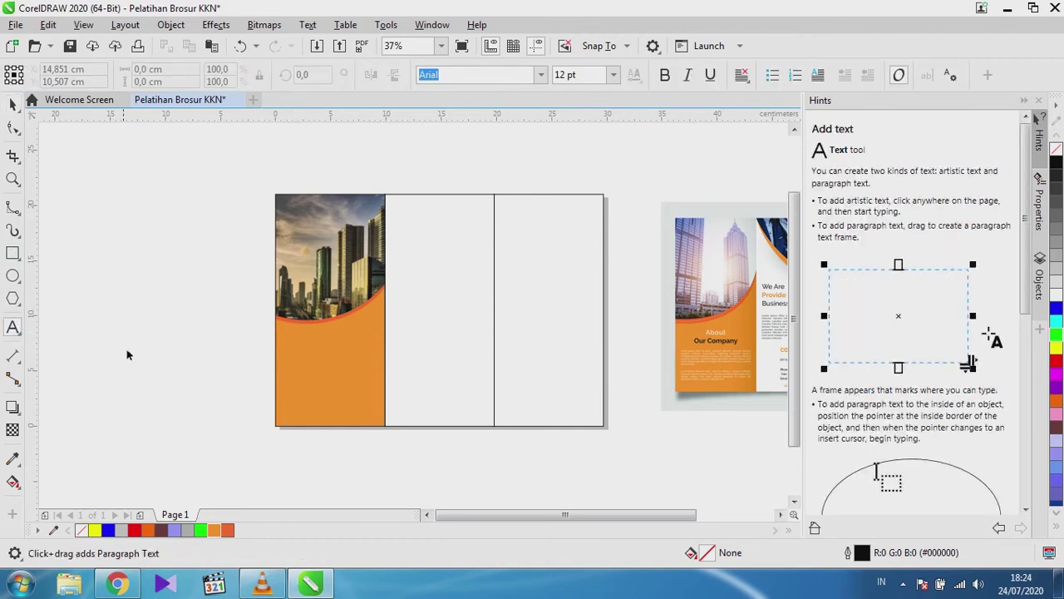
click(304, 370)
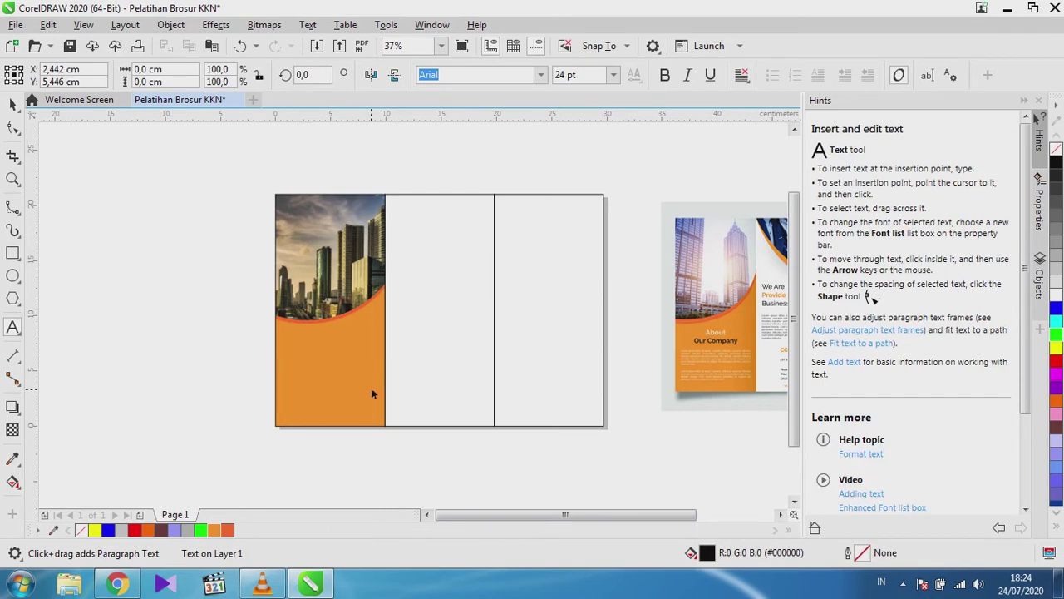
text(About)
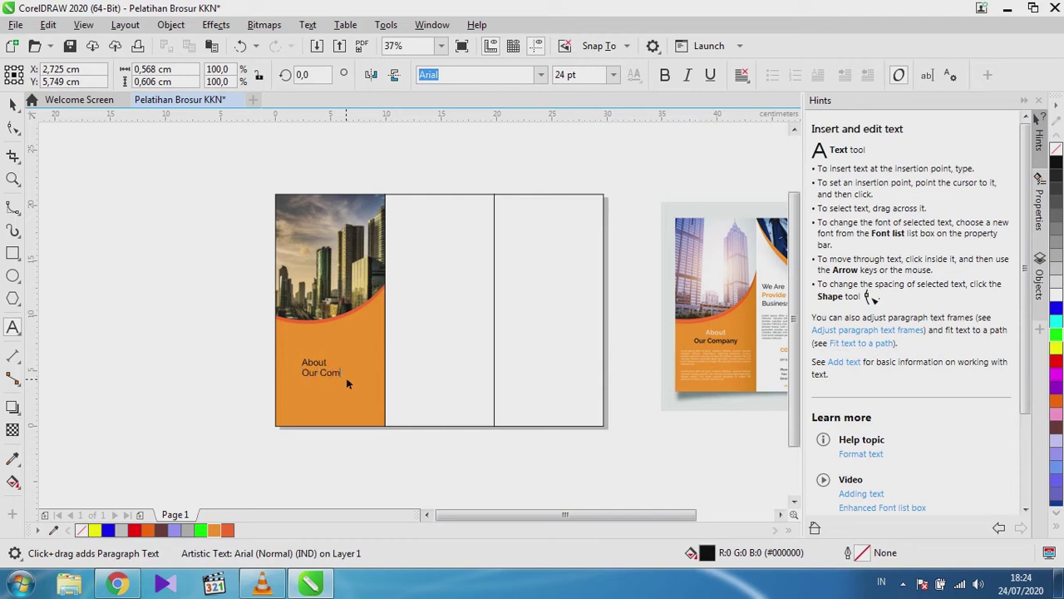
key(Escape)
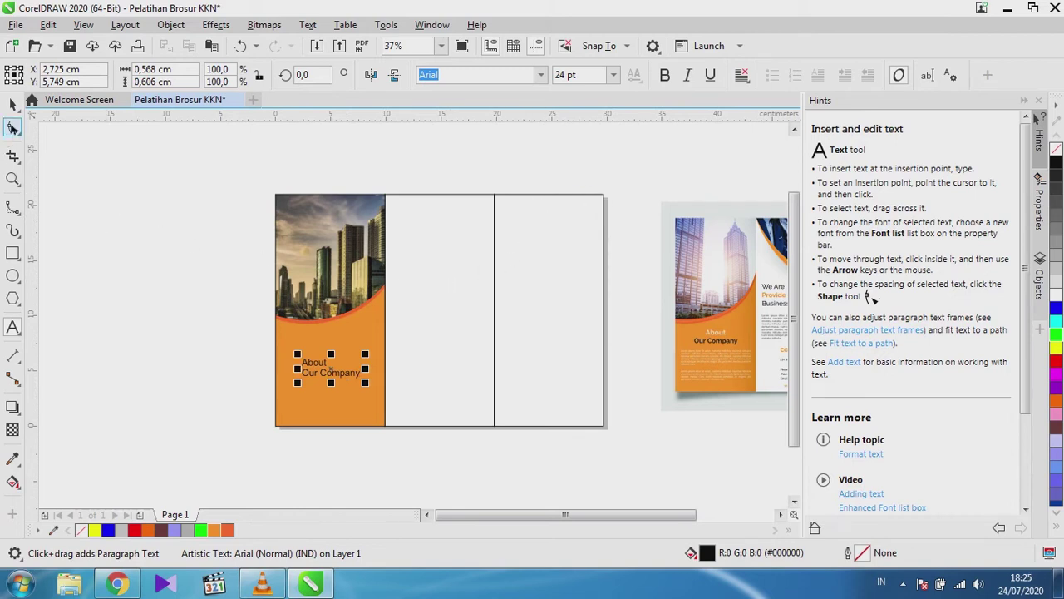
click(12, 103)
click(237, 352)
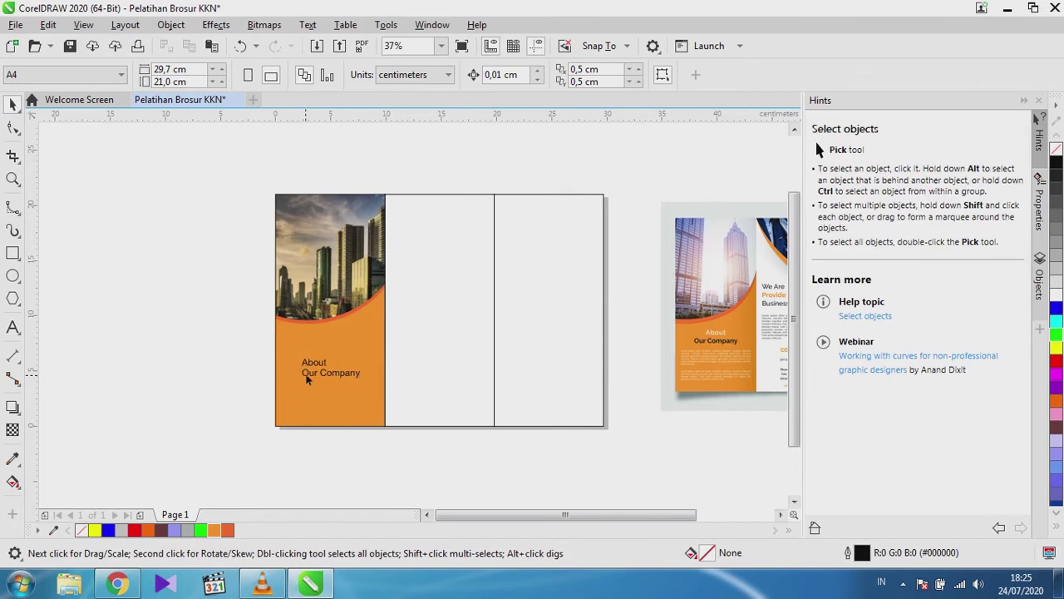
Centre-align the two lines of the About Our Company heading.
scroll(306, 378, up, 3)
scroll(300, 353, down, 2)
scroll(320, 348, up, 1)
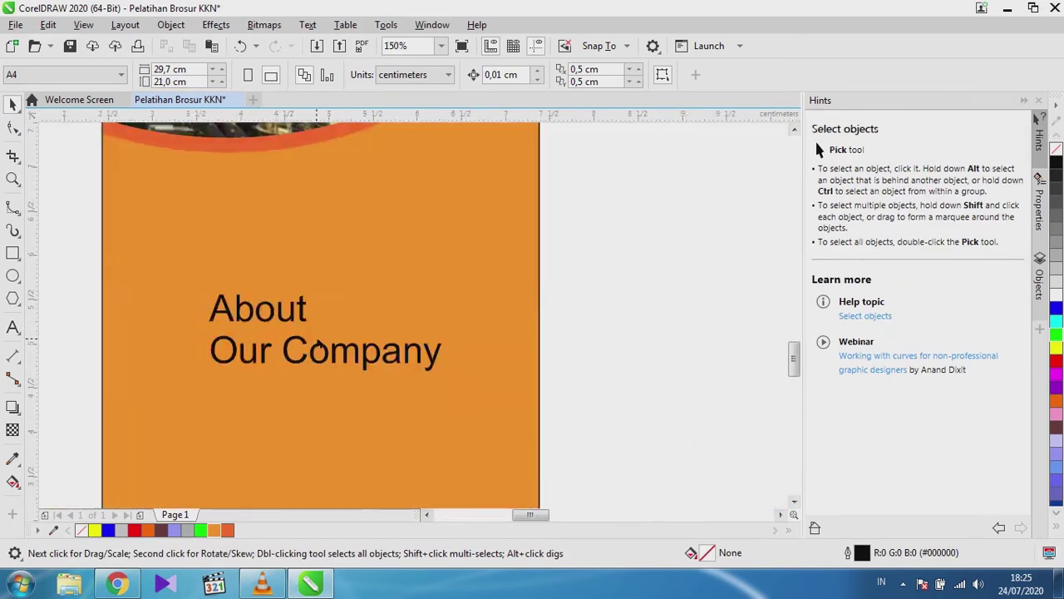
scroll(320, 347, down, 2)
scroll(672, 297, up, 1)
scroll(672, 297, down, 1)
scroll(671, 297, down, 1)
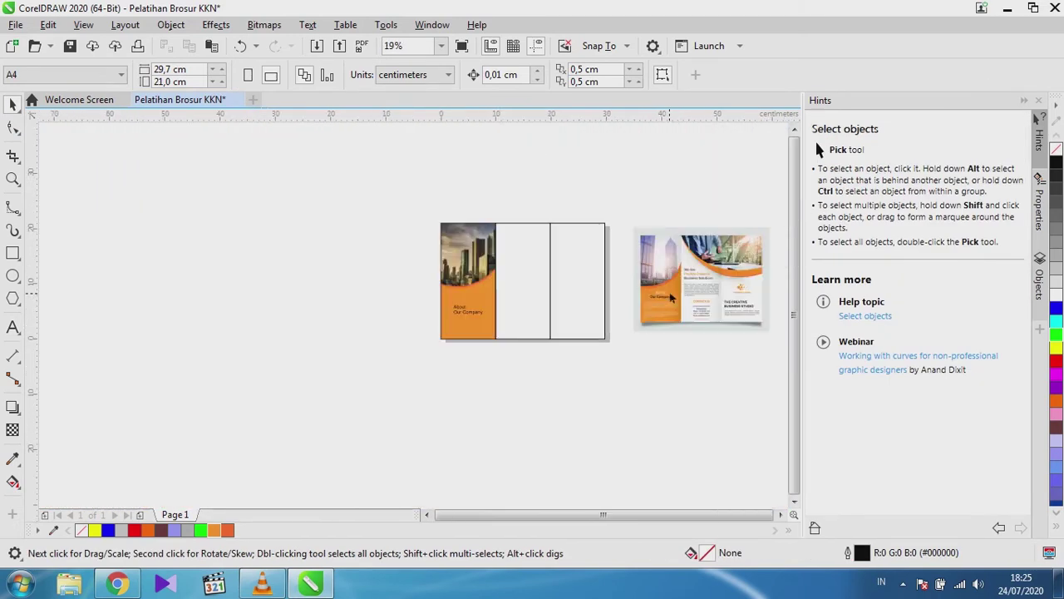
scroll(449, 304, up, 3)
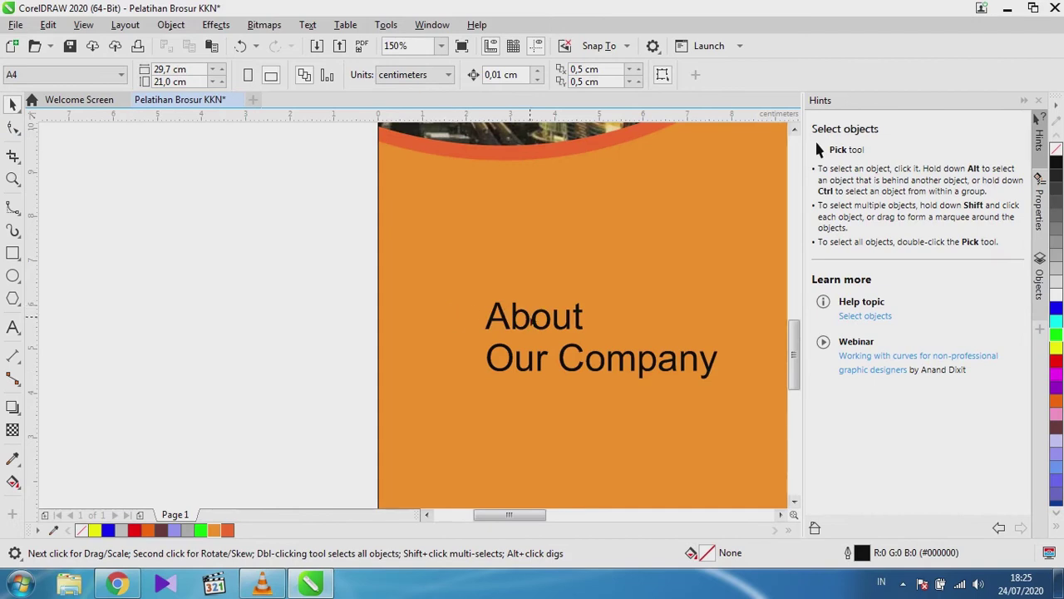
click(532, 324)
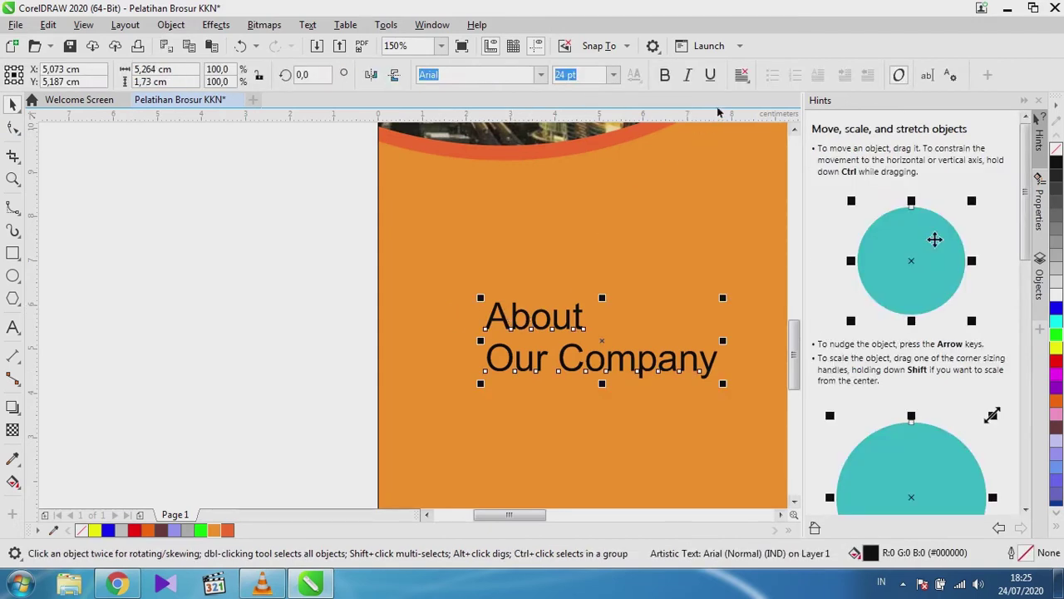
click(743, 75)
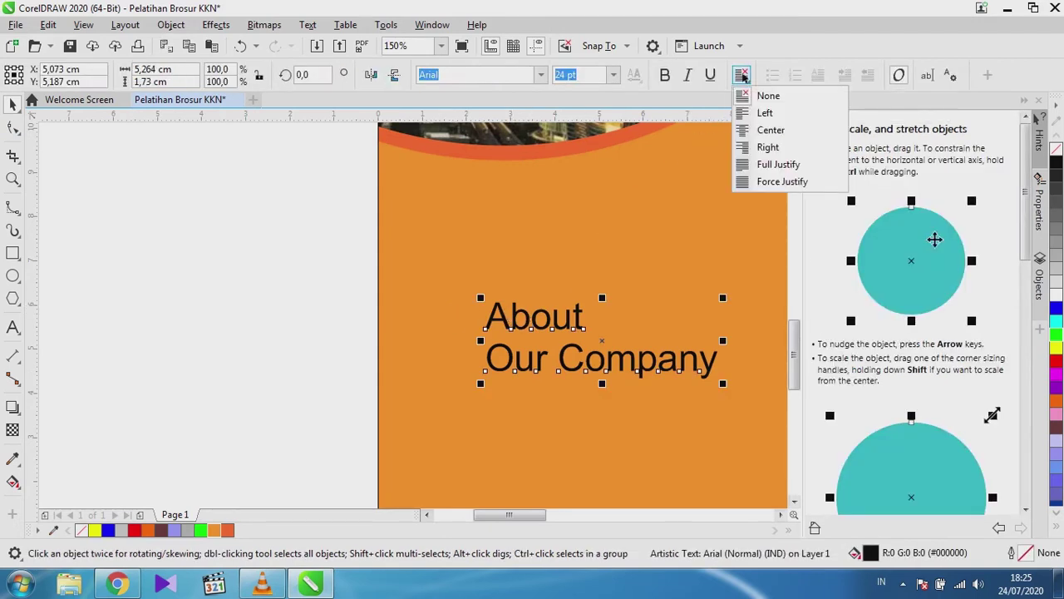
click(766, 131)
scroll(307, 257, down, 2)
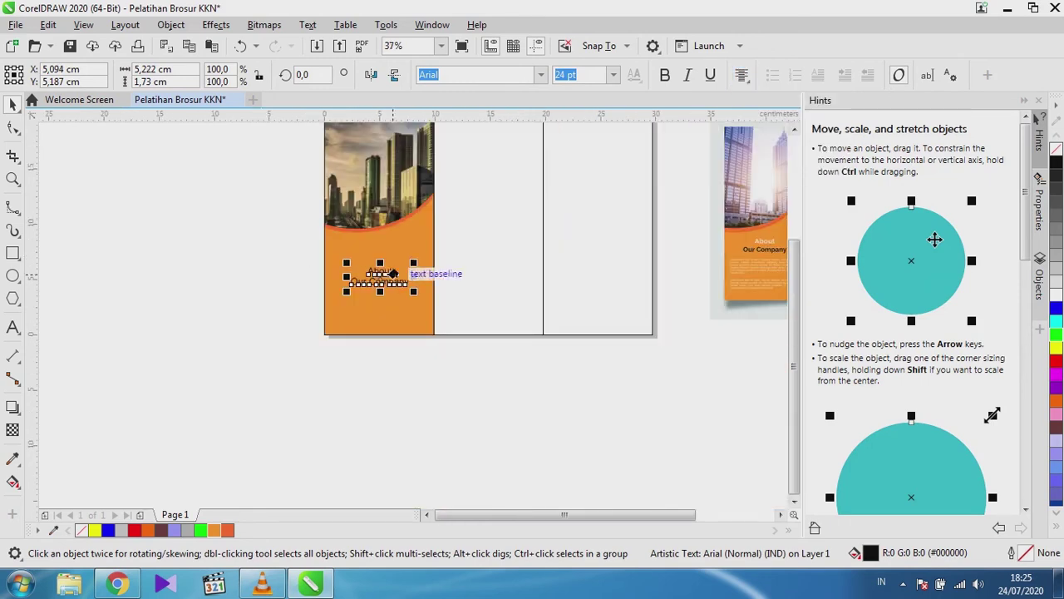
scroll(375, 274, up, 2)
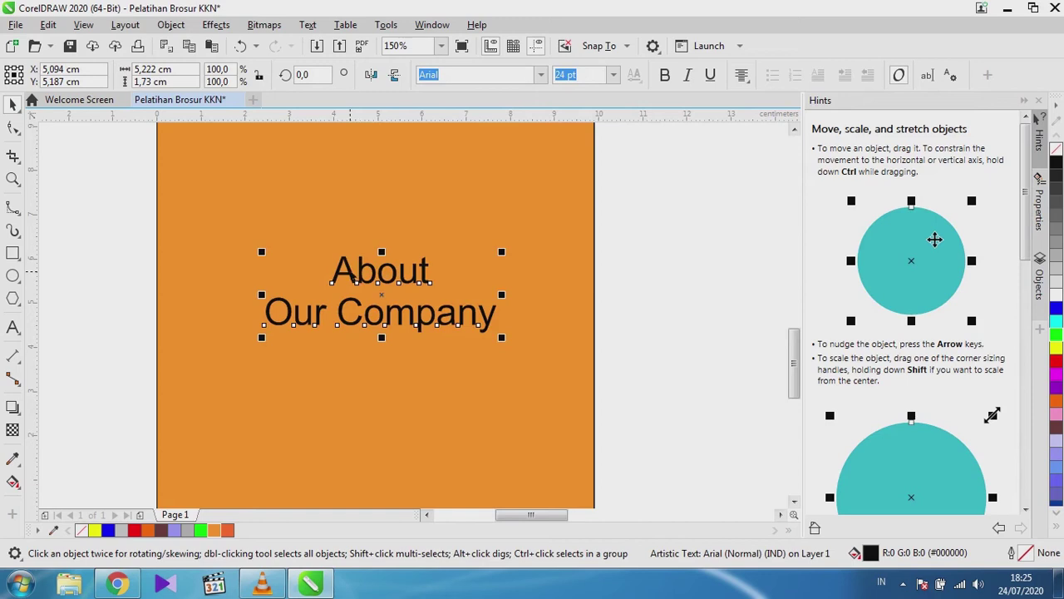
Make the word 'About' white and reselect the heading.
key(F8)
drag(331, 271, 447, 280)
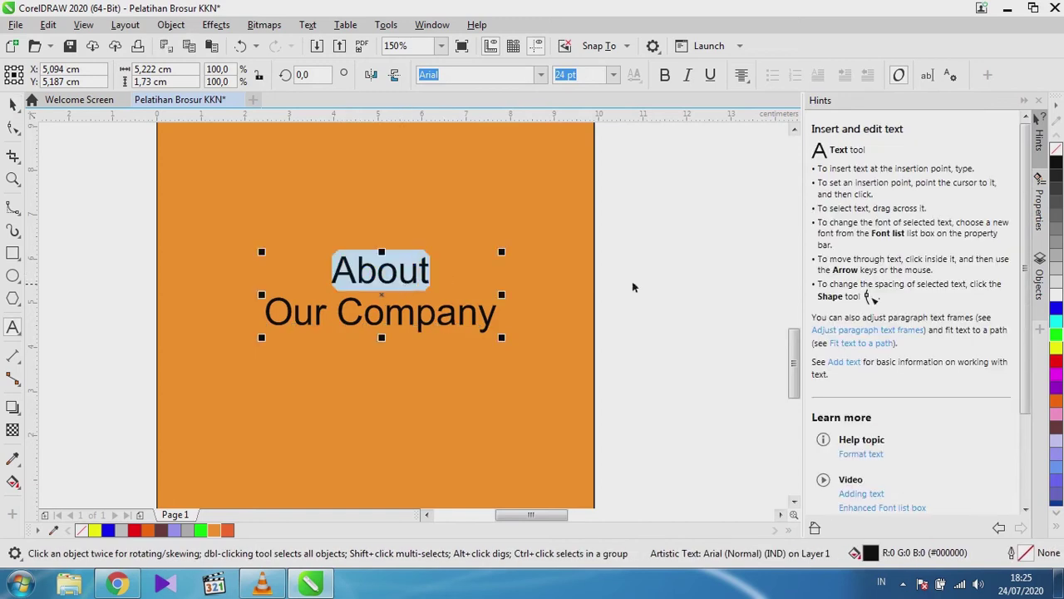
scroll(449, 287, down, 2)
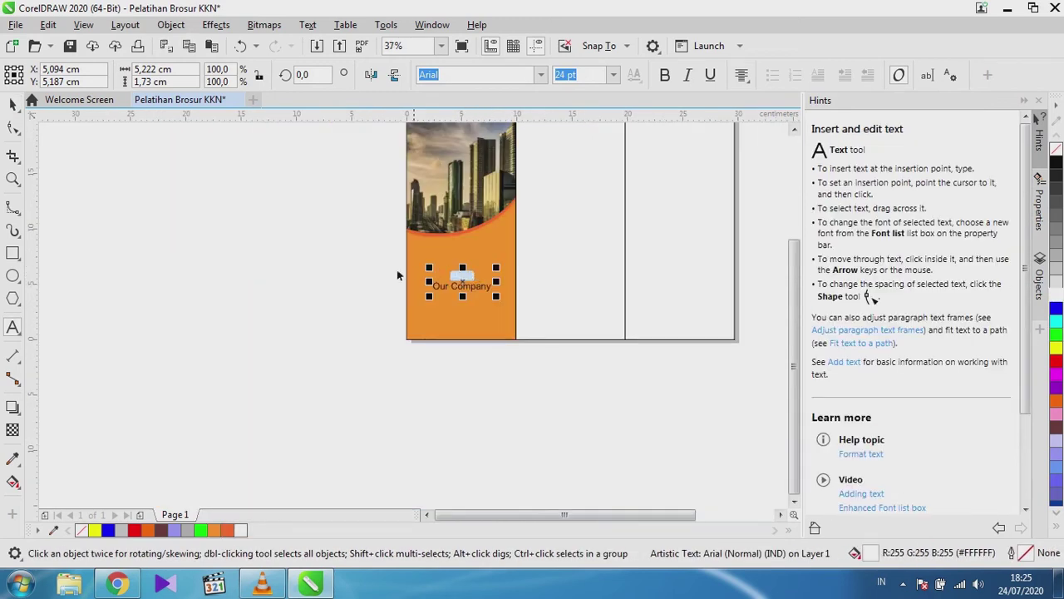
click(13, 104)
click(264, 264)
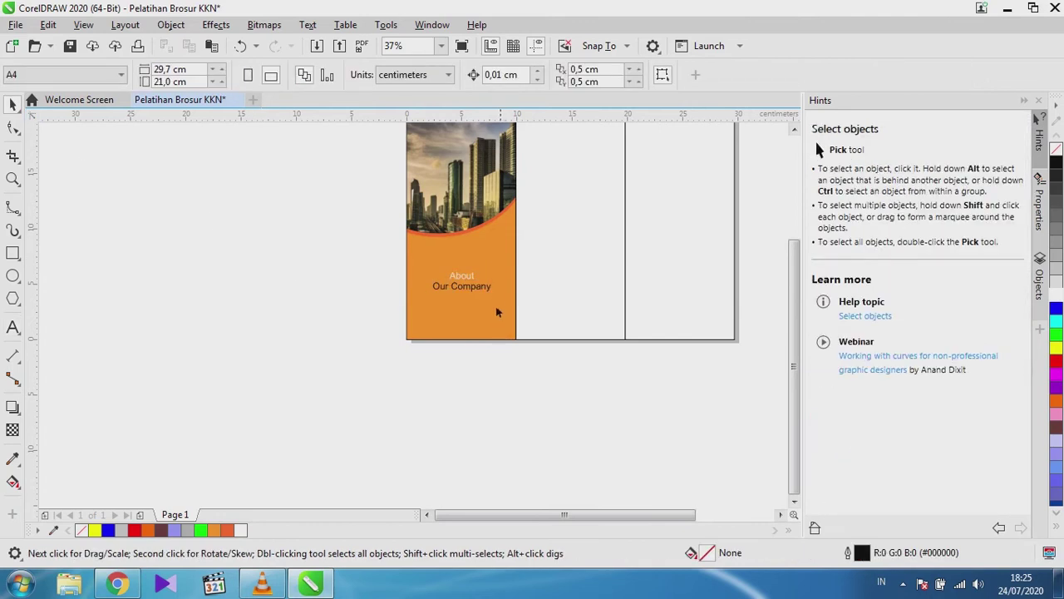
scroll(496, 306, up, 2)
click(462, 292)
Scale the heading to about 21.7 pt and move it up, centred below the curved band.
drag(513, 302, 511, 307)
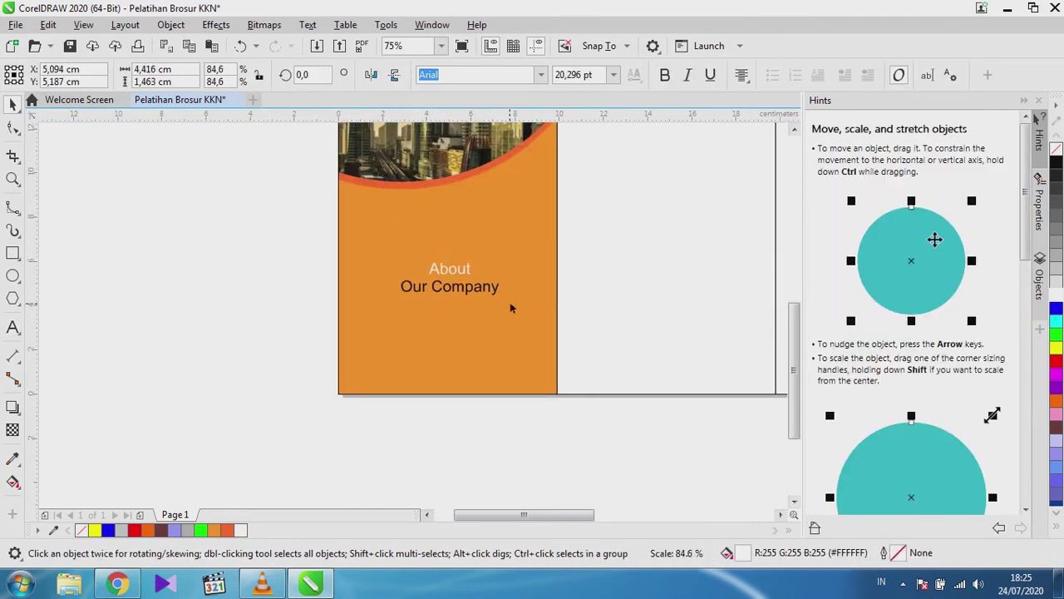
drag(511, 307, 654, 428)
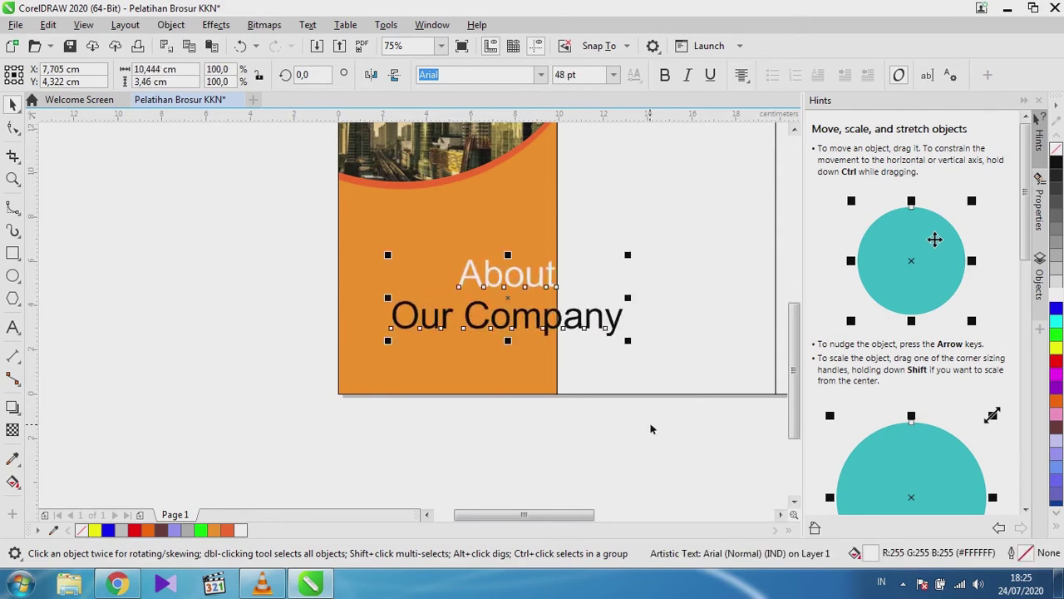
key(ctrl+z)
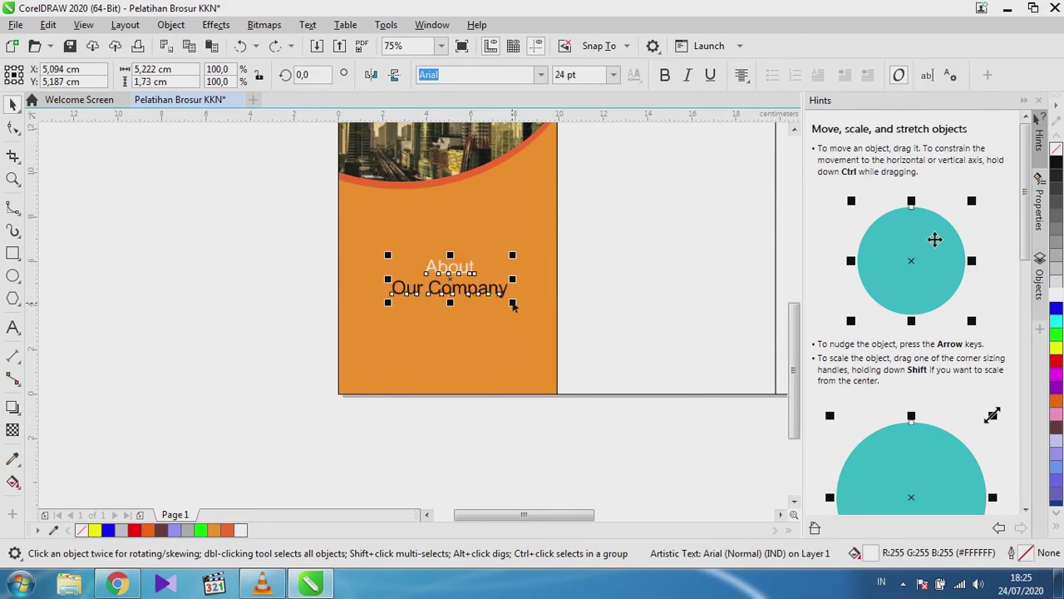
drag(513, 305, 557, 297)
drag(452, 291, 449, 279)
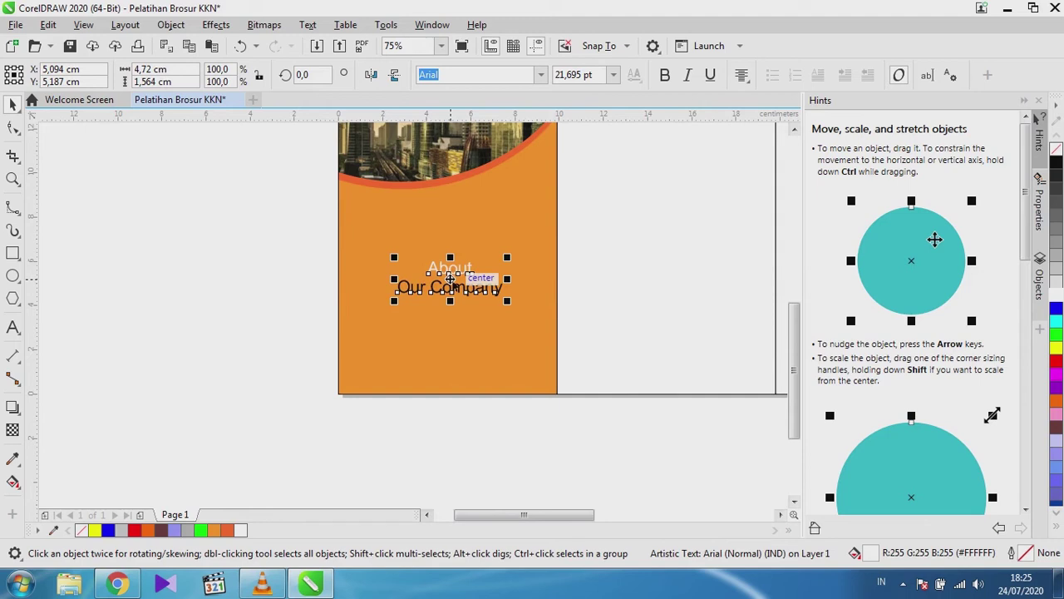
drag(450, 280, 451, 244)
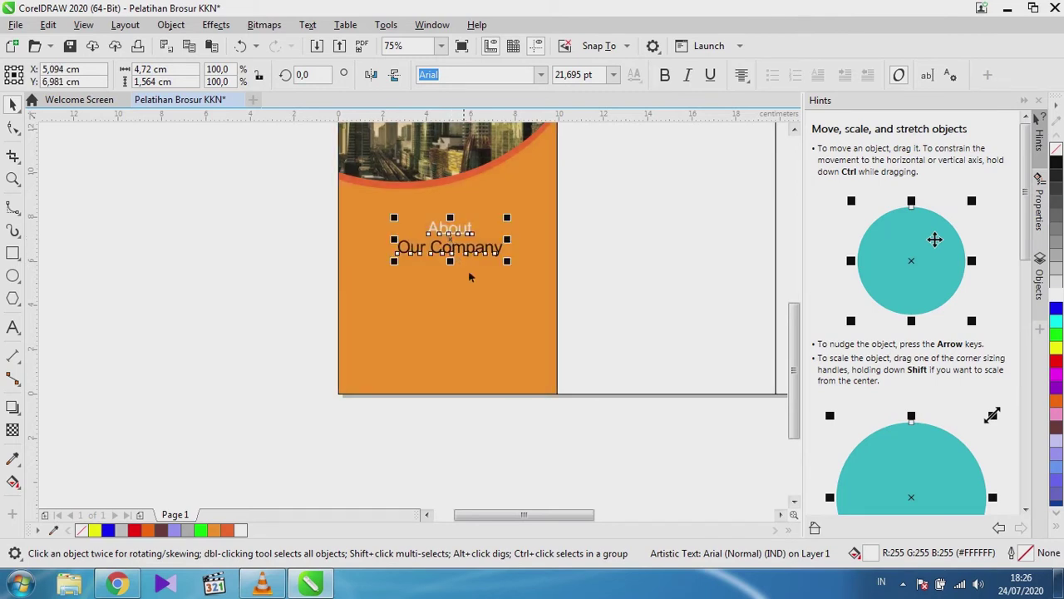
click(311, 283)
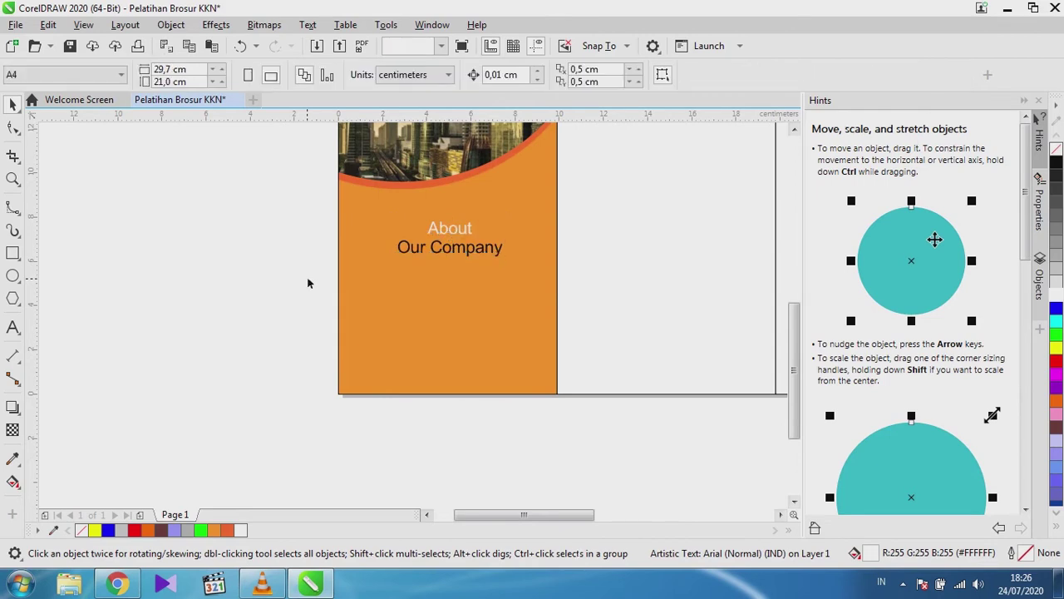
Delete the About Our Company heading.
click(452, 231)
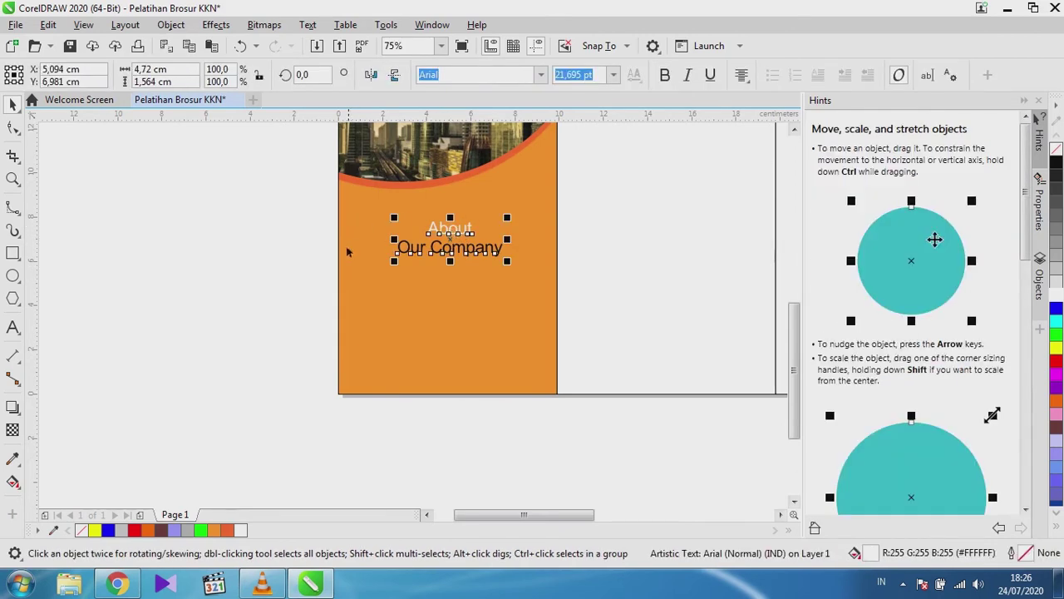
click(290, 272)
scroll(454, 254, down, 1)
scroll(420, 244, up, 2)
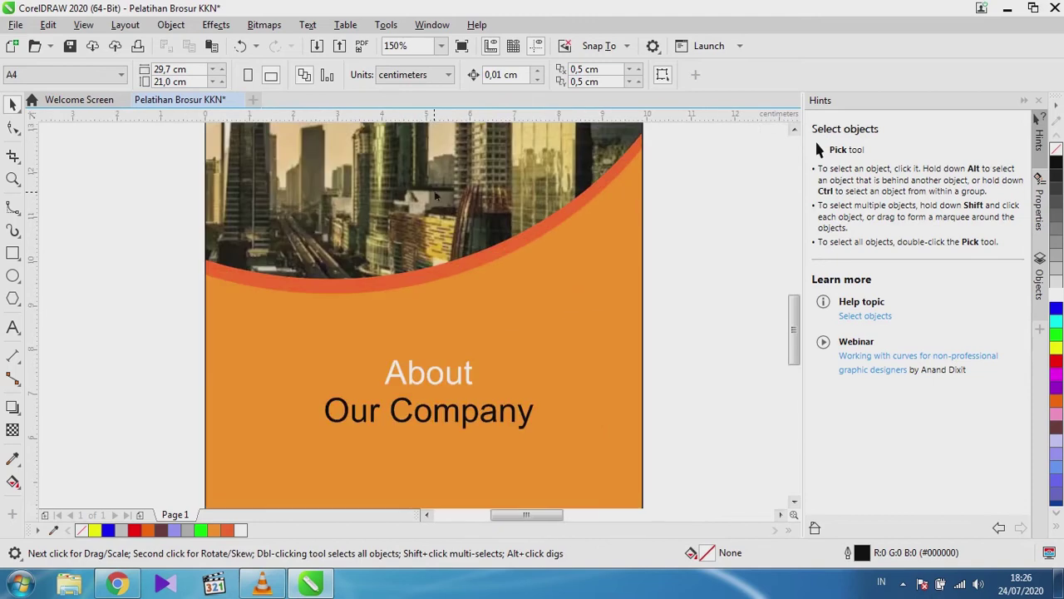
scroll(421, 245, down, 2)
scroll(395, 213, up, 1)
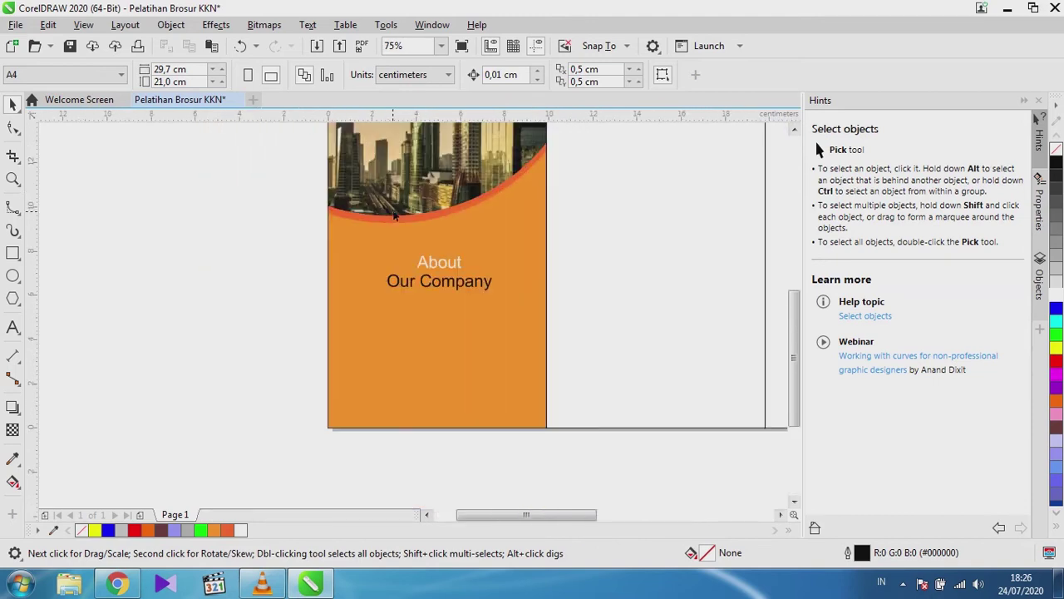
click(347, 240)
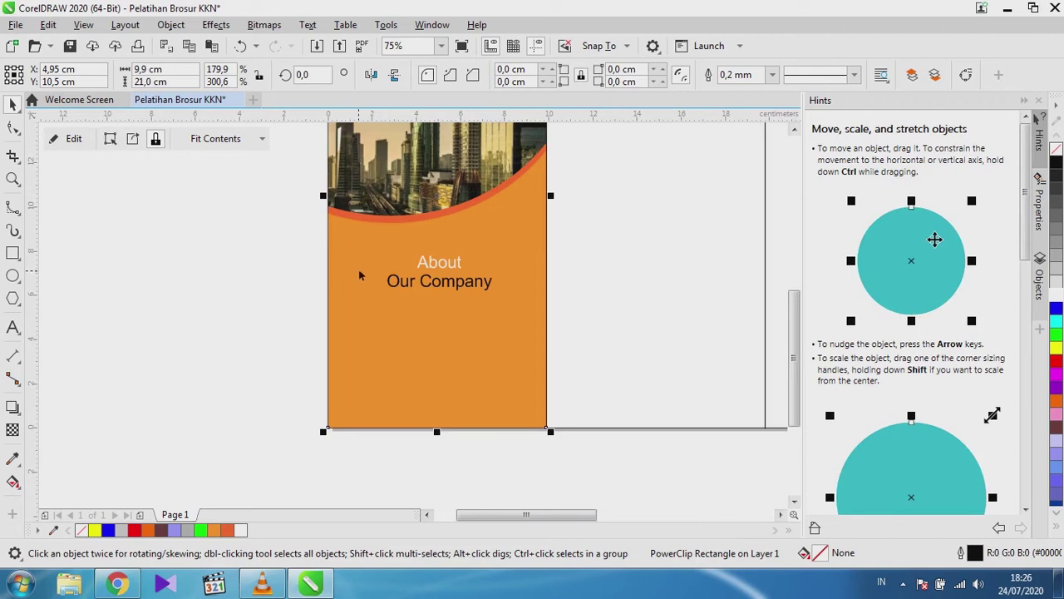
click(316, 280)
click(441, 281)
key(Delete)
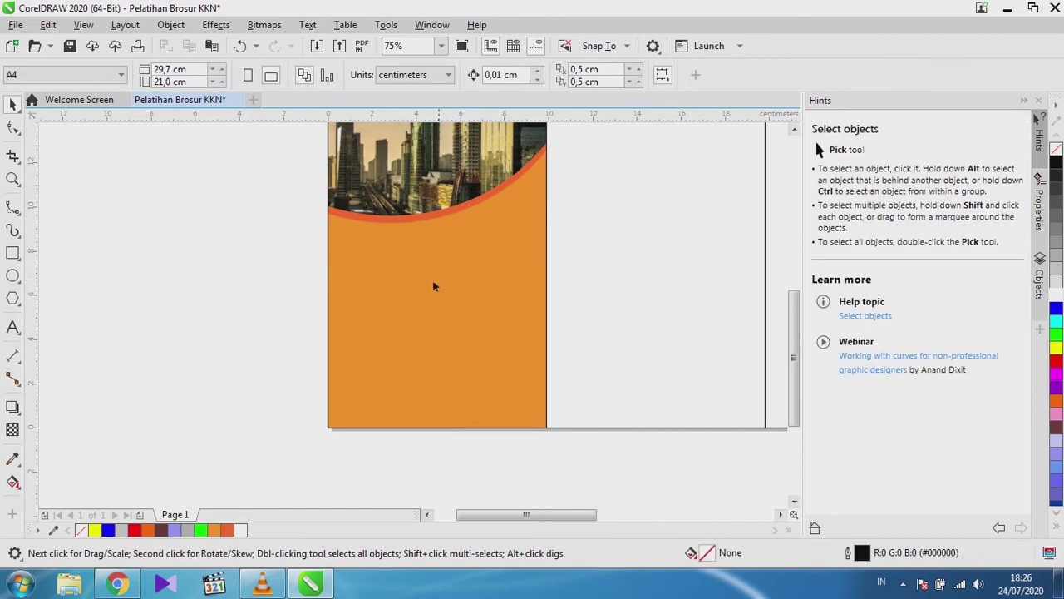
Inside the PowerClip contents, nudge the light orange curve up to Y 6.458 cm.
double_click(470, 302)
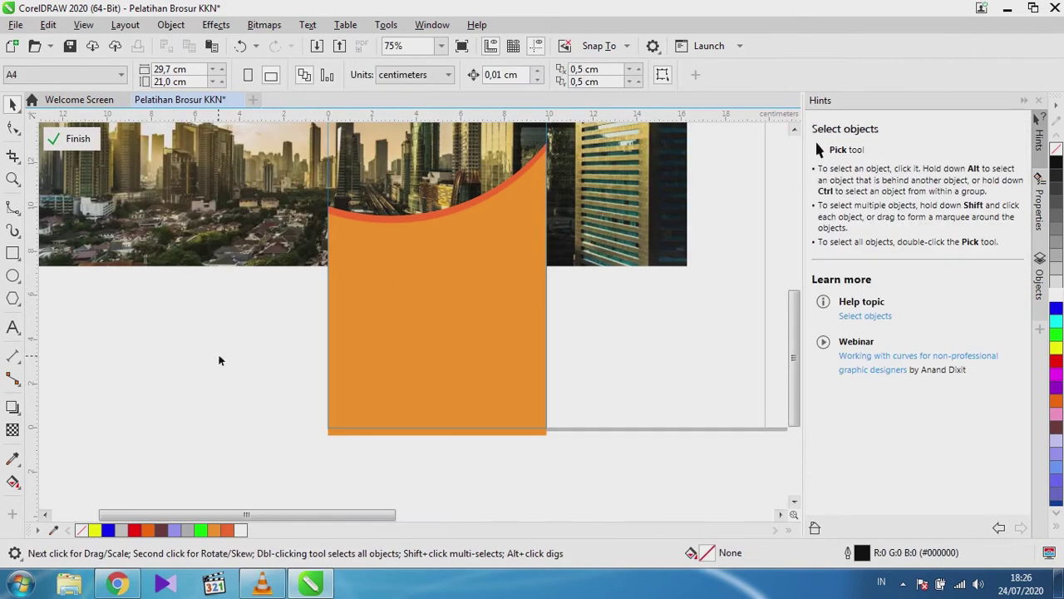
click(424, 296)
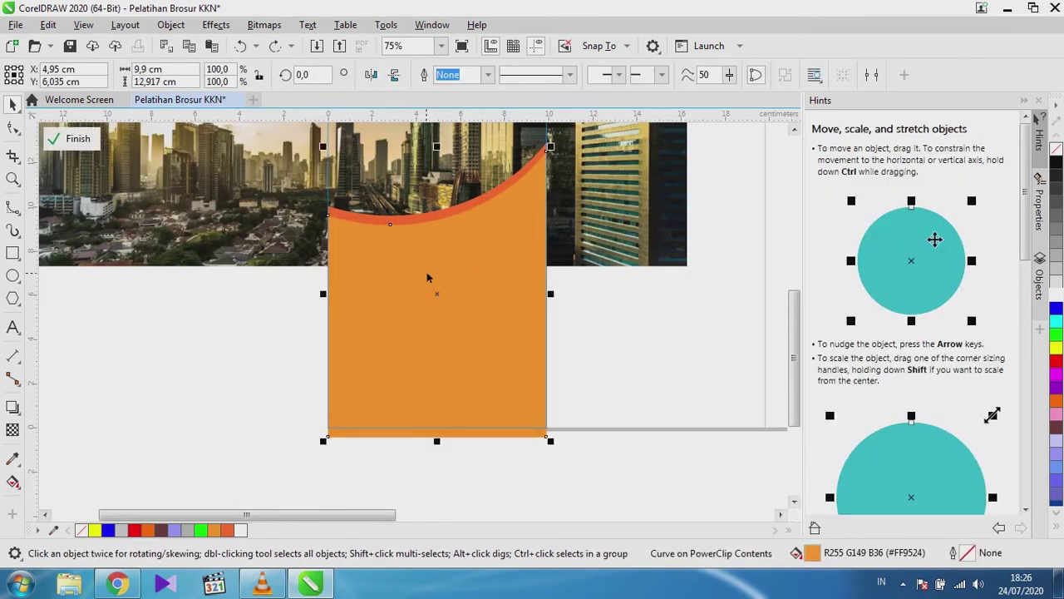
key(Up)
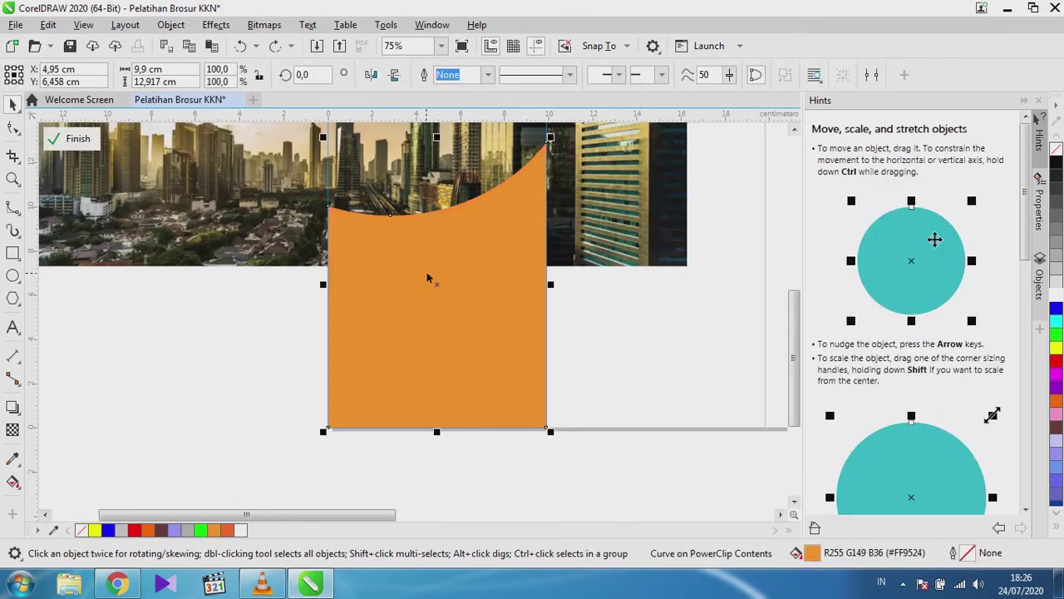
Lower the light orange curve to Y 6.06 cm so a thin darker band shows.
click(227, 338)
scroll(511, 173, up, 2)
scroll(512, 171, down, 2)
scroll(542, 138, up, 2)
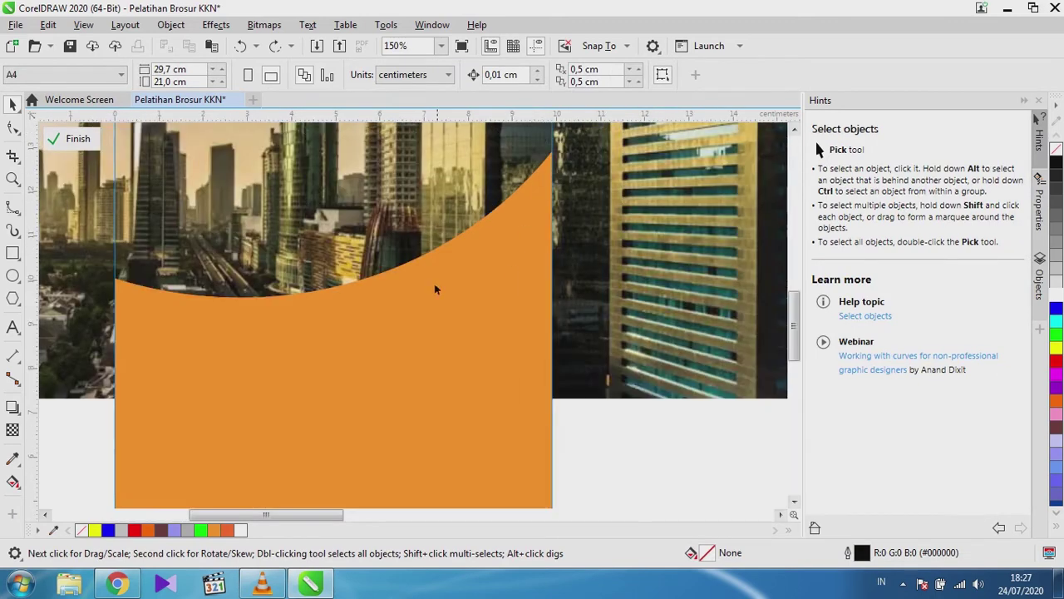
scroll(394, 305, down, 2)
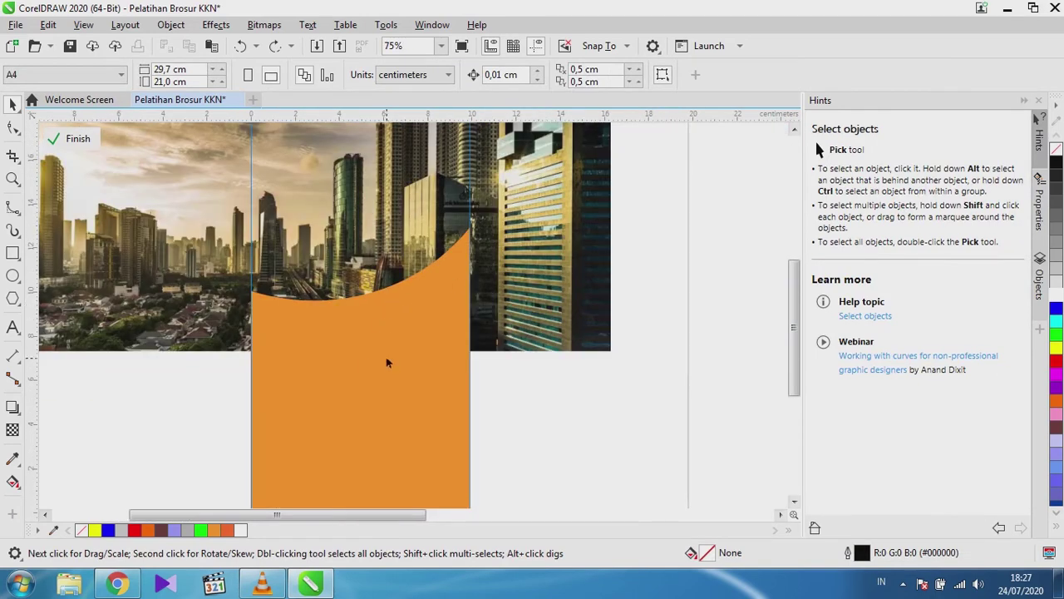
click(364, 363)
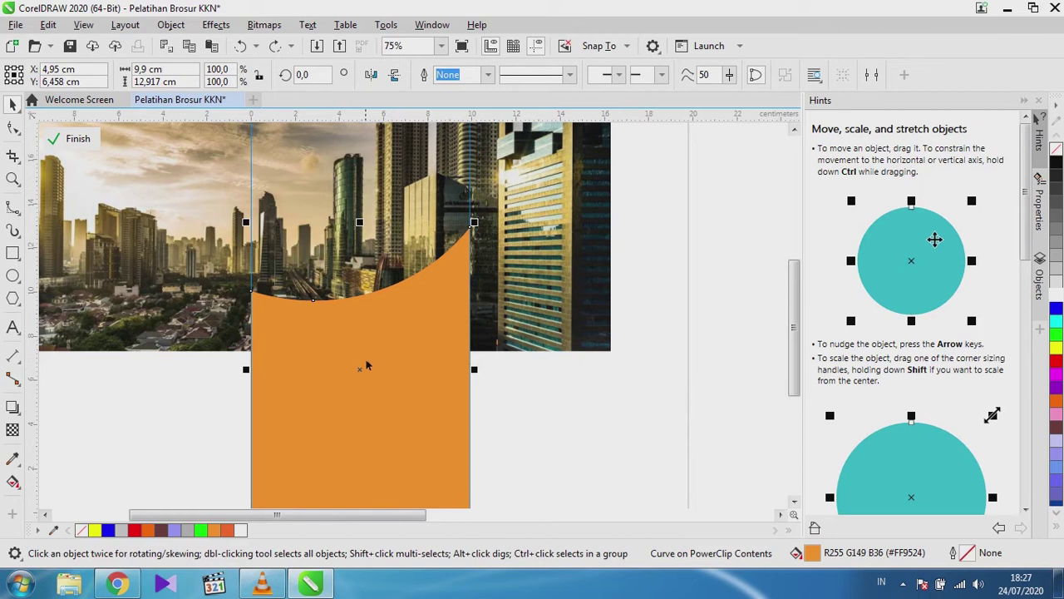
mouse_move(366, 366)
mouse_down()
mouse_move(359, 398)
mouse_move(358, 381)
mouse_up()
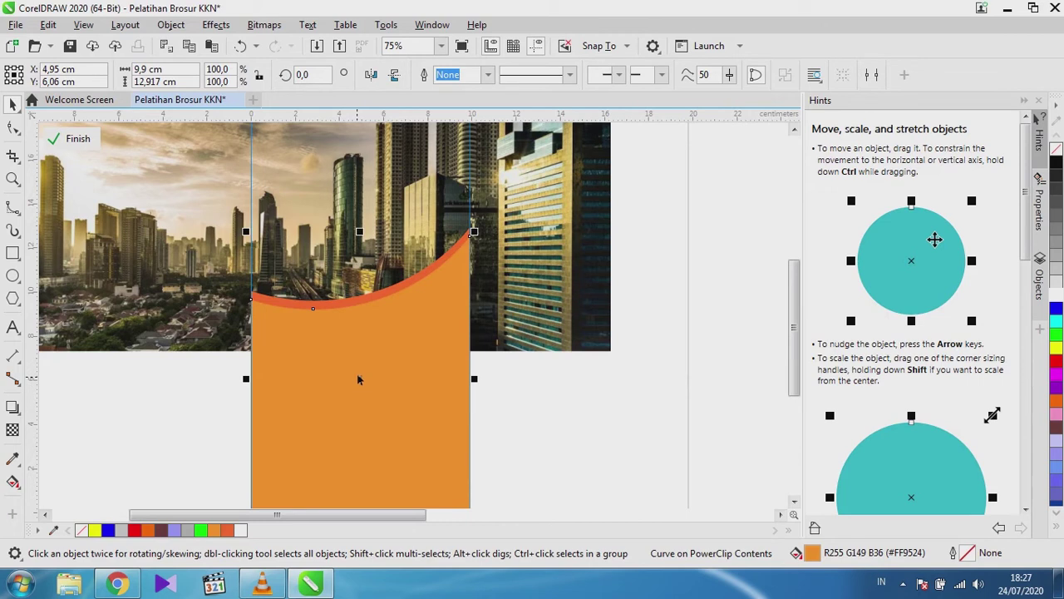
scroll(465, 240, up, 2)
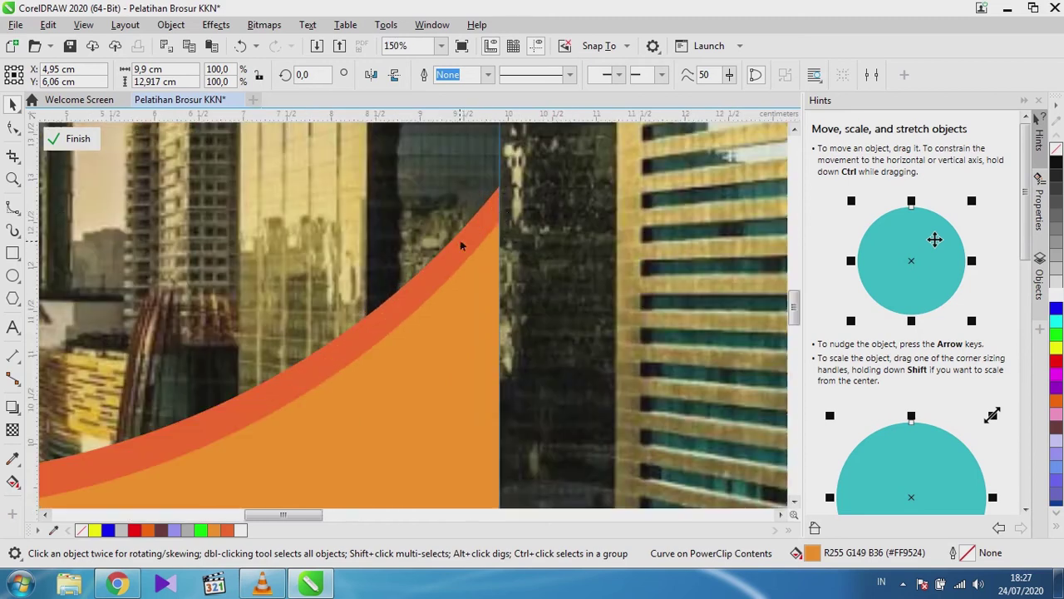
scroll(463, 242, down, 2)
scroll(464, 242, up, 1)
scroll(455, 246, up, 1)
scroll(455, 246, down, 2)
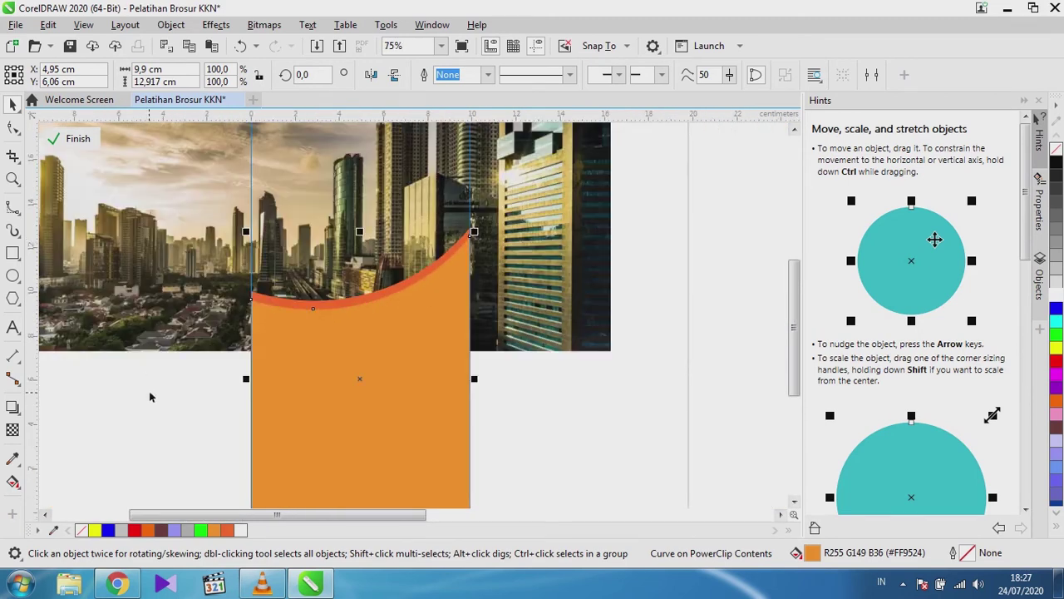
Finish PowerClip editing of the clipped photo panel.
click(58, 141)
scroll(381, 293, up, 1)
scroll(350, 293, down, 3)
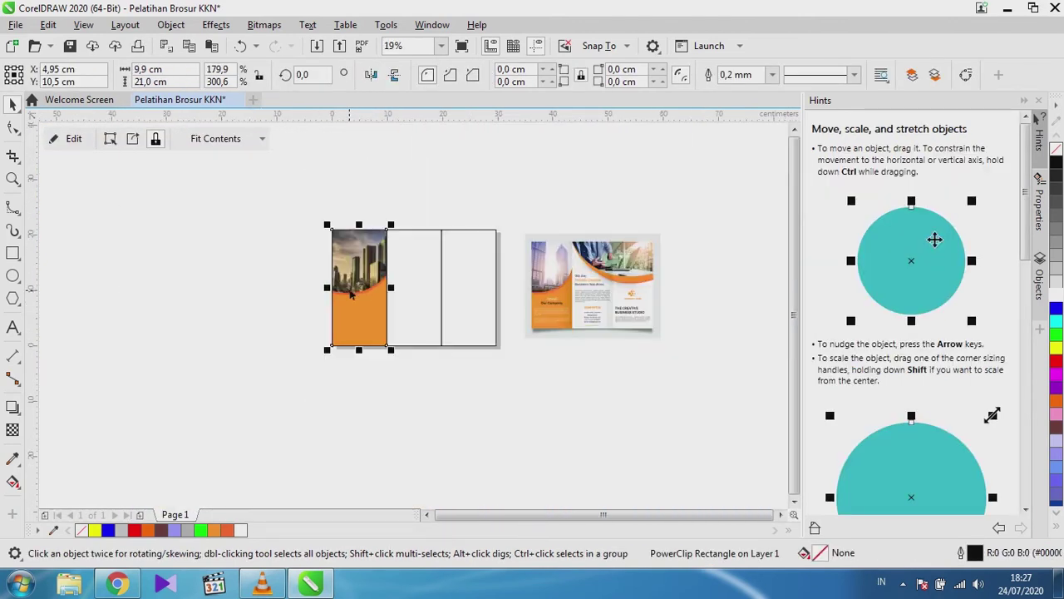
scroll(351, 293, up, 2)
Create an 'About Company' text object beside the page.
click(13, 326)
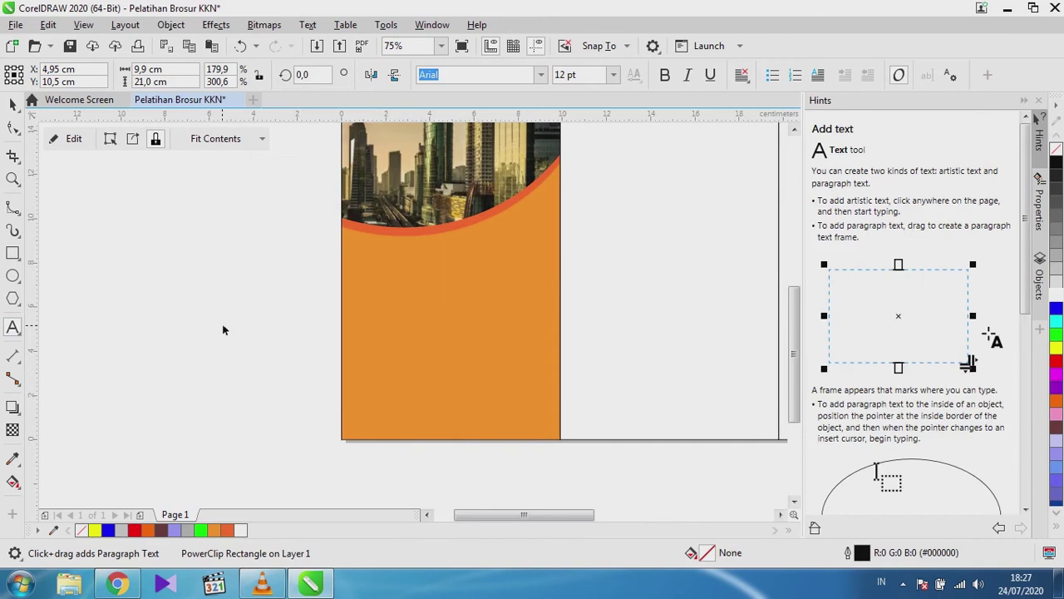
click(222, 330)
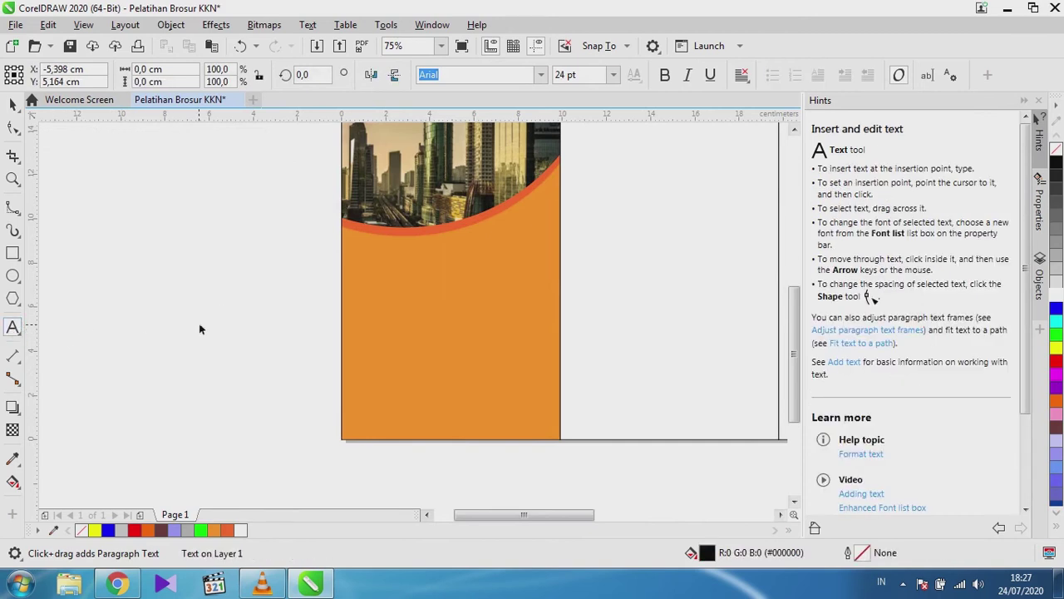
text(About )
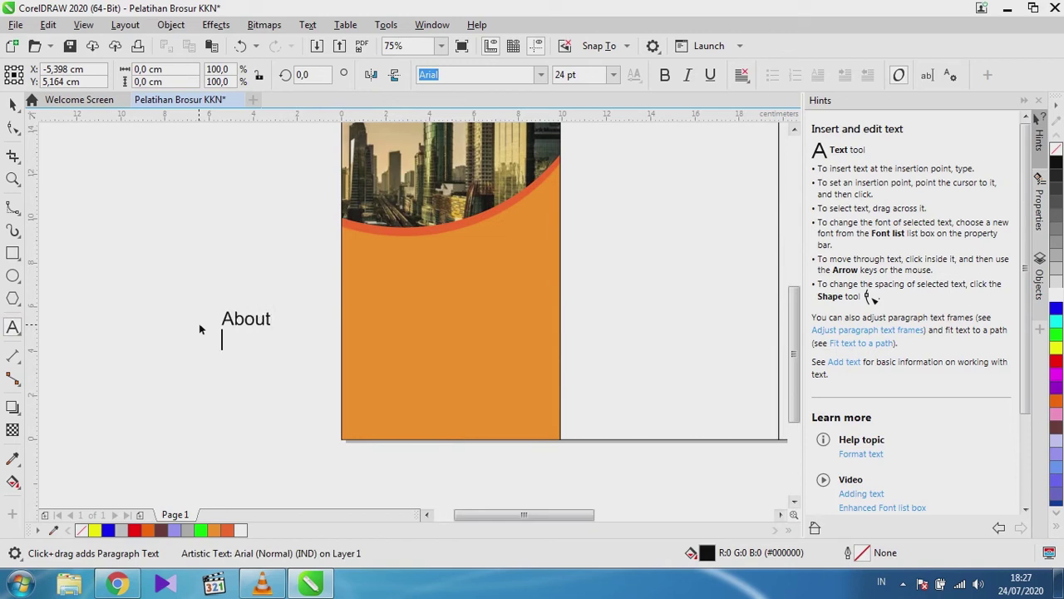
text(Company)
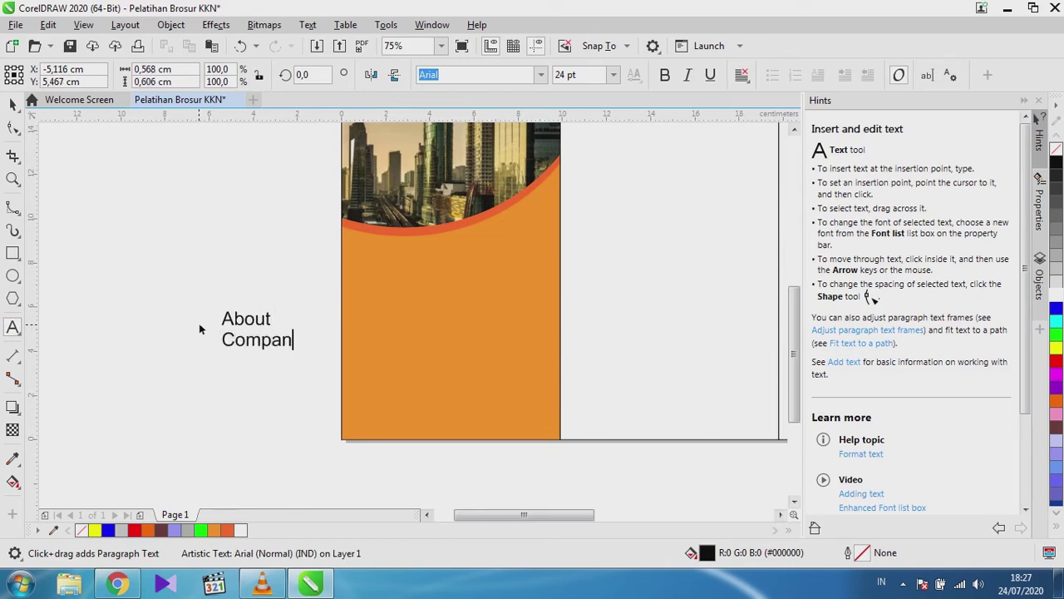
click(13, 103)
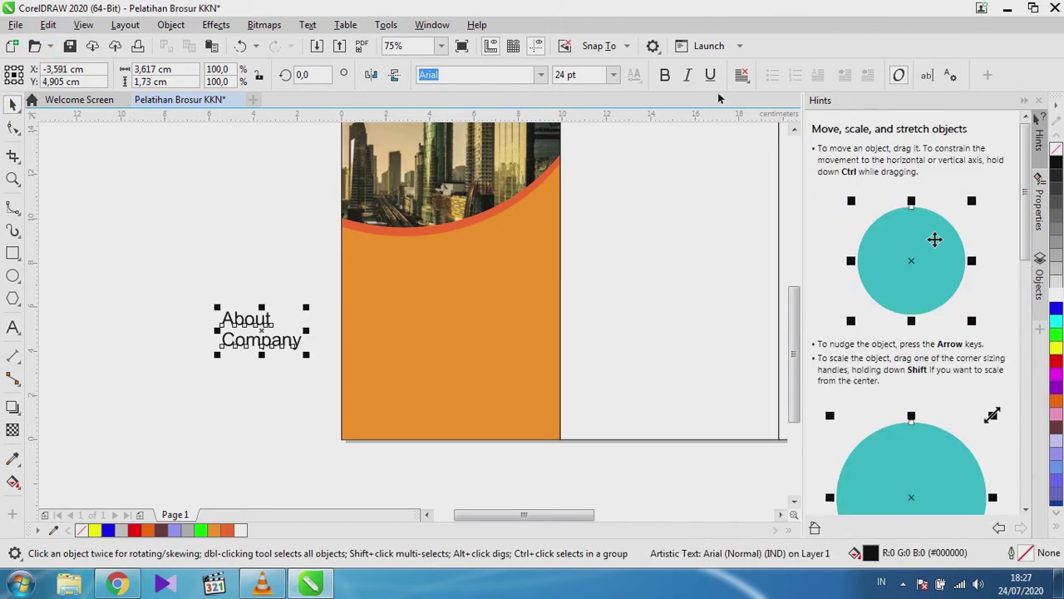
Center-align the heading, move it onto the orange panel and make 'About' white.
click(749, 75)
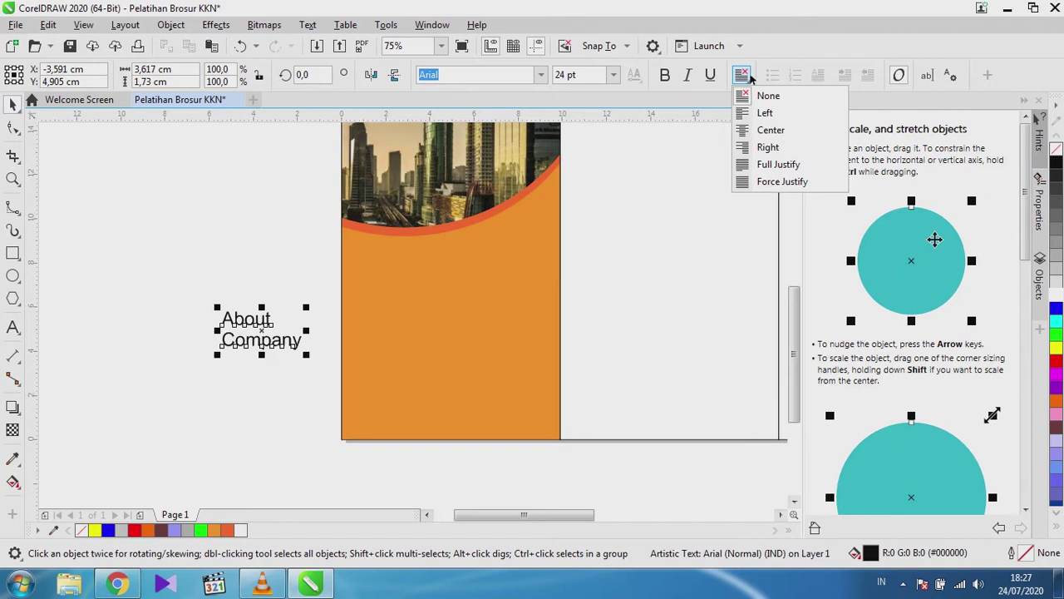
click(770, 130)
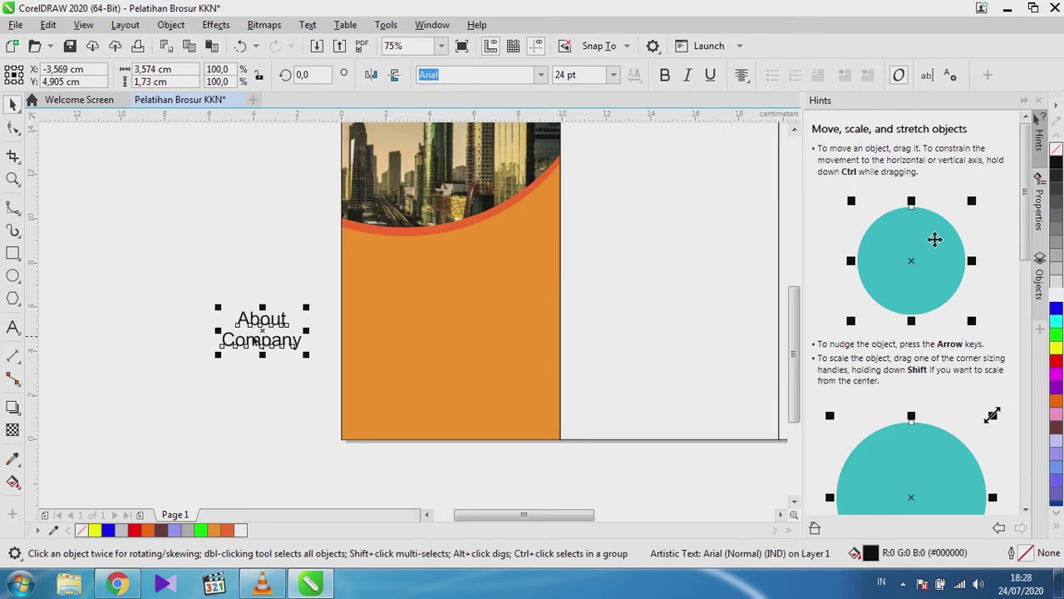
drag(264, 337, 480, 306)
double_click(447, 312)
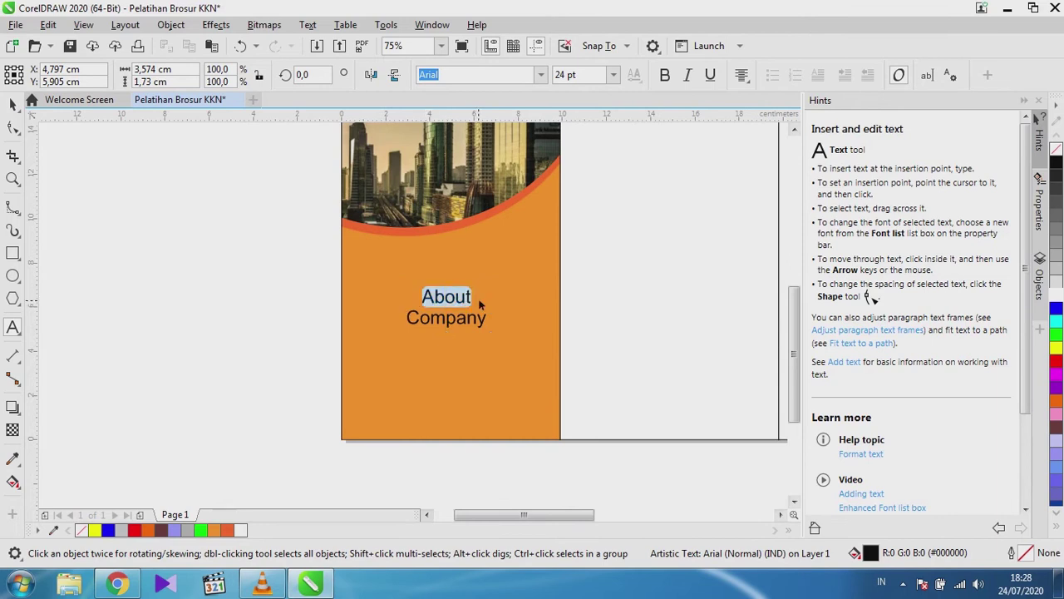
click(1056, 297)
scroll(363, 268, down, 4)
scroll(477, 276, up, 2)
scroll(674, 265, up, 2)
scroll(654, 267, down, 2)
scroll(280, 287, up, 2)
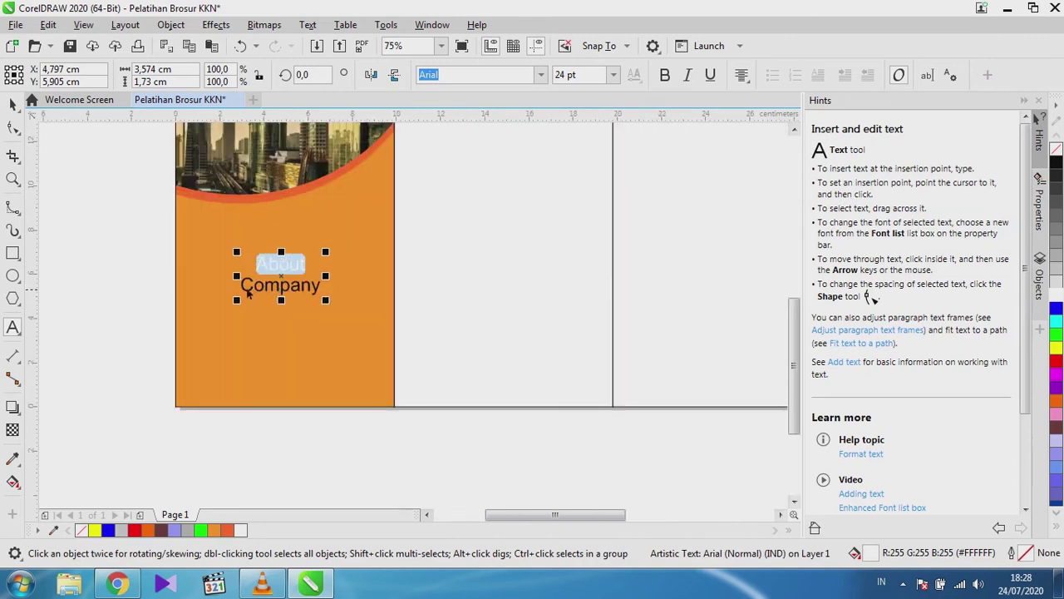
Edit the heading text to read 'About Our Company'.
click(242, 283)
text(our)
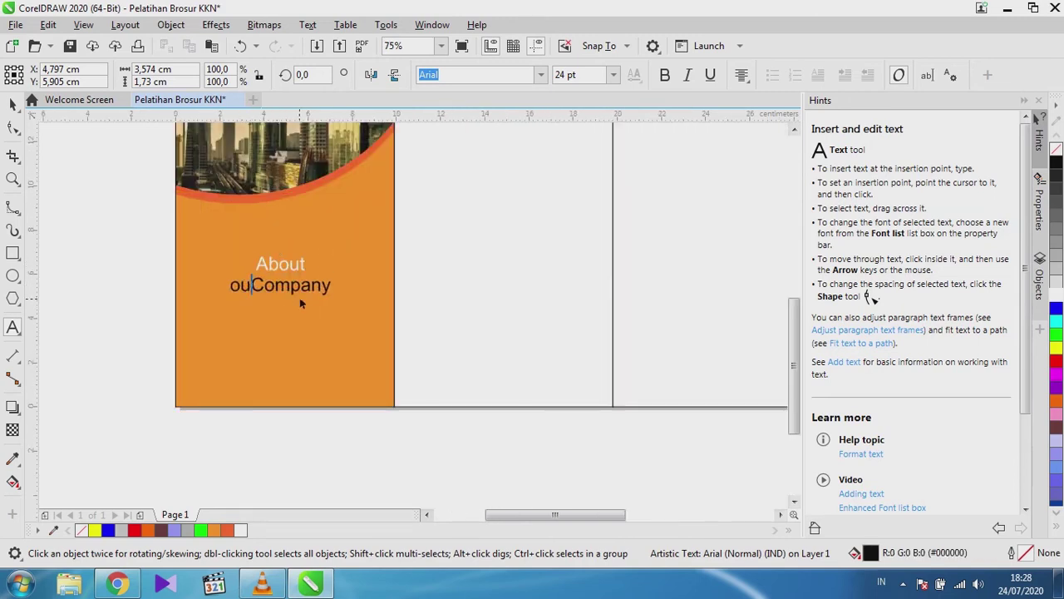
key(Left)
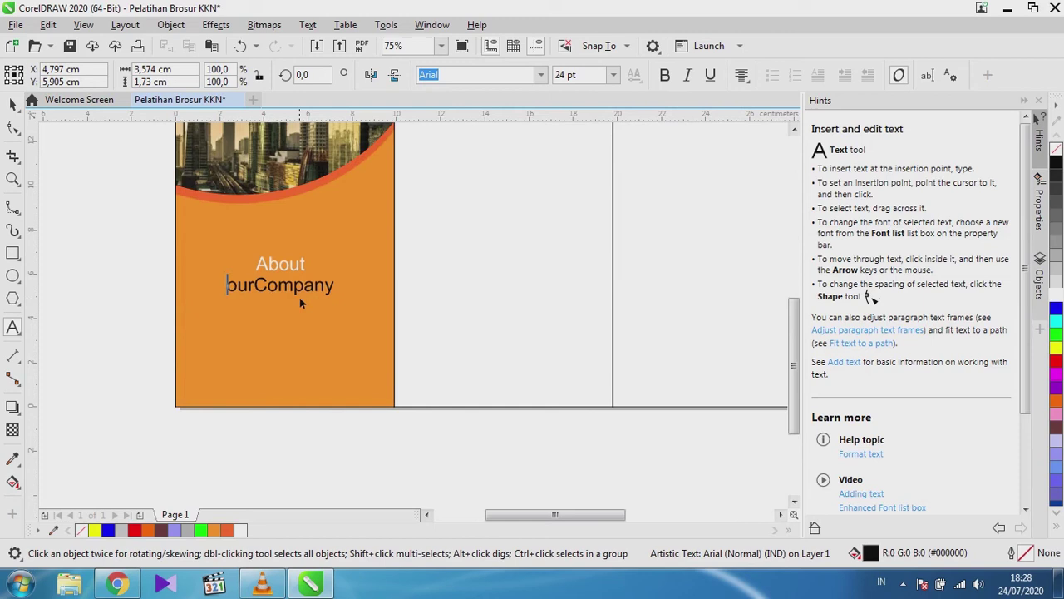
key(Delete)
text(O)
key(Right)
key(Right)
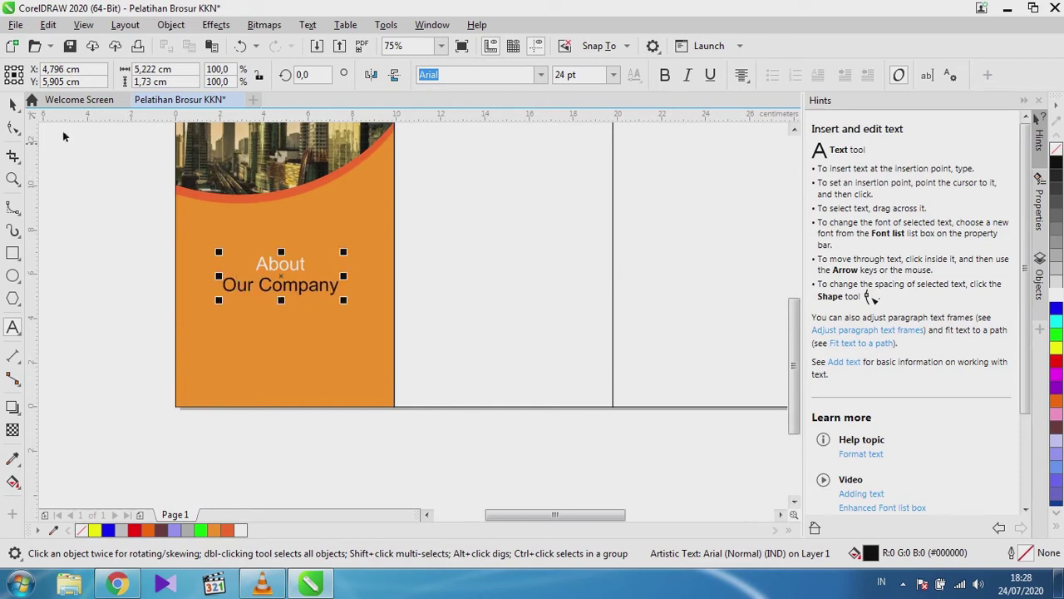
key(ctrl+space)
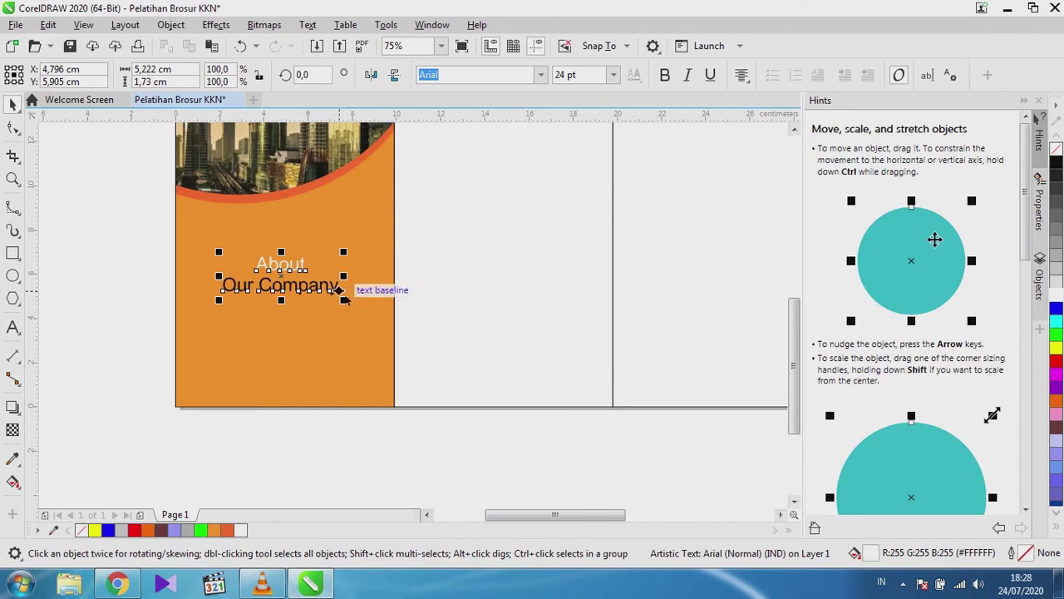
Scale the heading down to about 19.6 pt and move it higher on the panel.
drag(346, 304, 339, 299)
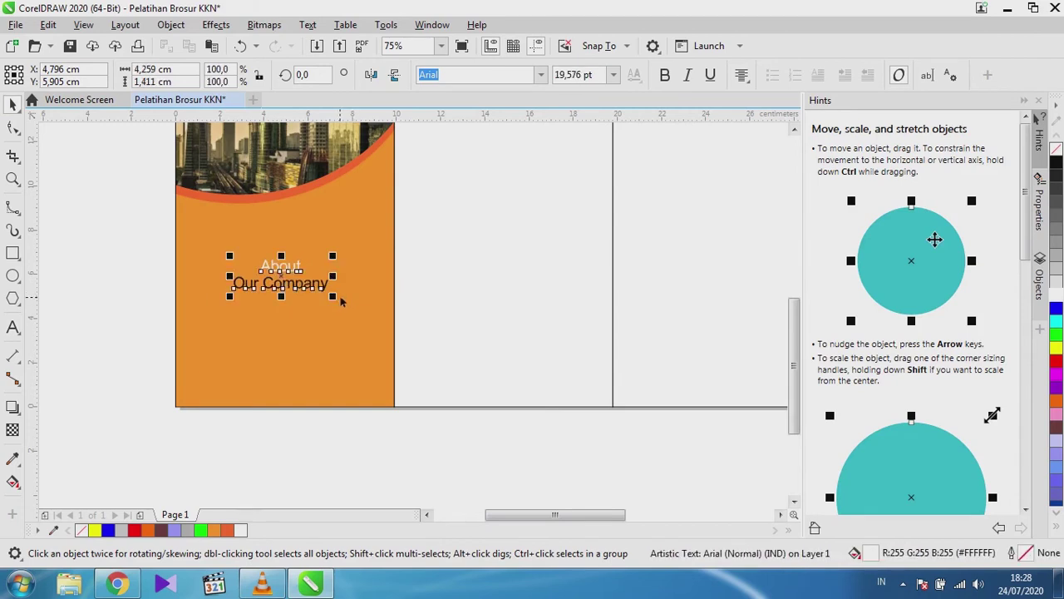
drag(281, 275, 282, 247)
click(155, 299)
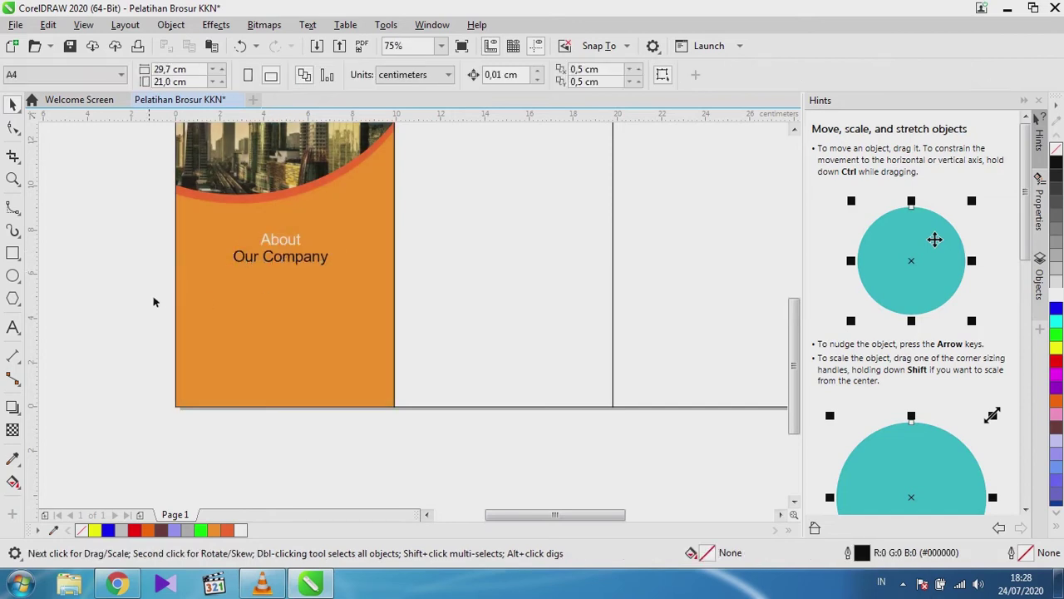
scroll(177, 314, down, 2)
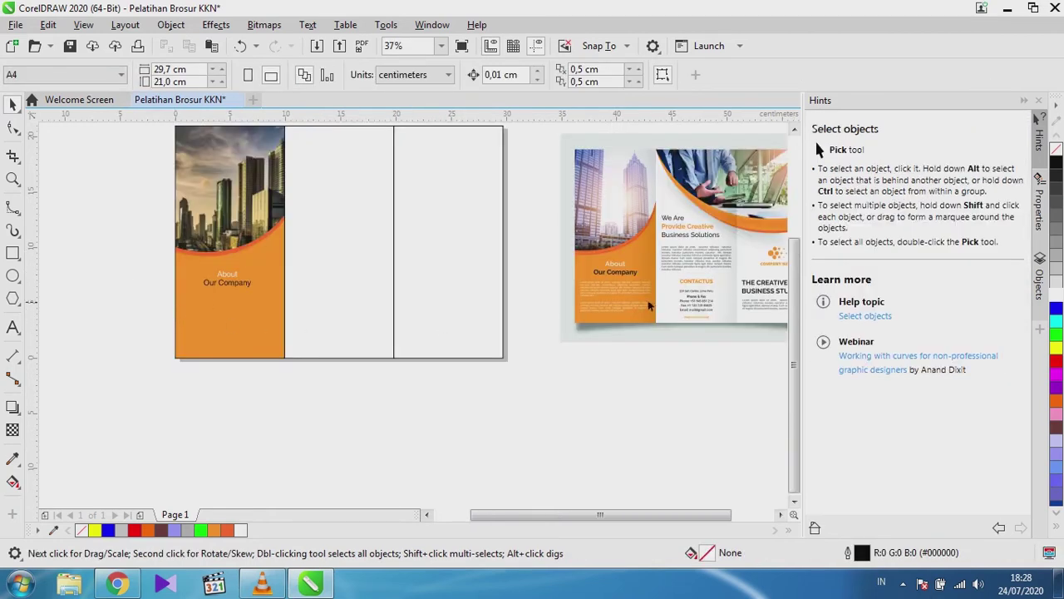
scroll(653, 305, up, 2)
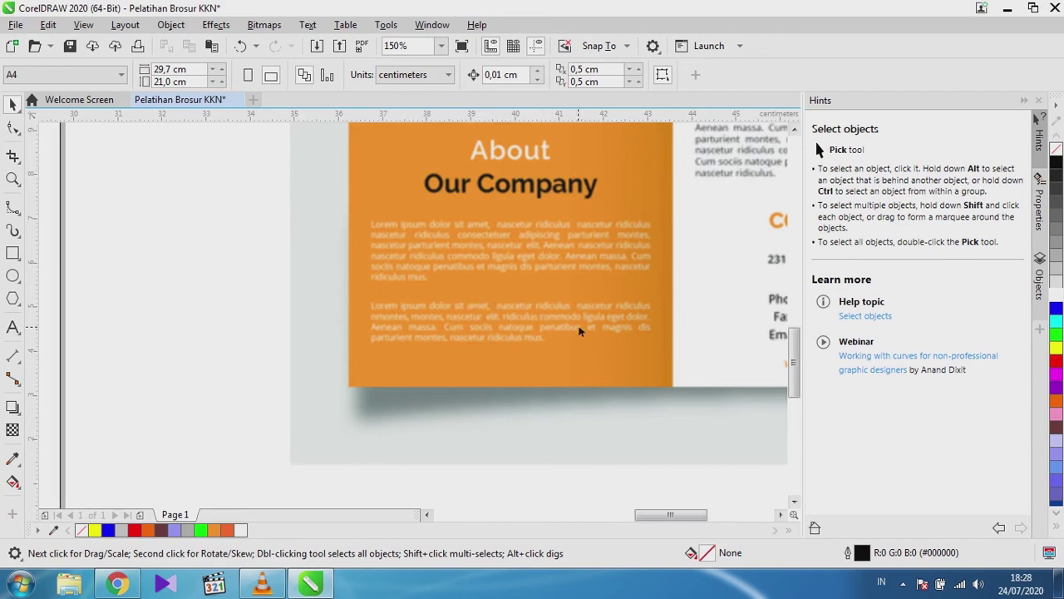
scroll(549, 268, down, 1)
scroll(492, 267, down, 2)
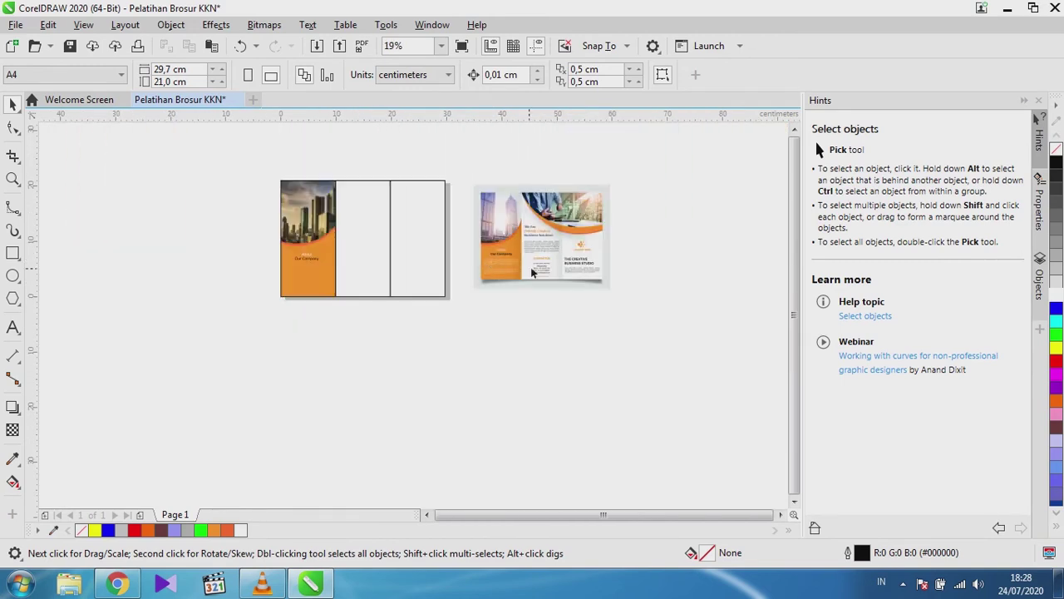
scroll(522, 268, up, 3)
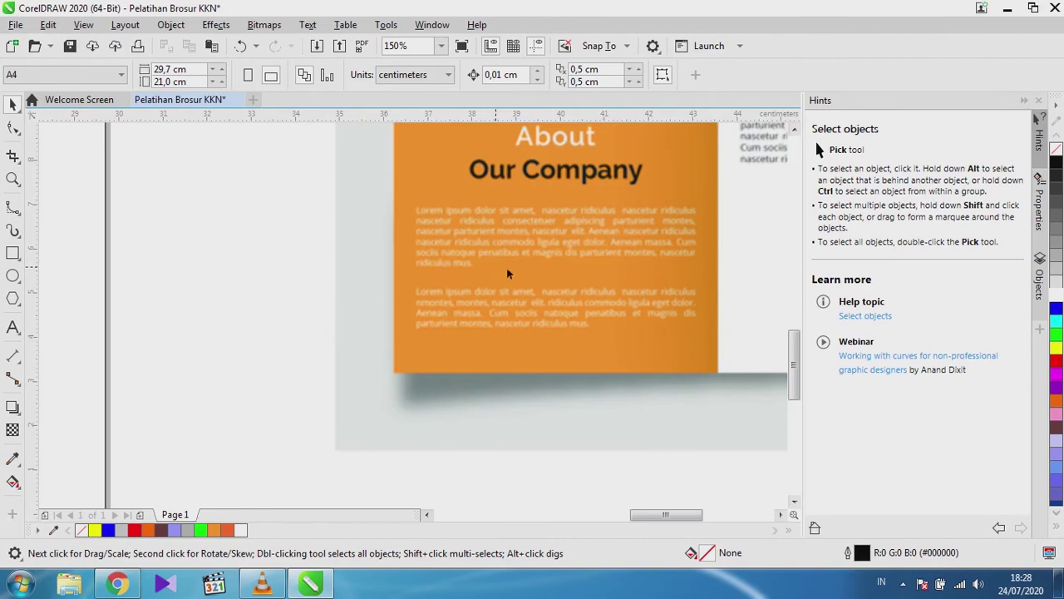
scroll(497, 271, down, 1)
scroll(276, 304, down, 1)
scroll(155, 305, down, 1)
scroll(115, 307, up, 1)
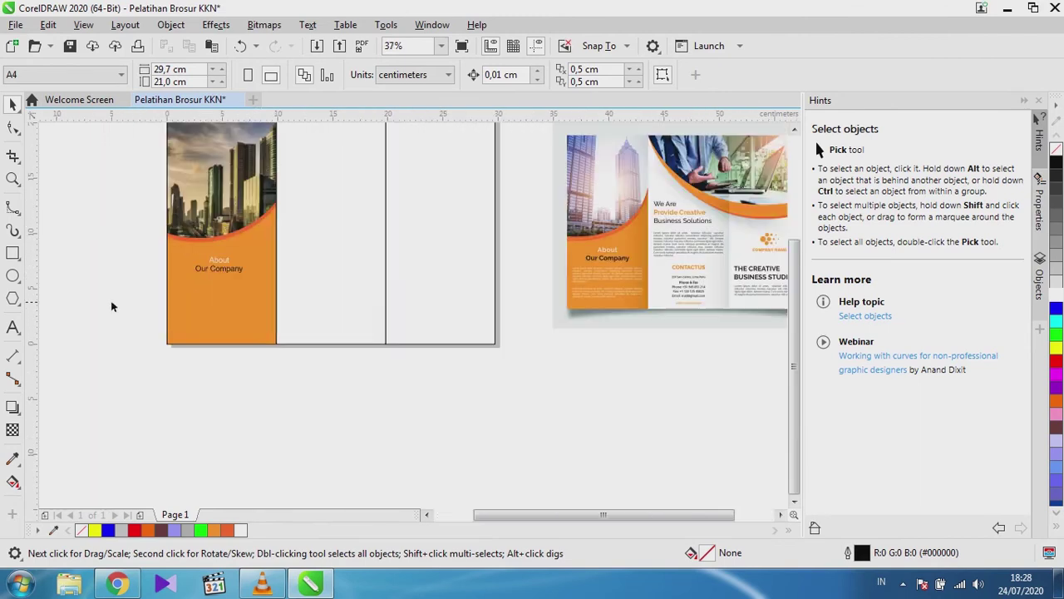
Draw a paragraph text frame under the heading and start typing the Karang Taruna Bulus dan Rendeng description.
click(8, 330)
drag(176, 289, 271, 330)
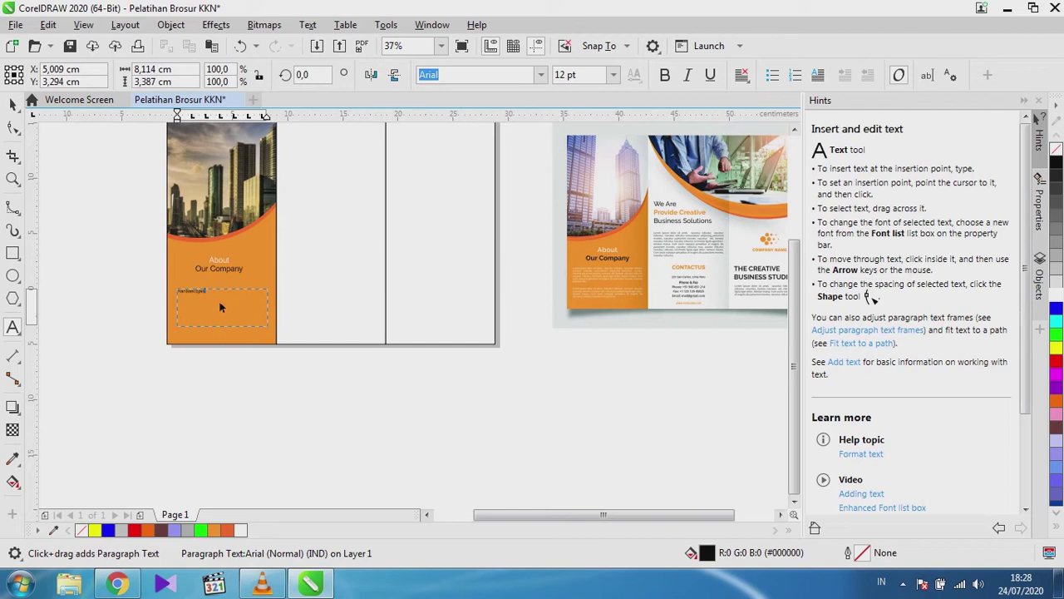
key(BackSpace)
key(BackSpace)
key(BackSpace)
key(BackSpace)
key(BackSpace)
key(BackSpace)
key(BackSpace)
key(BackSpace)
key(BackSpace)
key(BackSpace)
key(BackSpace)
key(BackSpace)
scroll(212, 287, up, 2)
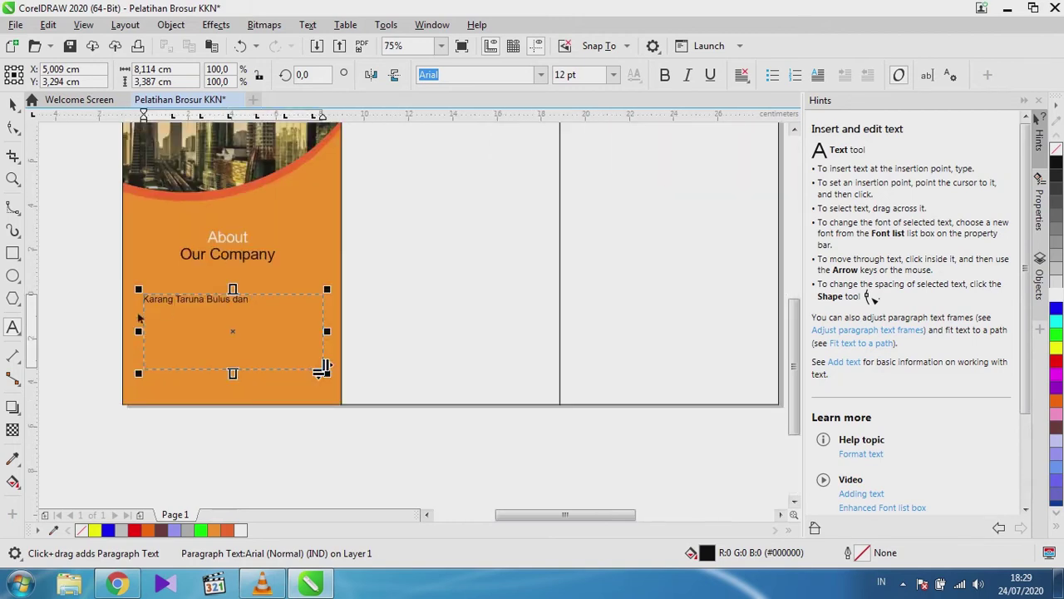
scroll(140, 317, up, 4)
text(Ren)
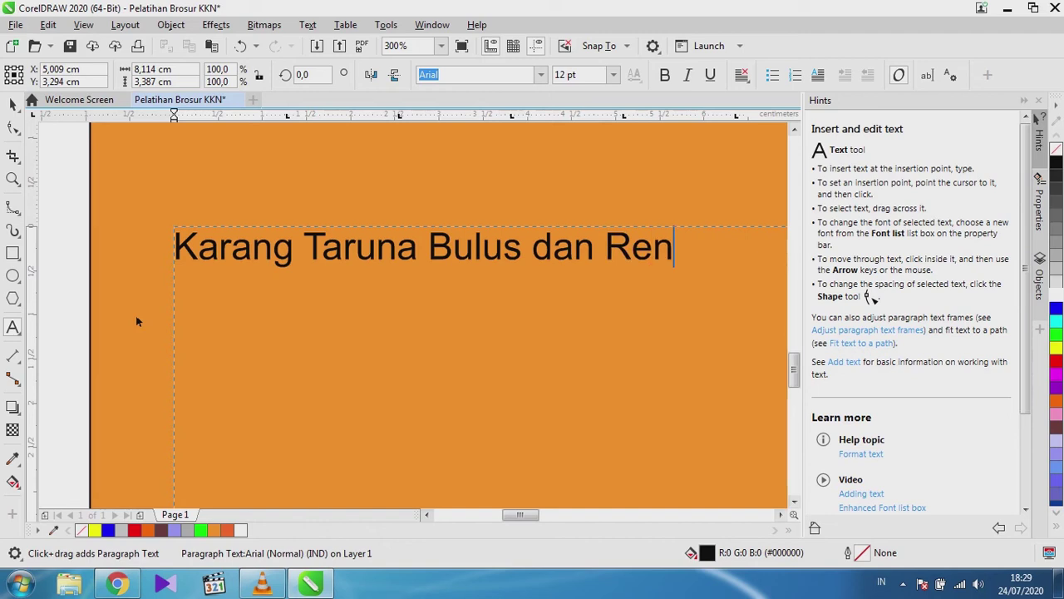
text(deng)
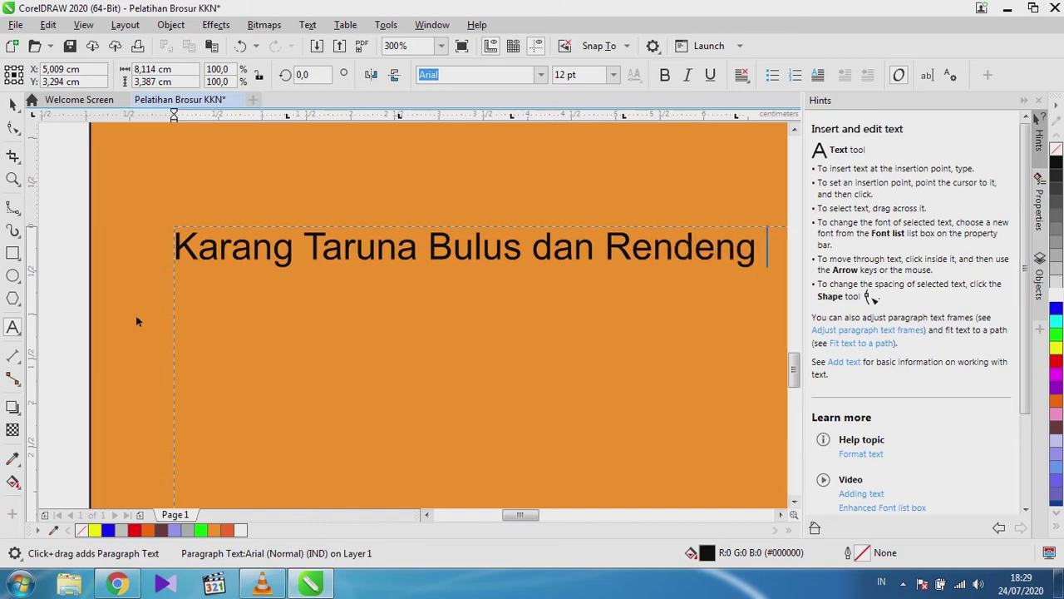
scroll(138, 321, down, 2)
Finish the description ending 'produktif dan lebih baik.' and nudge the frame up under the heading.
text(beke)
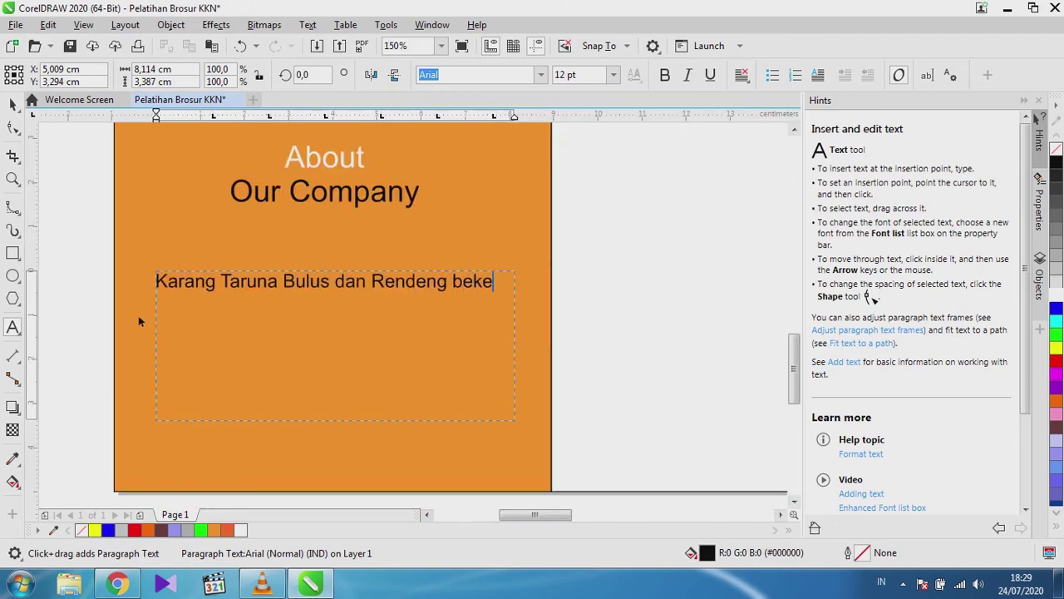
text(rjasa)
key(BackSpace)
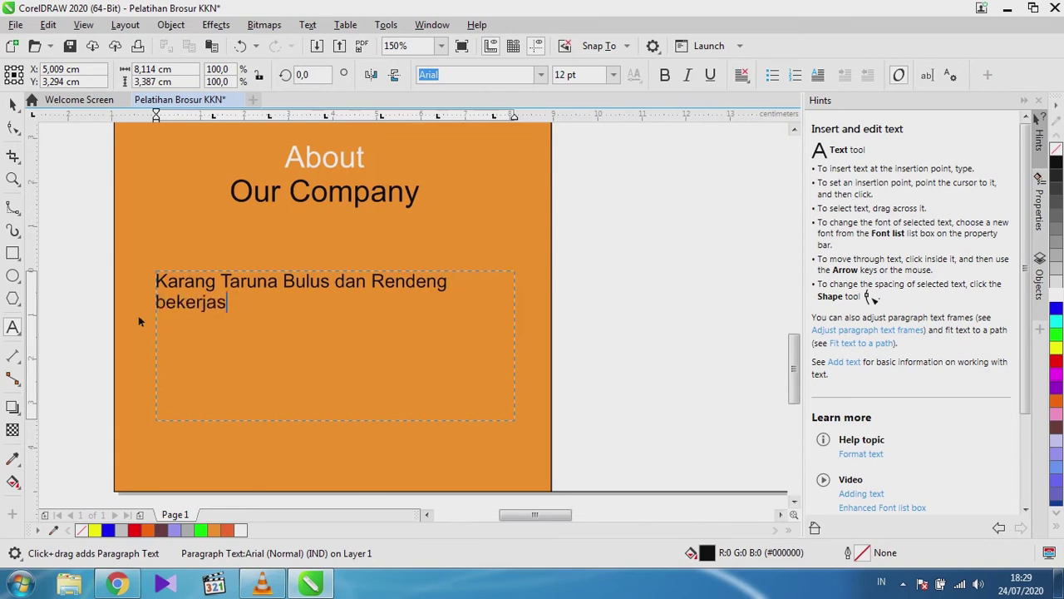
key(BackSpace)
key(BackSpace)
text(ja sama)
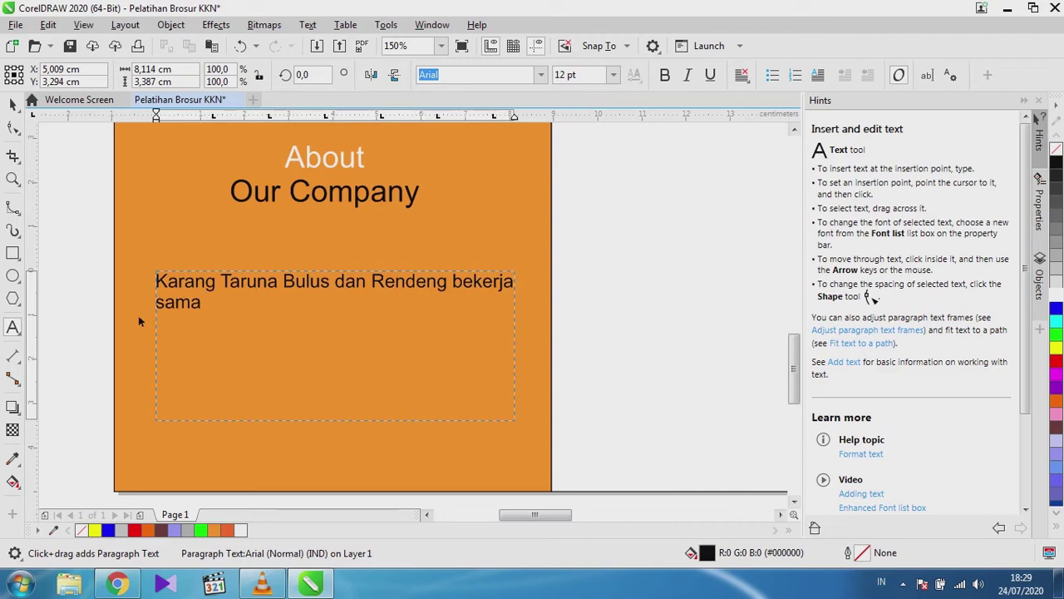
text( dalam memban)
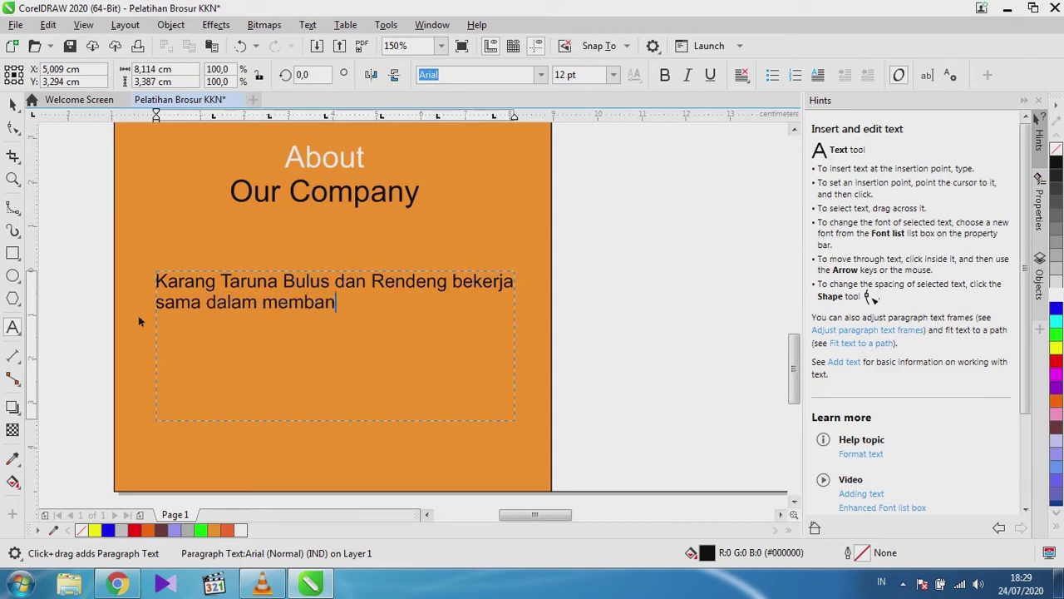
text(gun desa )
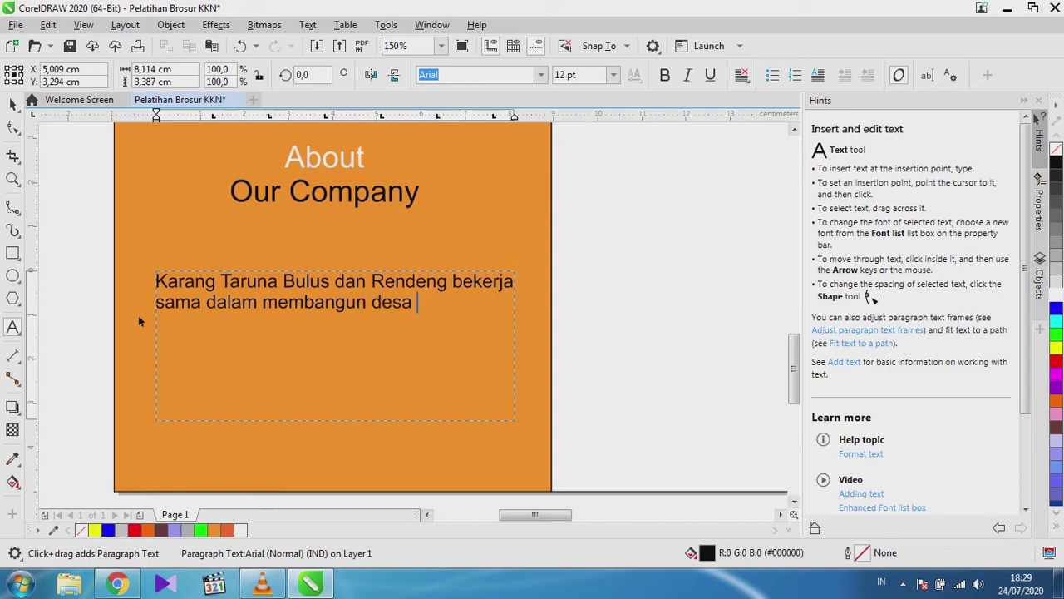
text(menjadi )
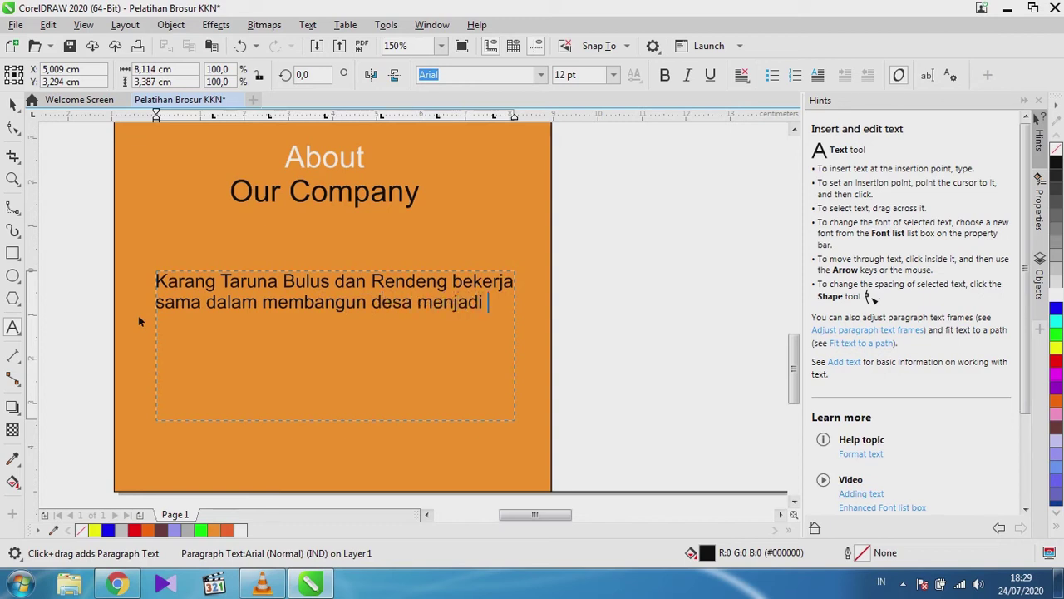
text(esa yang produkti)
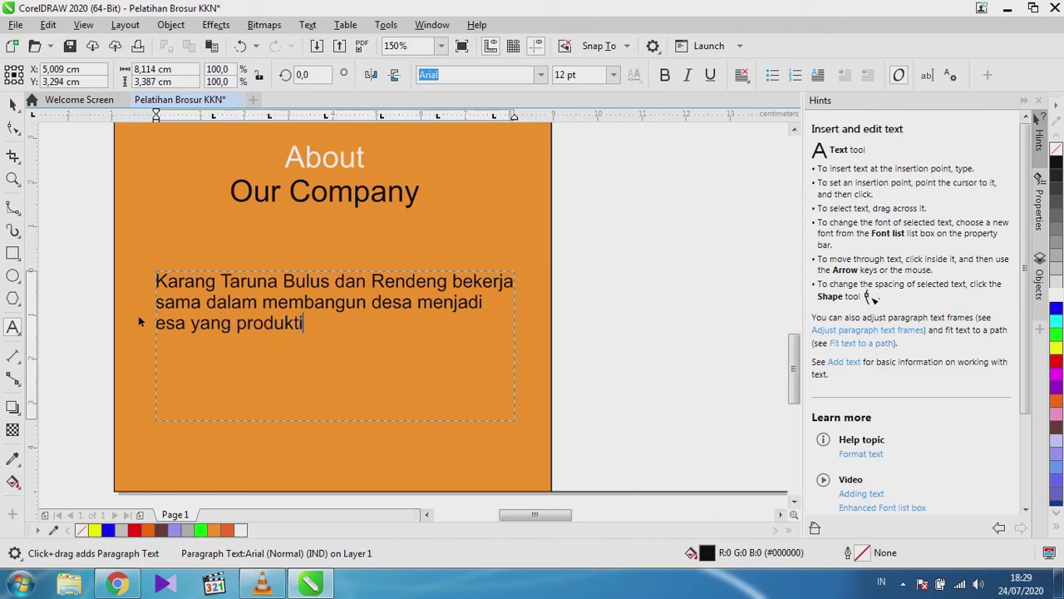
text(f dan lebih baik.)
scroll(109, 279, down, 2)
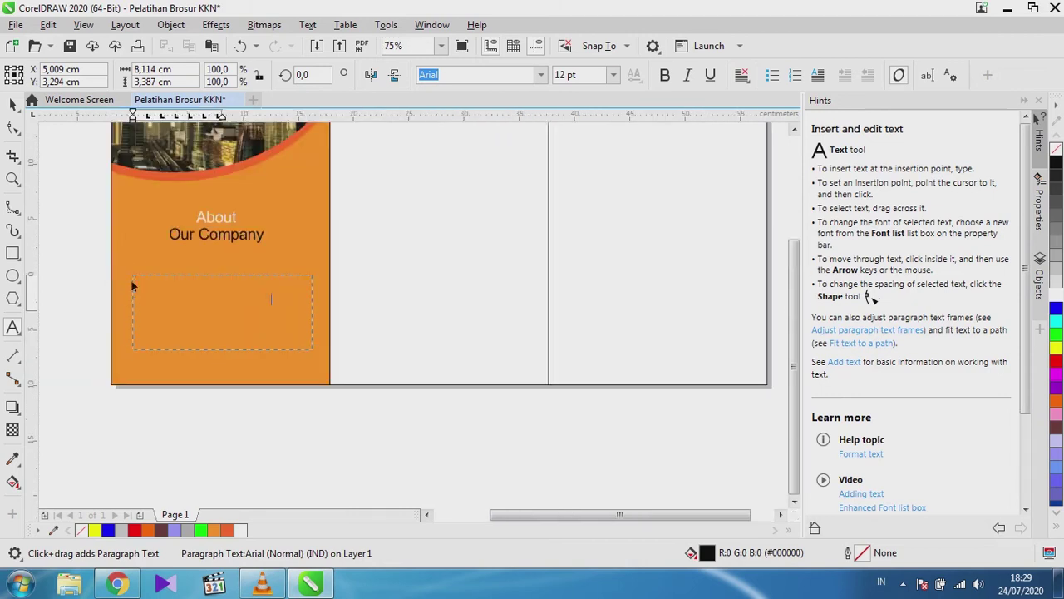
scroll(131, 286, down, 2)
scroll(302, 363, up, 2)
key(Escape)
drag(193, 293, 192, 275)
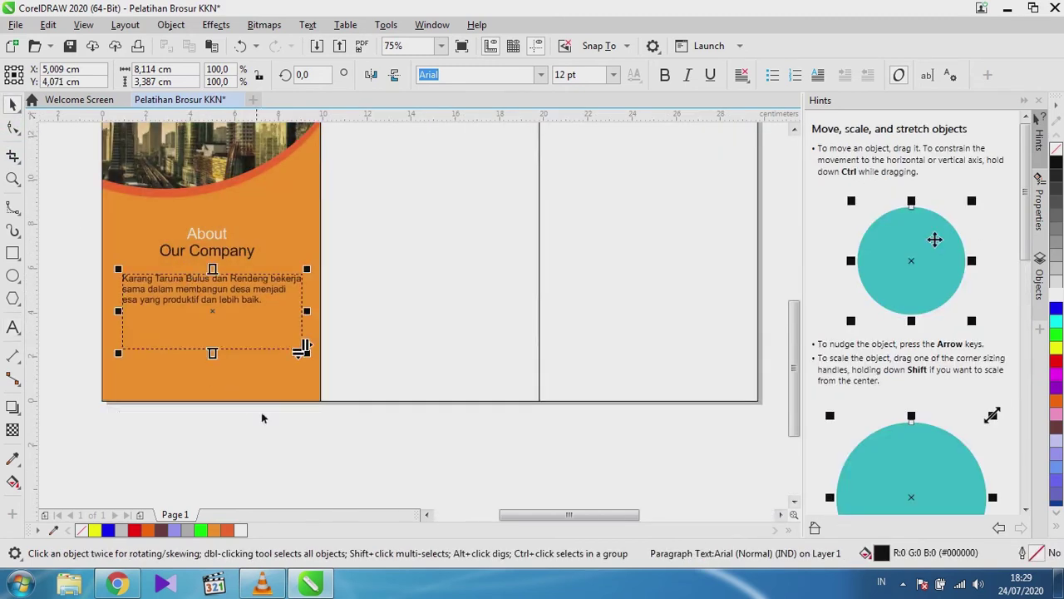
click(262, 417)
scroll(117, 352, down, 2)
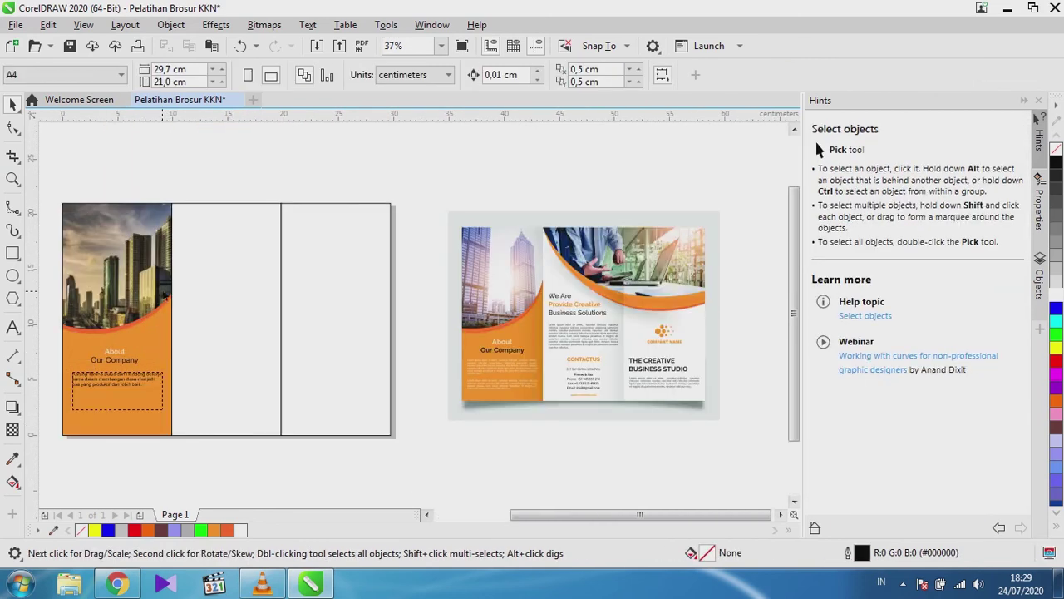
scroll(178, 279, down, 1)
scroll(187, 275, up, 1)
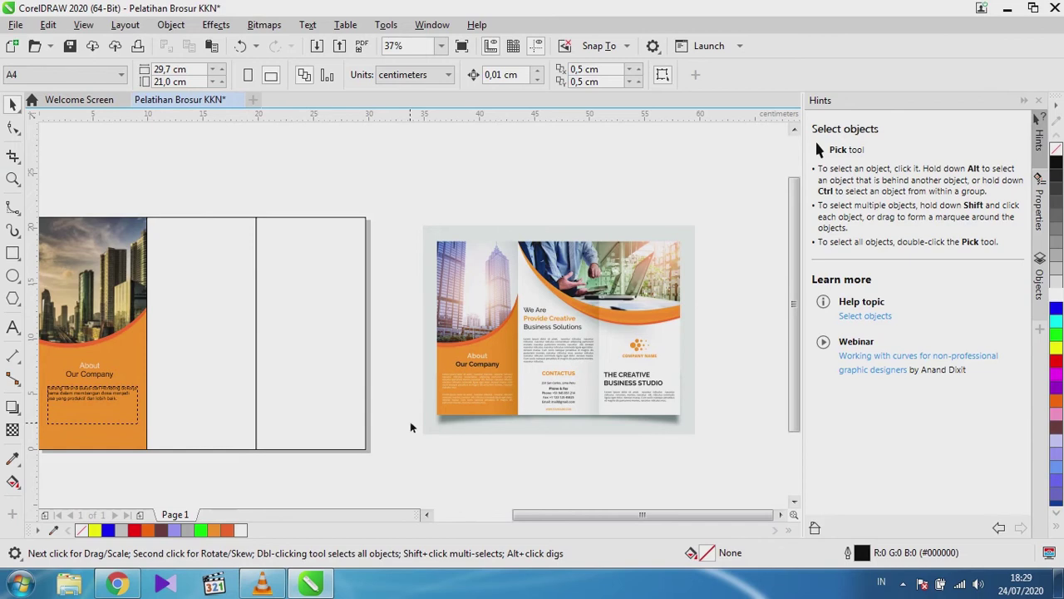
scroll(595, 280, up, 2)
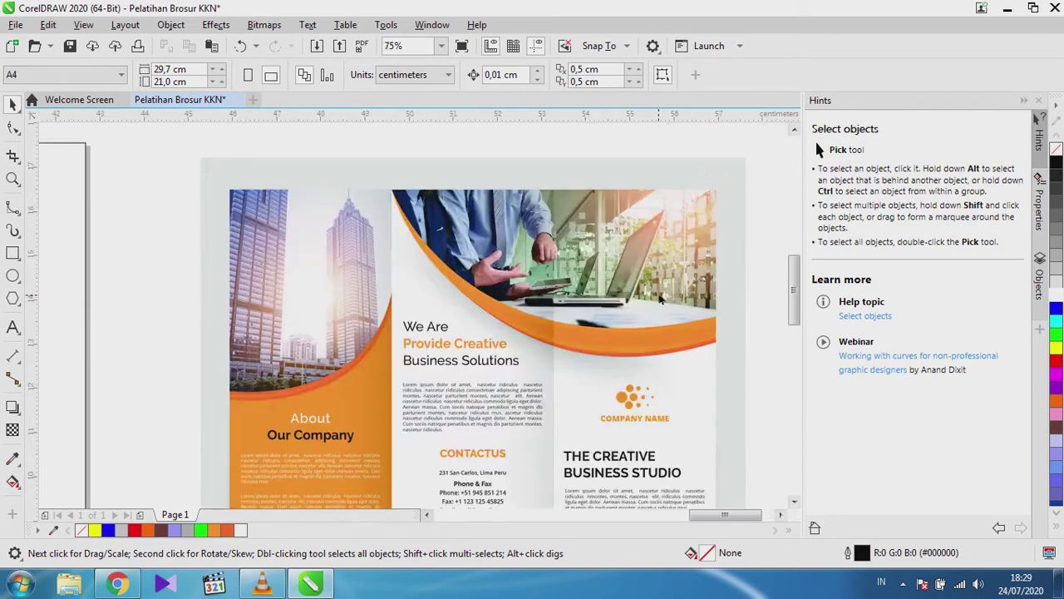
scroll(561, 266, down, 1)
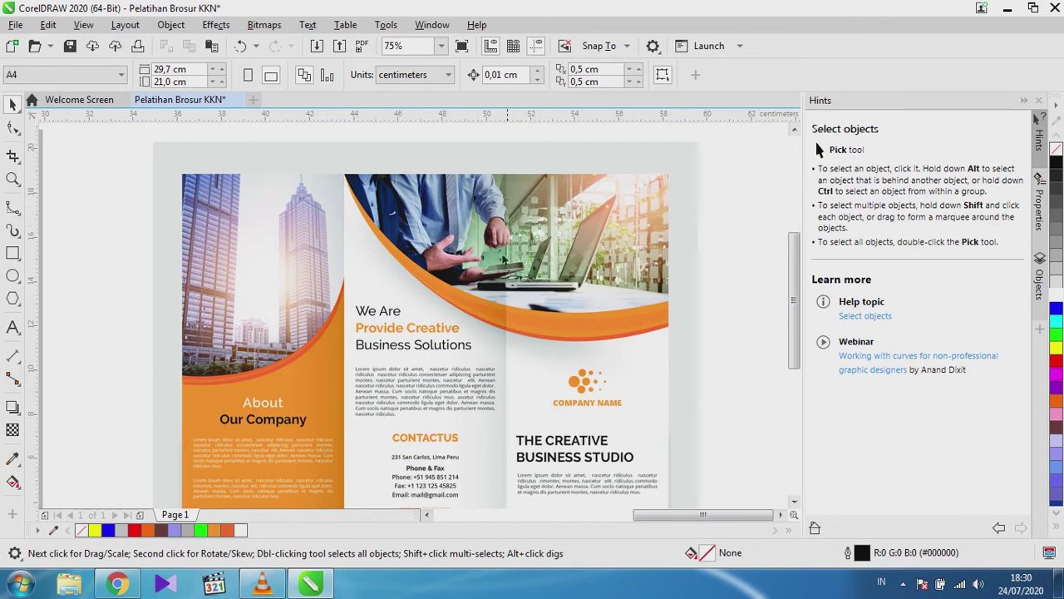
scroll(493, 250, down, 2)
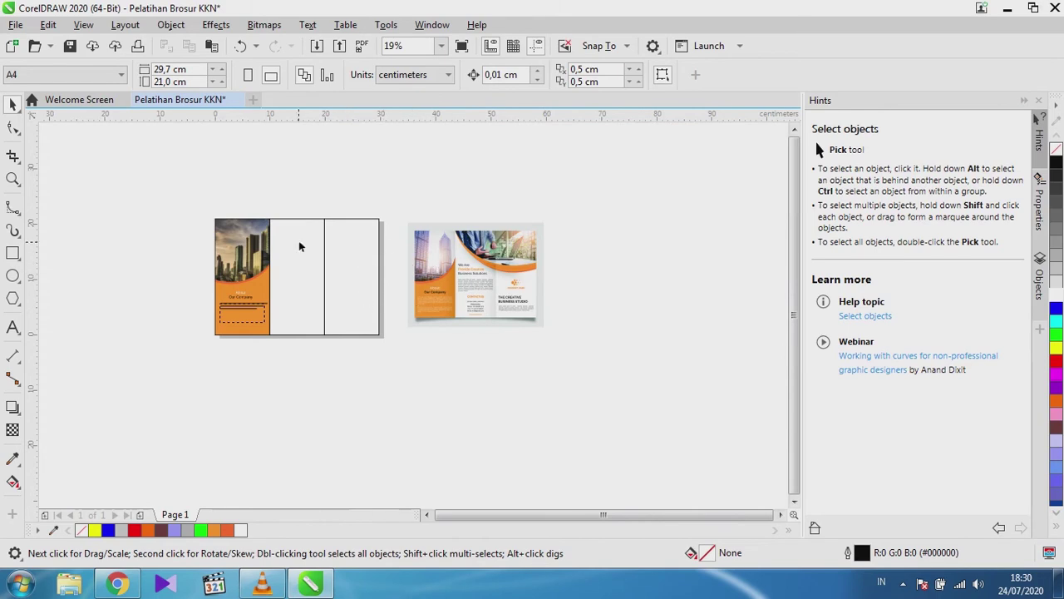
scroll(307, 246, up, 1)
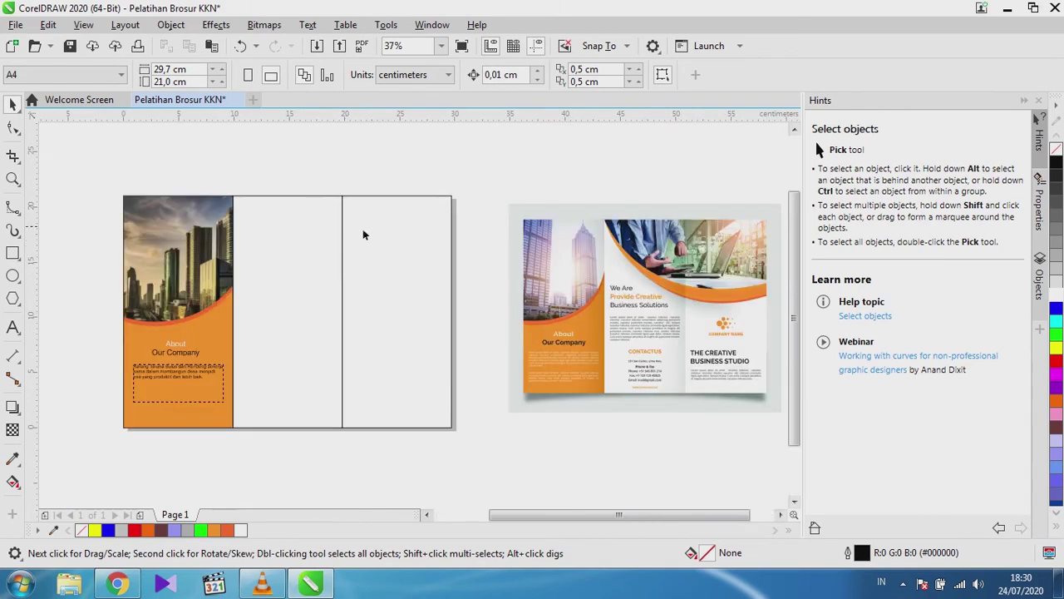
Select the middle and right panels together and Weld them into one wide empty shape.
click(270, 264)
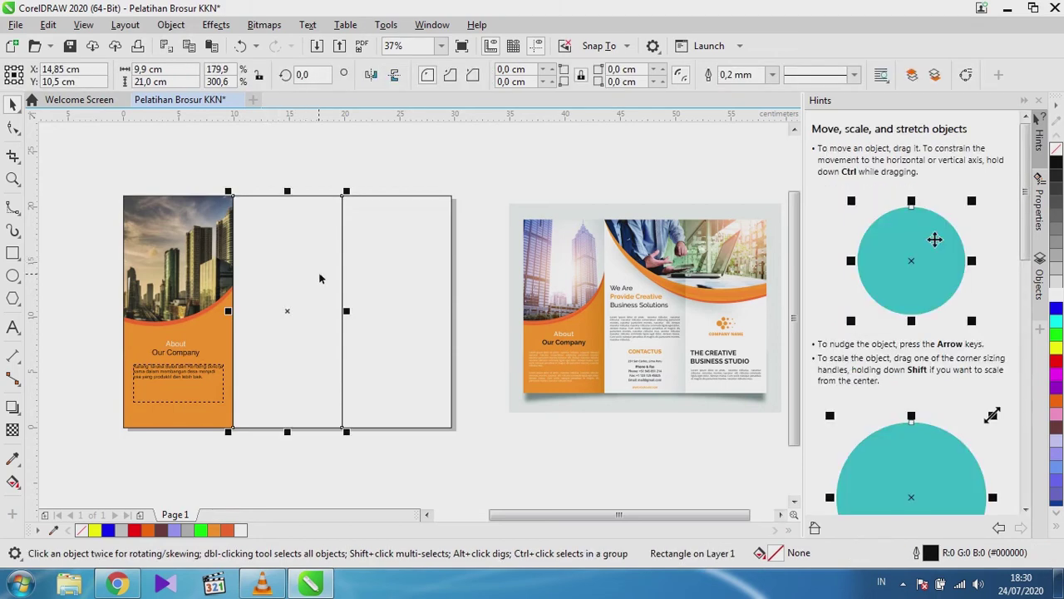
shift+click(407, 267)
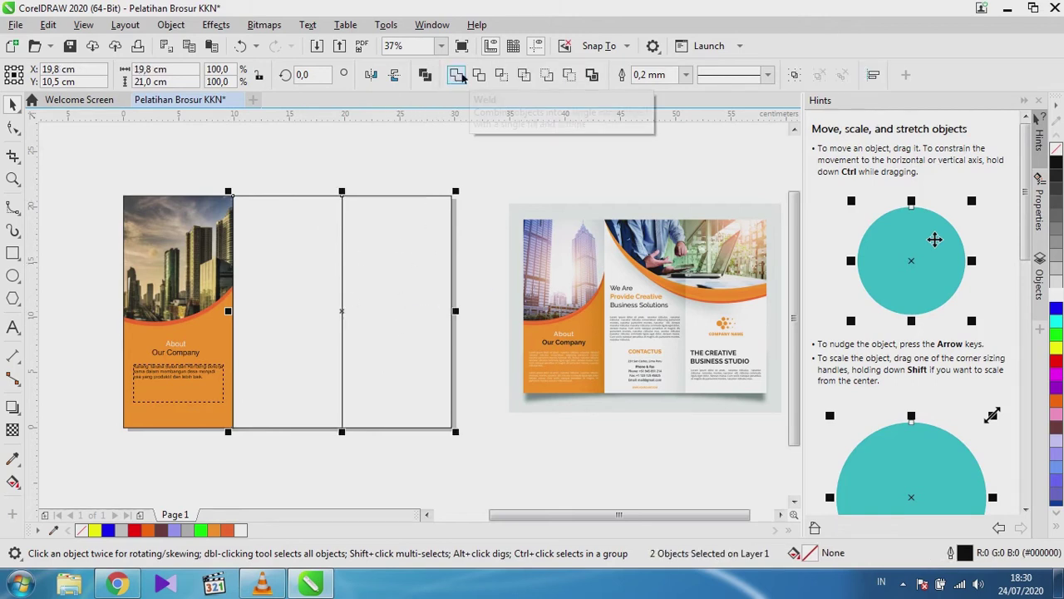
click(459, 75)
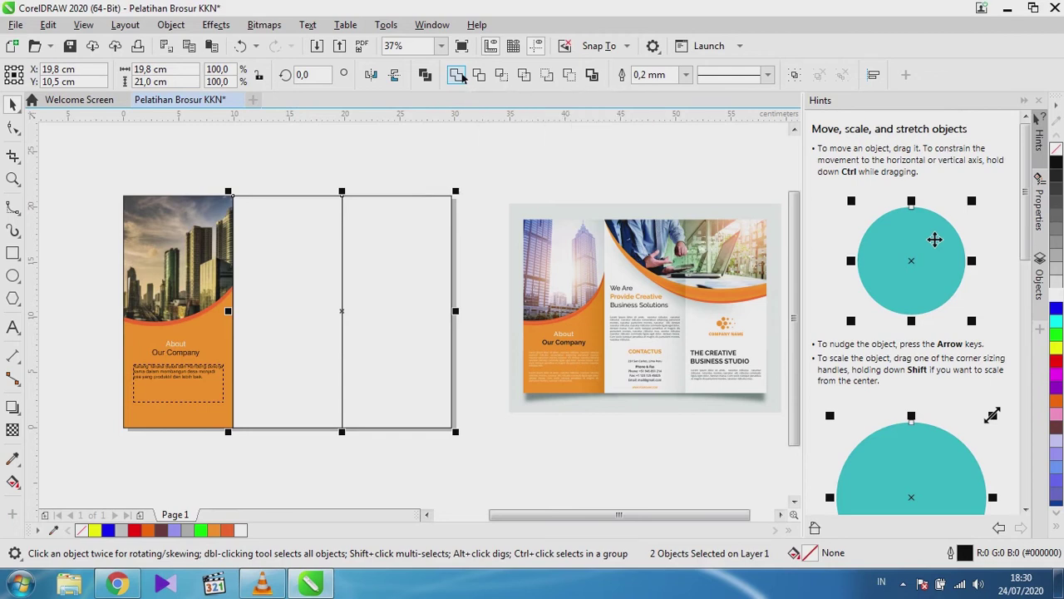
click(310, 255)
scroll(310, 255, down, 2)
scroll(309, 255, up, 2)
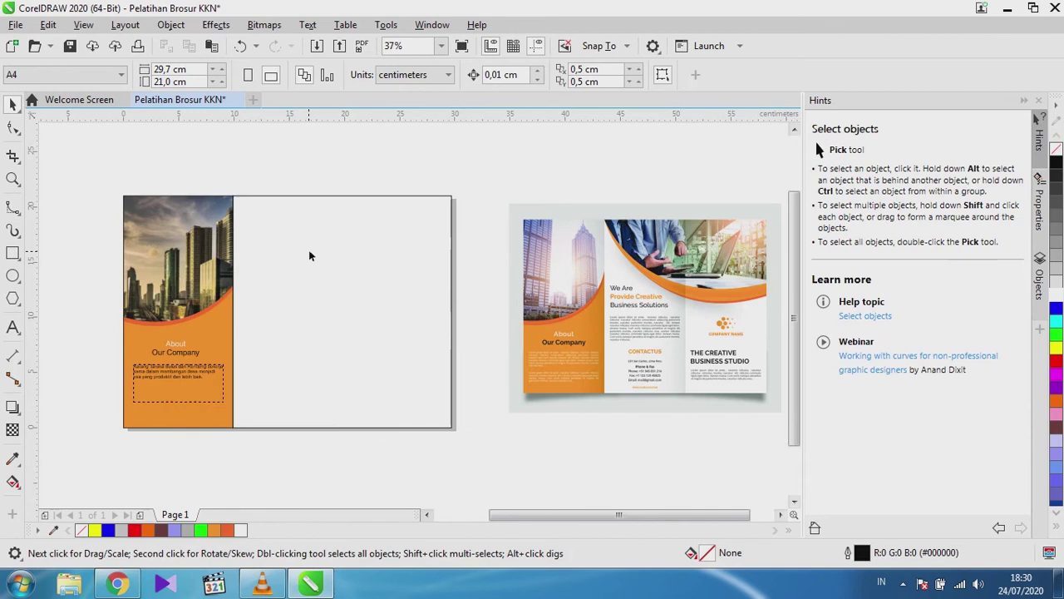
scroll(309, 255, down, 2)
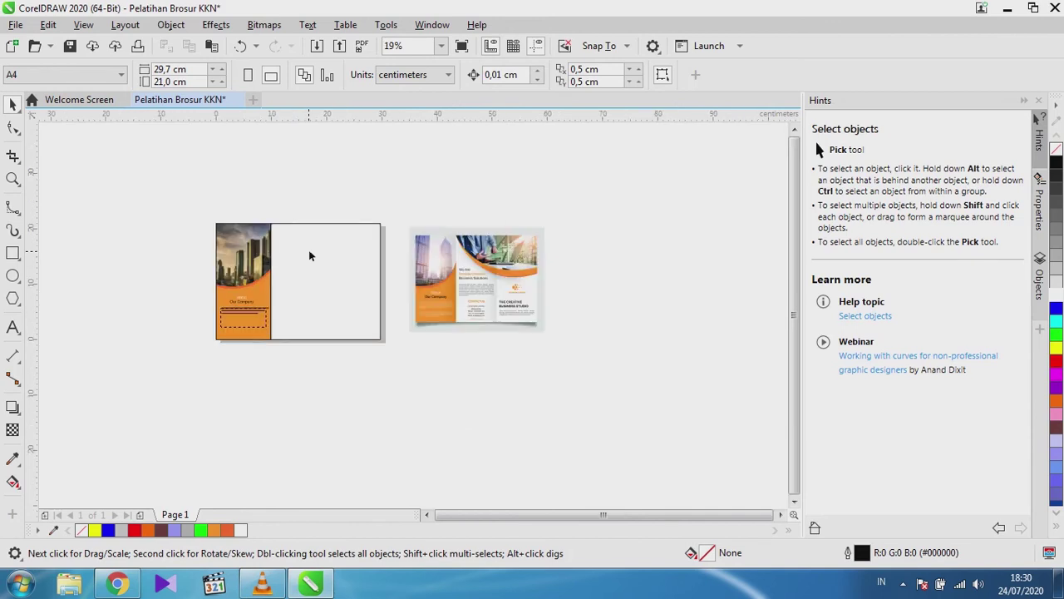
Copy the reference brochure image to the right and PowerClip it inside the welded panel frame.
click(465, 282)
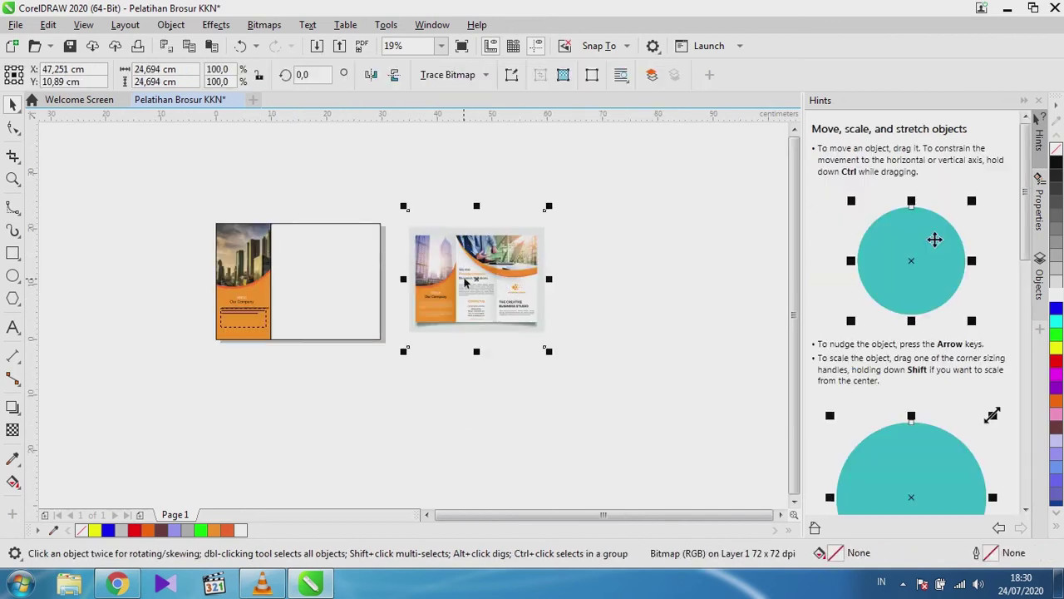
drag(465, 282, 613, 280)
right_click(615, 279)
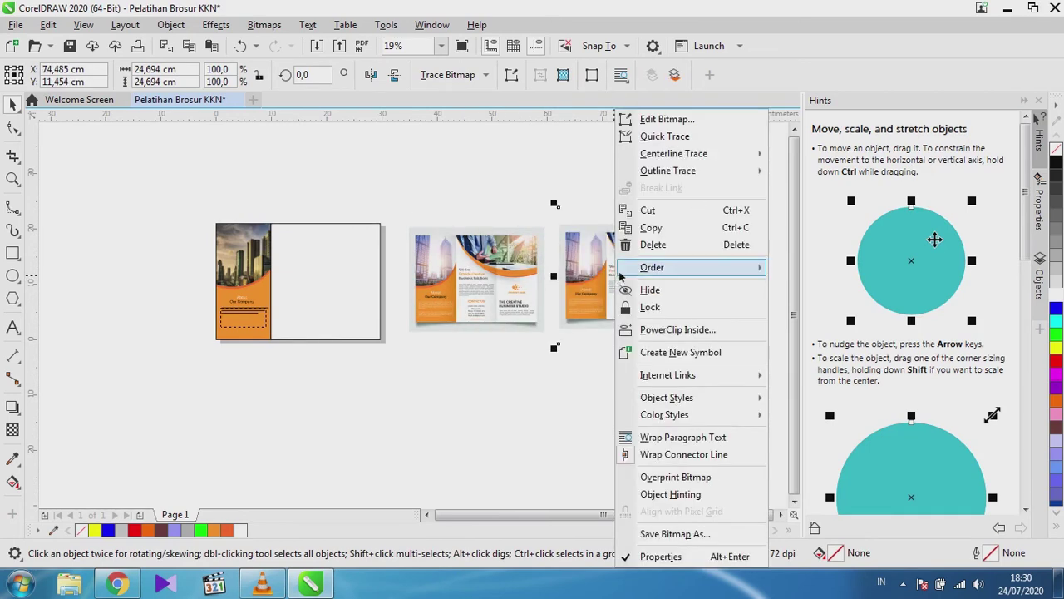
mouse_move(622, 274)
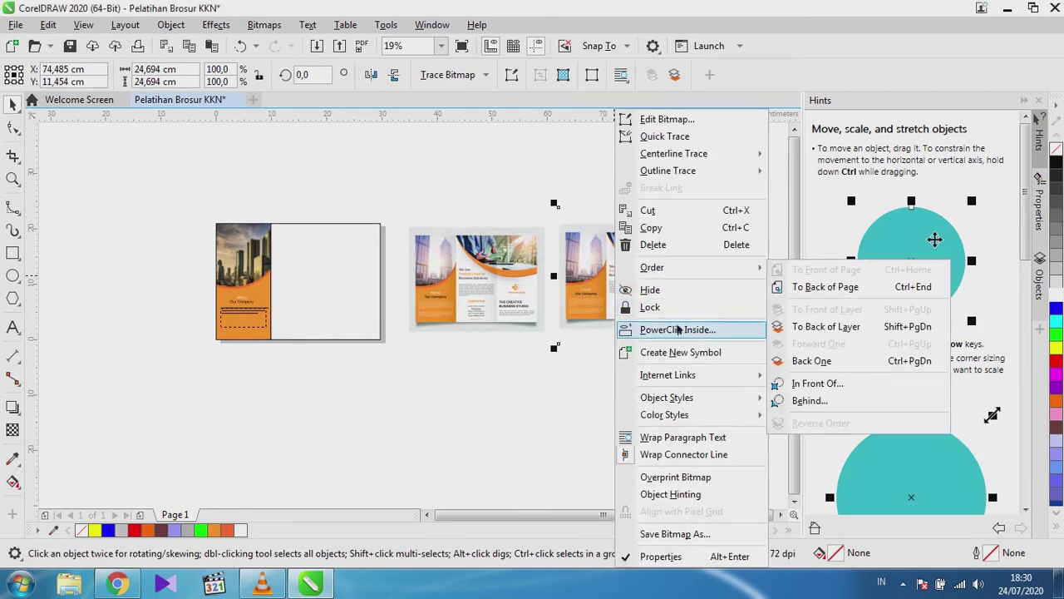
click(677, 330)
click(332, 240)
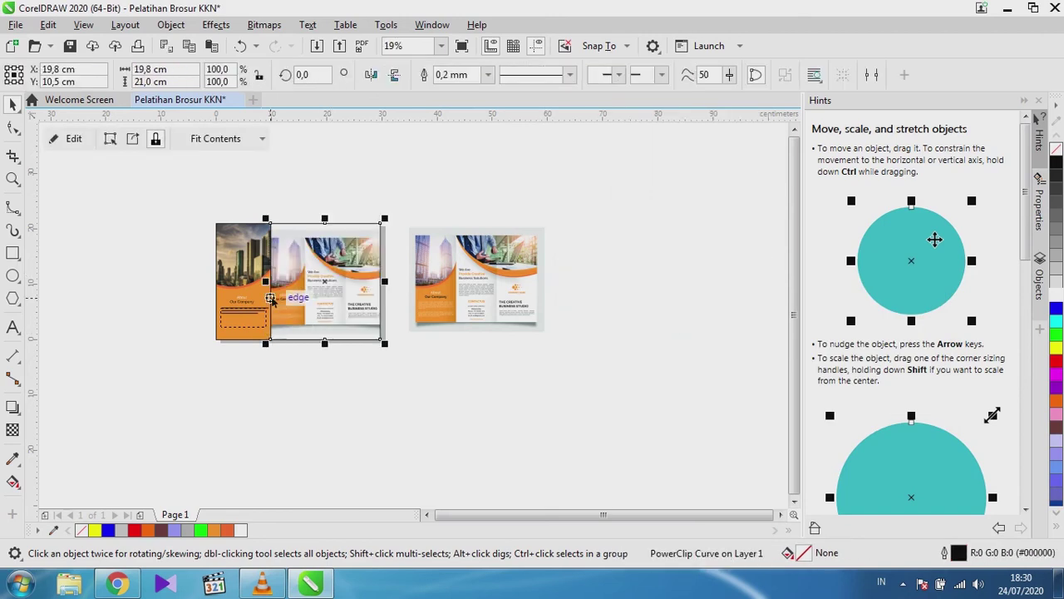
Edit the PowerClip contents, shift the brochure image to the right, then go to Chrome.
right_click(316, 298)
click(365, 108)
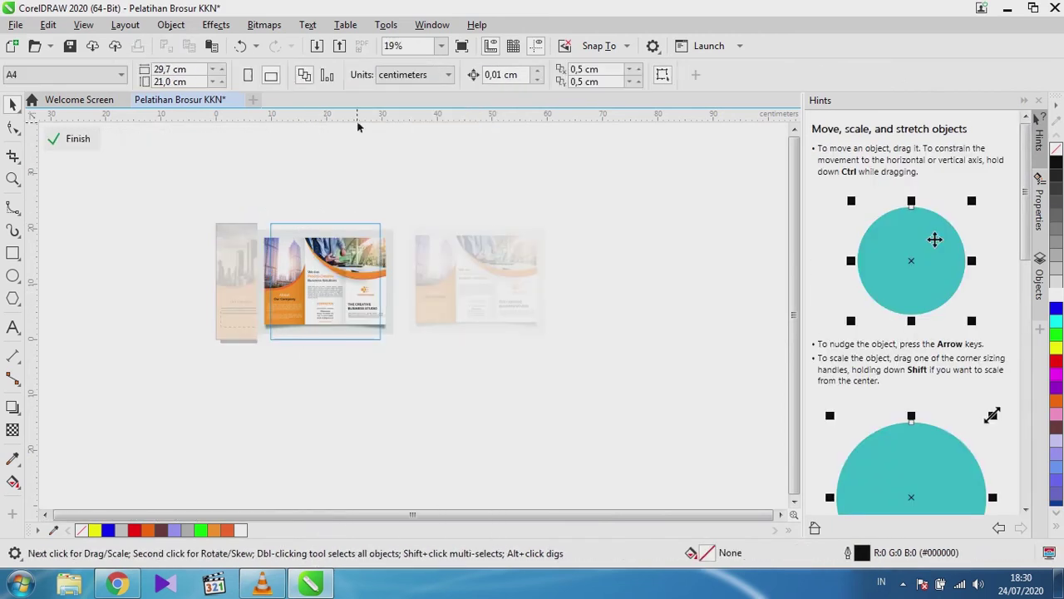
scroll(331, 274, up, 1)
scroll(330, 273, down, 1)
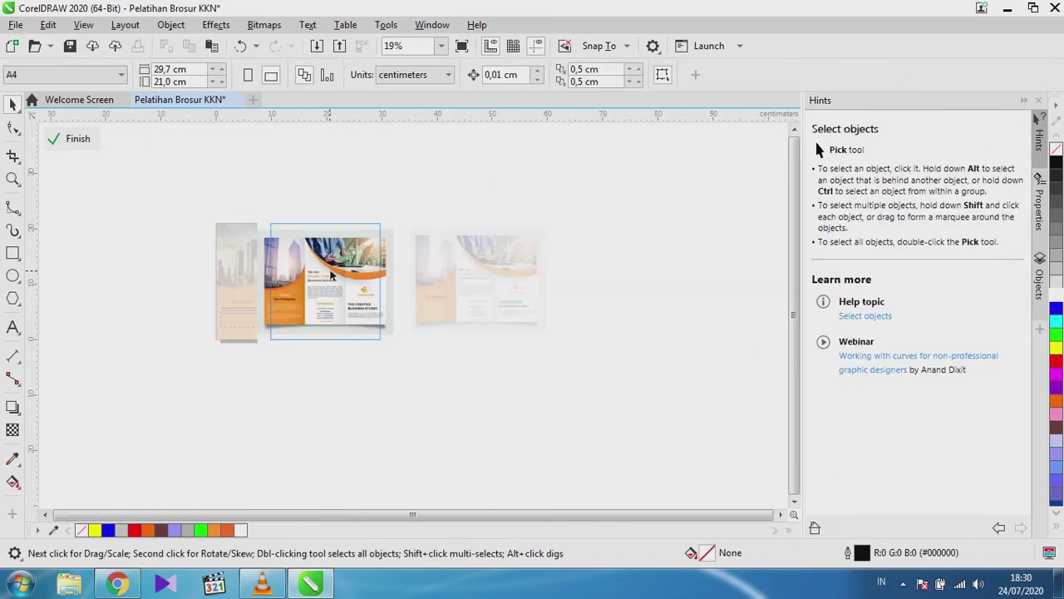
drag(304, 271, 468, 263)
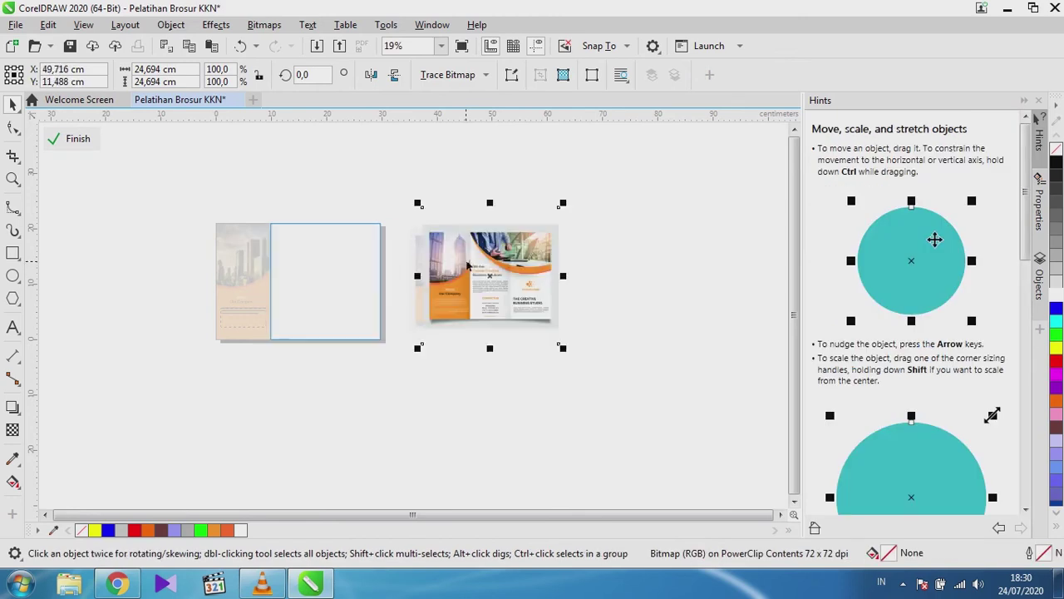
scroll(309, 276, up, 1)
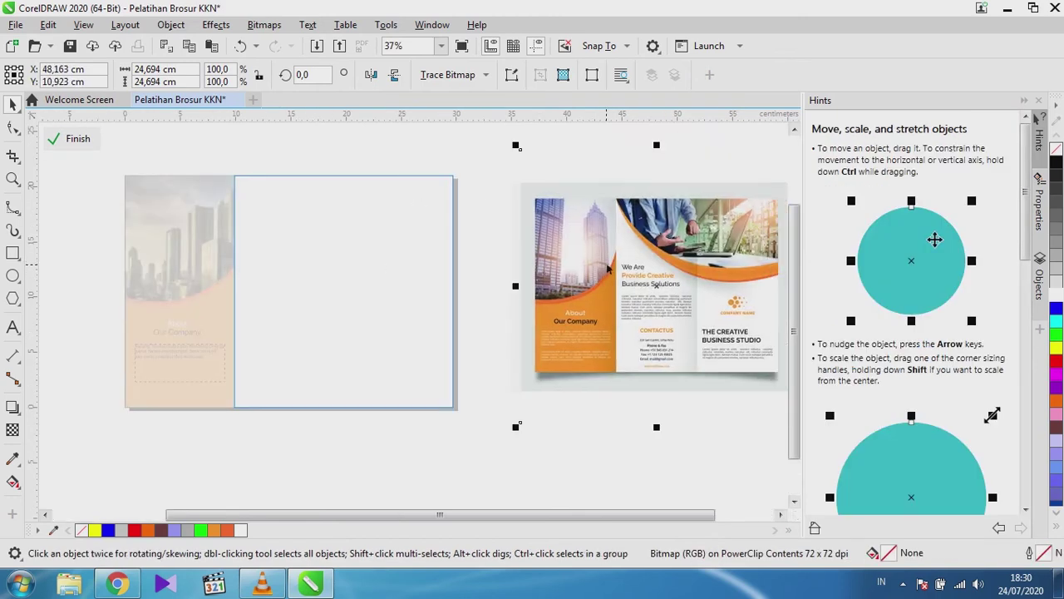
scroll(474, 224, down, 1)
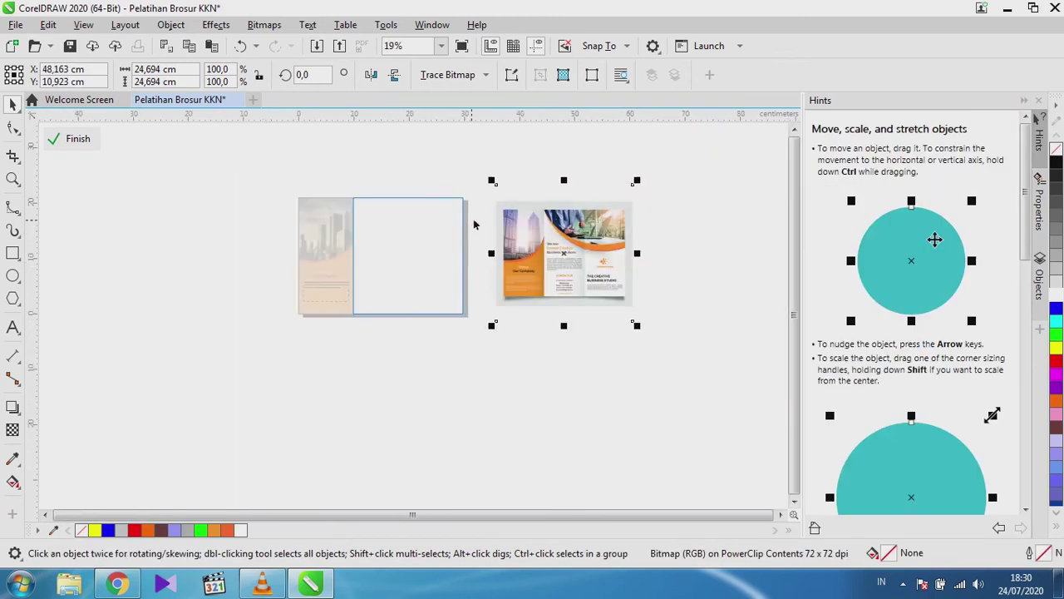
scroll(597, 225, up, 1)
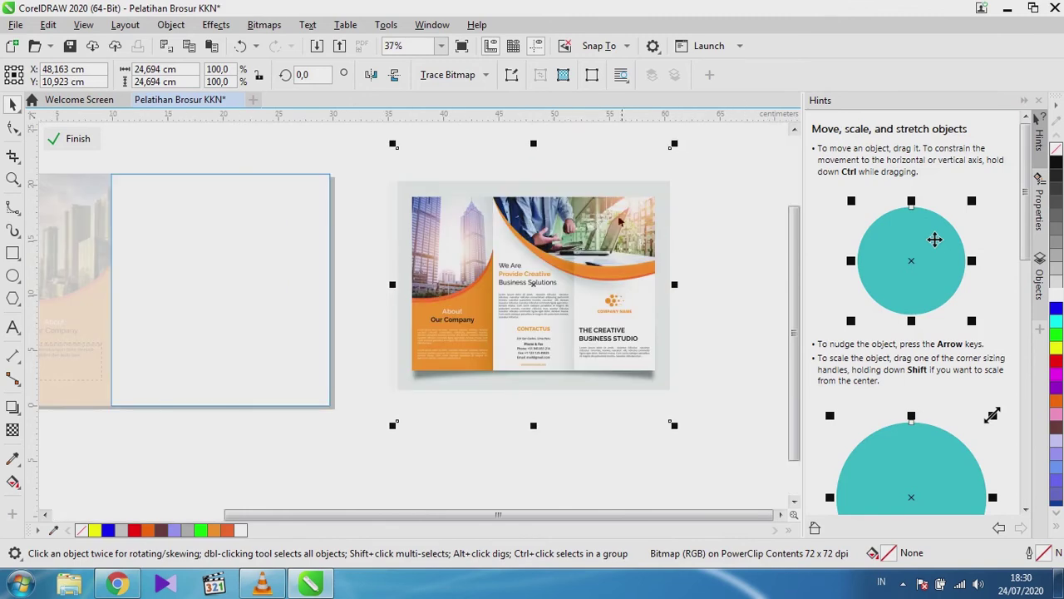
scroll(613, 262, down, 1)
scroll(479, 254, up, 1)
scroll(479, 254, down, 1)
scroll(578, 243, up, 1)
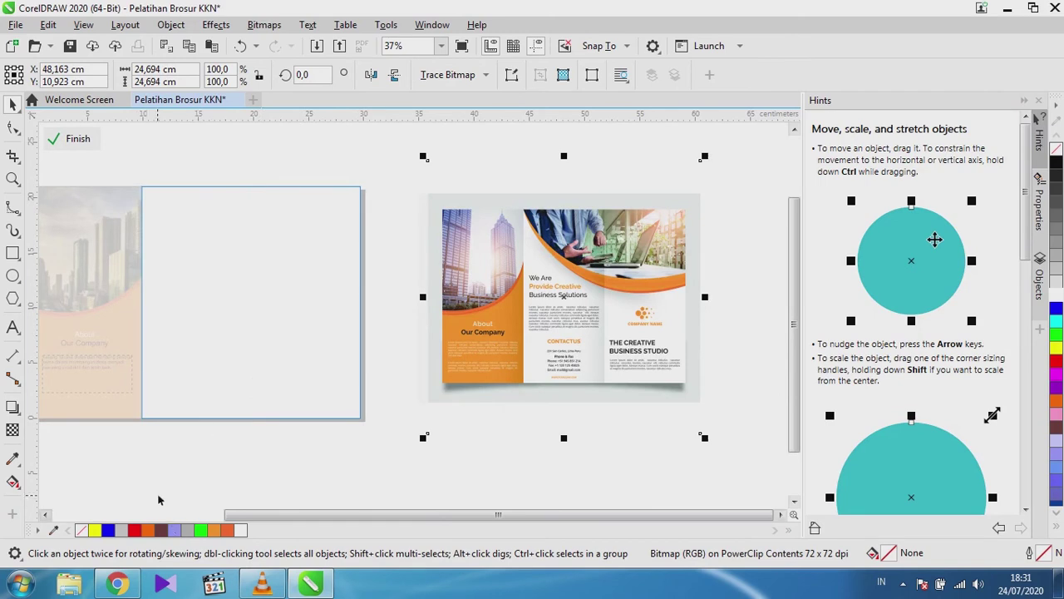
click(100, 589)
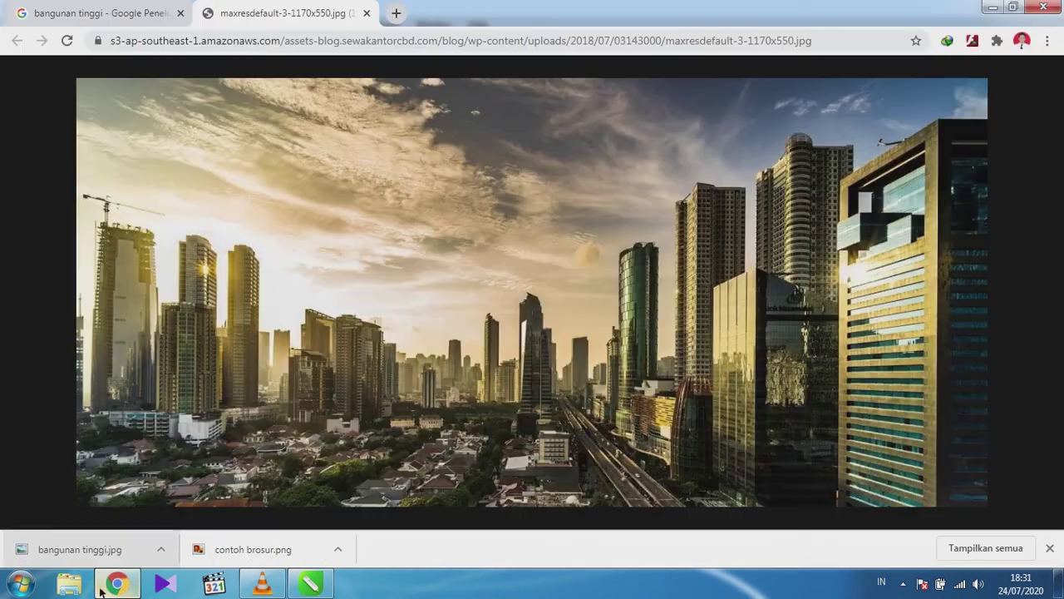
Search Google Images for 'meeting' and preview the meeting photo.
click(98, 4)
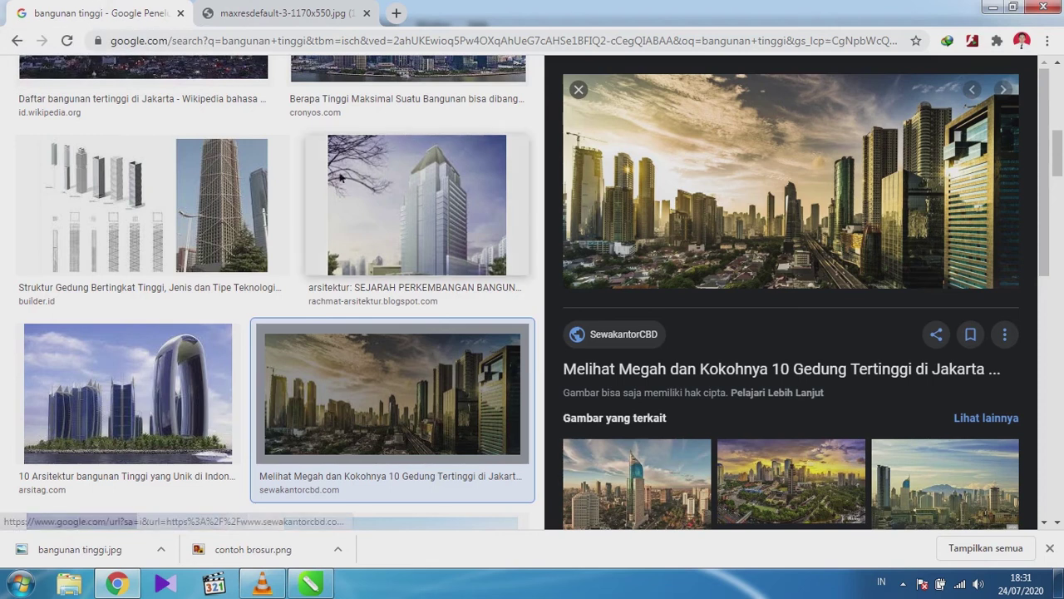
scroll(366, 230, up, 5)
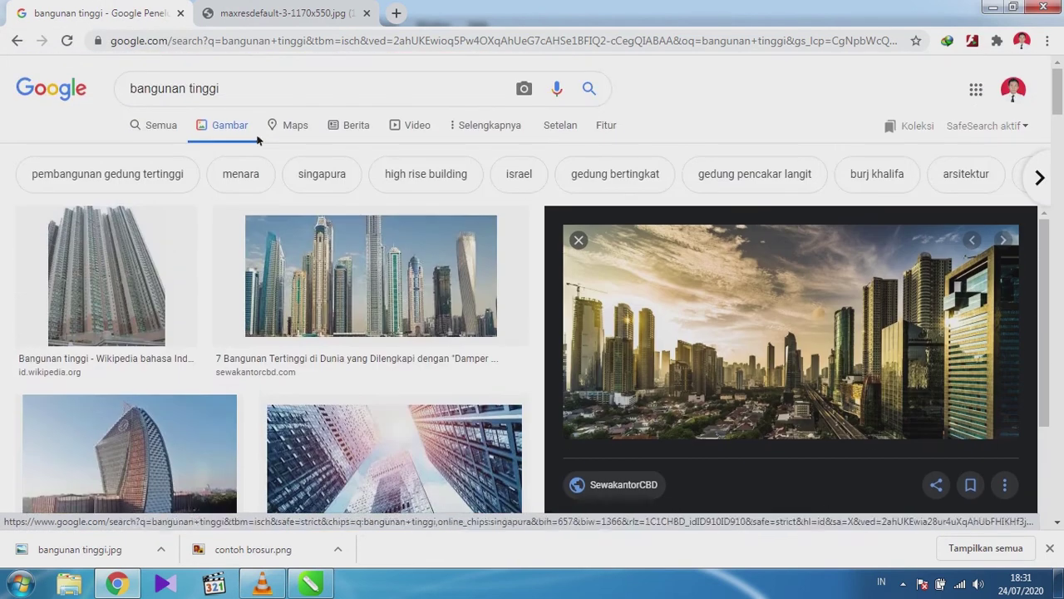
drag(238, 90, 117, 90)
text(meeting)
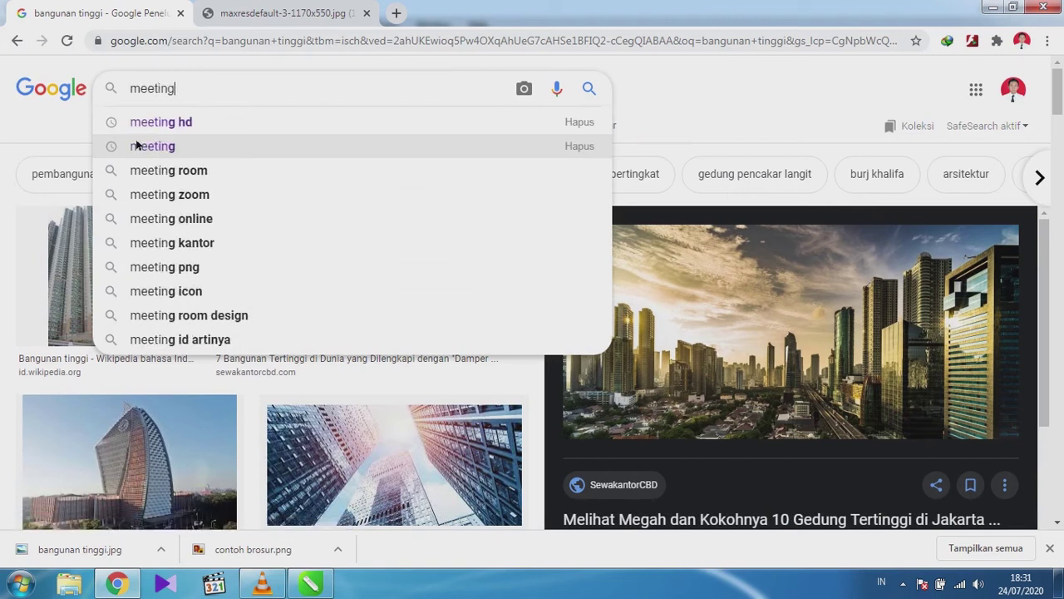
click(136, 145)
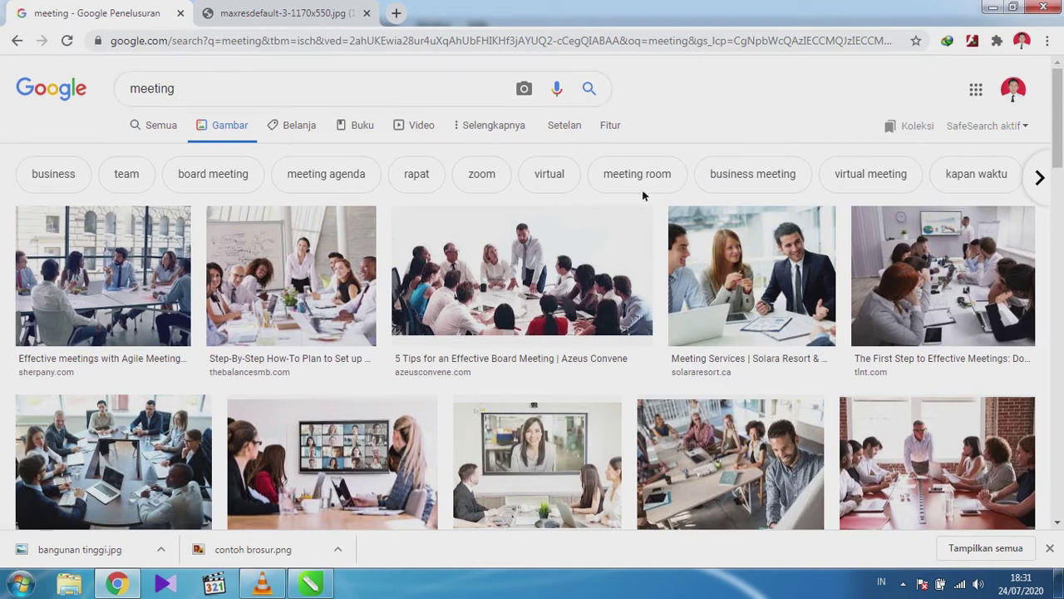
click(744, 264)
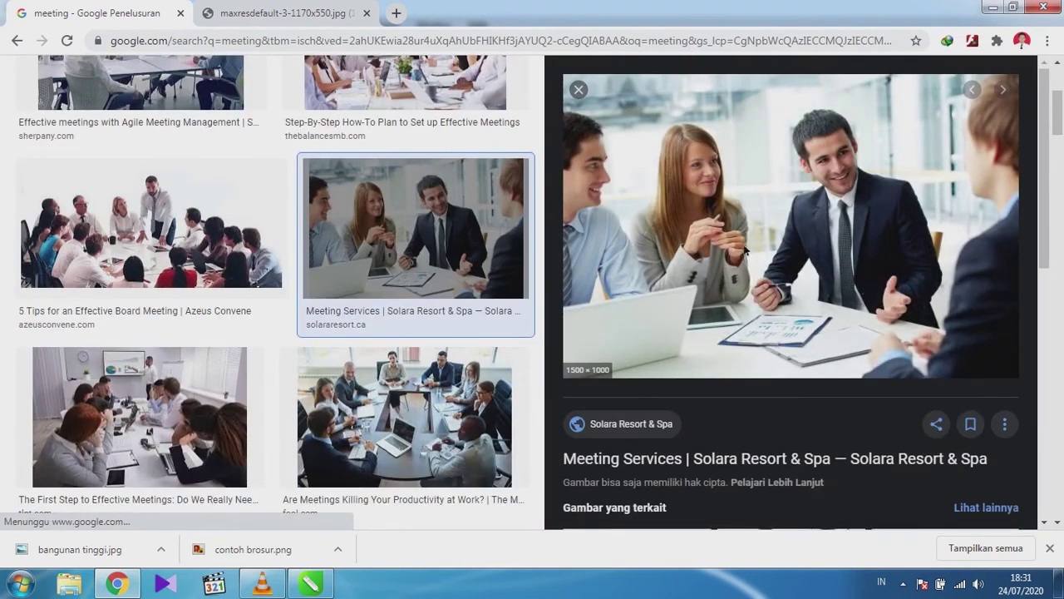
Open the photo in a new tab, save it as Meeting KKN.jpg, and drag it toward CorelDRAW.
right_click(743, 247)
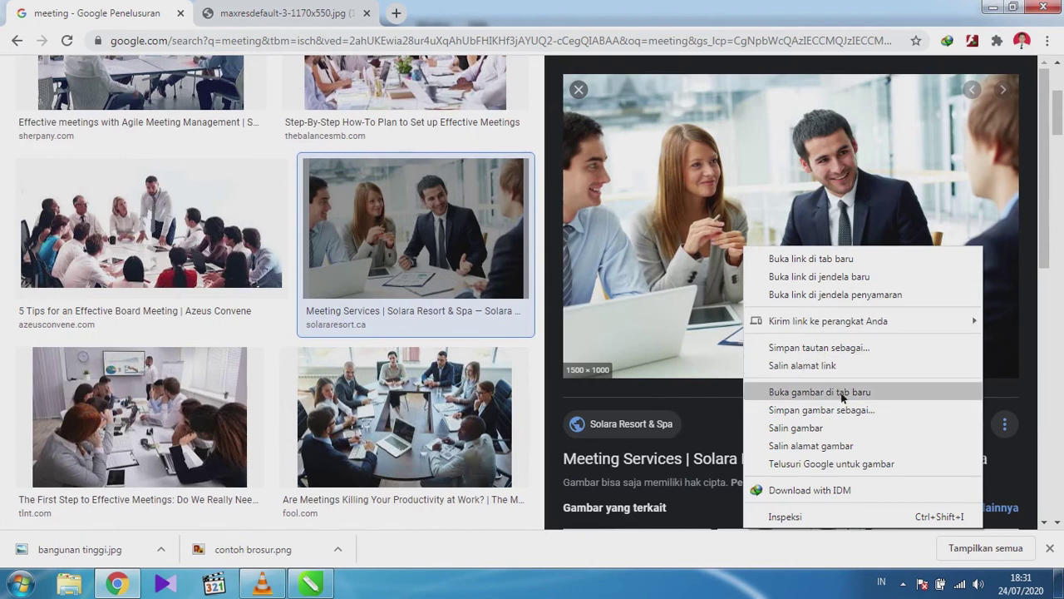
click(847, 397)
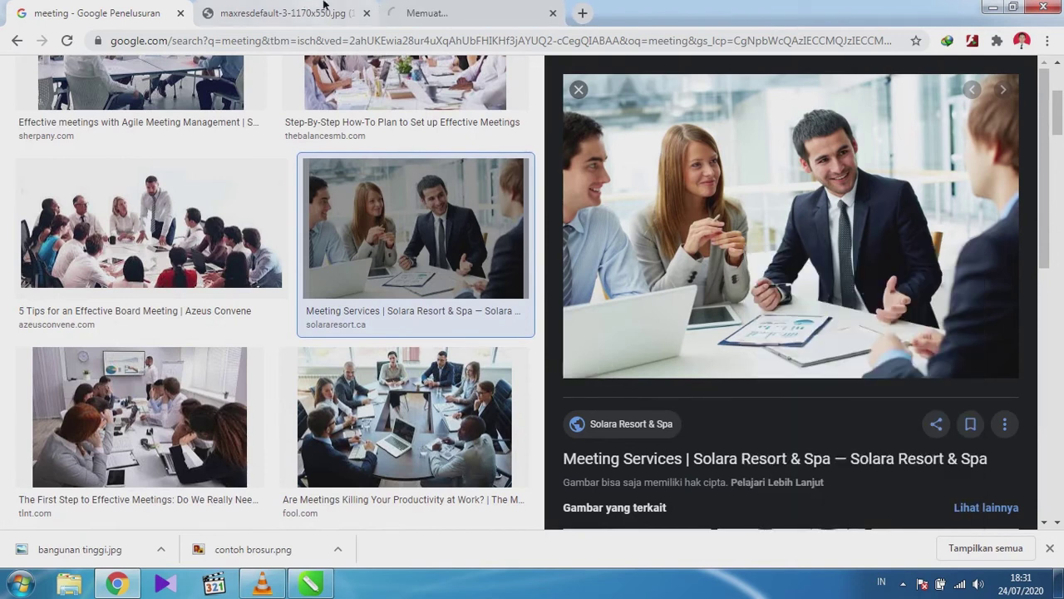
click(466, 12)
right_click(384, 225)
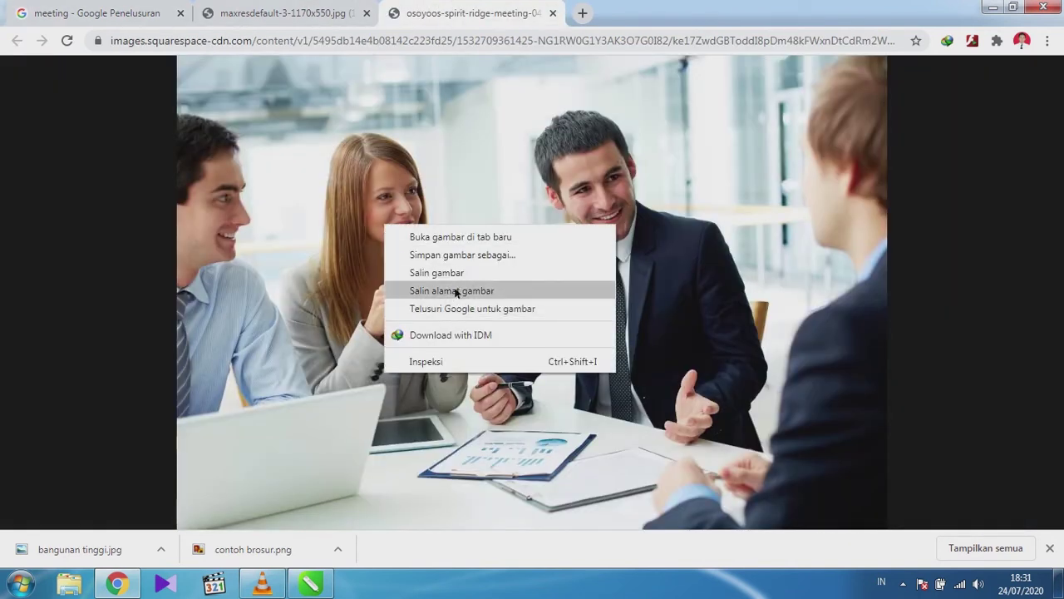
click(455, 254)
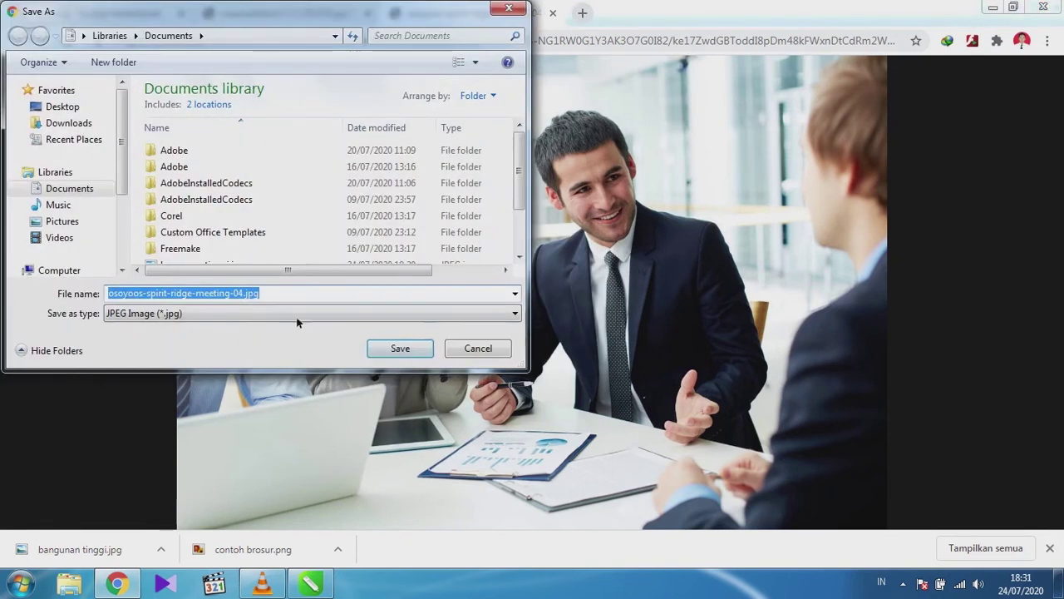
click(250, 293)
key(ctrl+shift+Left)
key(ctrl+shift+Left)
key(ctrl+shift+Left)
key(ctrl+shift+Left)
key(ctrl+shift+Left)
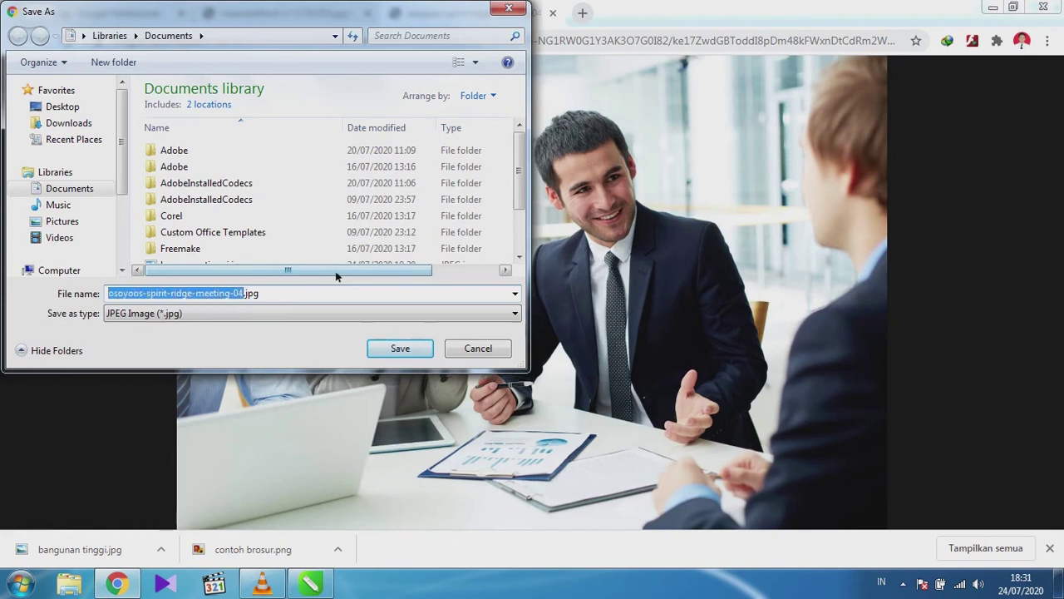
text(Meeting)
key(BackSpace)
key(BackSpace)
key(BackSpace)
text(ing KKN)
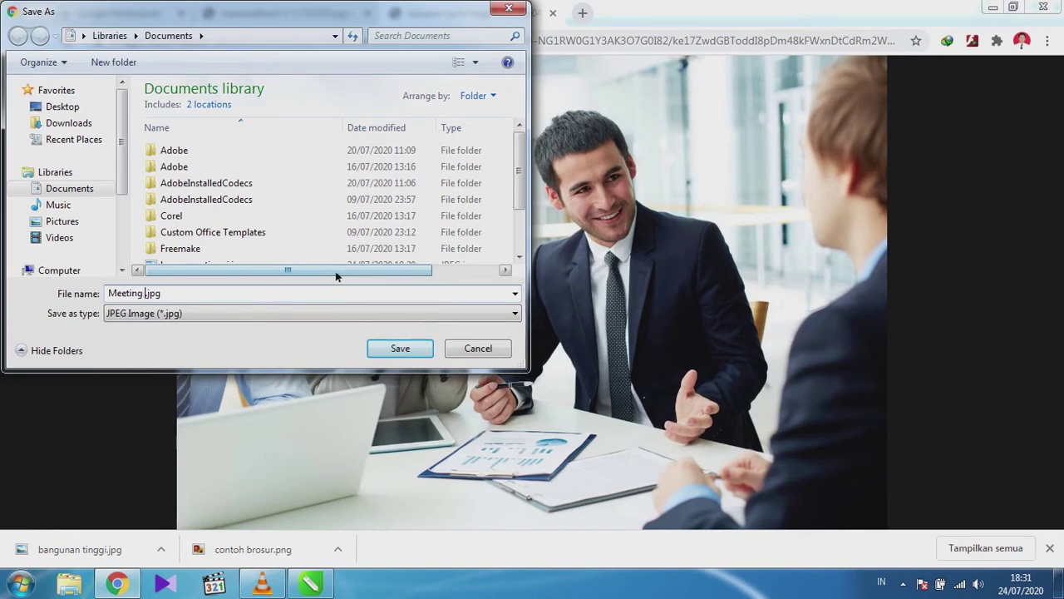
key(Return)
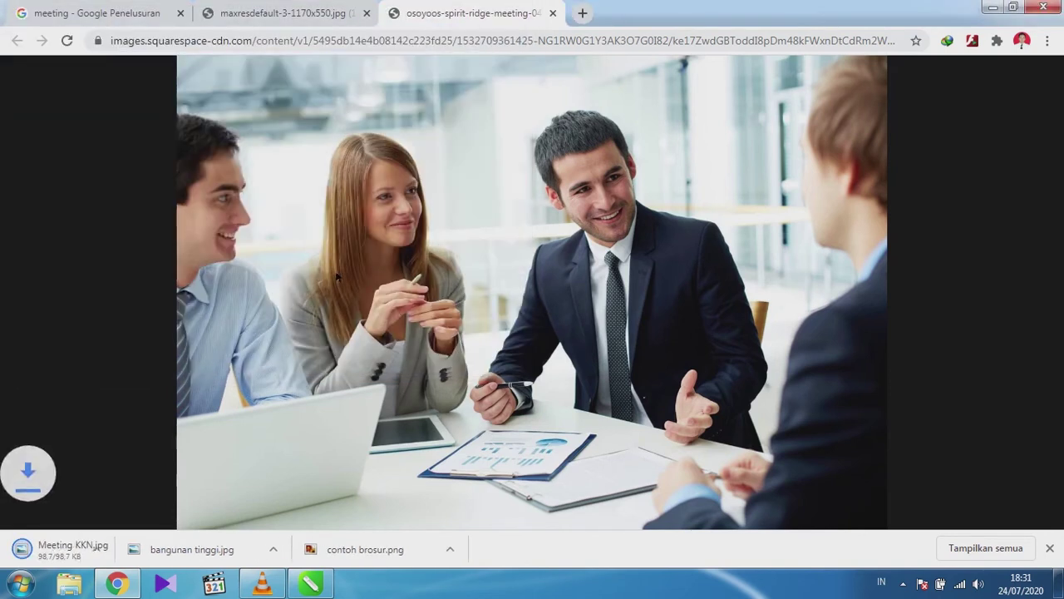
drag(126, 546, 142, 394)
Delete the first imported copy and drag Meeting KKN.jpg from Chrome's downloads into the drawing again.
scroll(223, 441, up, 6)
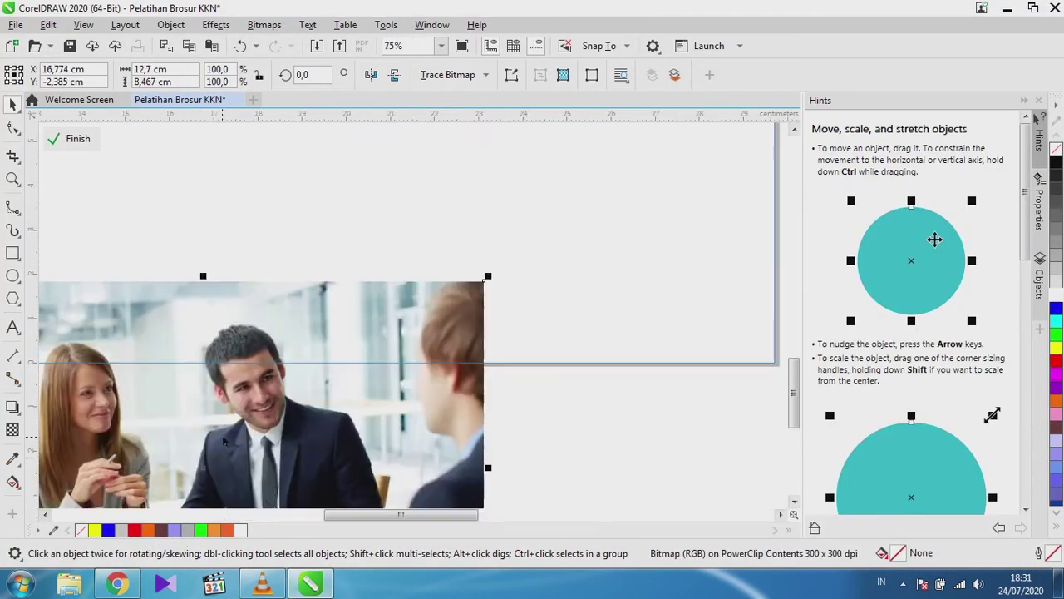
scroll(222, 442, down, 1)
scroll(223, 442, down, 2)
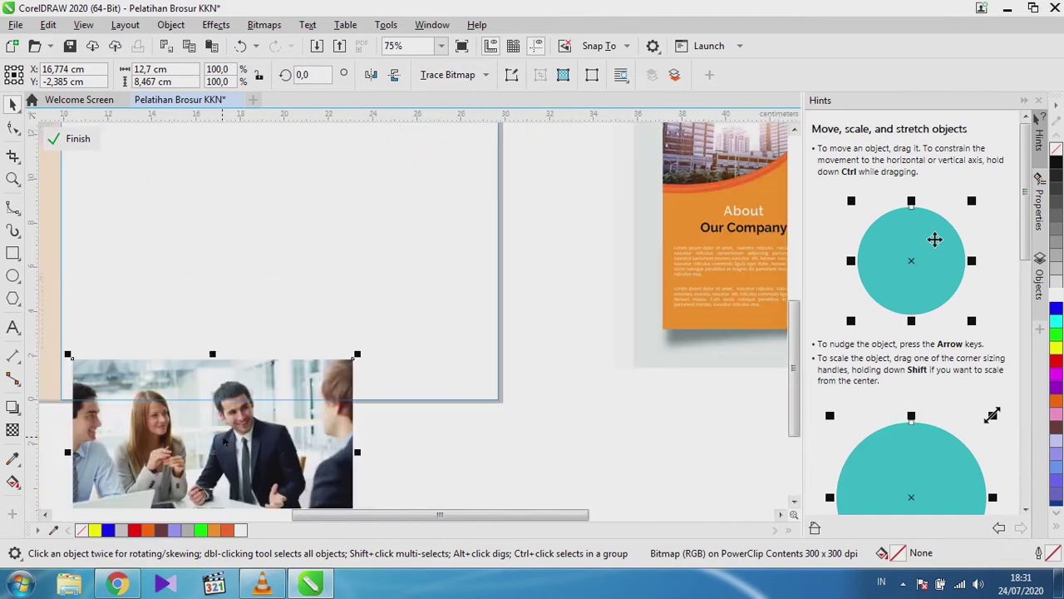
key(Delete)
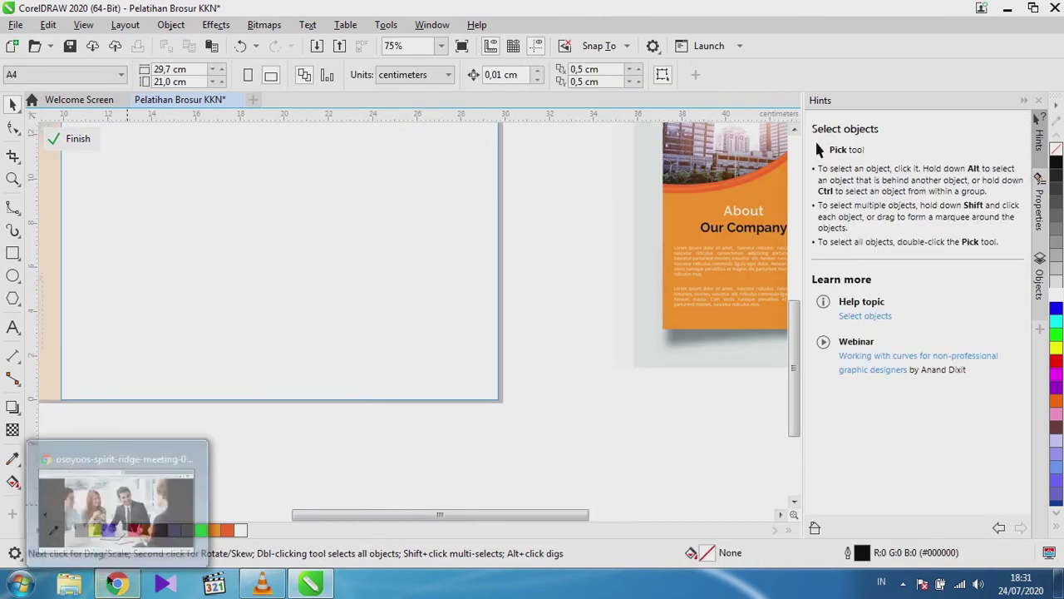
click(117, 584)
drag(84, 549, 335, 439)
scroll(335, 439, up, 2)
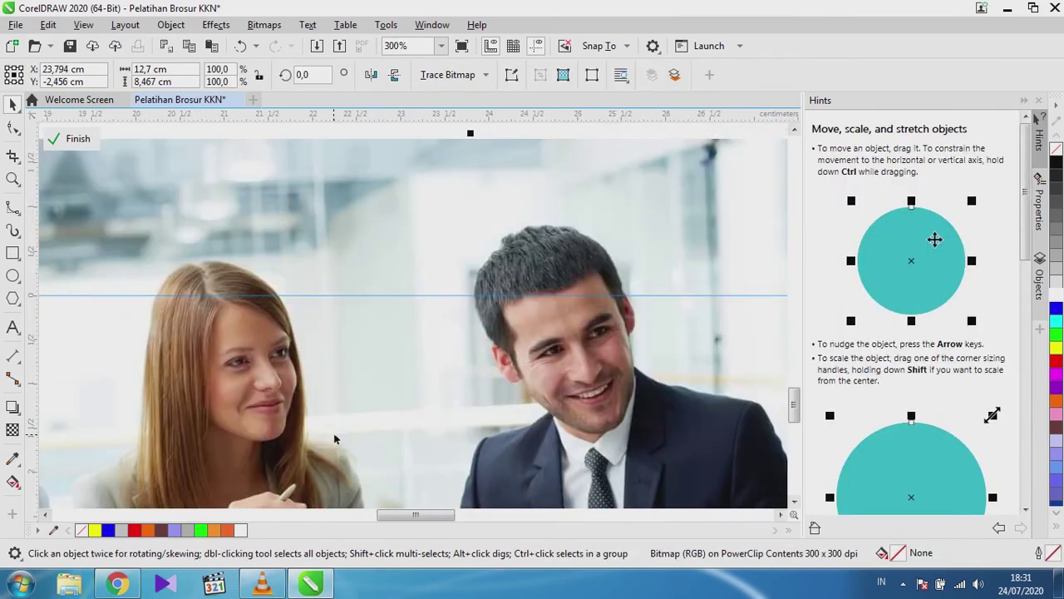
scroll(286, 381, down, 3)
scroll(285, 381, down, 1)
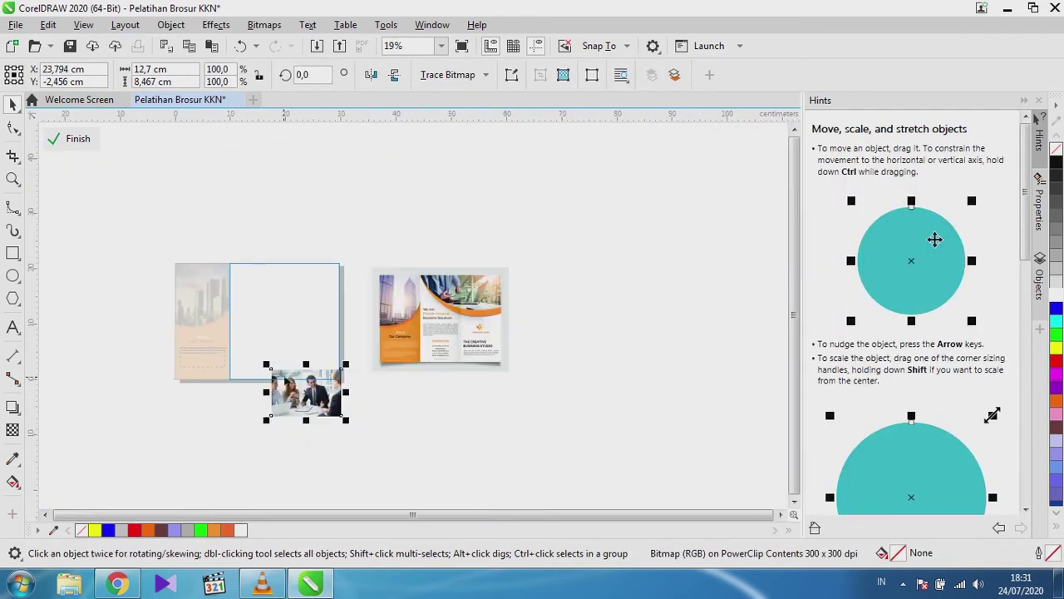
scroll(285, 381, up, 1)
Place the photo at the page top and enlarge it to 162.5% (20.637 × 13.758 cm).
drag(289, 439, 203, 224)
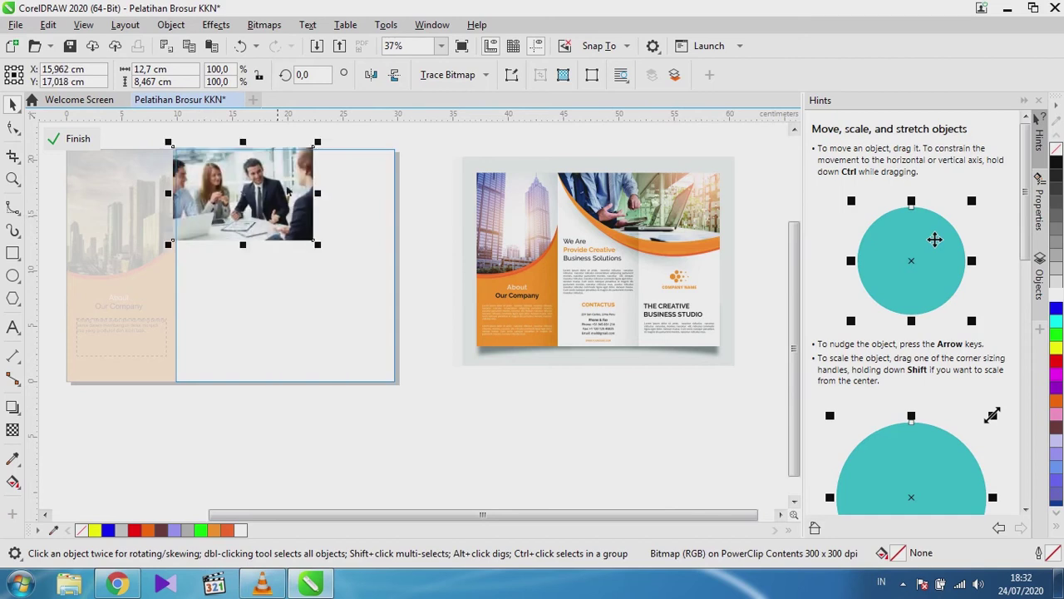
drag(319, 245, 408, 308)
scroll(353, 214, up, 1)
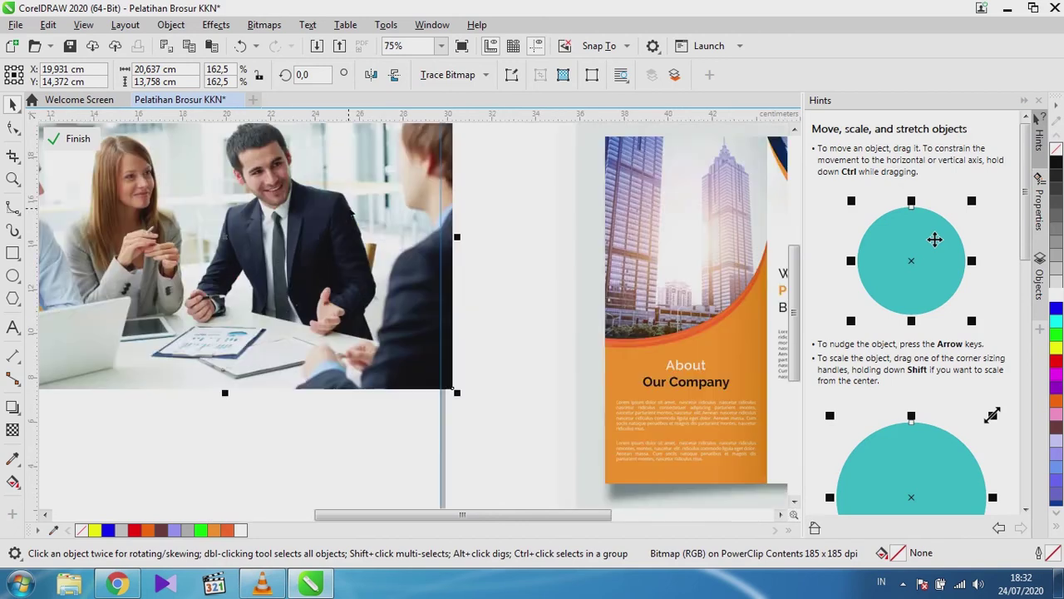
scroll(352, 215, down, 3)
scroll(346, 178, up, 2)
drag(348, 179, 346, 179)
scroll(341, 245, down, 2)
scroll(263, 247, up, 2)
scroll(227, 247, down, 2)
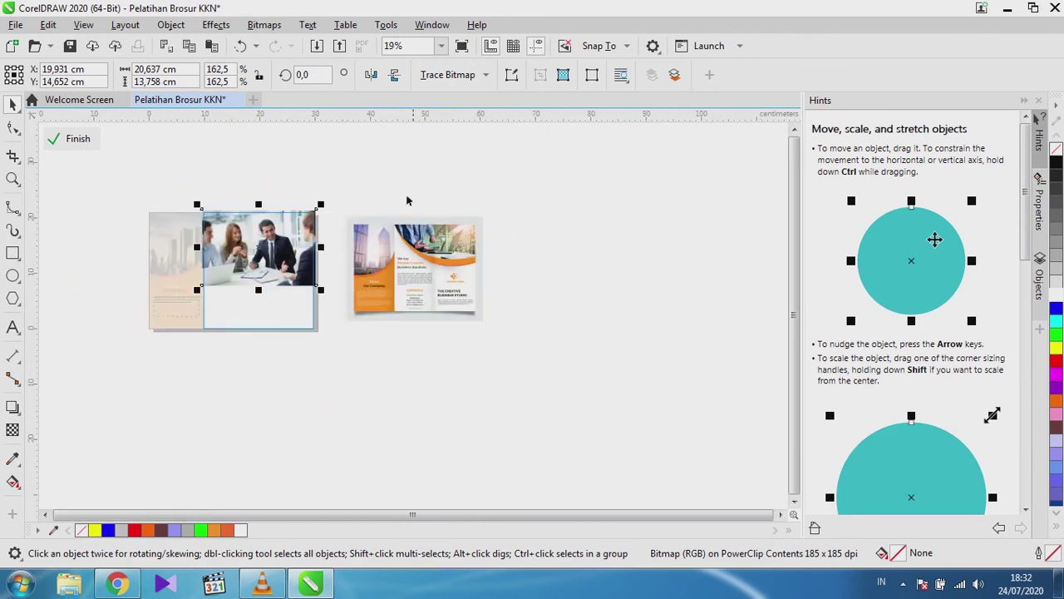
scroll(473, 260, up, 3)
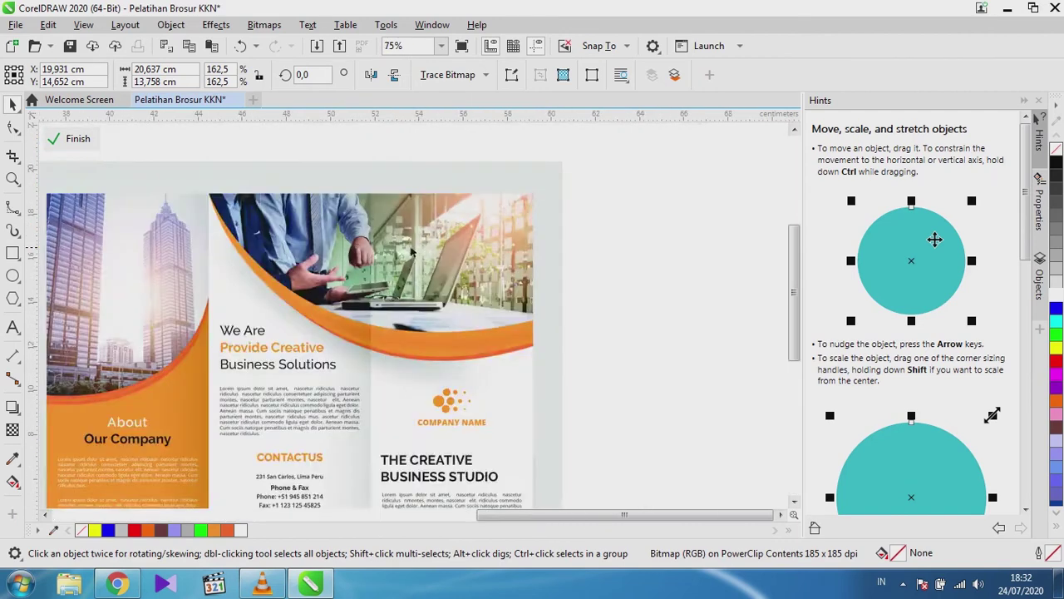
scroll(407, 251, down, 1)
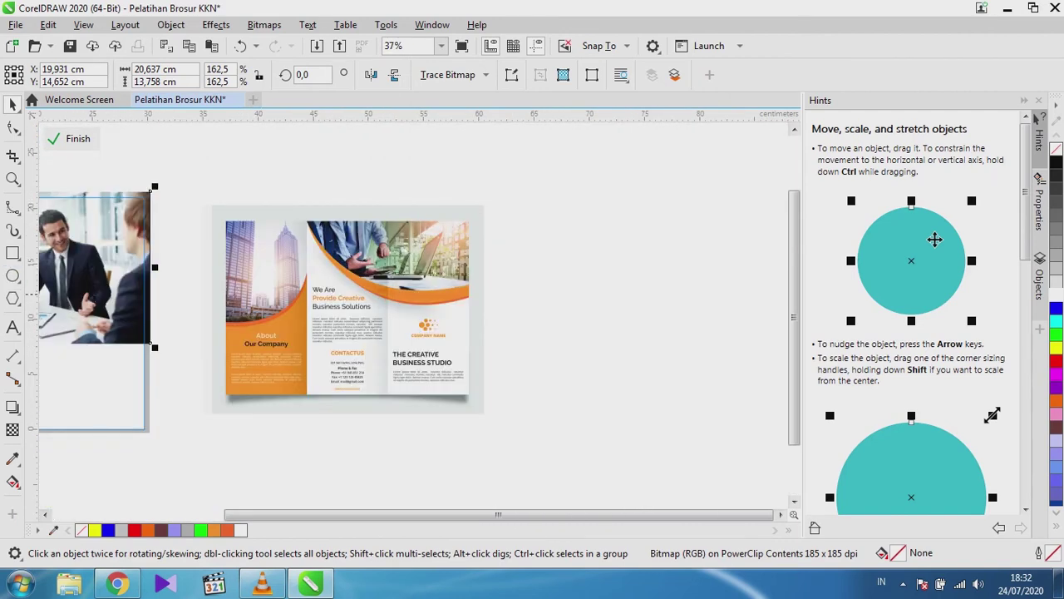
scroll(100, 293, down, 1)
click(13, 275)
scroll(71, 295, up, 1)
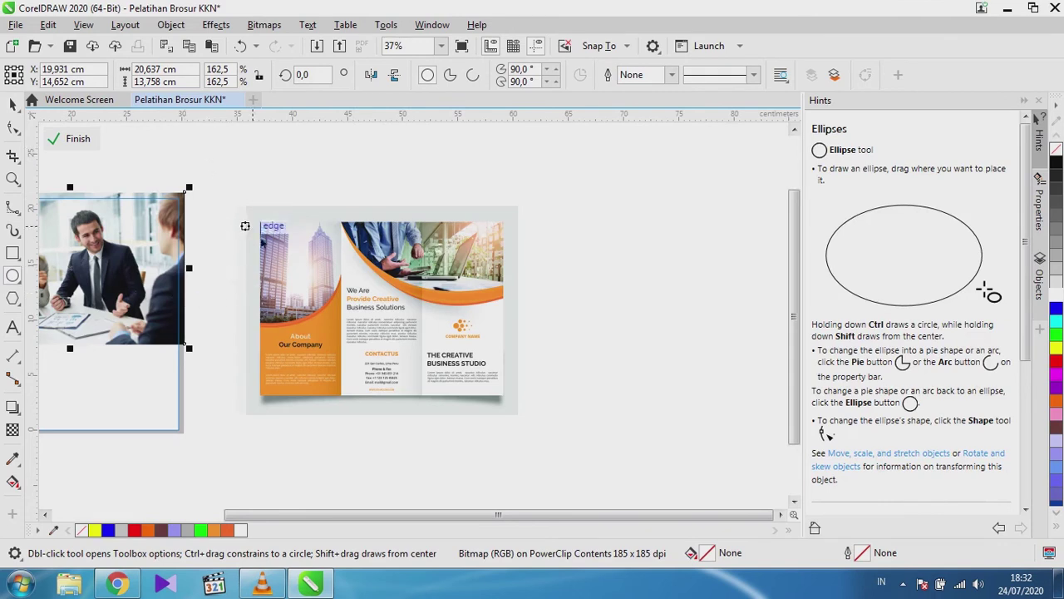
Draw an ellipse over the photo and enlarge it to 126.3% (27.799 × 18.443 cm).
scroll(262, 497, left, 3)
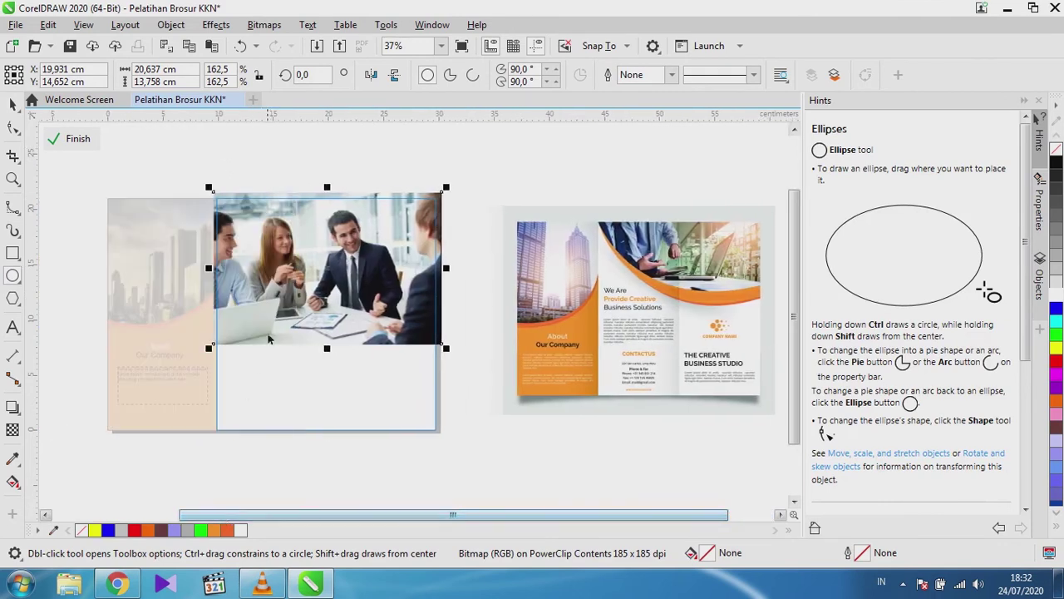
mouse_move(274, 383)
mouse_down()
mouse_move(476, 502)
mouse_move(476, 454)
mouse_move(478, 490)
mouse_move(522, 487)
mouse_up()
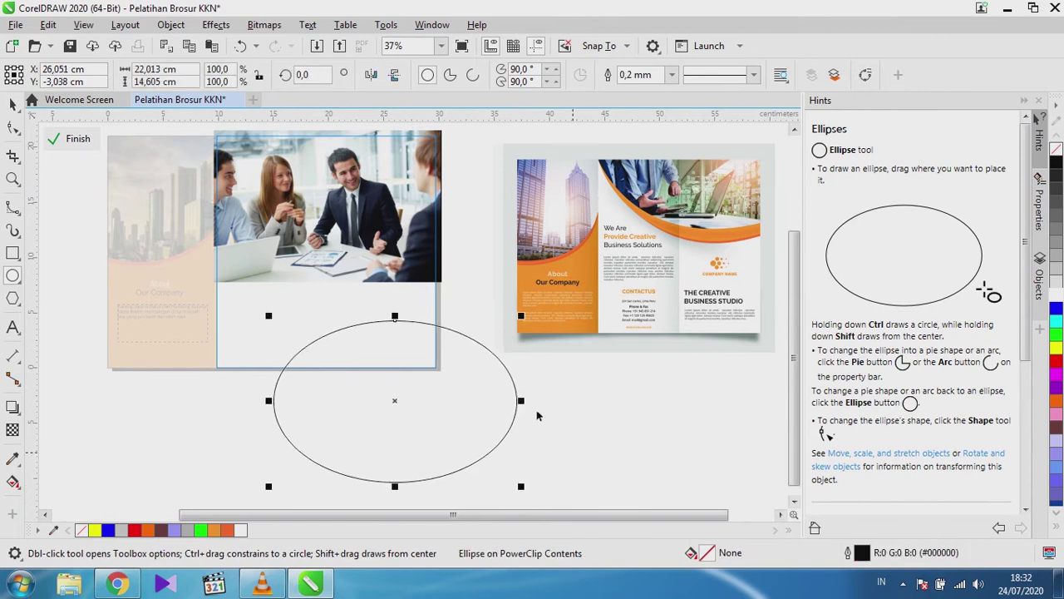
scroll(237, 327, down, 2)
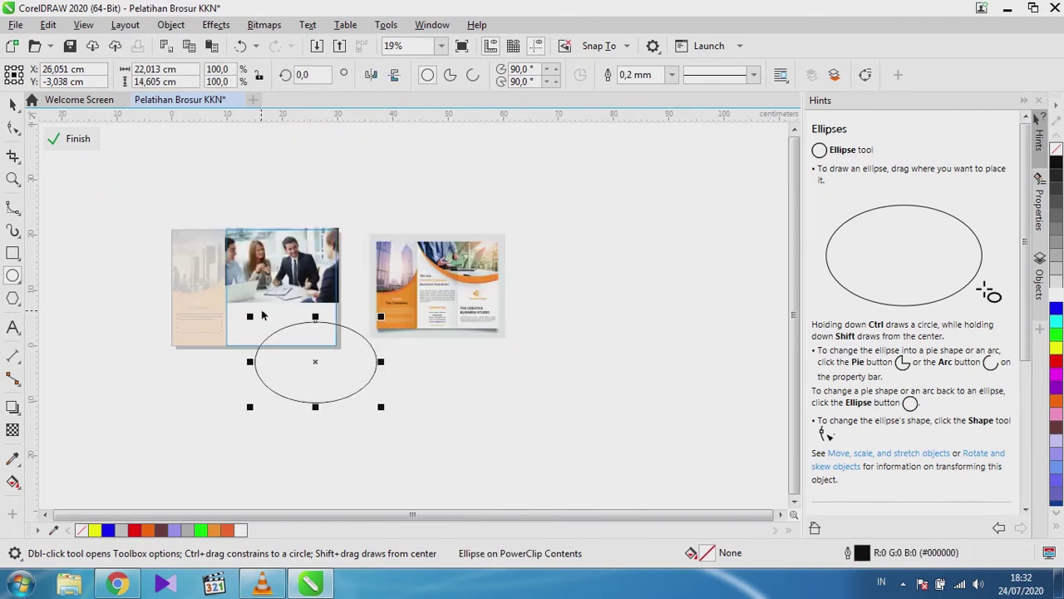
drag(315, 362, 293, 228)
scroll(224, 239, up, 4)
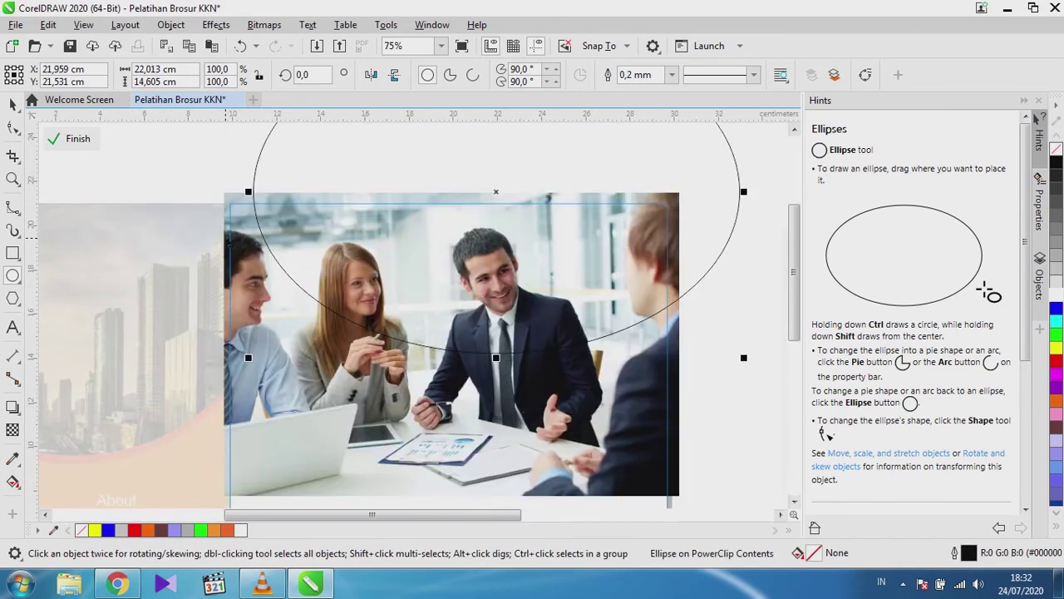
scroll(225, 239, down, 2)
drag(357, 215, 345, 216)
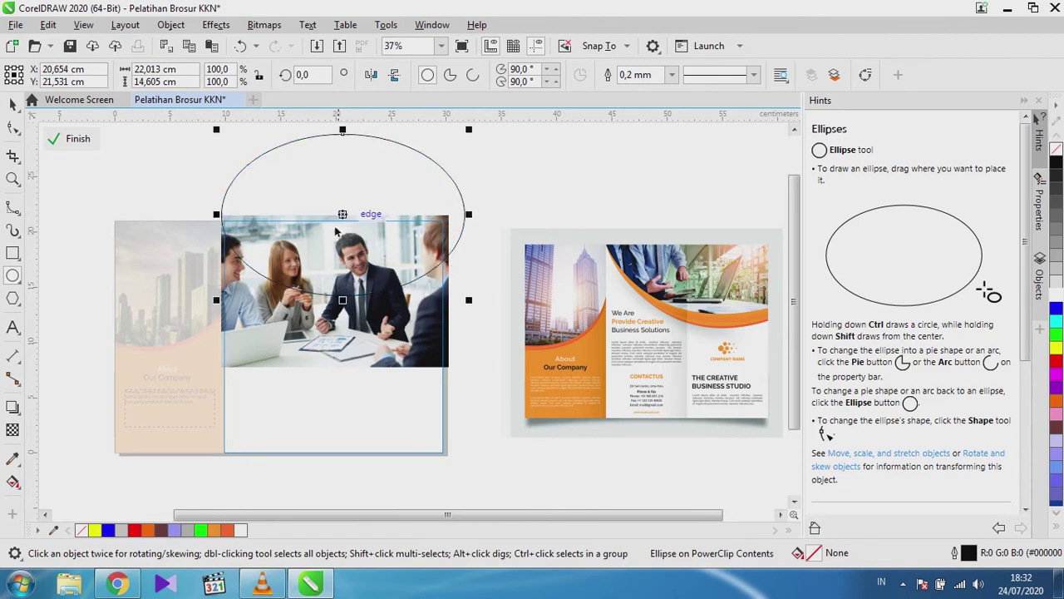
scroll(353, 253, down, 2)
scroll(353, 253, up, 2)
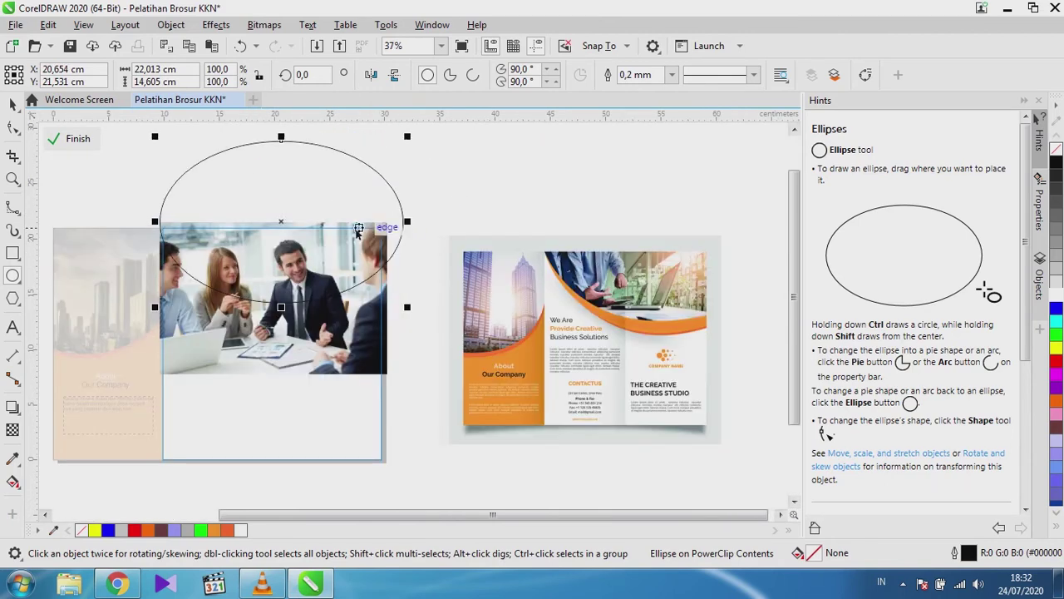
drag(408, 307, 476, 376)
drag(314, 241, 306, 219)
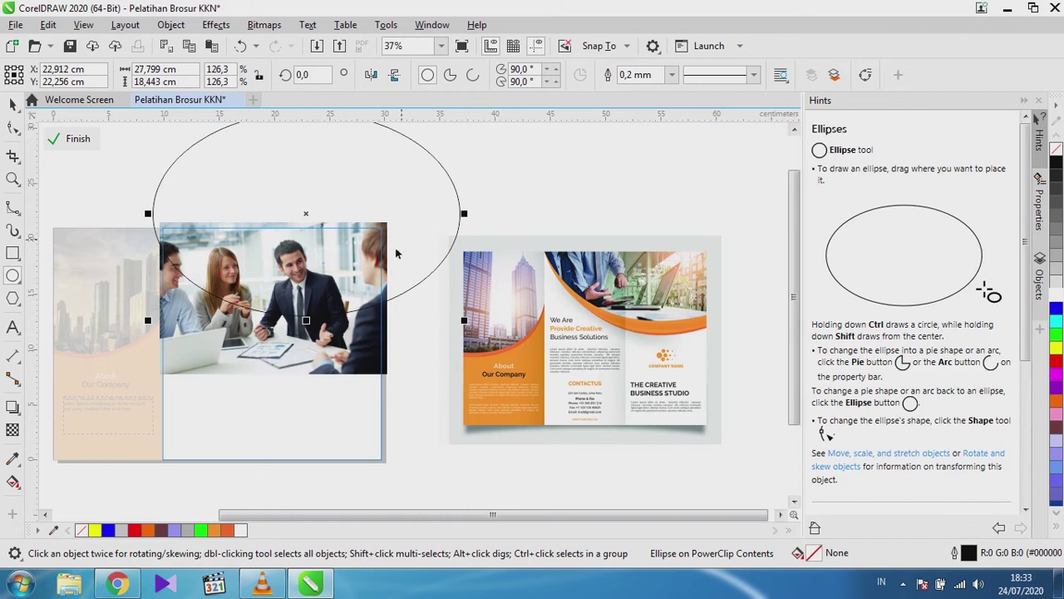
key(space)
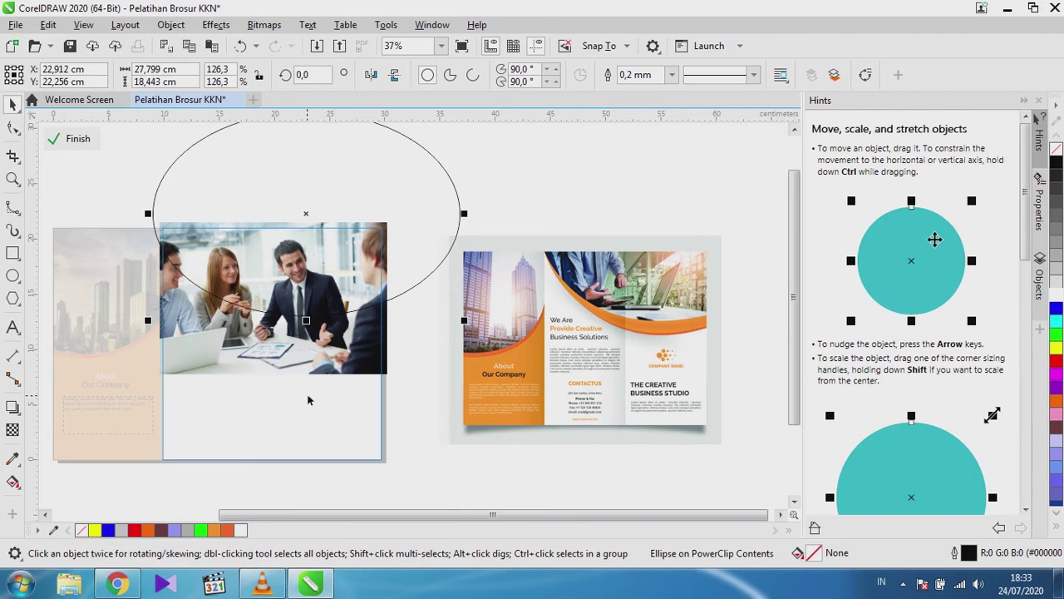
click(260, 361)
right_click(259, 361)
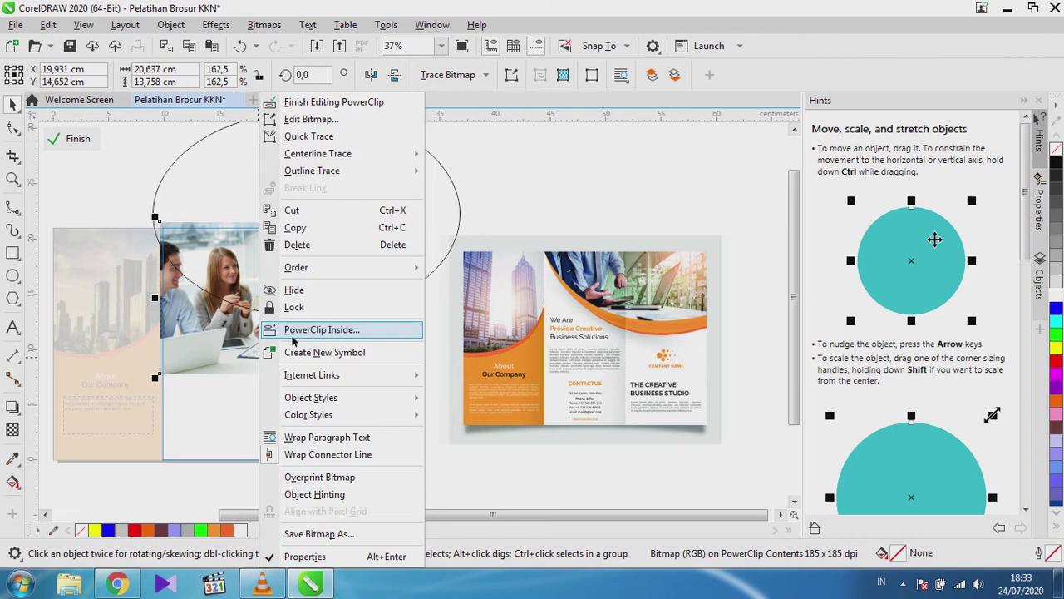
click(87, 173)
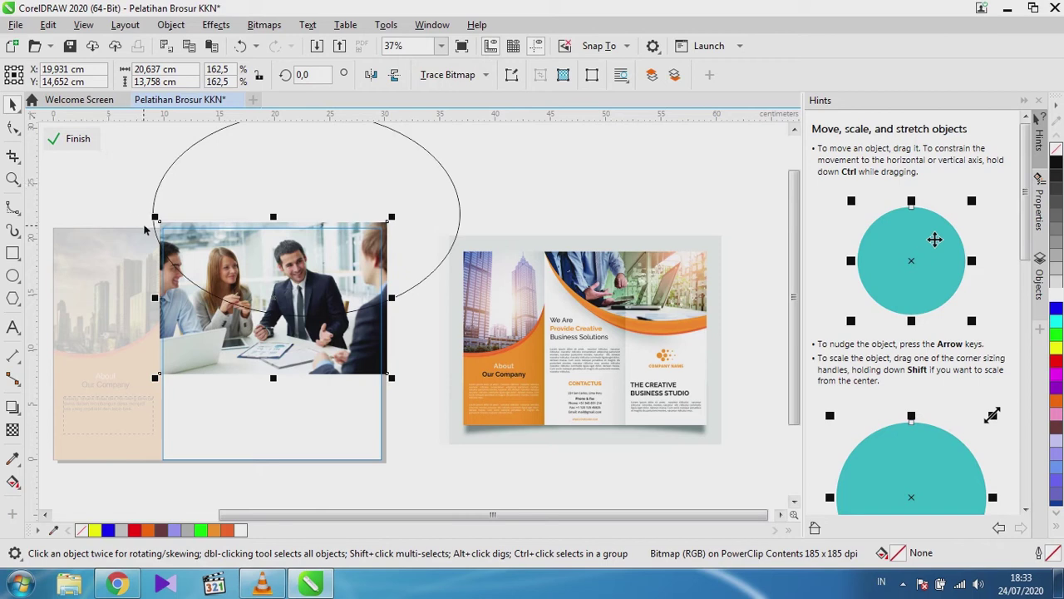
click(93, 209)
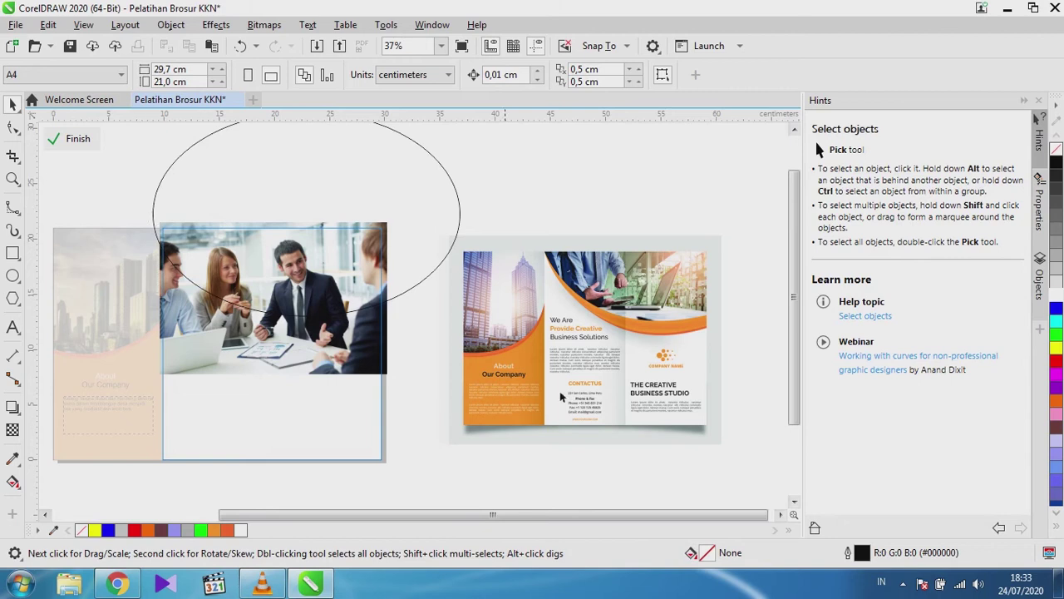
scroll(663, 328, up, 4)
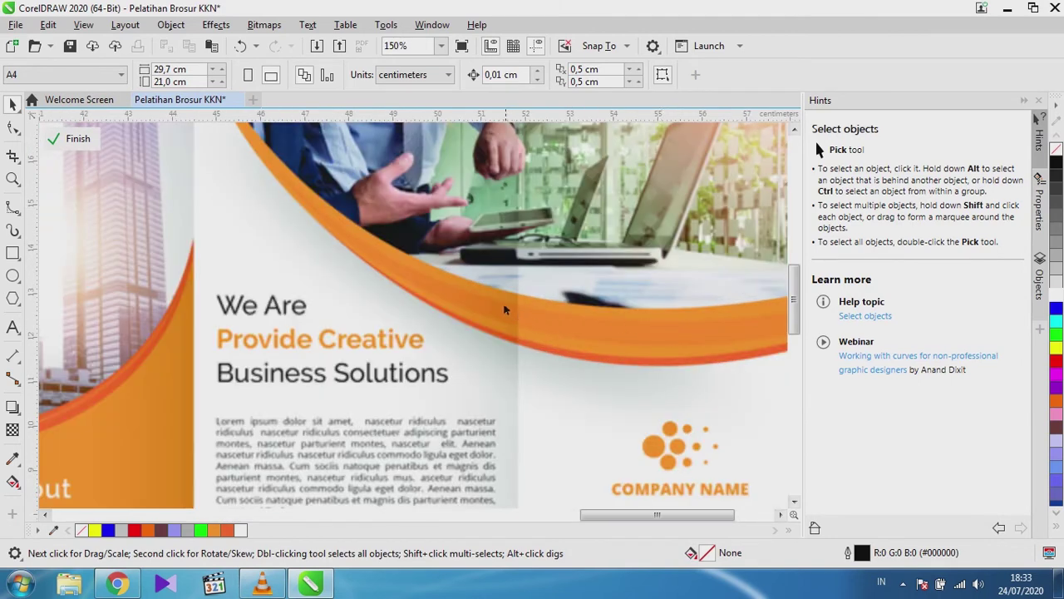
scroll(420, 297, down, 2)
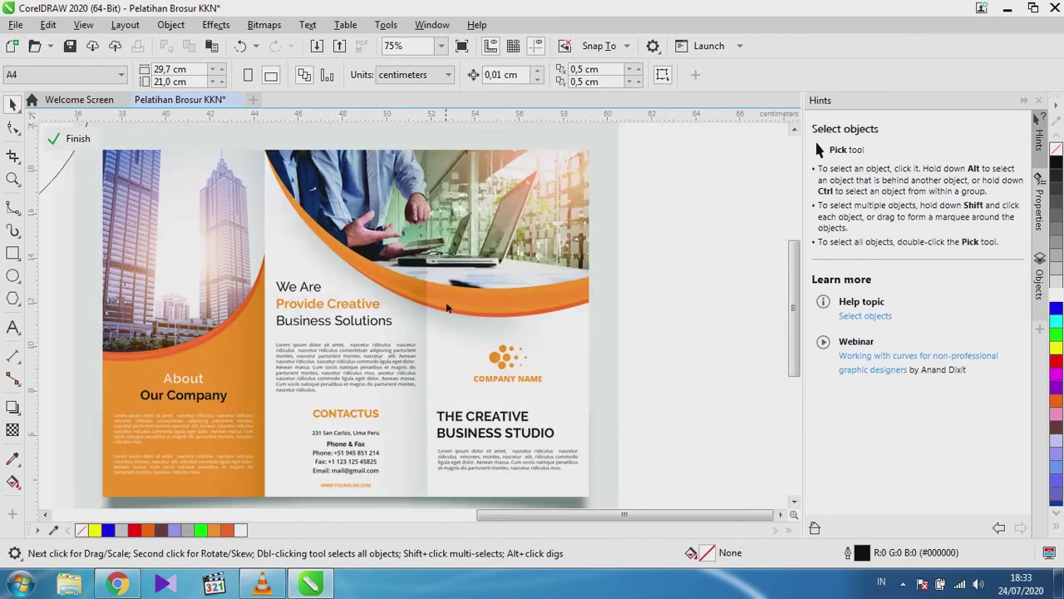
scroll(449, 321, up, 2)
scroll(443, 319, down, 2)
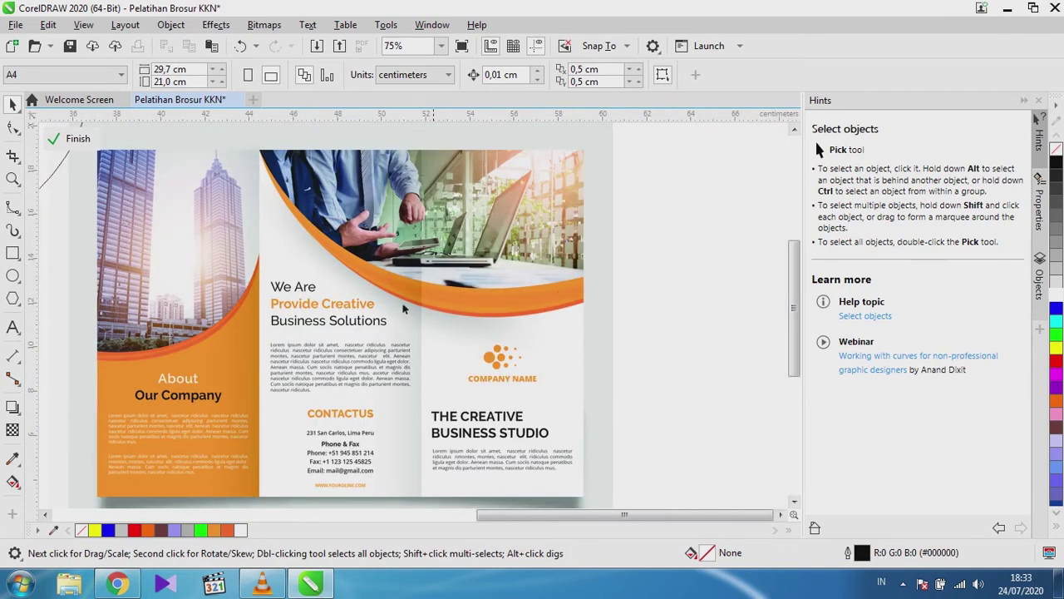
scroll(544, 327, up, 4)
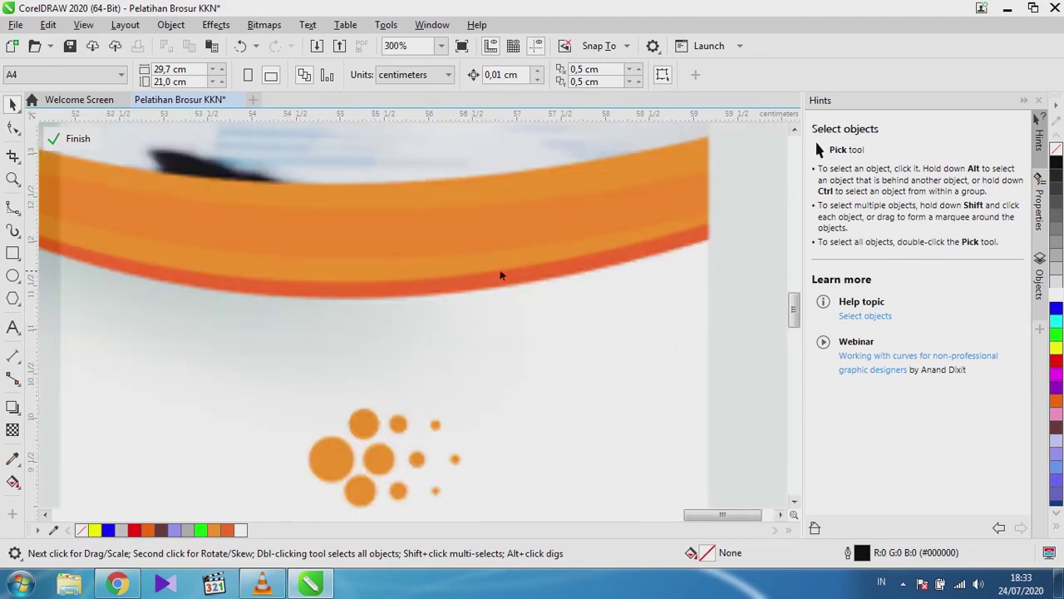
scroll(428, 287, down, 6)
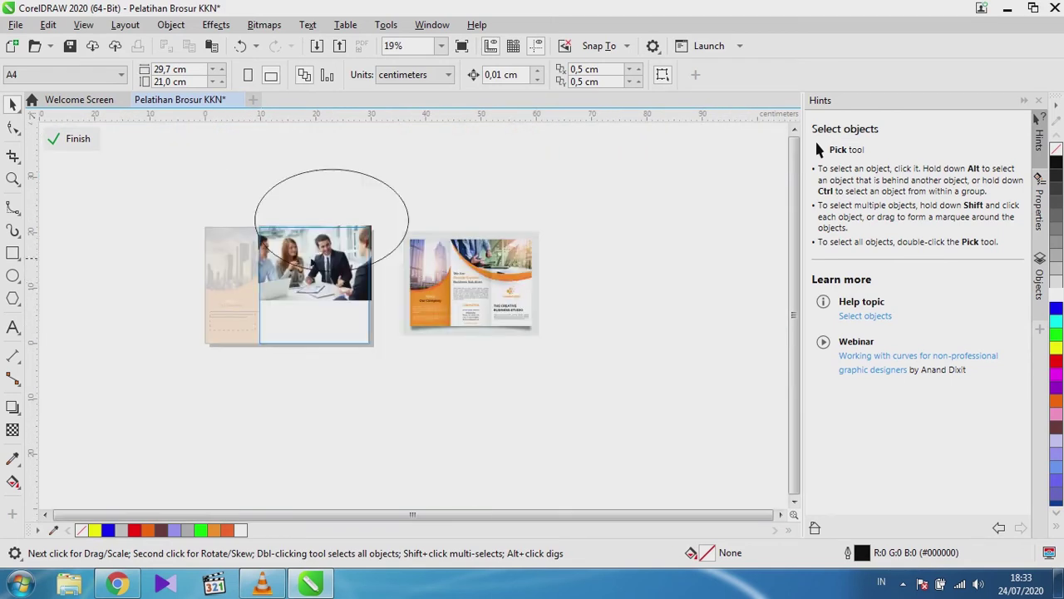
scroll(282, 287, down, 2)
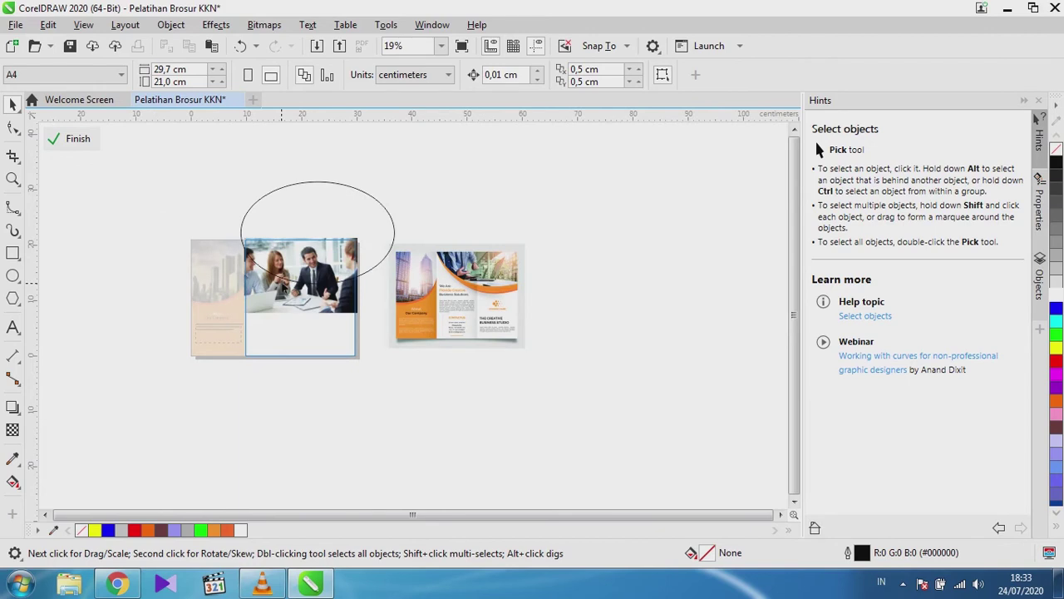
Place a spare copy of the ellipse up and right, then PowerClip the photo inside the ellipse.
click(290, 204)
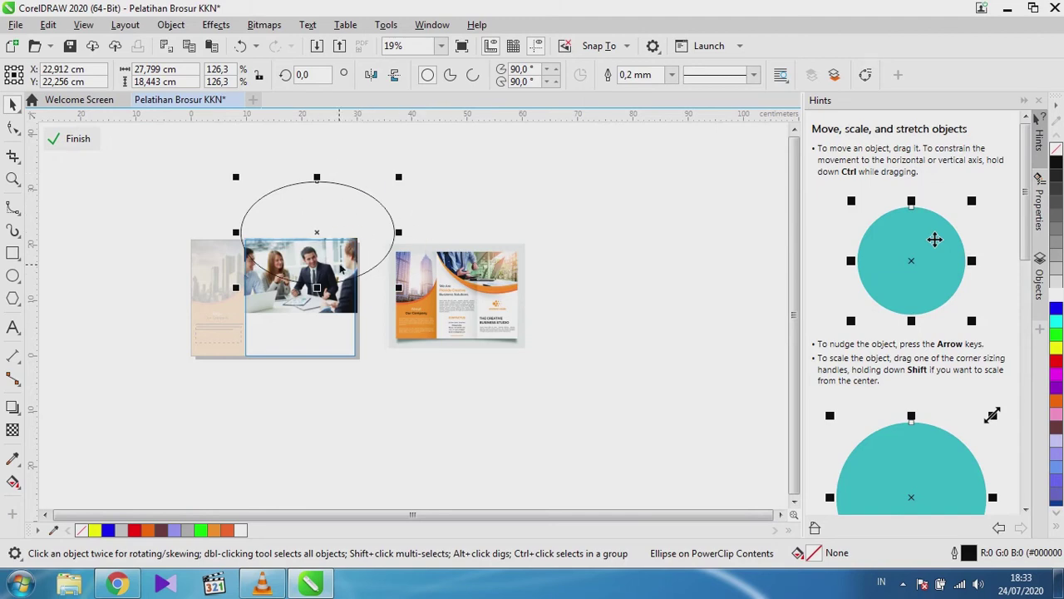
drag(325, 234, 547, 182)
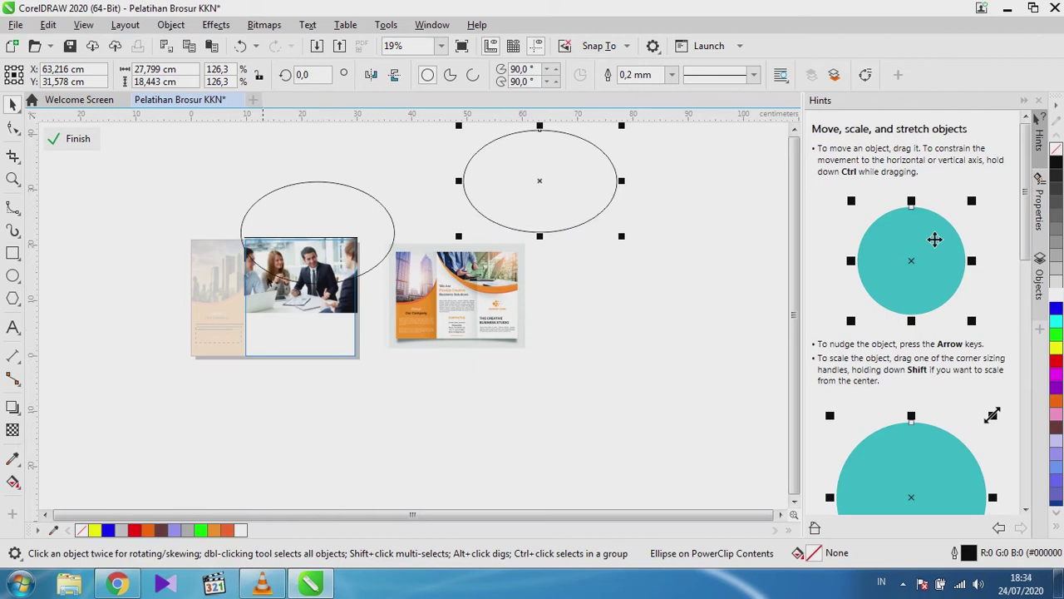
right_click(260, 304)
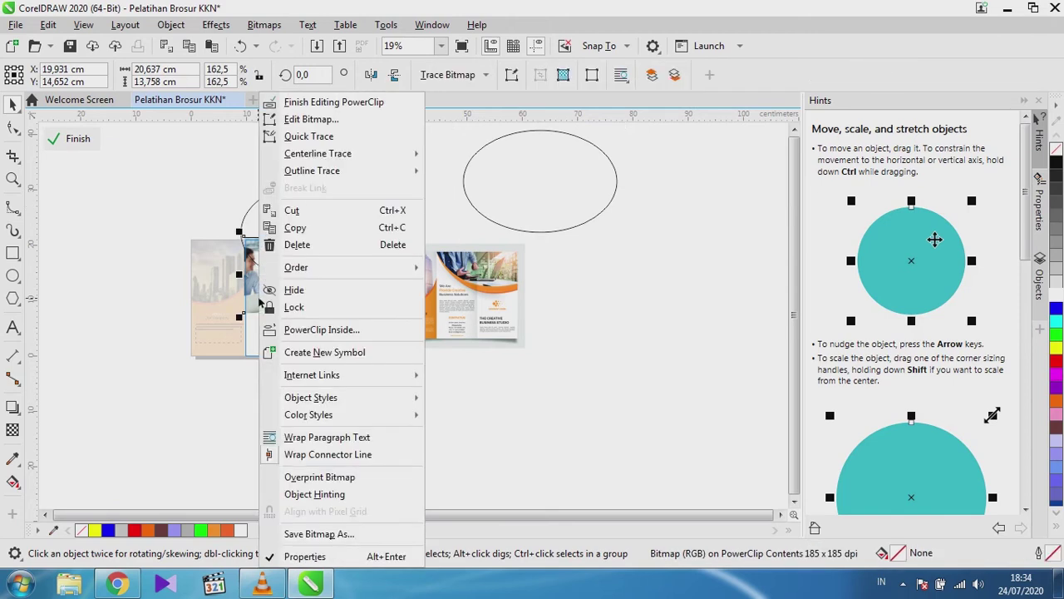
click(285, 331)
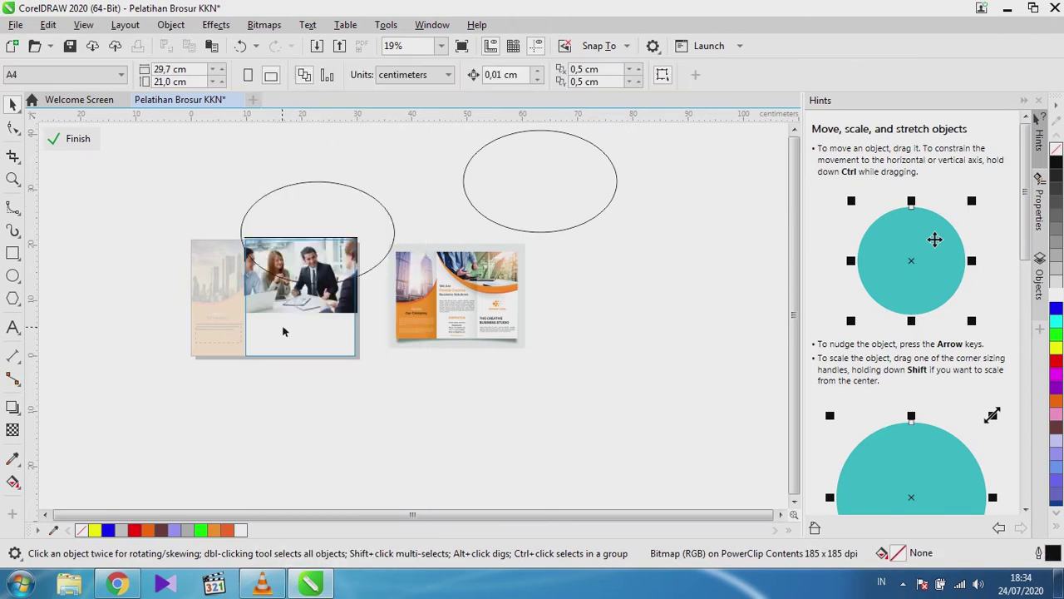
click(315, 219)
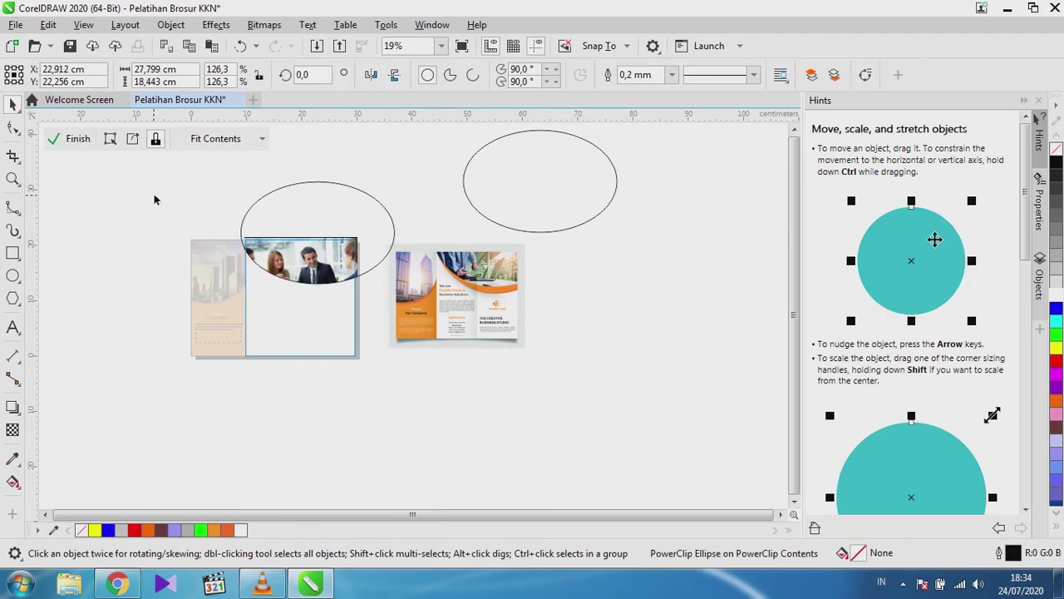
Remove the outline from the clipped photo ellipse.
click(70, 138)
scroll(281, 273, up, 5)
scroll(250, 337, up, 5)
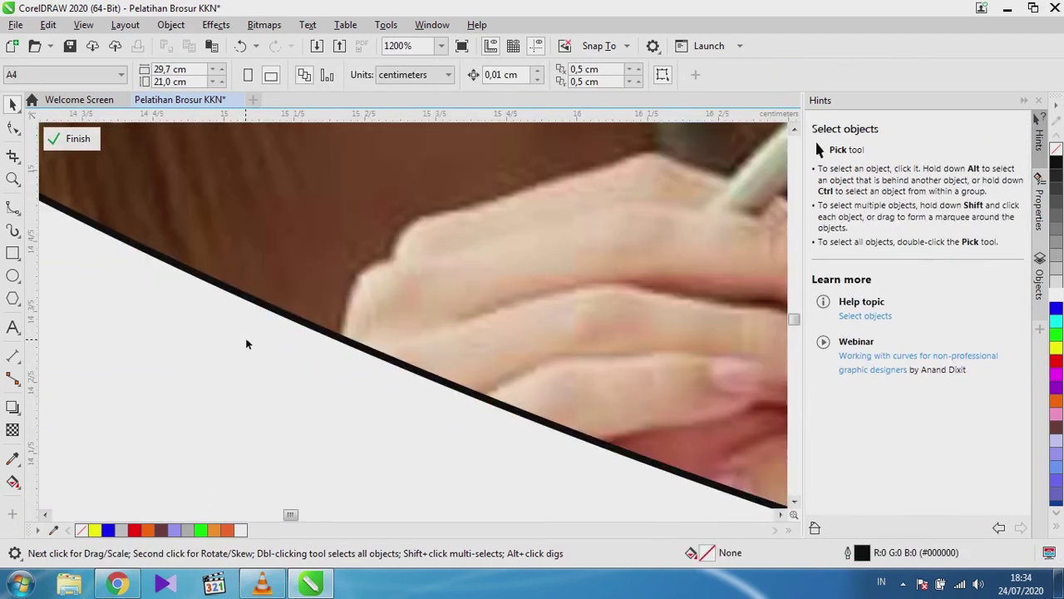
scroll(395, 368, down, 10)
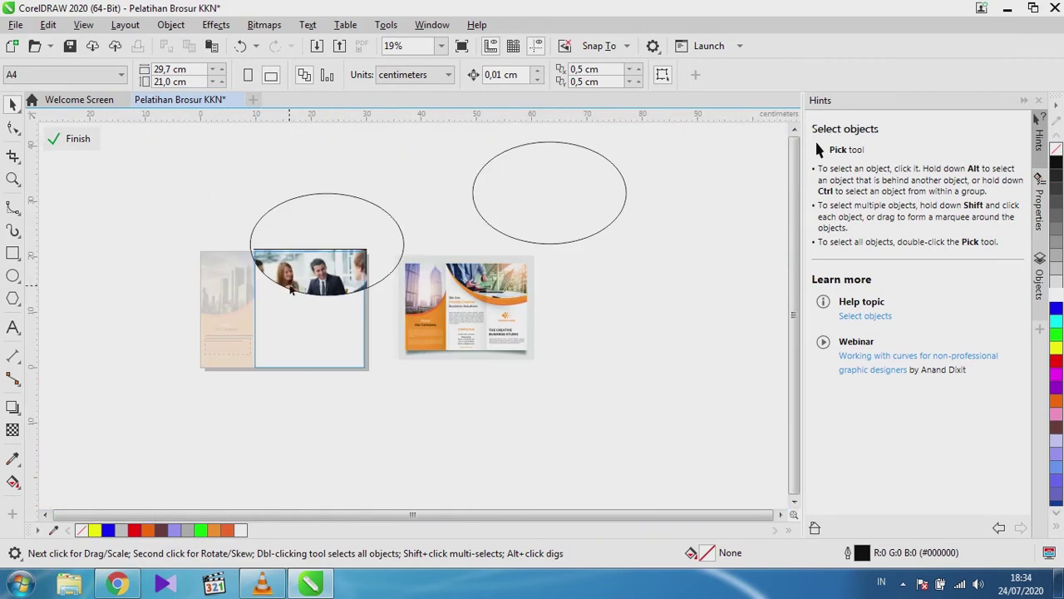
ctrl+click(198, 399)
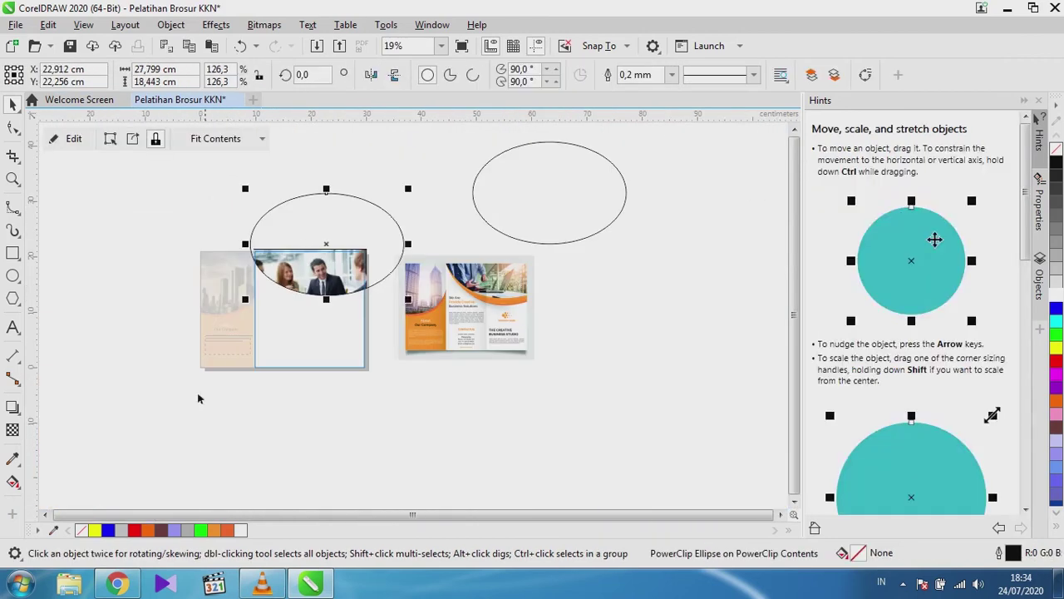
right_click(81, 529)
click(73, 138)
scroll(332, 287, up, 2)
scroll(321, 282, down, 2)
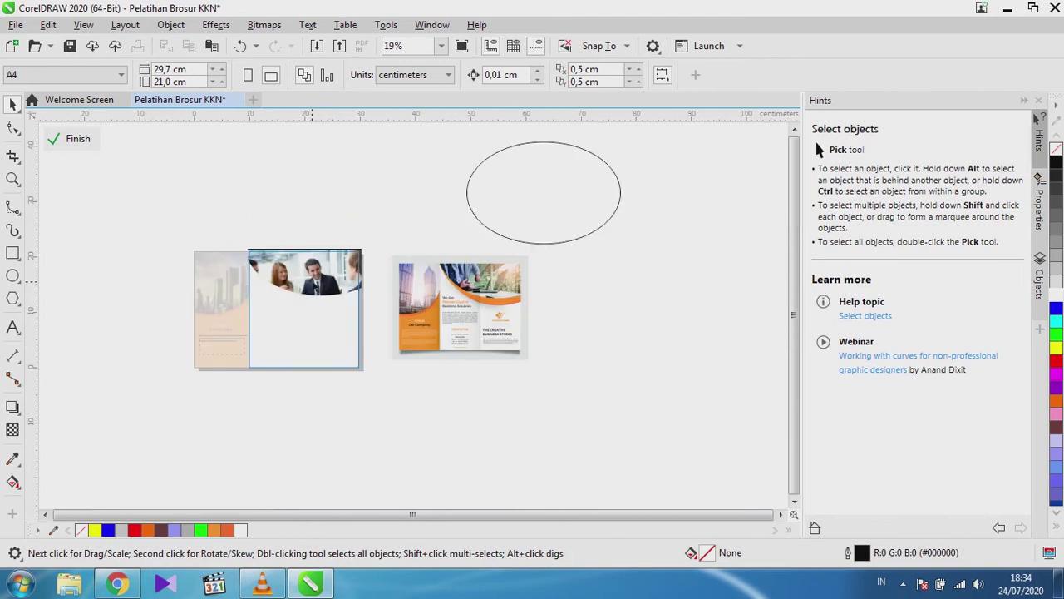
Move the spare ellipse copy so it snaps to the centre of the clipped photo.
click(500, 199)
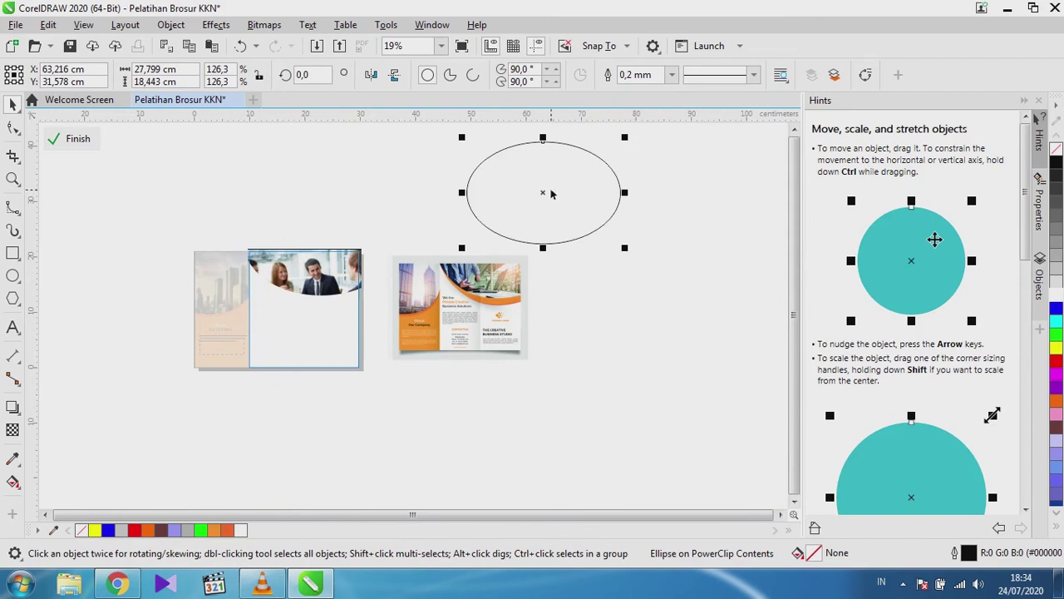
drag(543, 193, 321, 244)
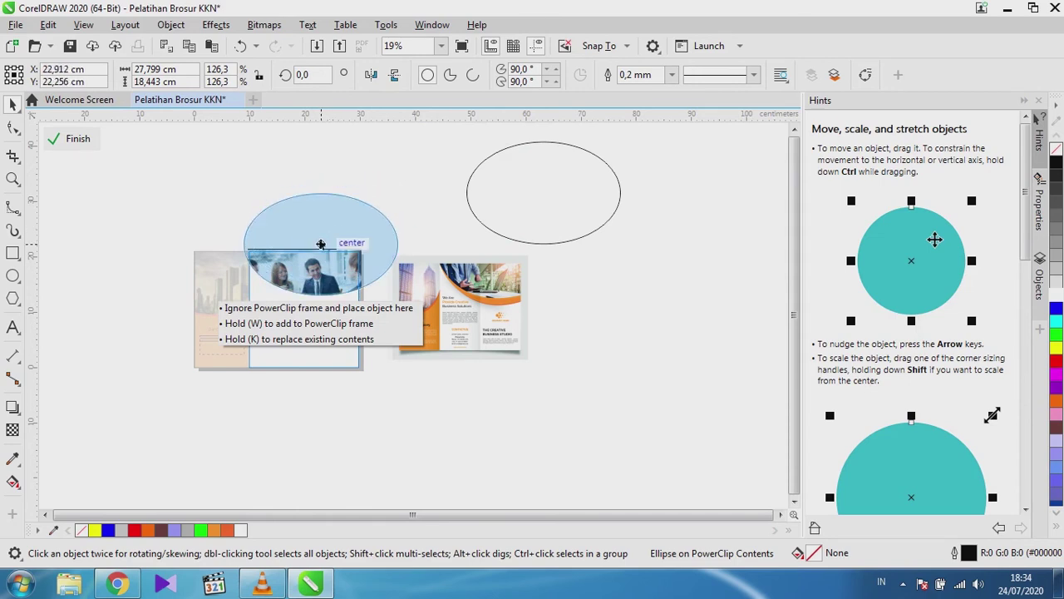
drag(321, 245, 321, 245)
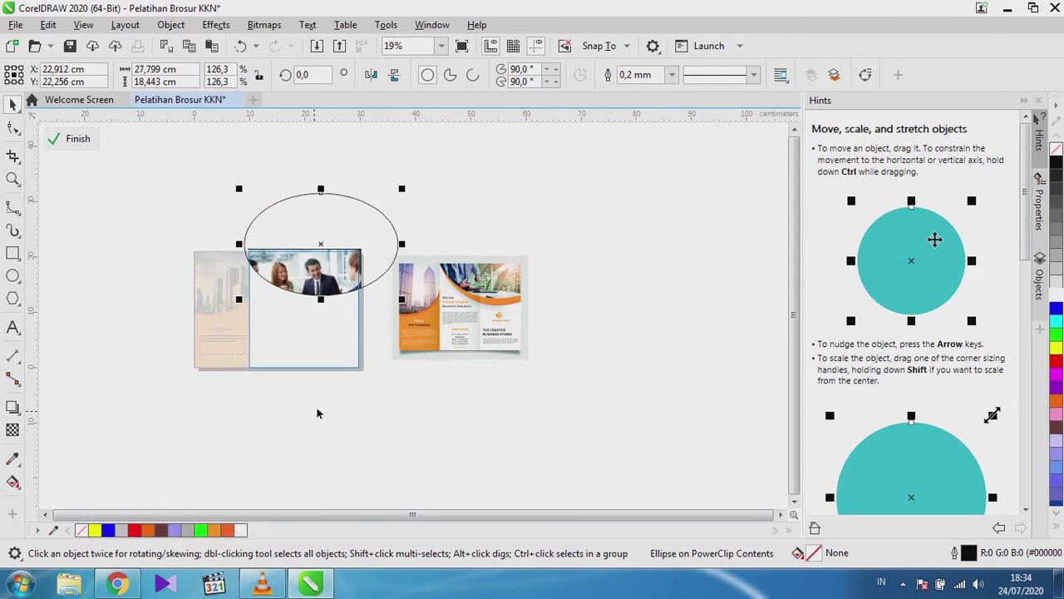
Give the ellipse a light orange fill (R255 G149 B36) and no outline.
click(214, 530)
scroll(371, 264, up, 2)
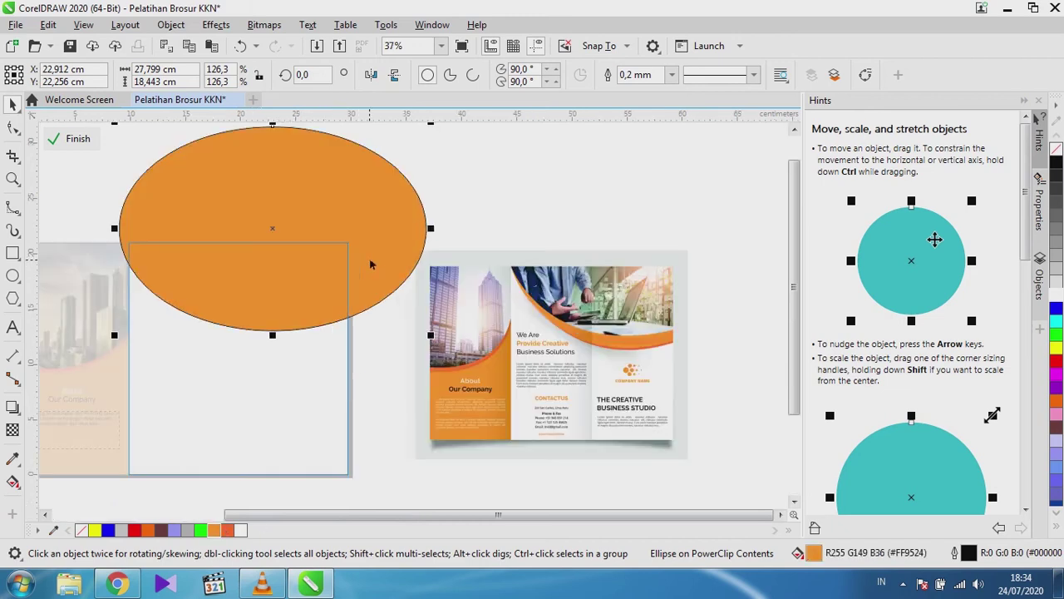
scroll(371, 264, up, 3)
scroll(592, 320, down, 3)
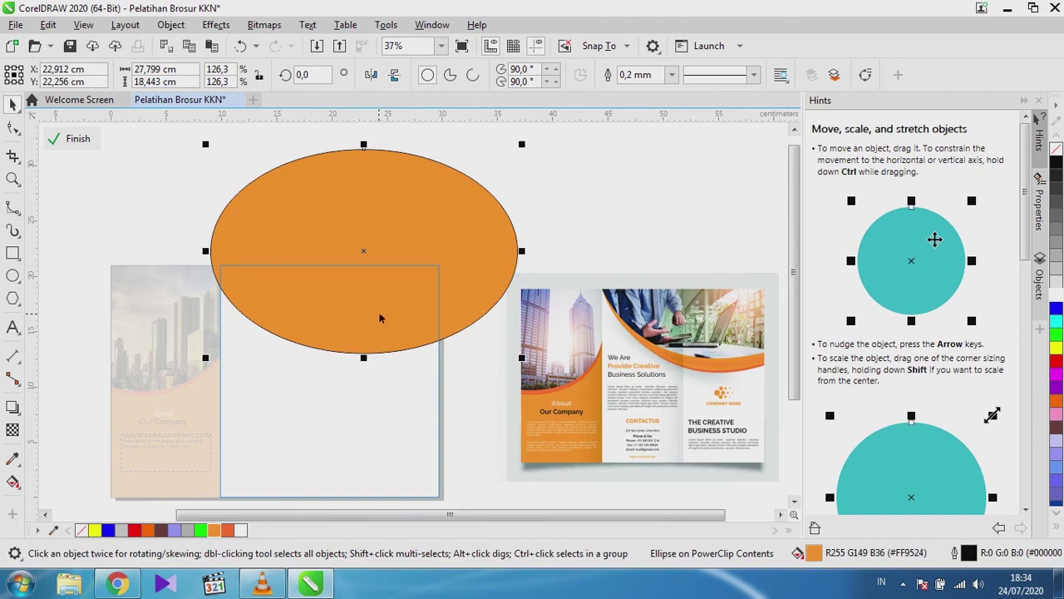
scroll(344, 355, up, 5)
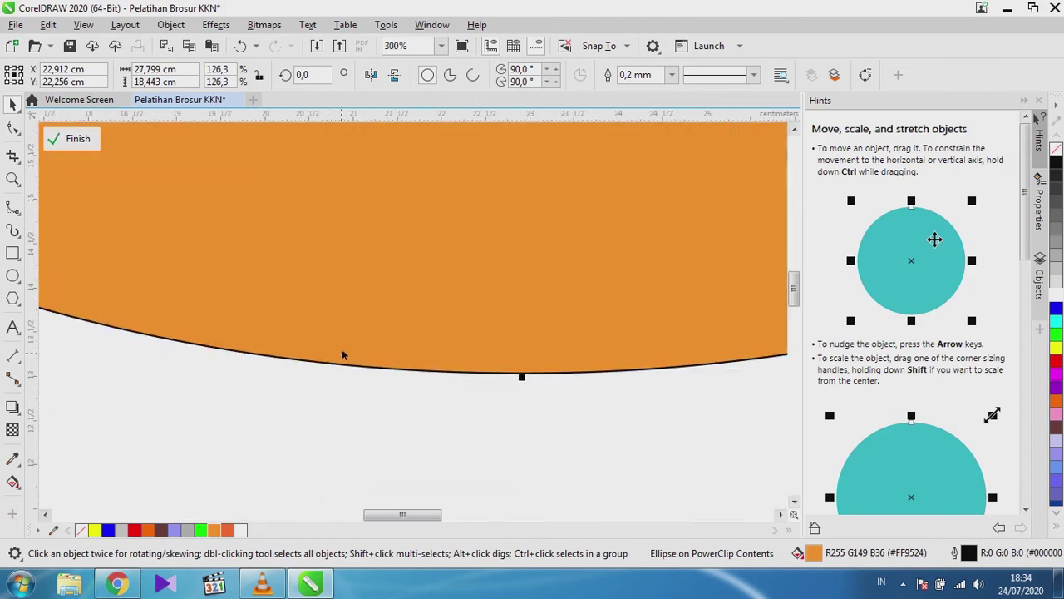
right_click(82, 532)
scroll(236, 346, down, 5)
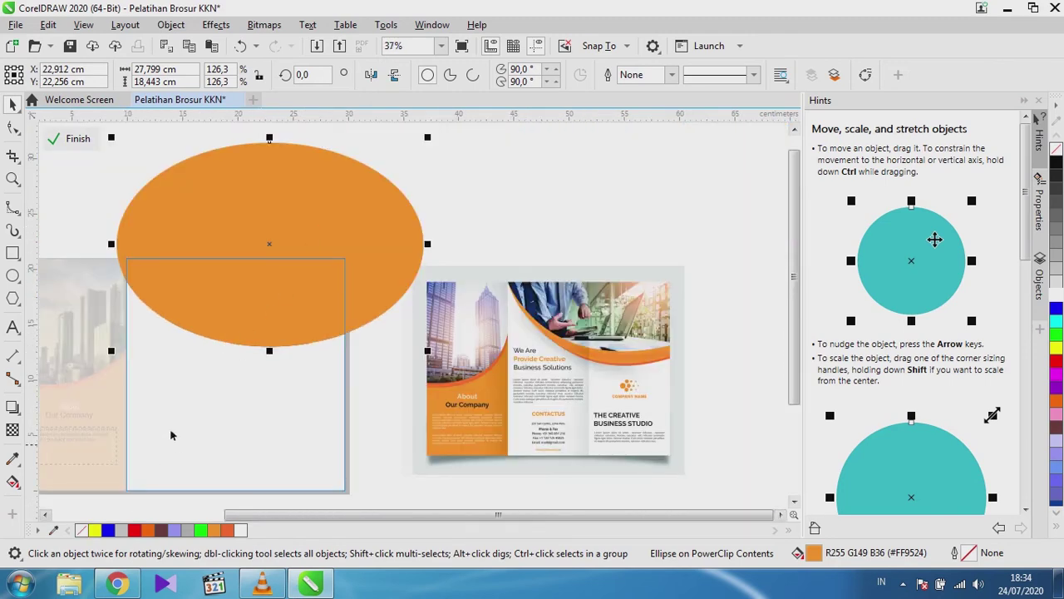
scroll(310, 214, up, 1)
scroll(310, 213, down, 1)
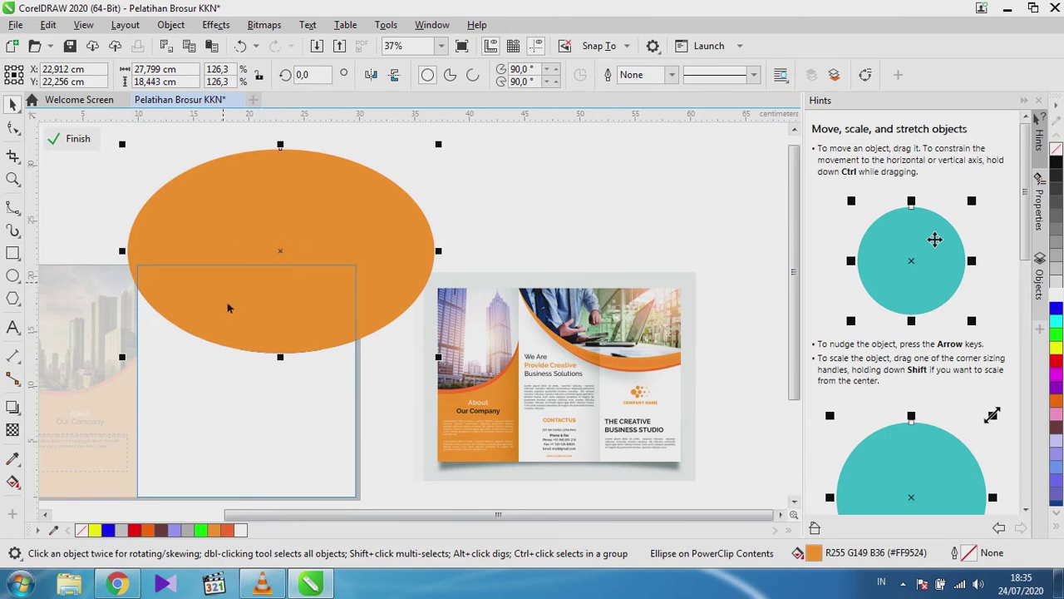
Rotate the orange ellipse to about 354° so it tilts slightly.
click(295, 260)
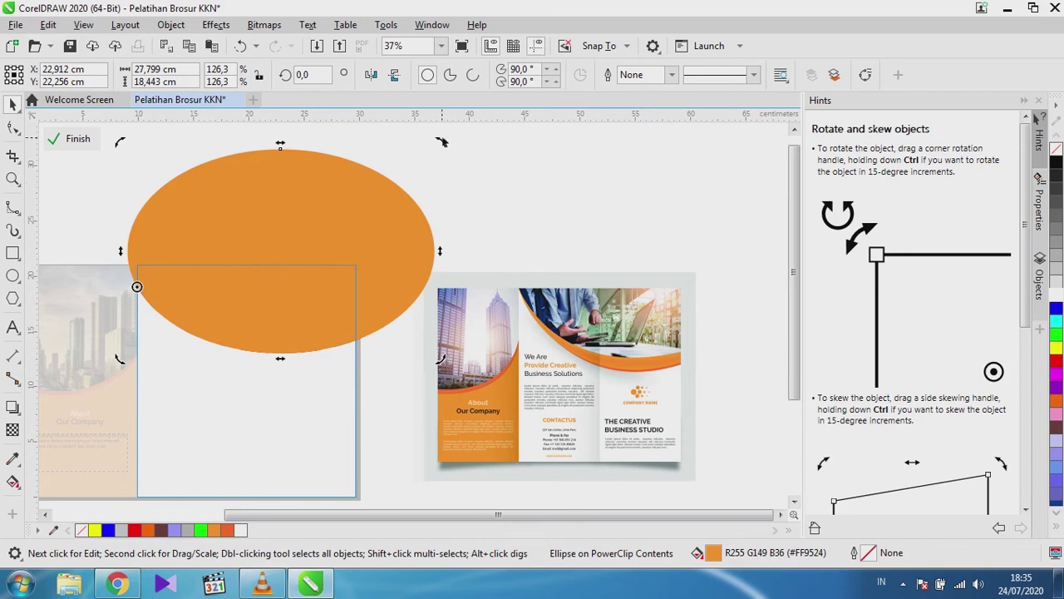
drag(441, 142, 455, 180)
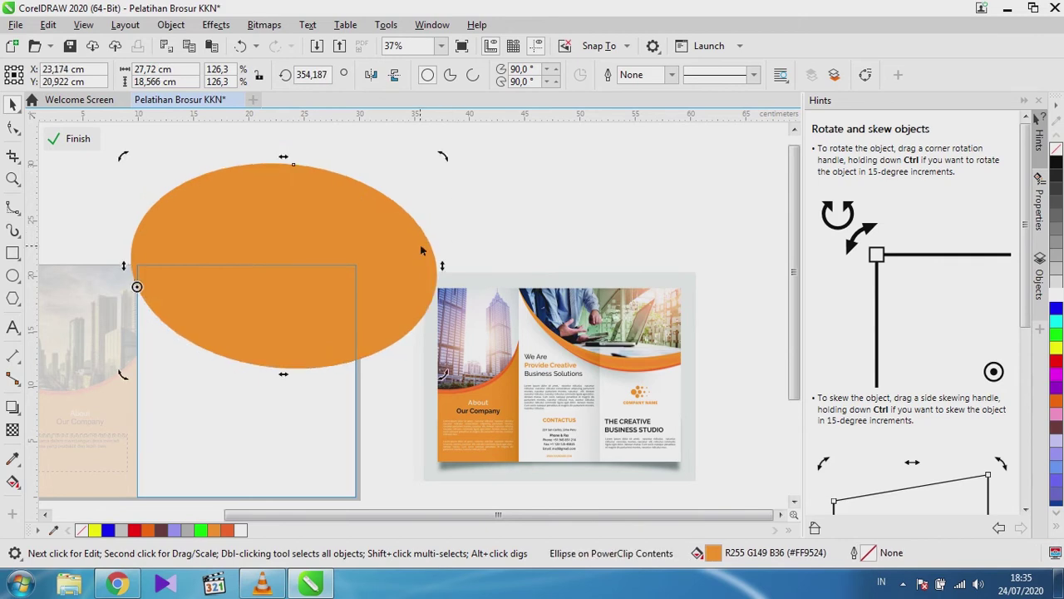
click(89, 192)
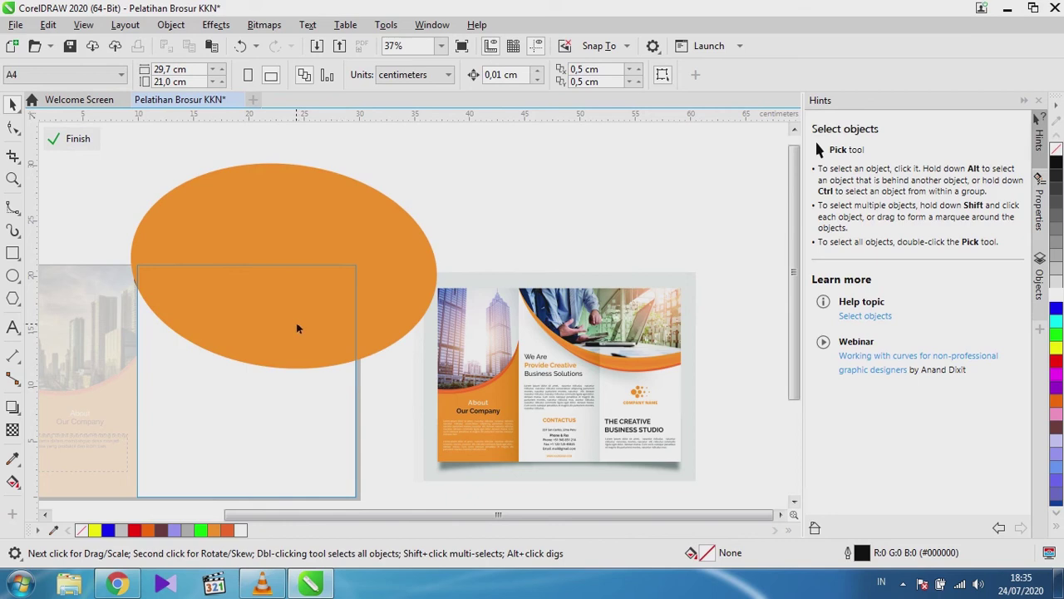
Send the orange ellipse behind the clipped meeting photo with Order > To Back of Layer.
click(321, 241)
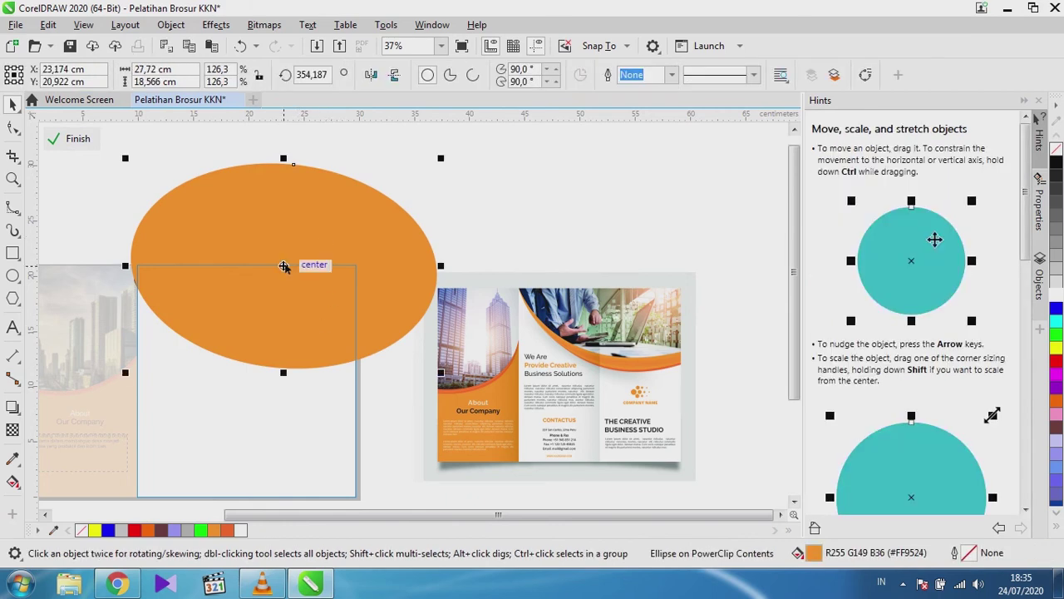
right_click(285, 266)
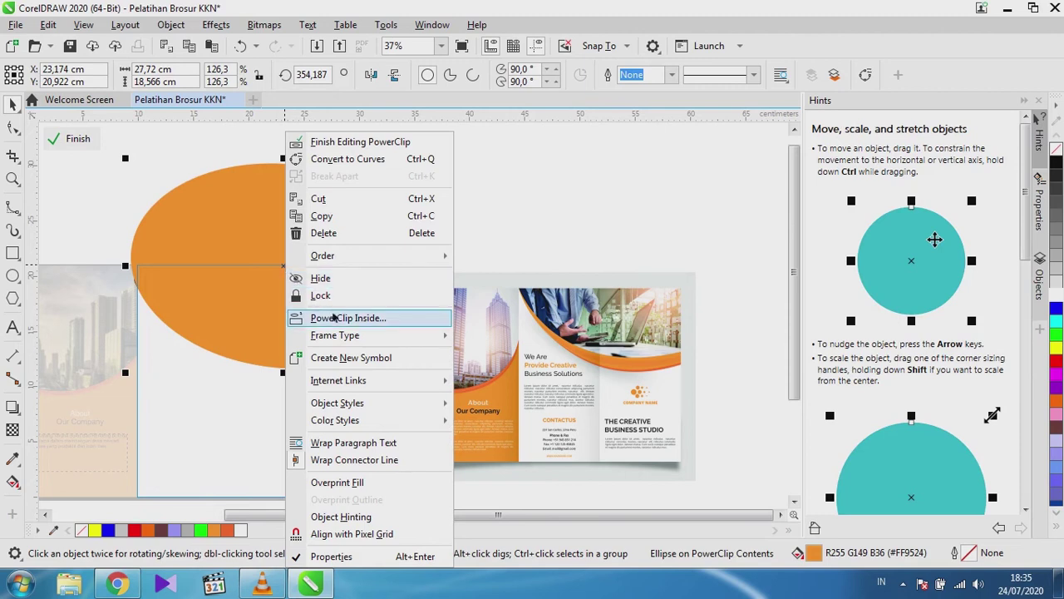
mouse_move(443, 262)
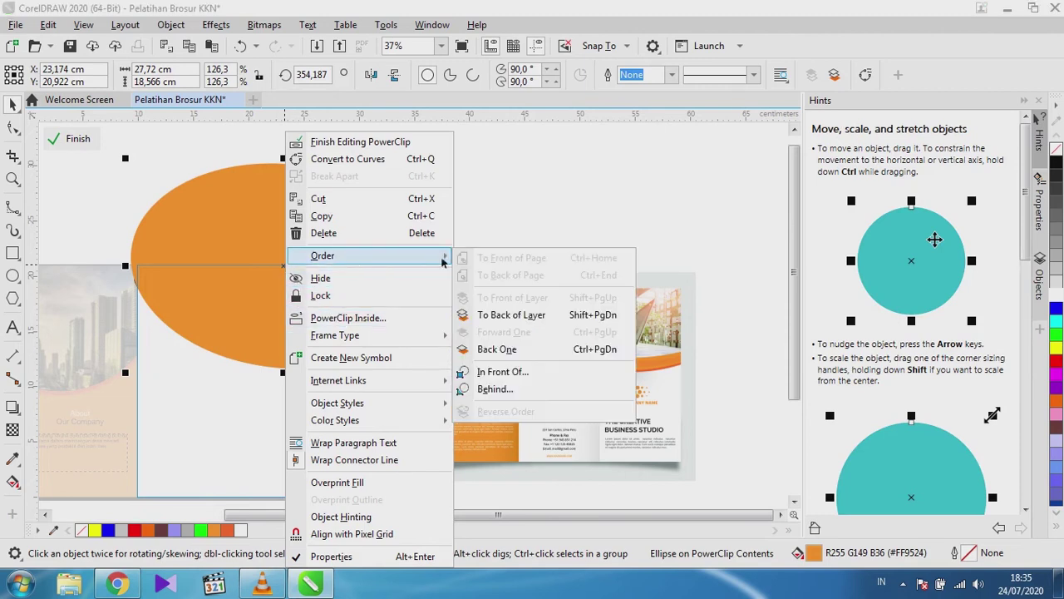
click(497, 316)
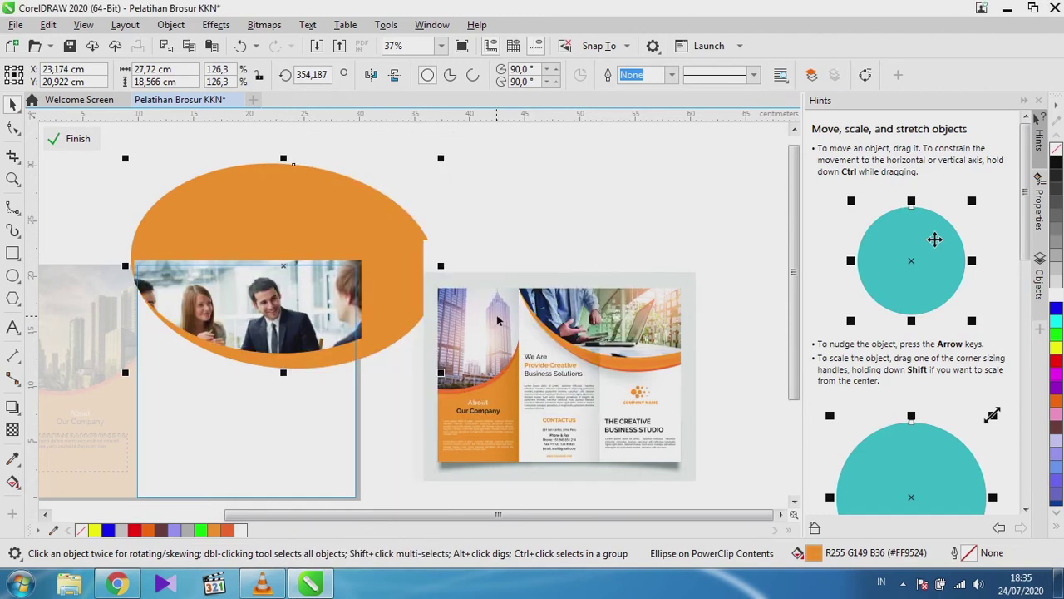
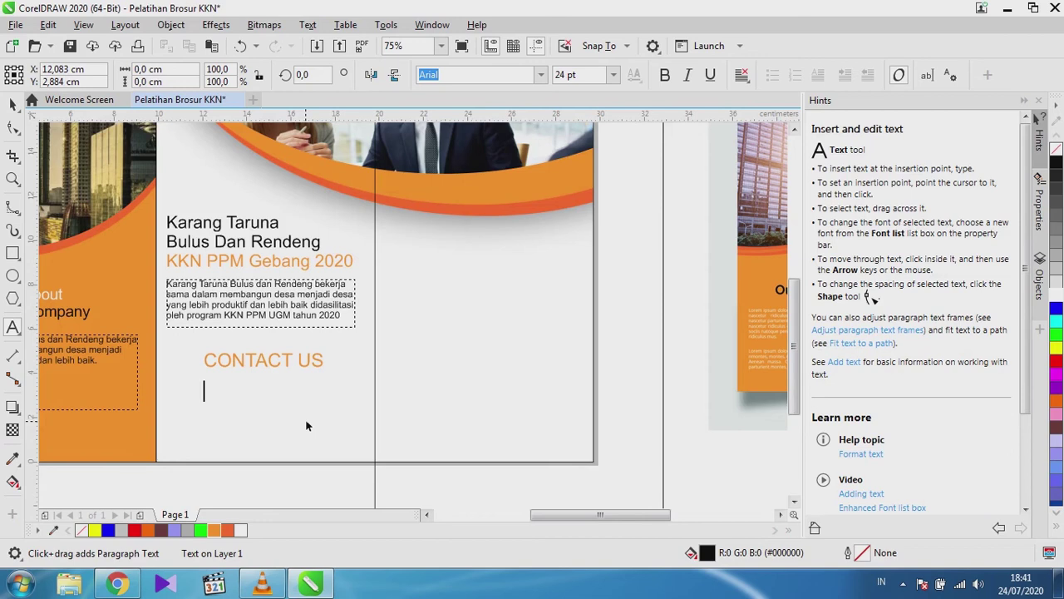
Type the village and district address under CONTACT US, fixing typos and the line break into two lines.
text(Bul)
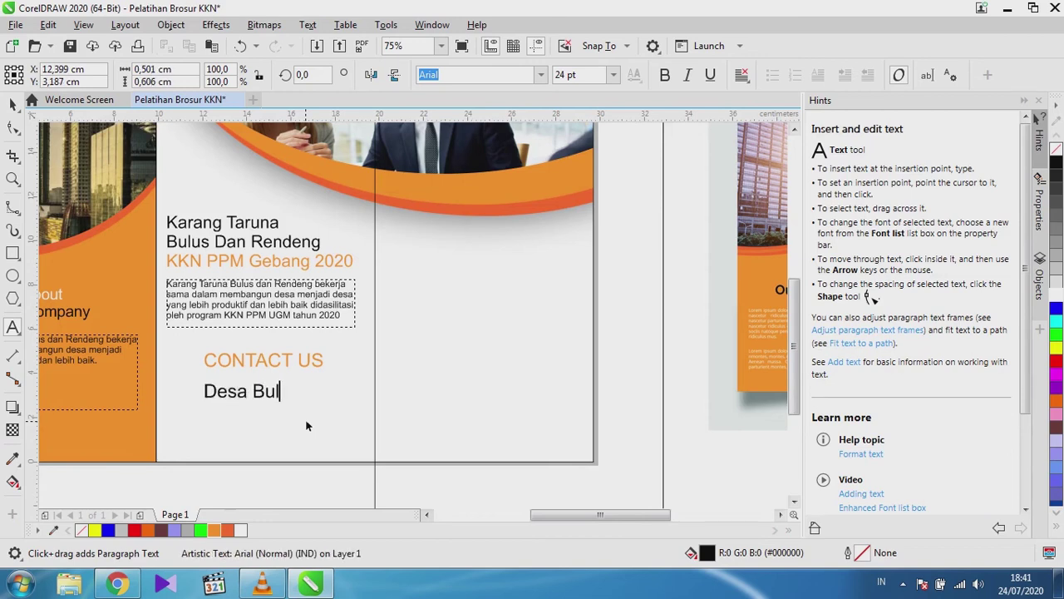
text(us / Rendeng Kecamatan Gebang)
key(Return)
text(Kabupaten B)
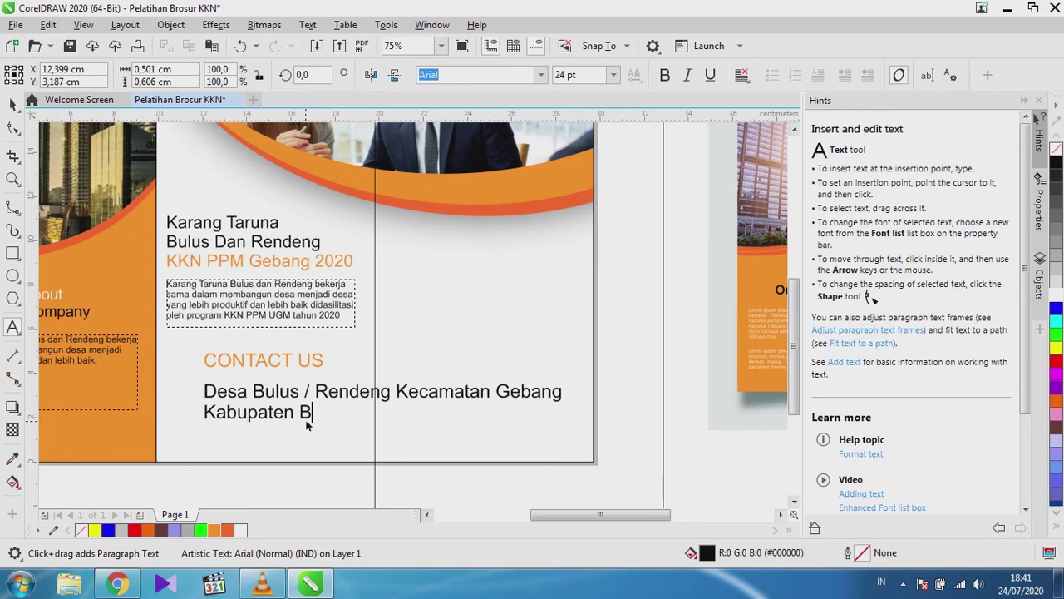
key(BackSpace)
text(Purworejo)
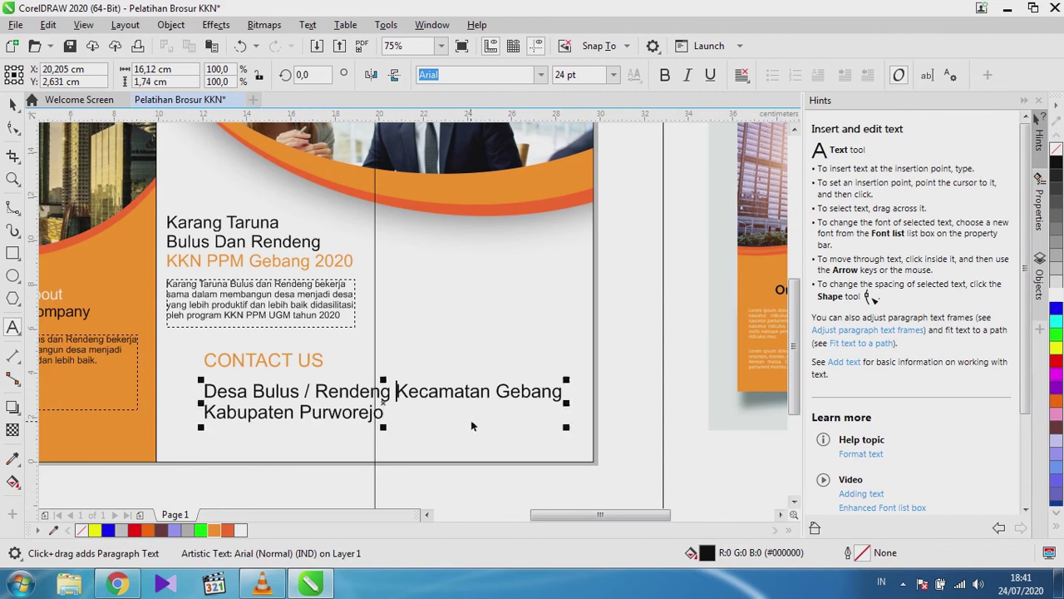
key(BackSpace)
key(Return)
key(Down)
key(BackSpace)
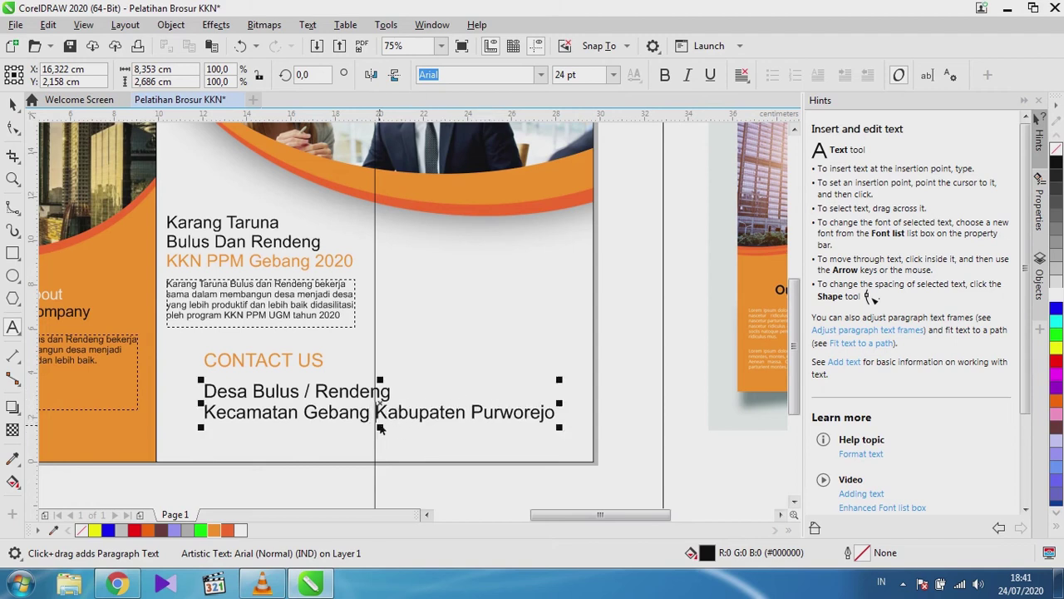
click(742, 76)
Centre the address text, move it under CONTACT US, and add a 'Phone :' line with the contact number.
click(771, 130)
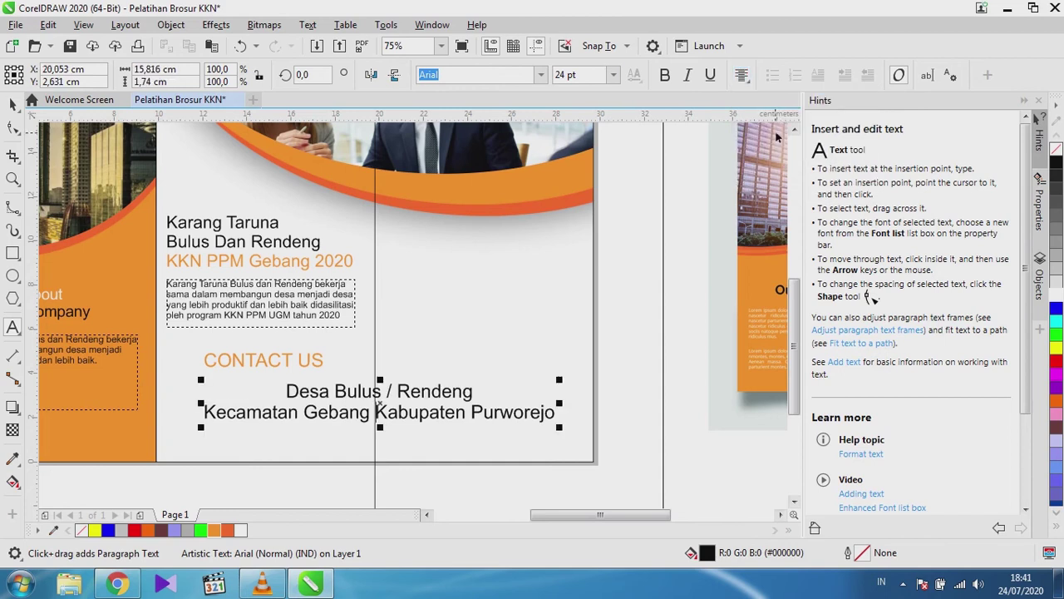
drag(381, 407, 269, 395)
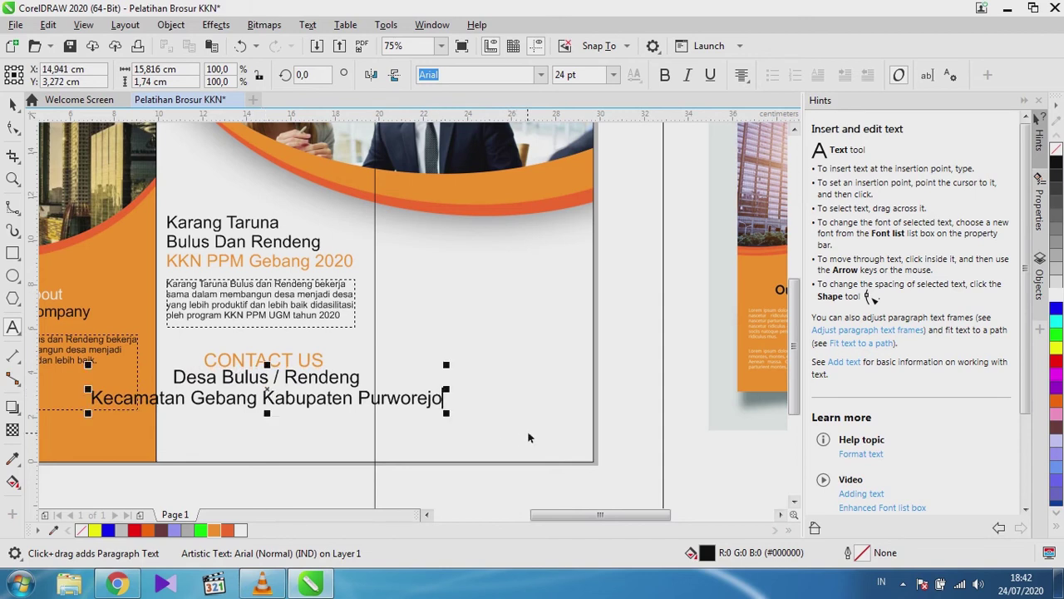
key(Escape)
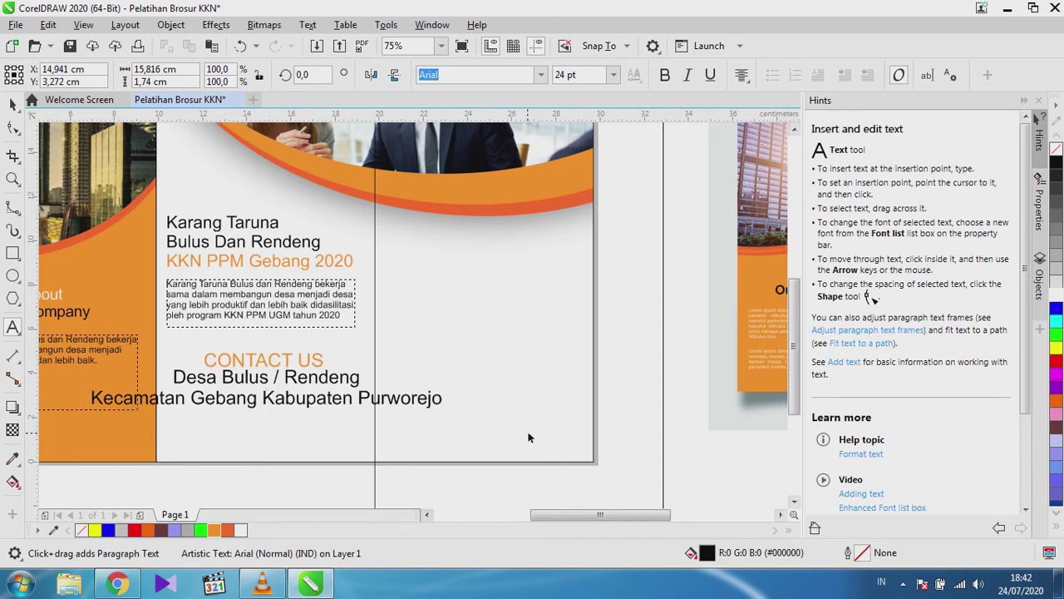
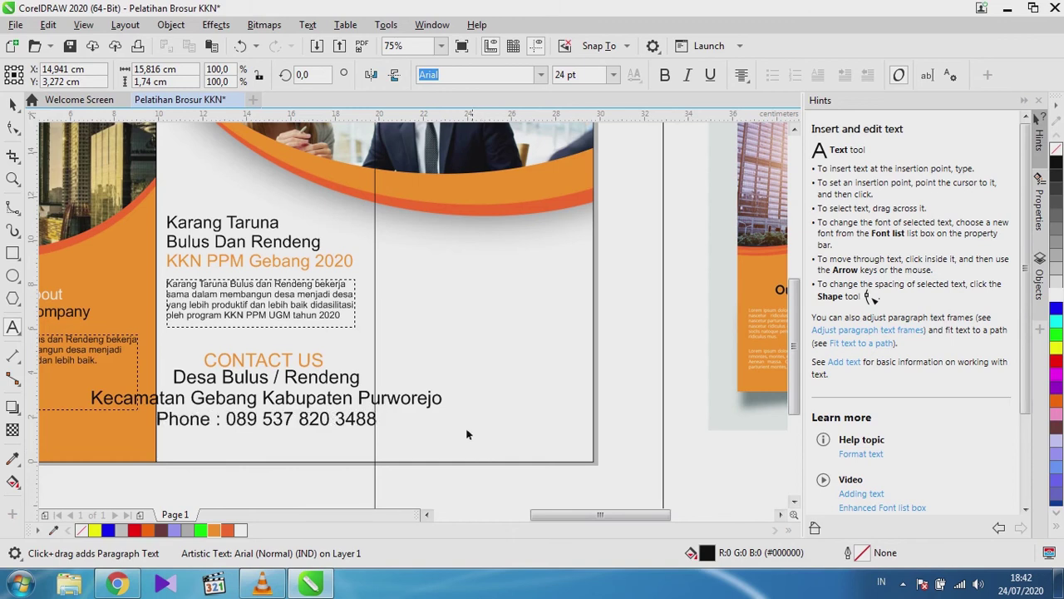
key(F3)
Add an 'email:' line with the contact e-mail address below the phone line, then select the address.
scroll(716, 391, up, 4)
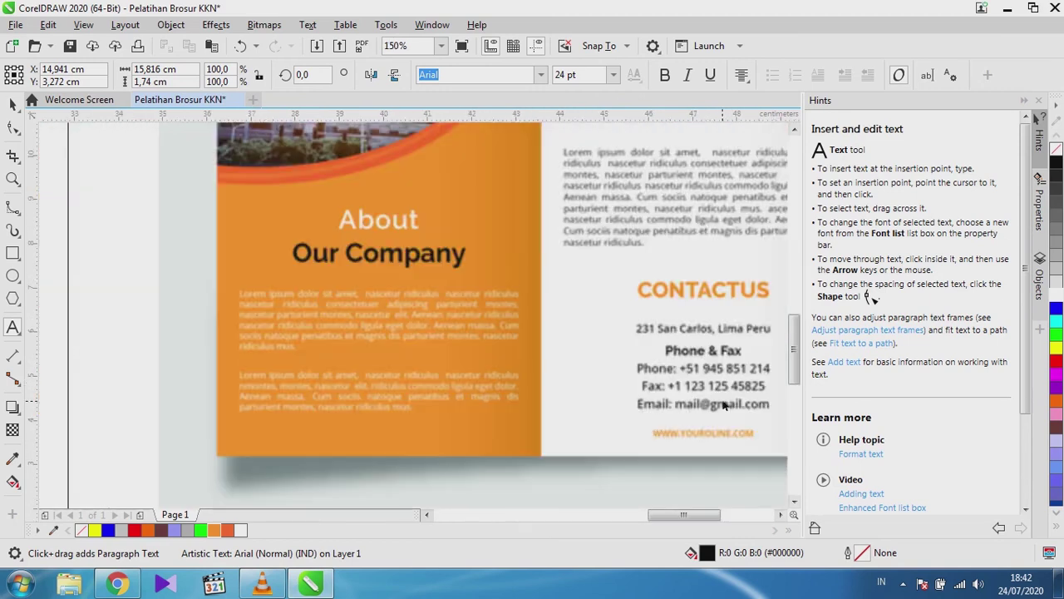
scroll(717, 391, down, 4)
scroll(412, 419, up, 3)
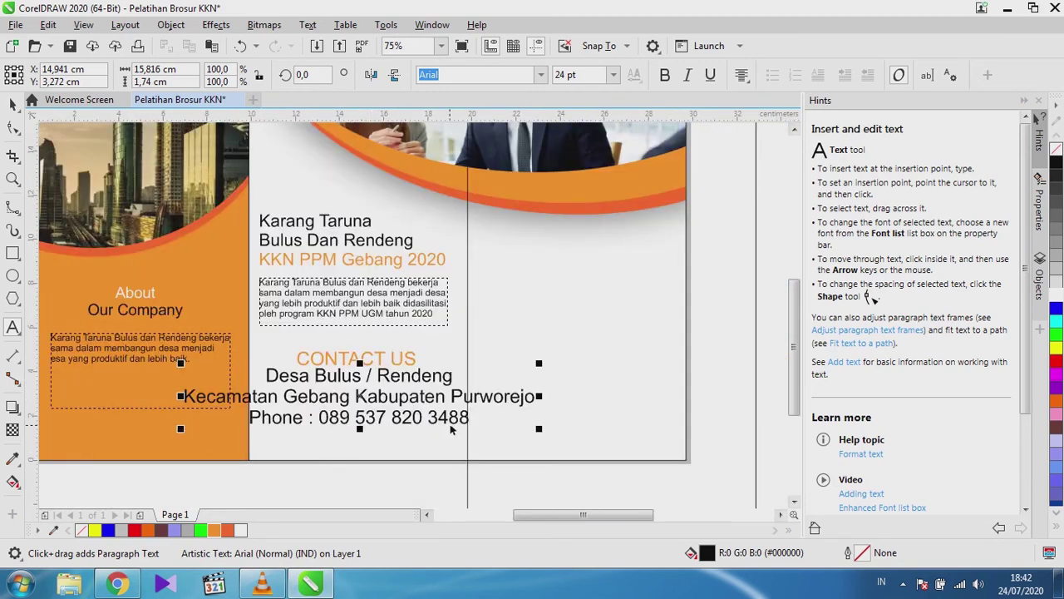
key(Return)
text(email:)
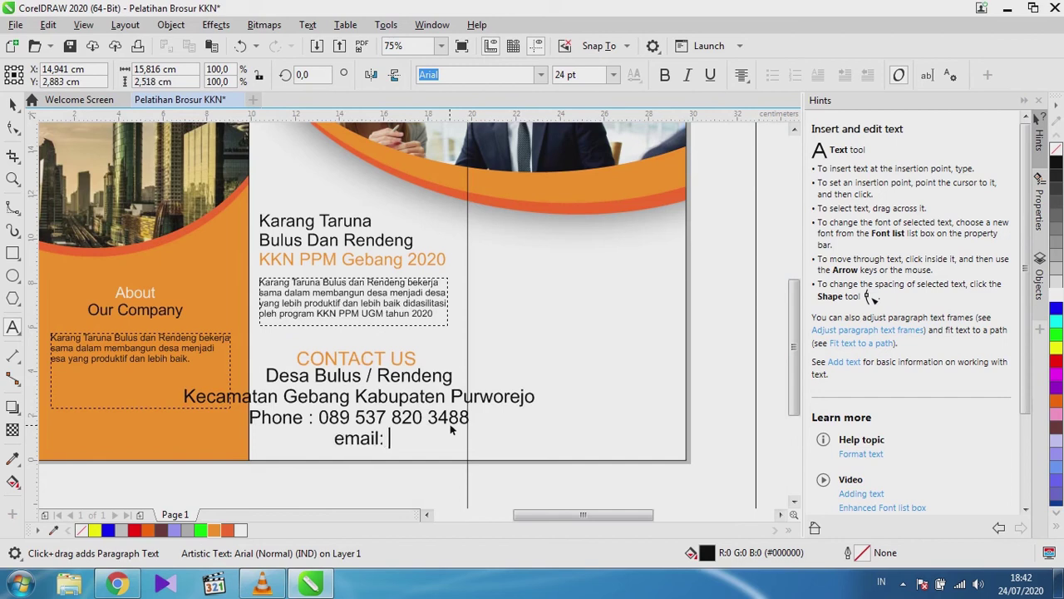
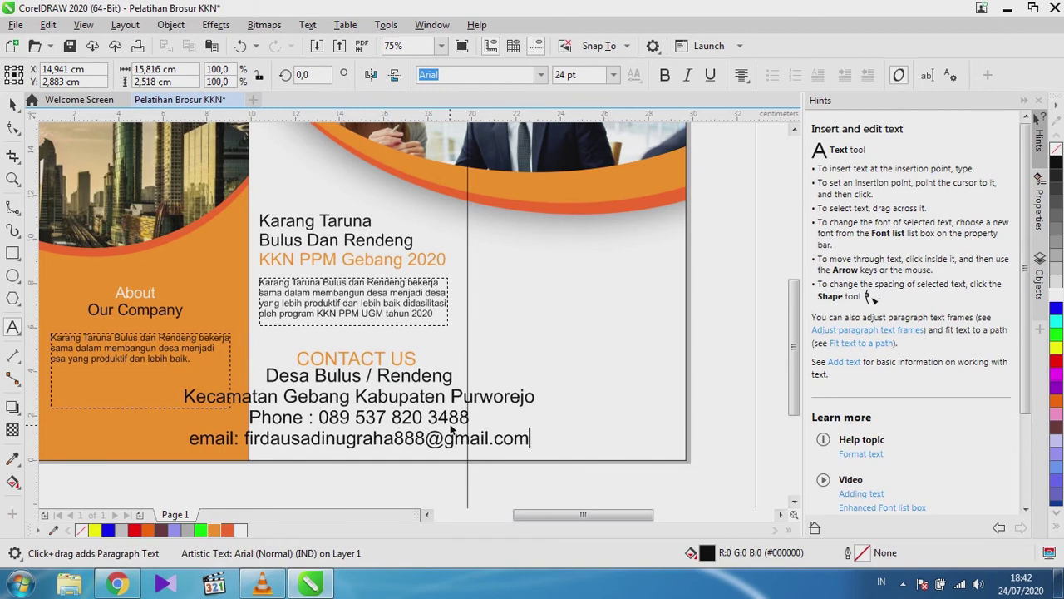
key(Return)
key(Return)
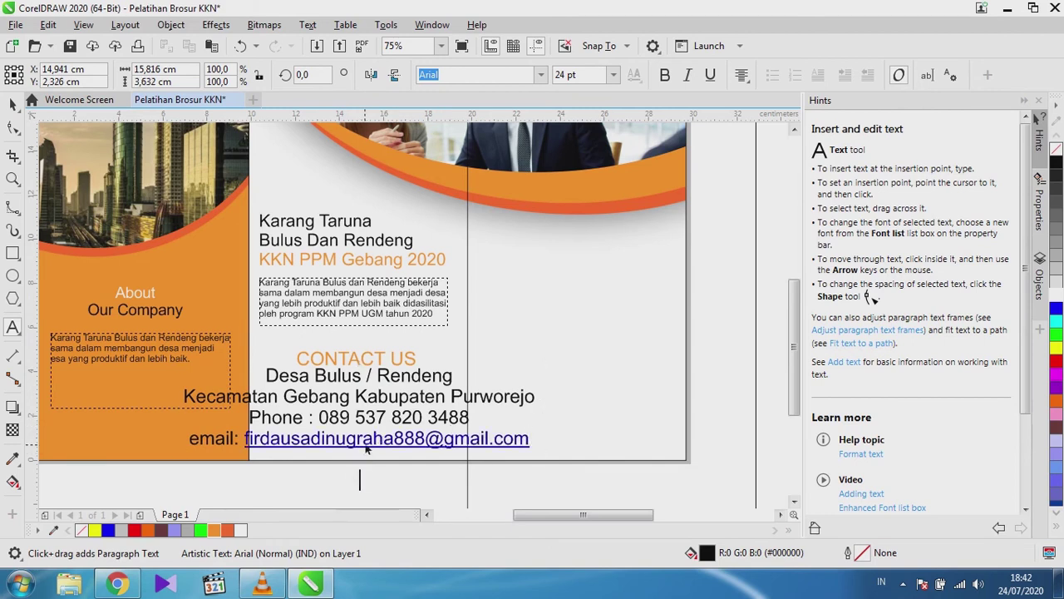
drag(246, 438, 539, 442)
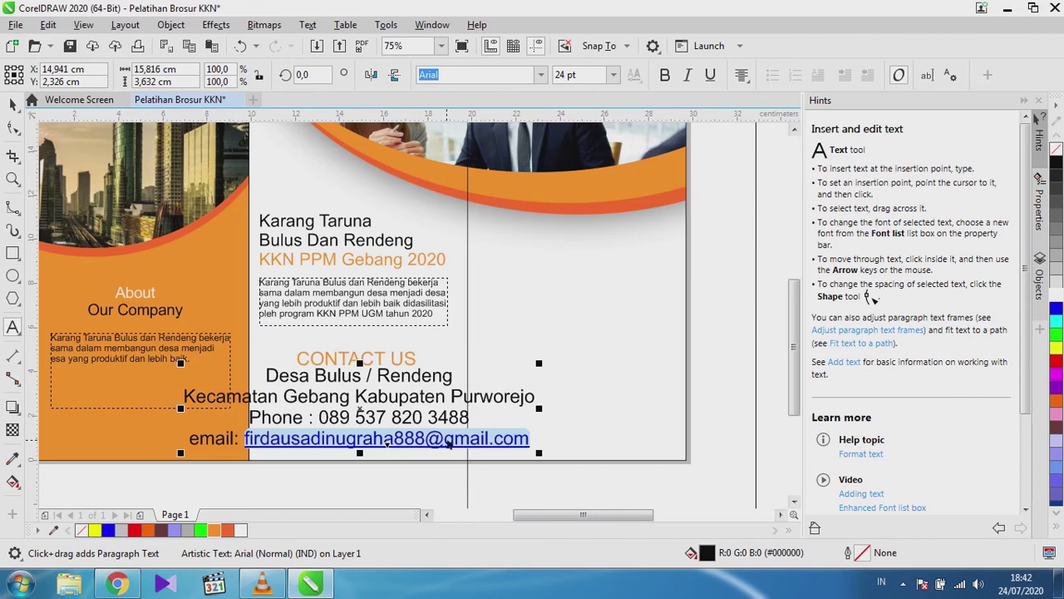
Explore the e-mail text's right-click options, then select the whole e-mail address.
right_click(449, 443)
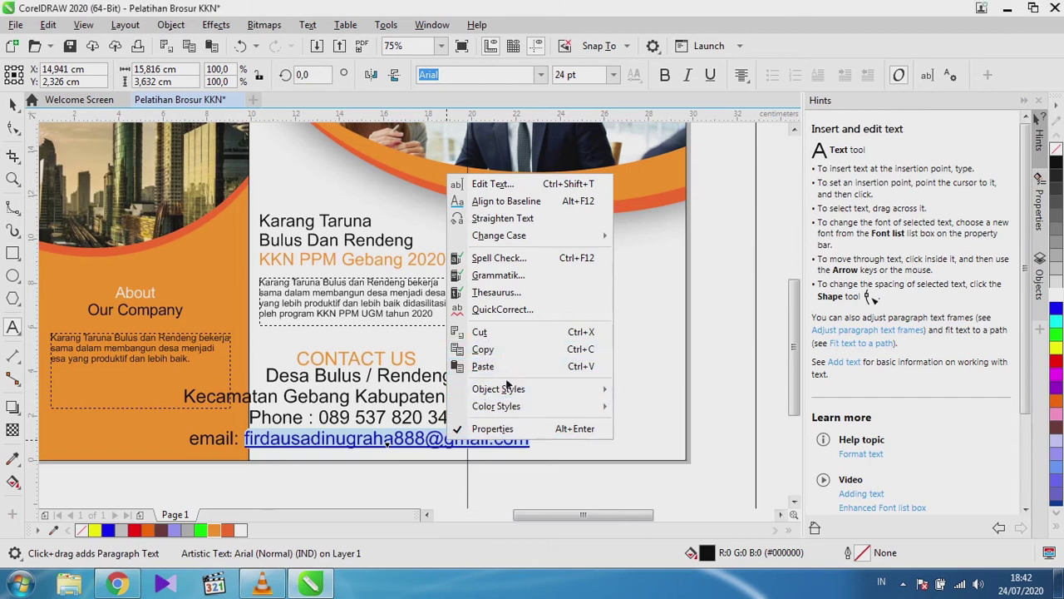
mouse_move(509, 389)
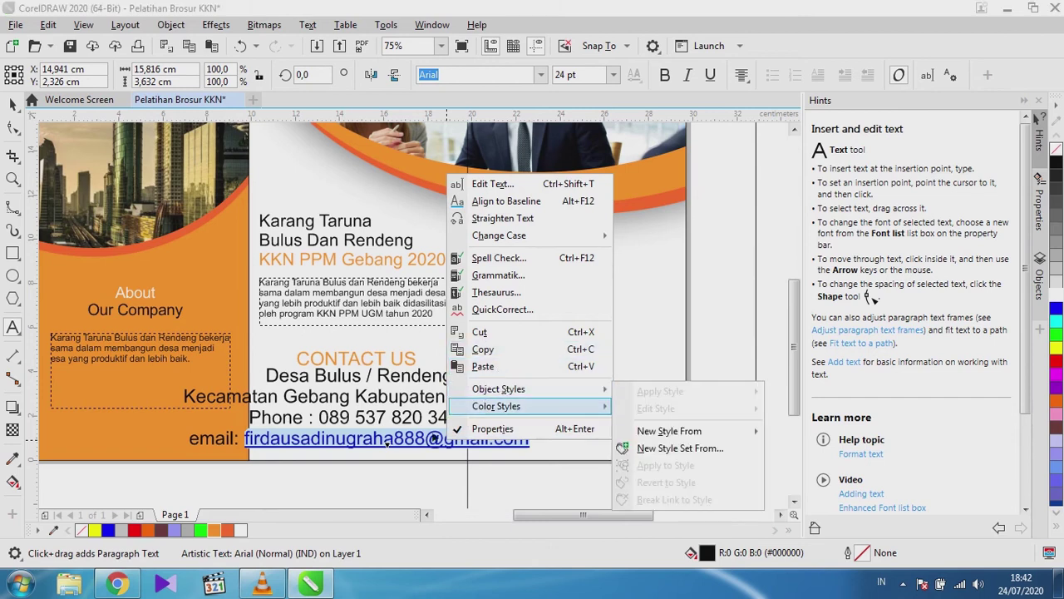
click(435, 438)
right_click(434, 444)
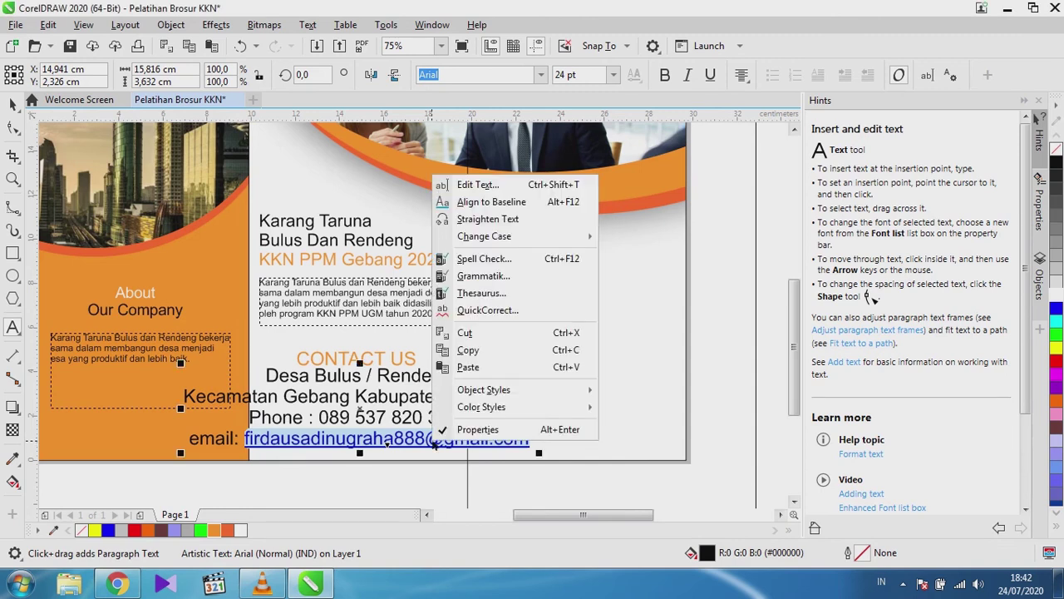
click(488, 470)
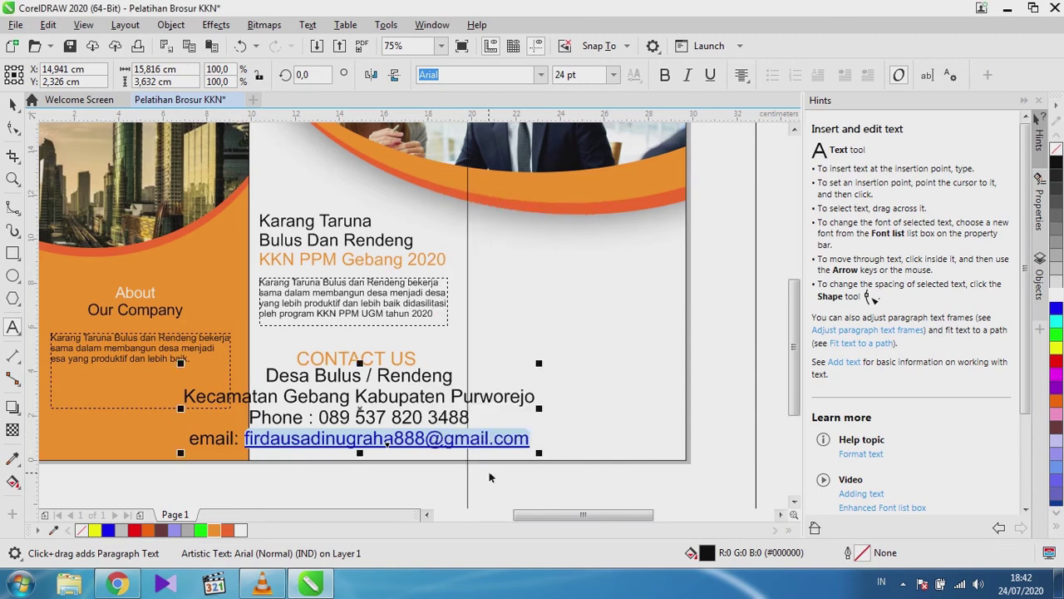
click(418, 439)
right_click(387, 444)
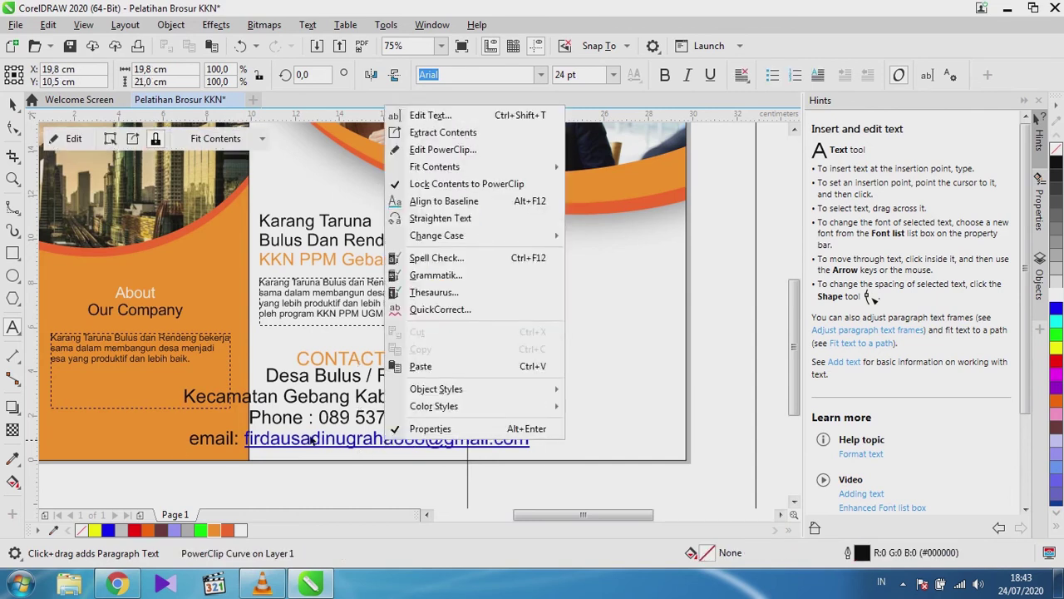
click(247, 436)
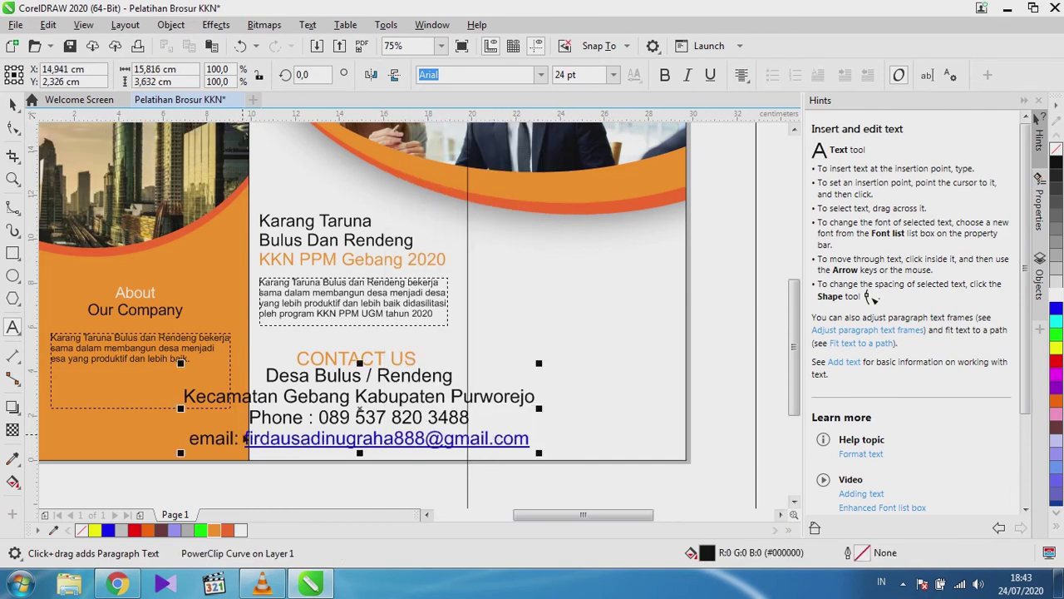
drag(247, 437, 423, 439)
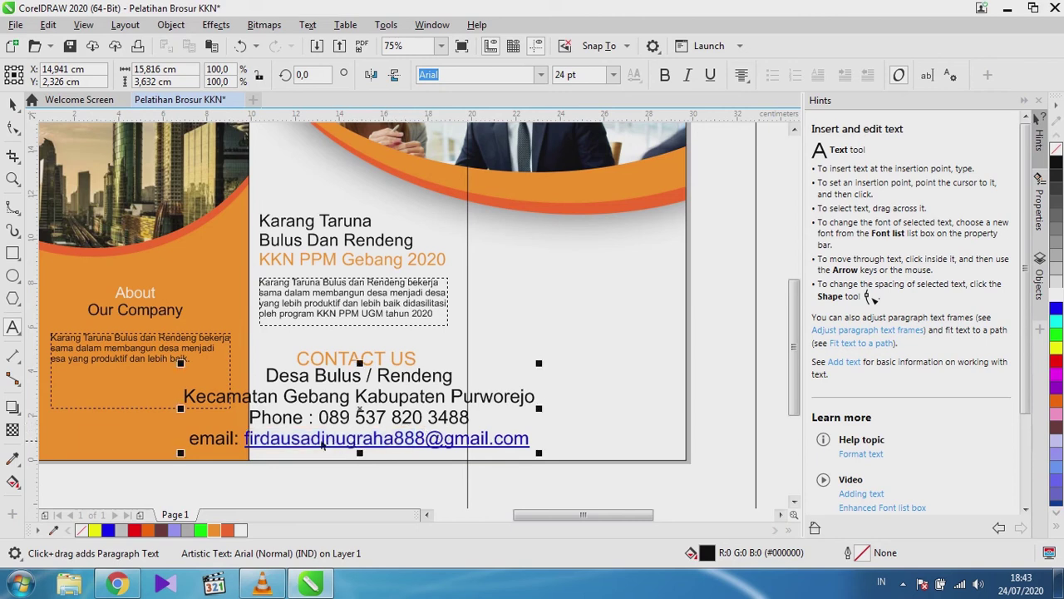
drag(247, 437, 528, 443)
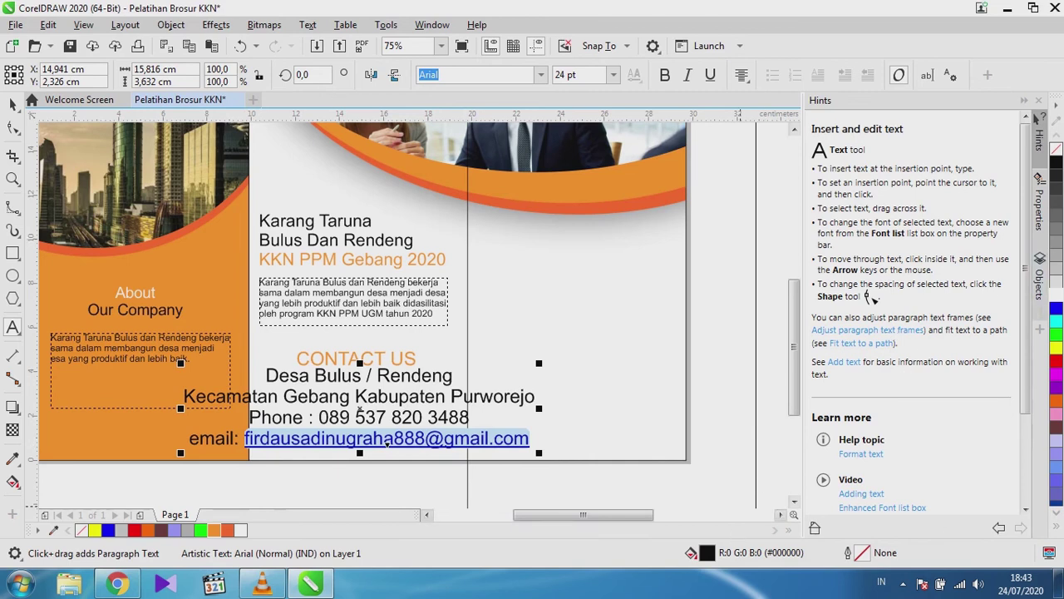
Apply black from the palette to the e-mail text and reselect the whole address.
click(1056, 163)
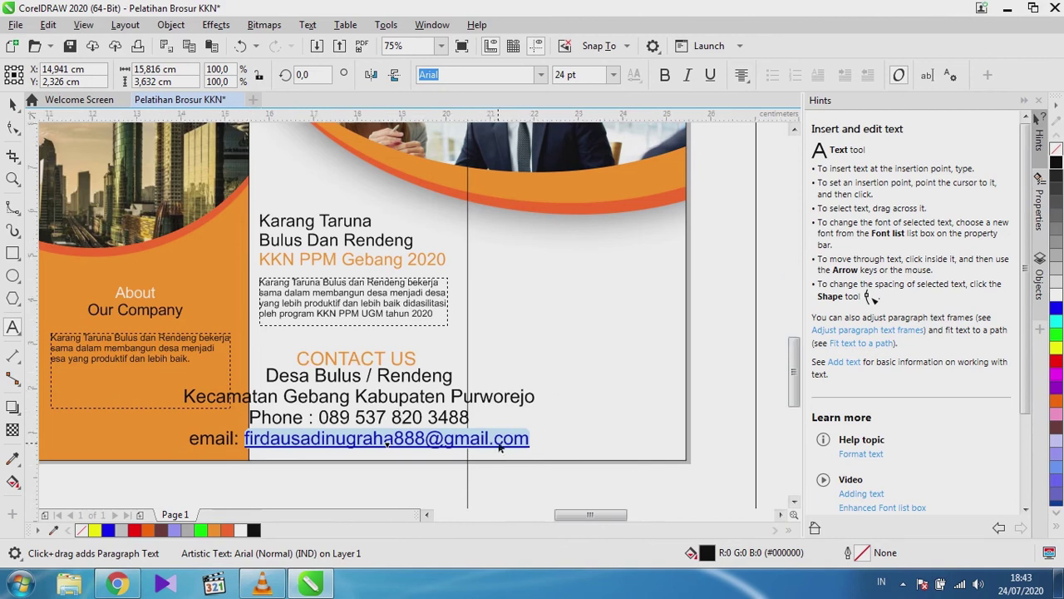
scroll(506, 403, up, 2)
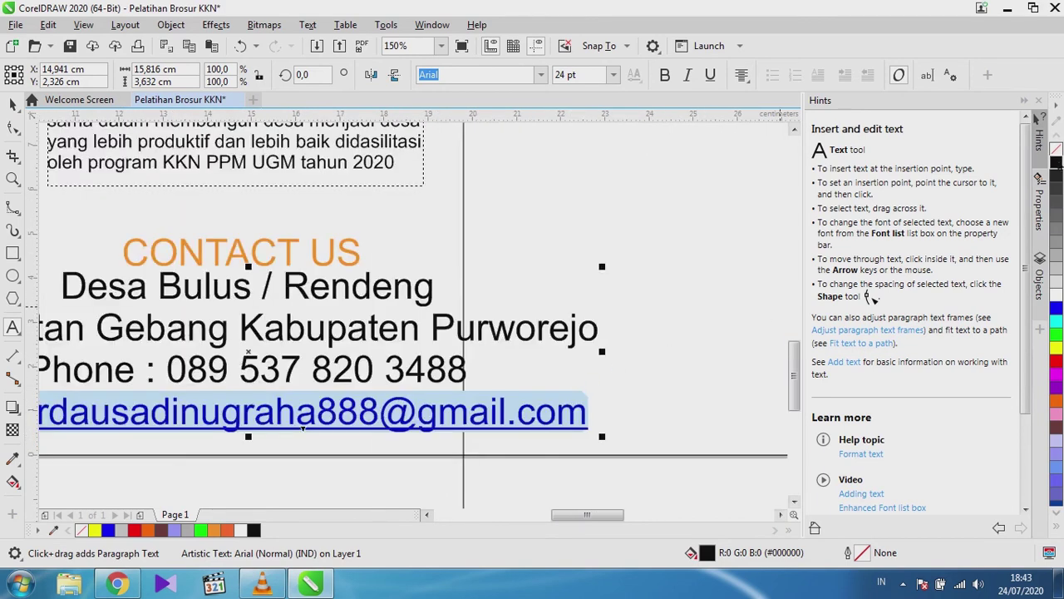
scroll(542, 386, down, 4)
click(511, 386)
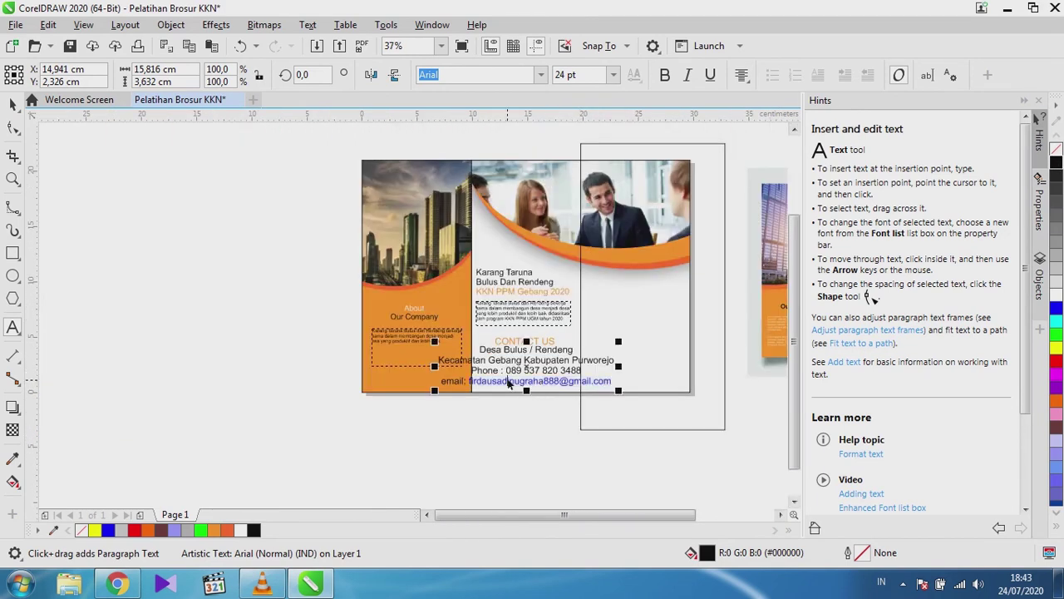
scroll(531, 385, up, 2)
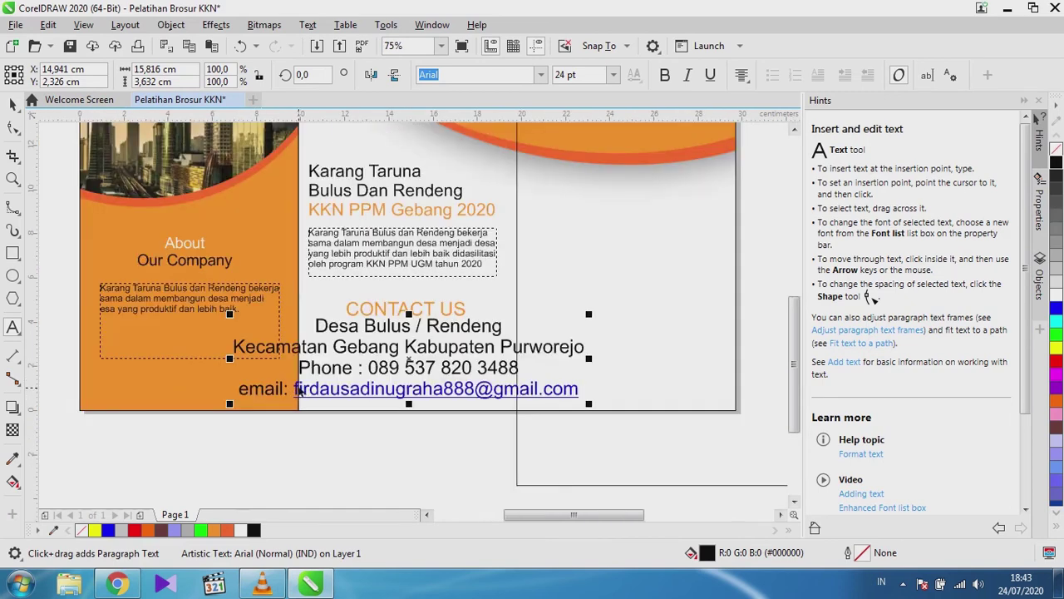
drag(295, 391, 584, 391)
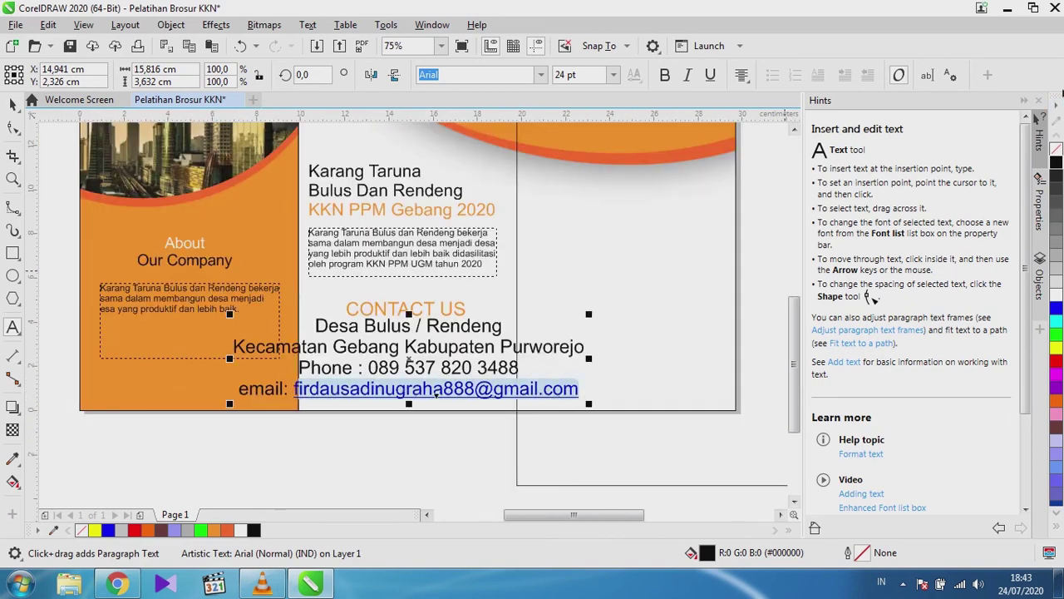
scroll(439, 373, up, 4)
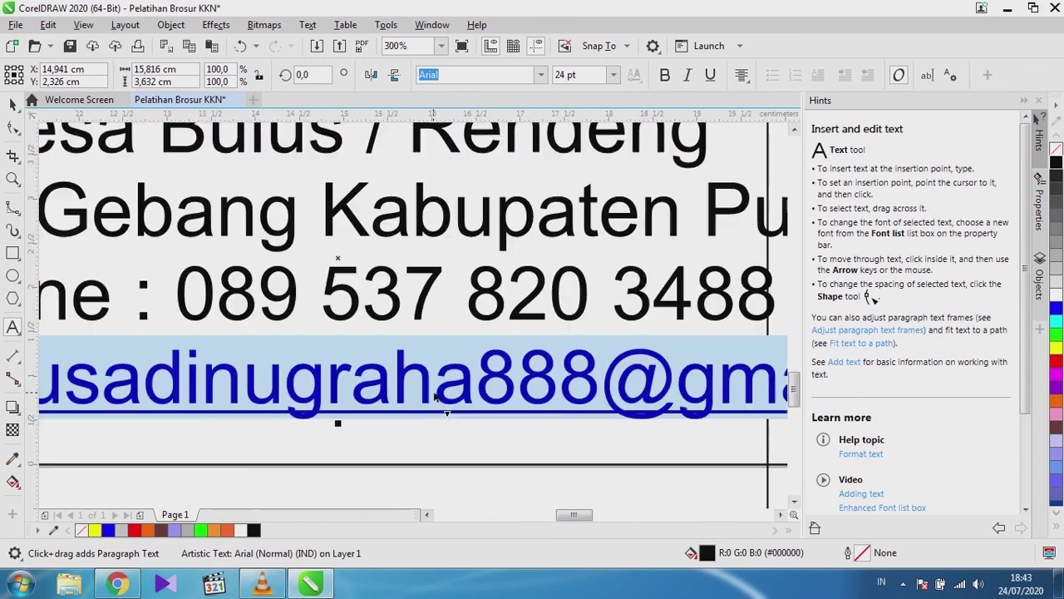
Show the text and object properties panels for the e-mail text and reselect the address.
right_click(435, 396)
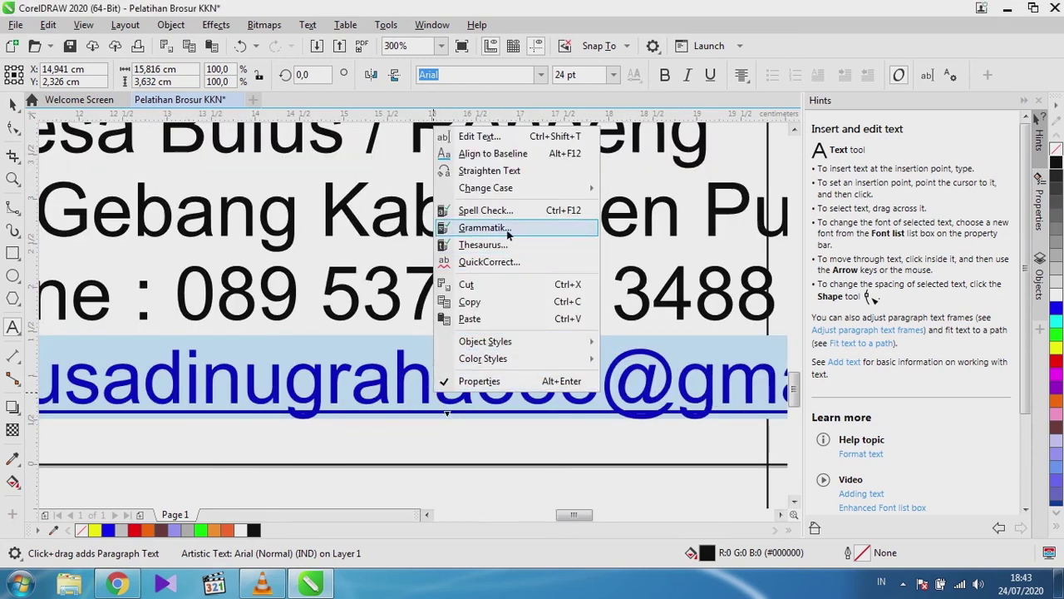
mouse_move(507, 191)
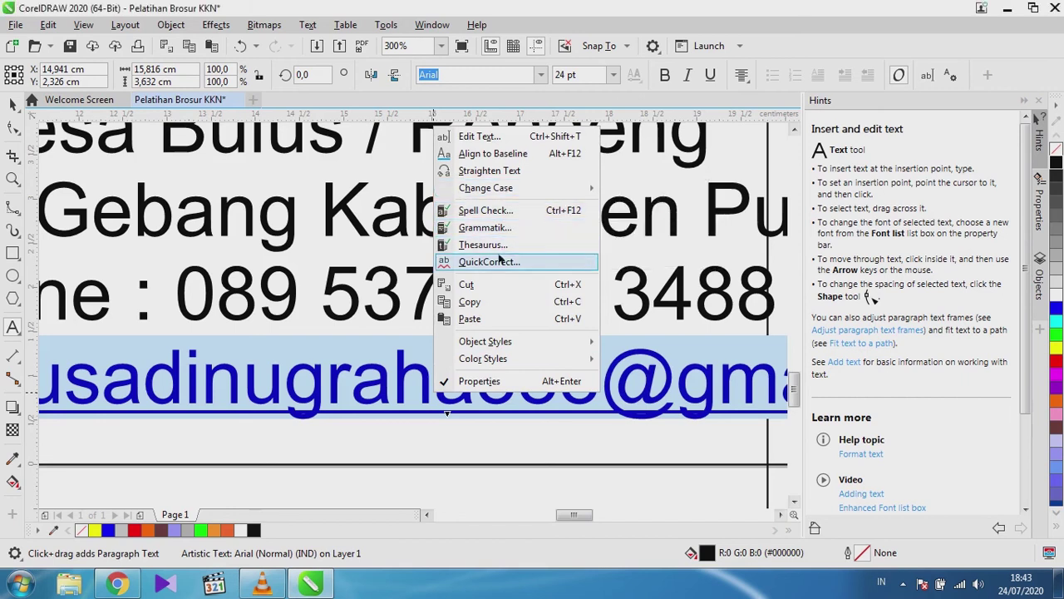
click(495, 381)
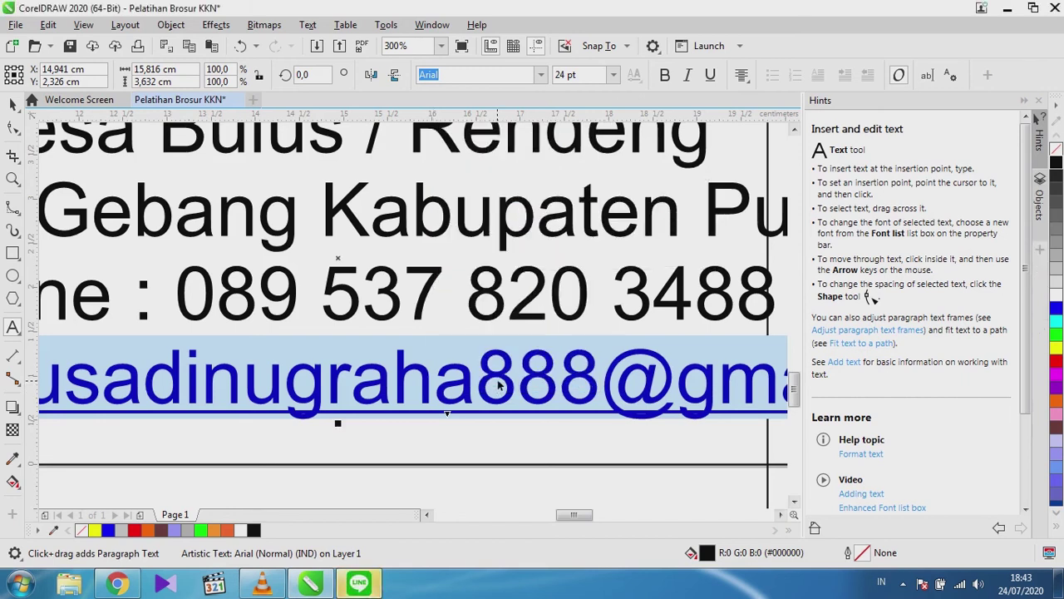
right_click(499, 388)
click(507, 369)
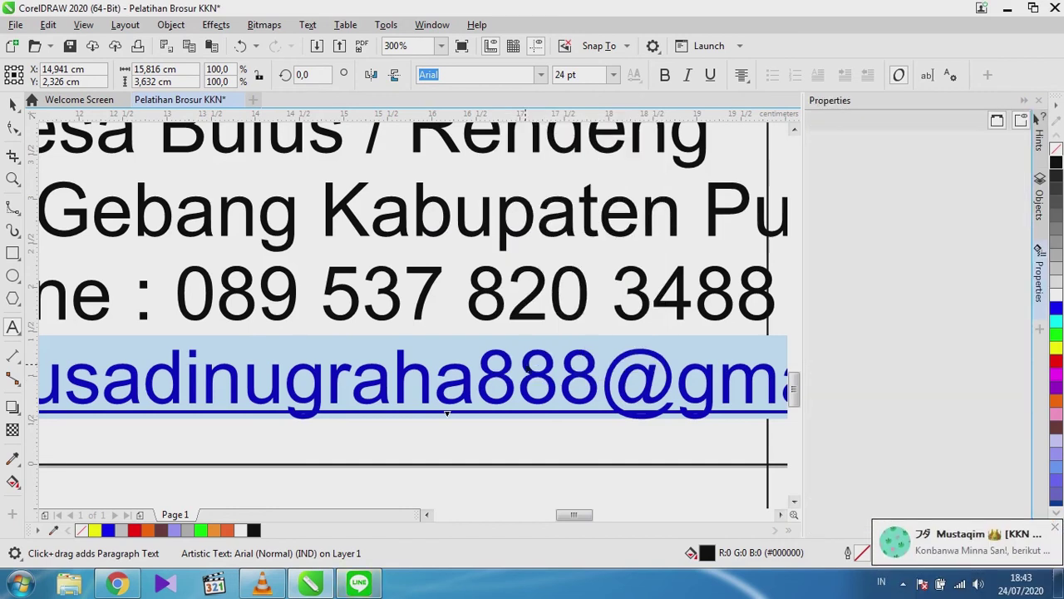
scroll(530, 371, down, 3)
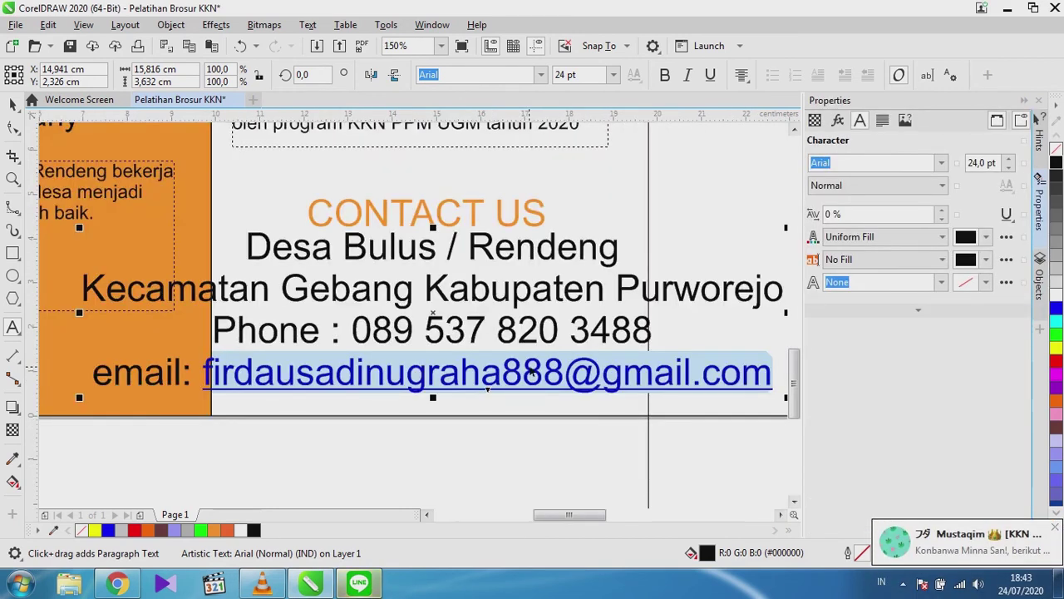
scroll(556, 367, up, 2)
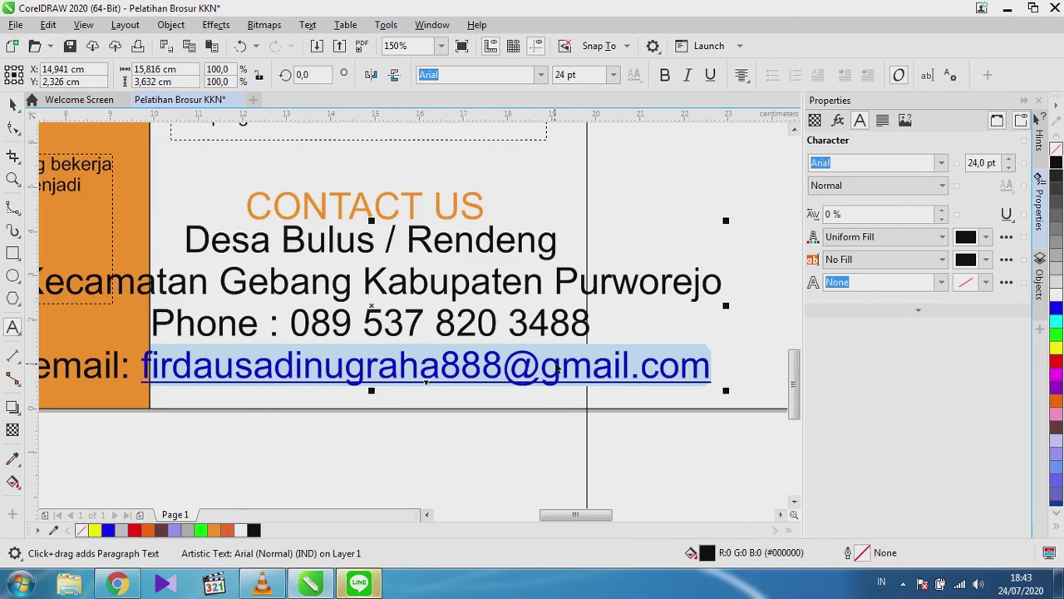
double_click(558, 369)
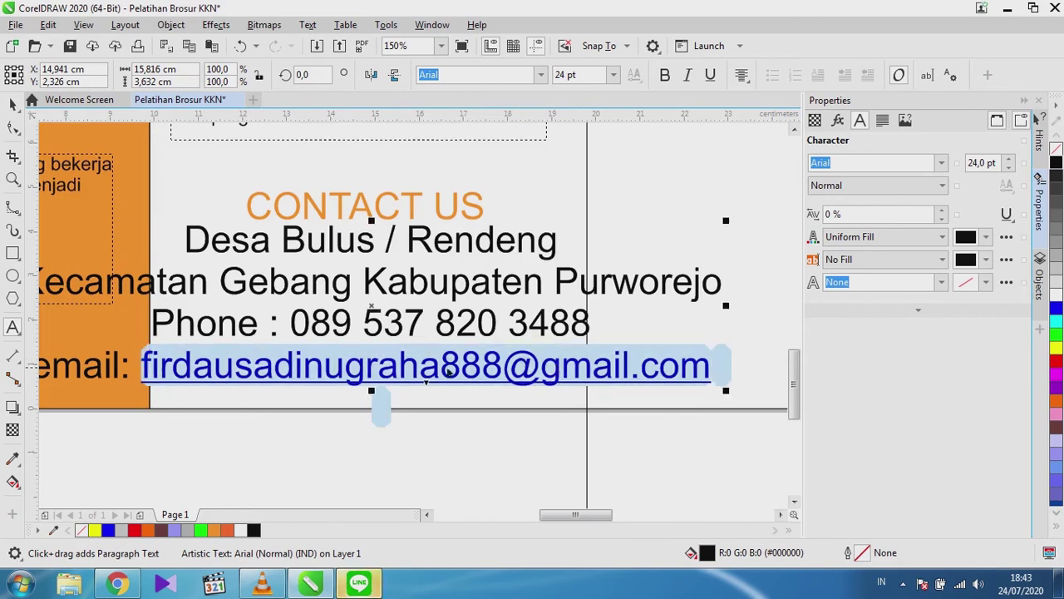
triple_click(450, 373)
double_click(450, 373)
triple_click(474, 373)
double_click(474, 374)
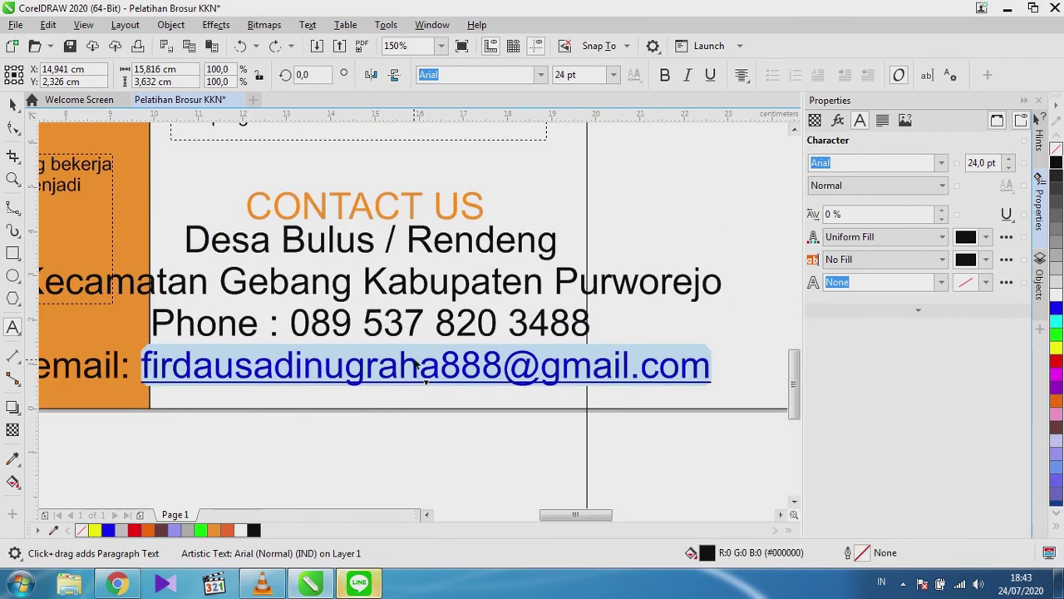
Remove the phone and e-mail lines and retype the 'email:' line directly under Purworejo.
click(513, 354)
key(ctrl+z)
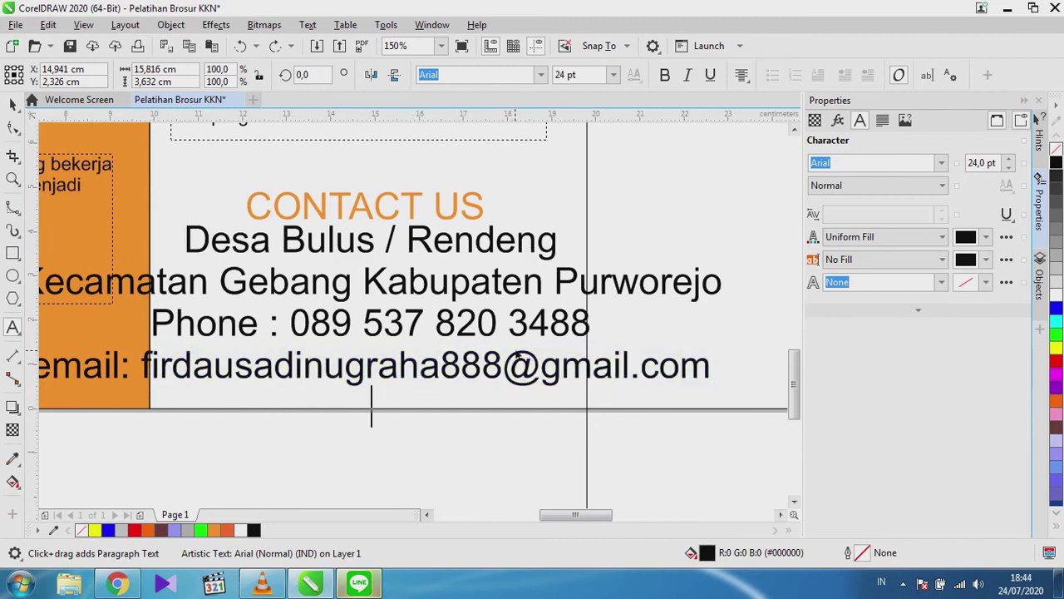
key(ctrl+z)
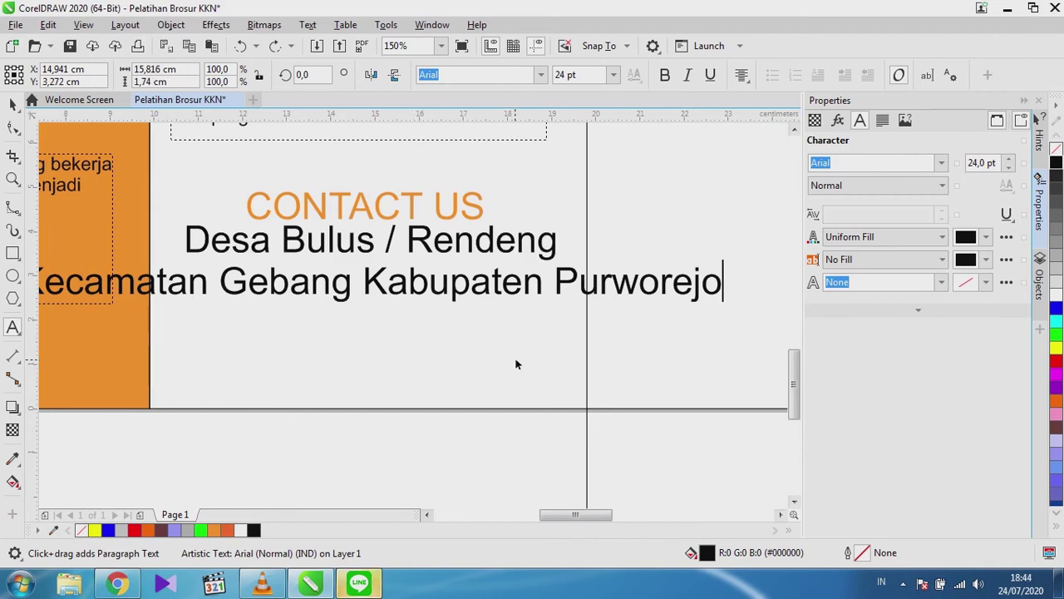
scroll(523, 350, down, 1)
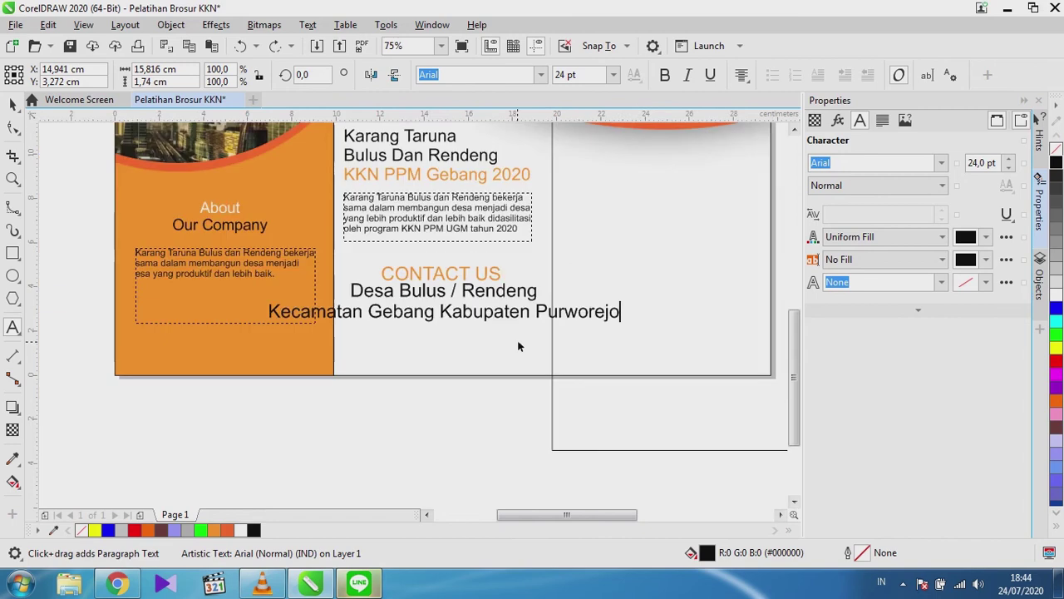
scroll(511, 341, up, 1)
scroll(509, 341, down, 1)
key(Return)
text(ema)
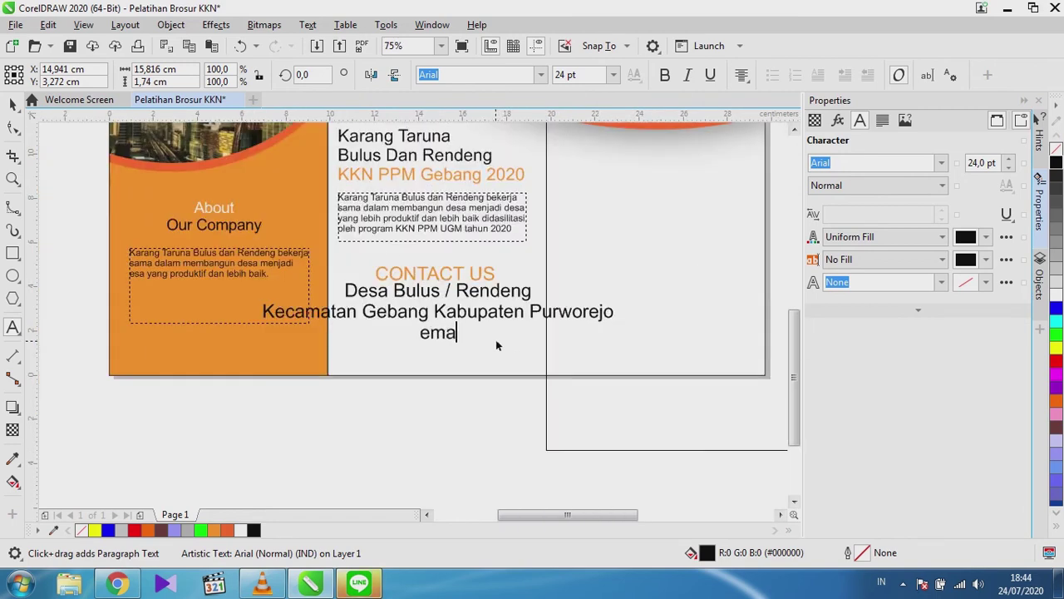
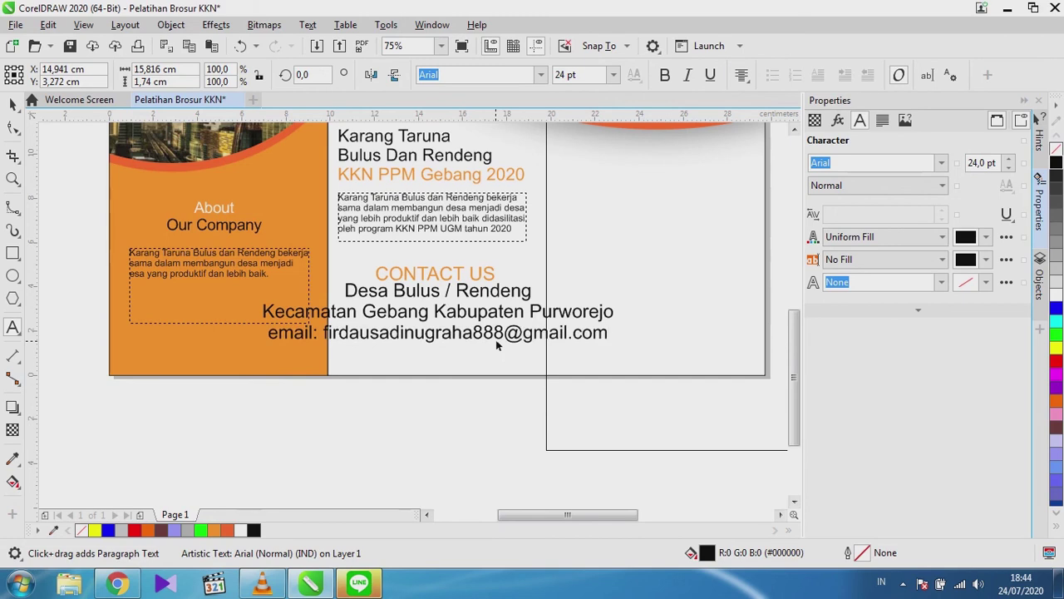
key(Escape)
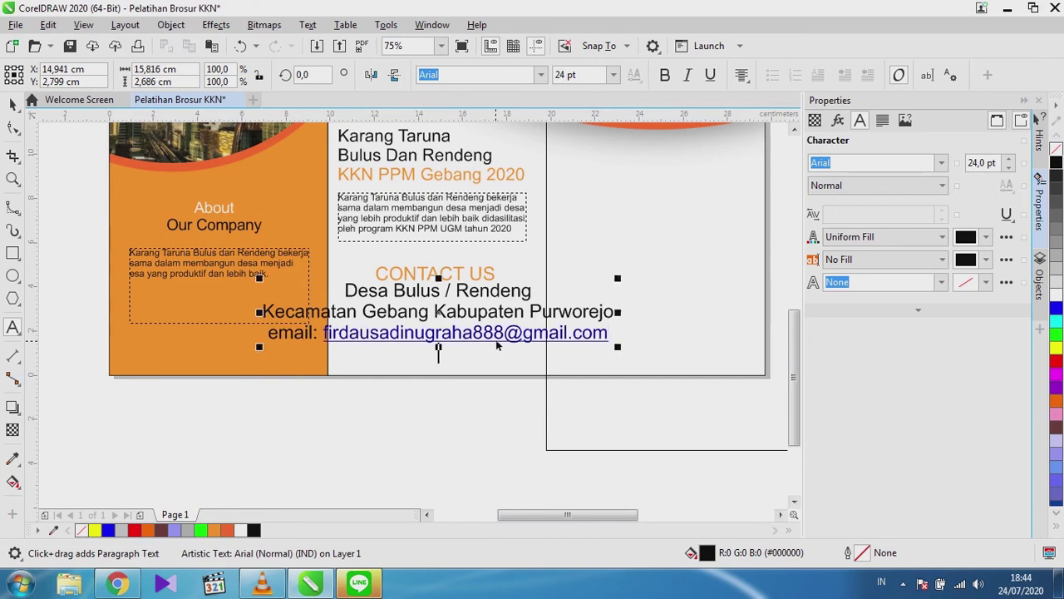
Undo the automatic hyperlink so the e-mail address shows as plain black text.
scroll(492, 337, up, 4)
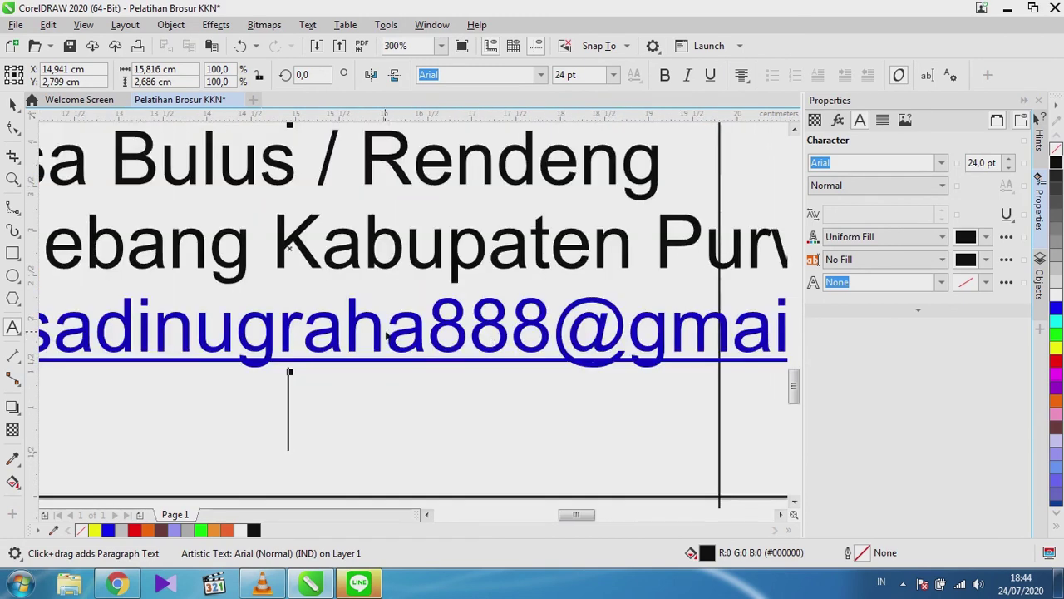
scroll(366, 312, down, 2)
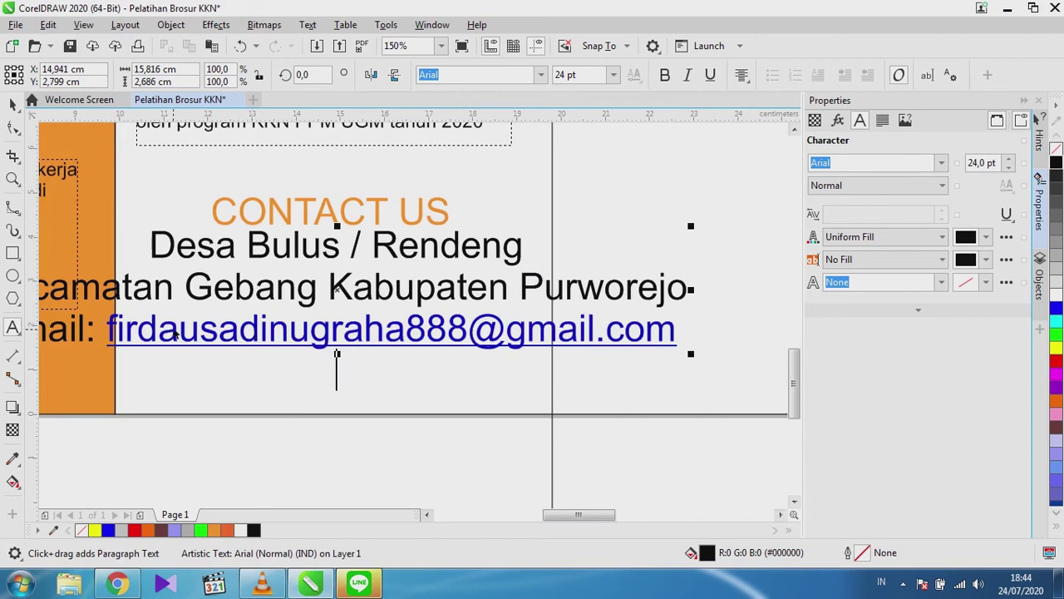
key(ctrl+z)
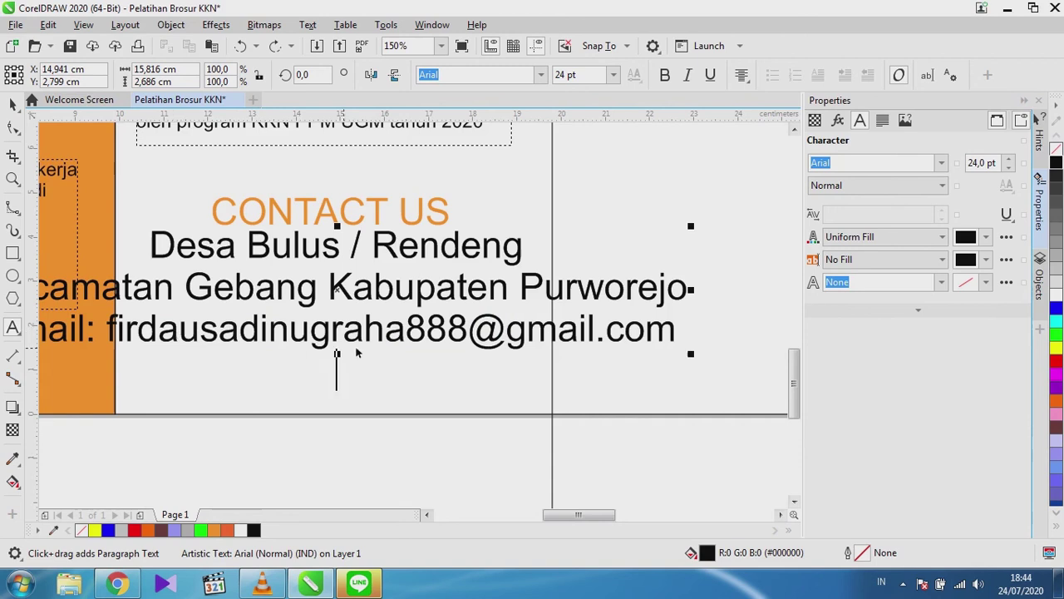
scroll(381, 314, down, 2)
scroll(338, 334, up, 2)
scroll(338, 335, down, 2)
scroll(207, 337, up, 2)
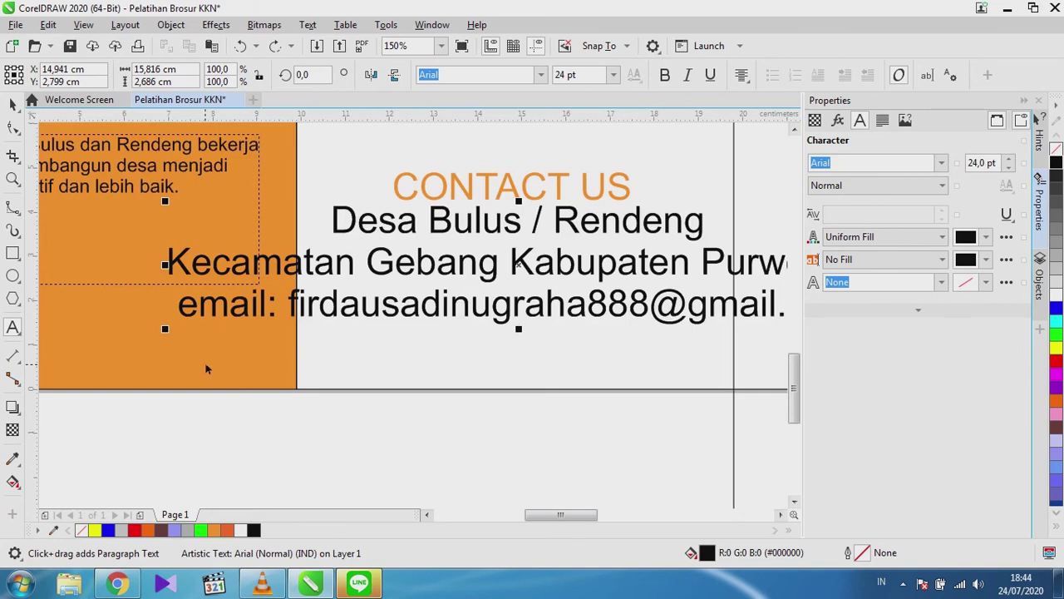
text(phone)
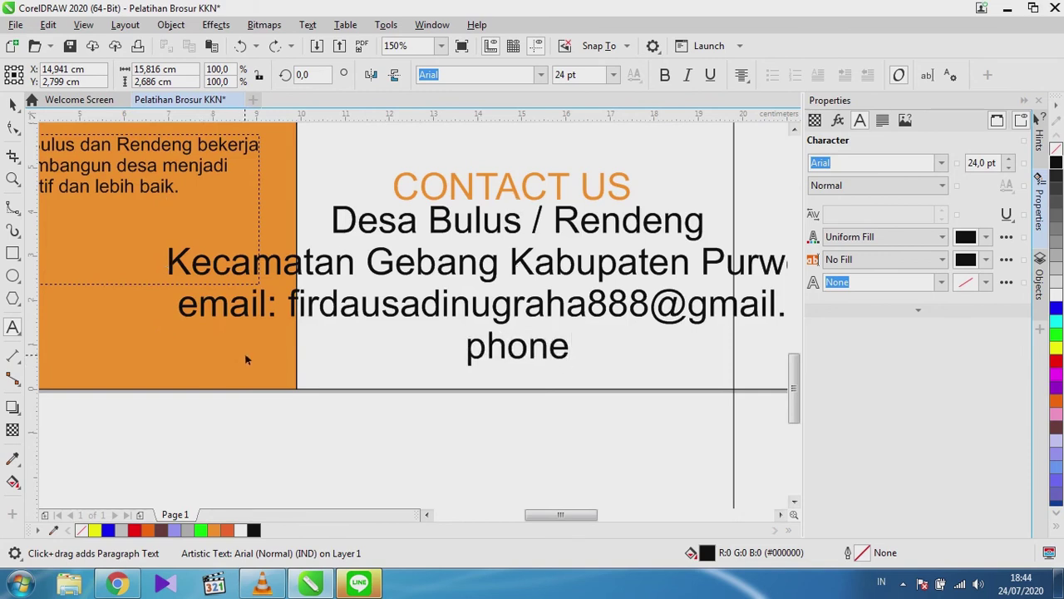
key(BackSpace)
key(BackSpace)
key(BackSpace)
key(BackSpace)
key(BackSpace)
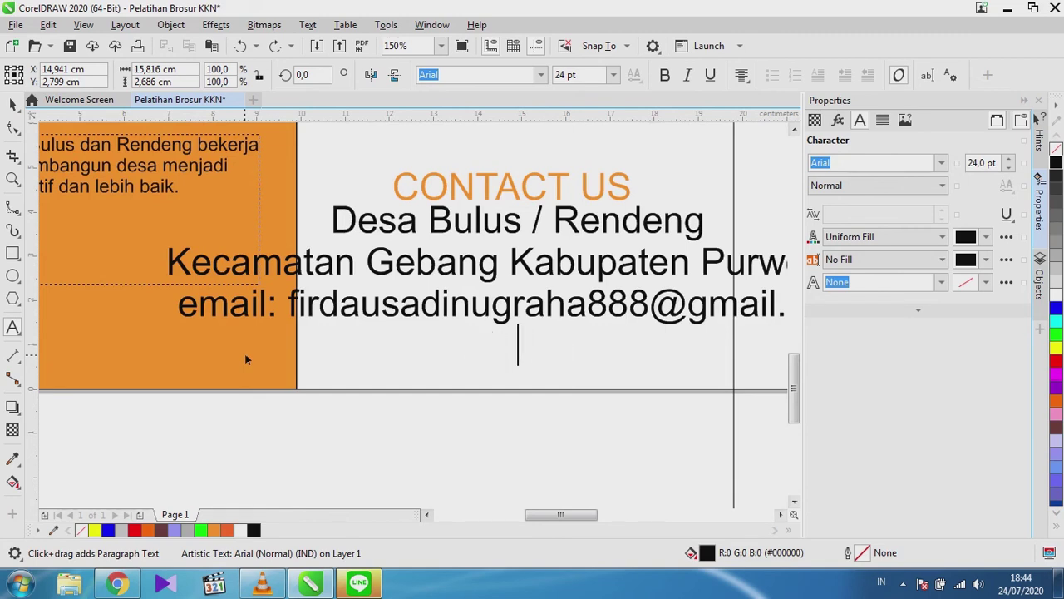
text(Phone )
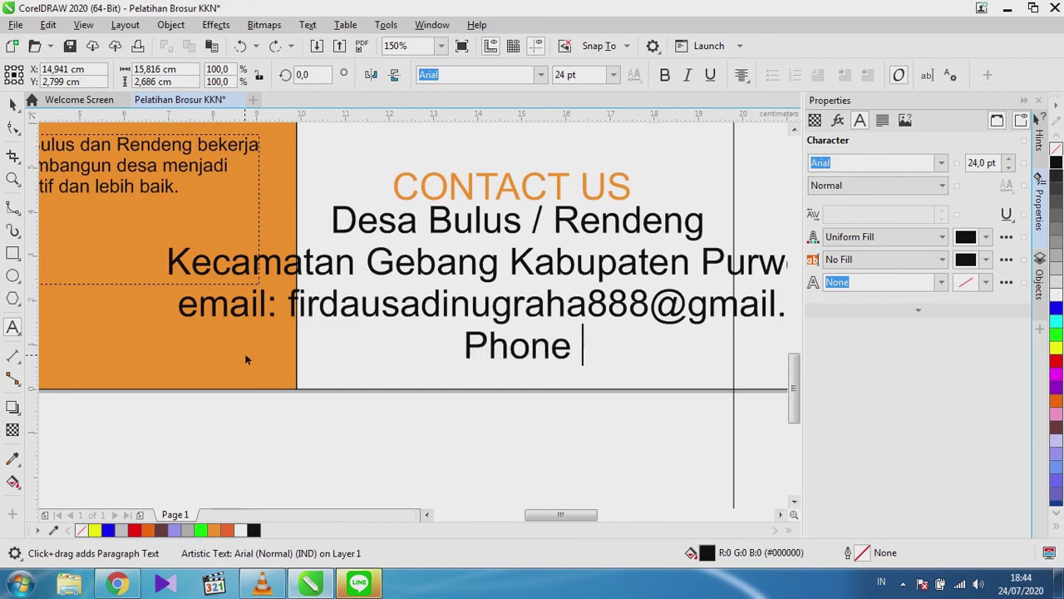
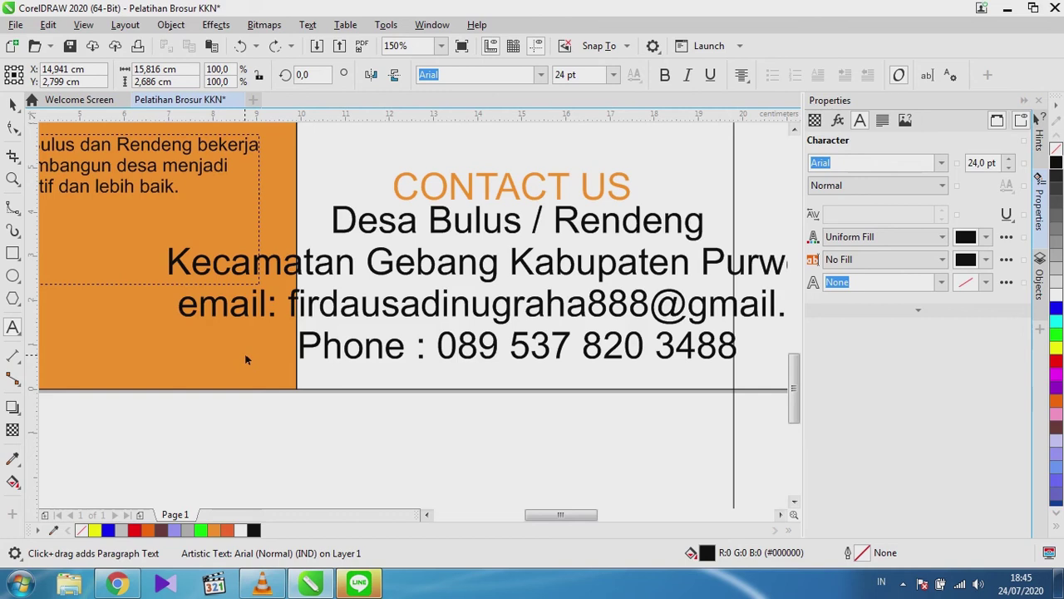
text(www)
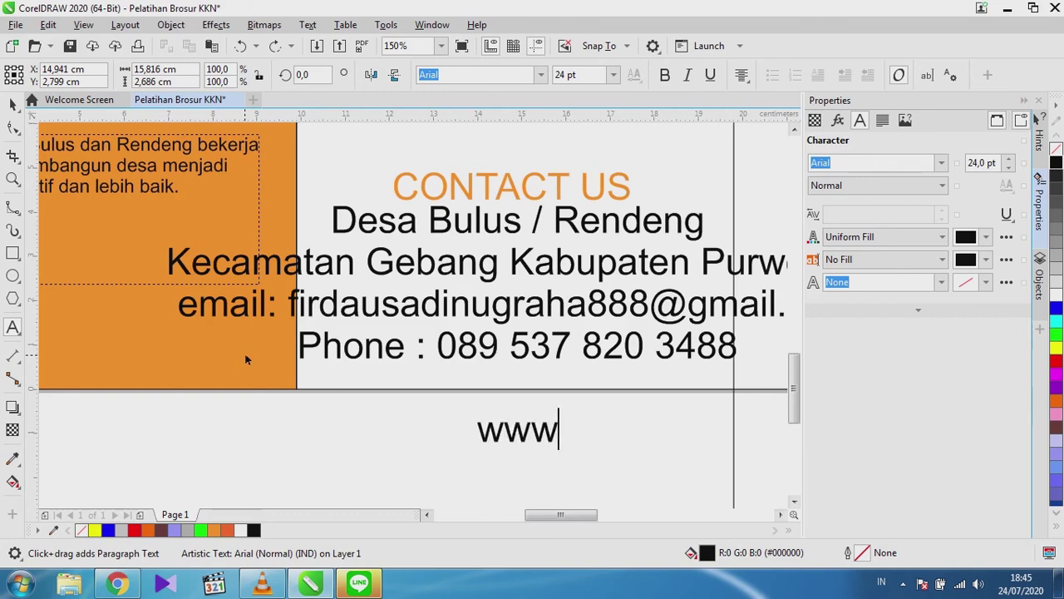
text(.pur)
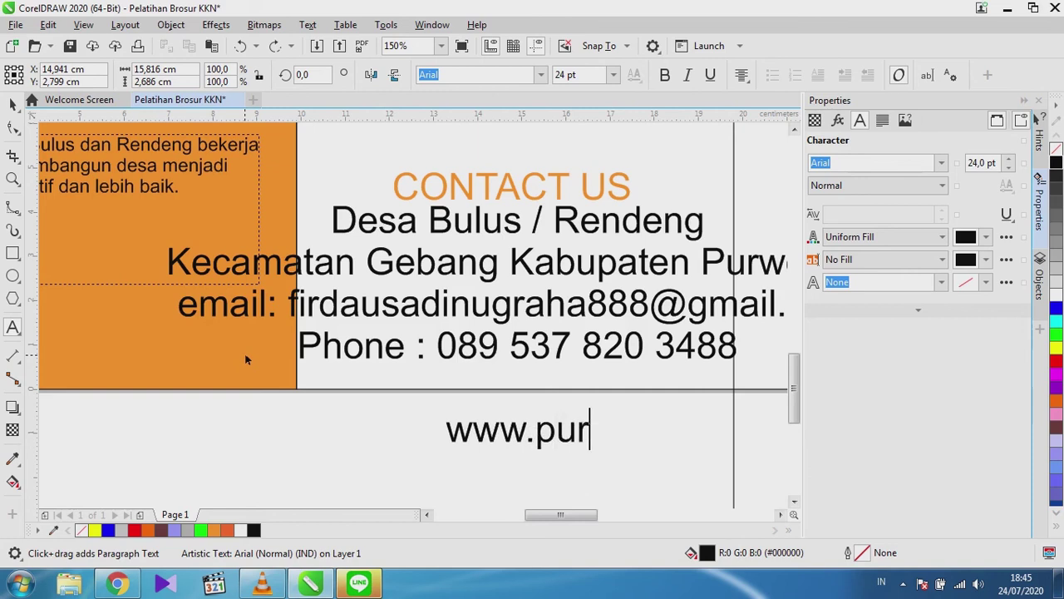
text(worejokab)
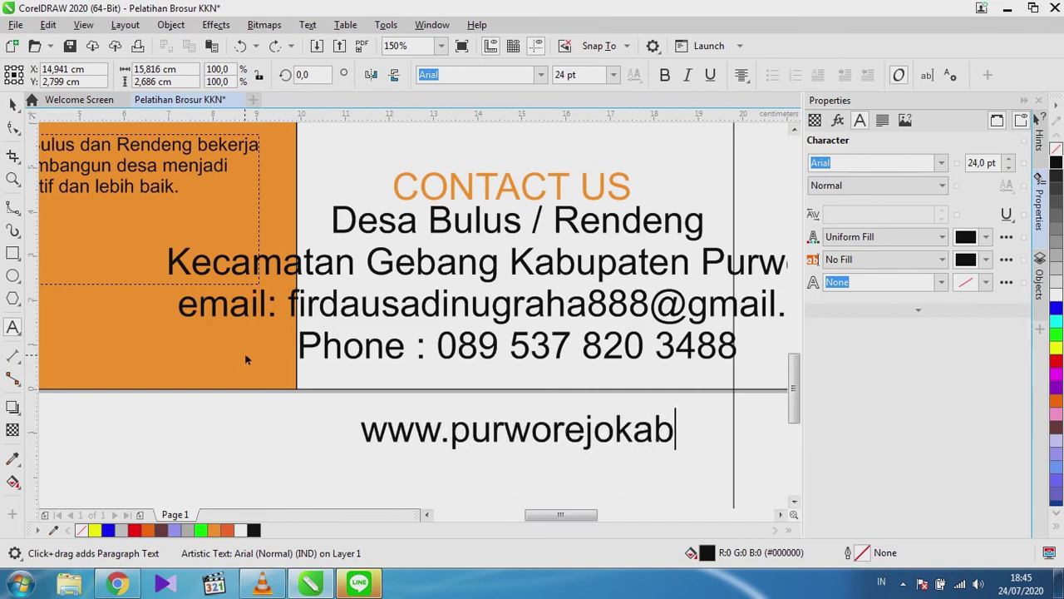
text(.go.id)
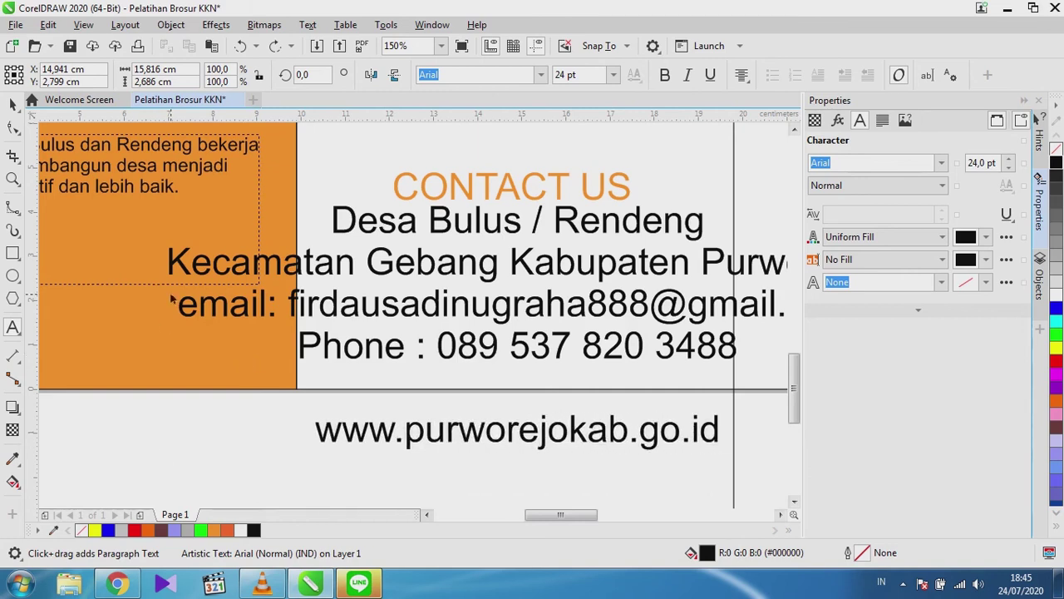
scroll(214, 326, down, 2)
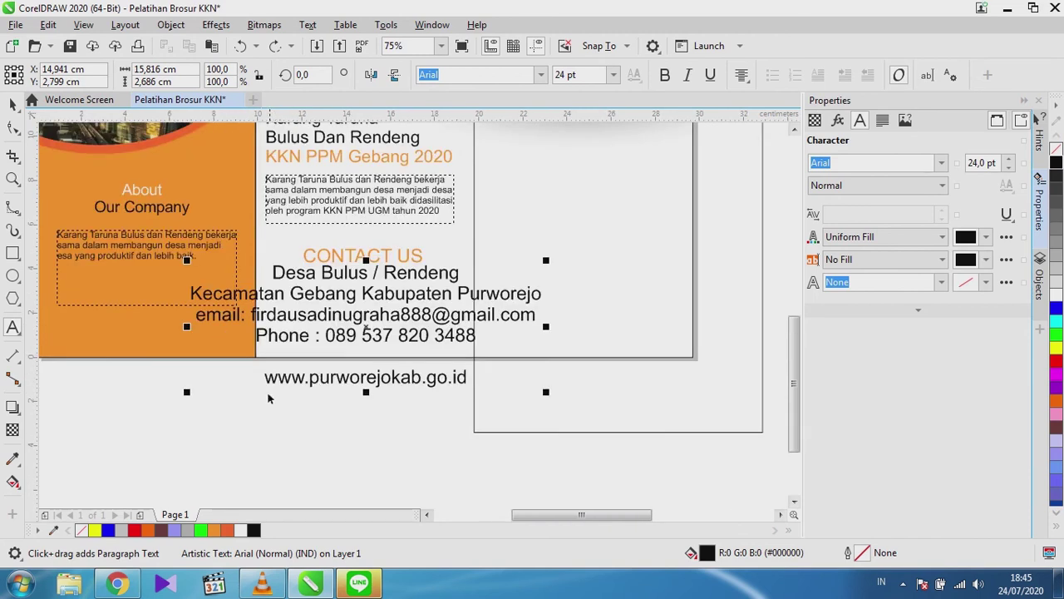
Make the phone number line bold.
scroll(253, 384, down, 1)
scroll(677, 326, up, 2)
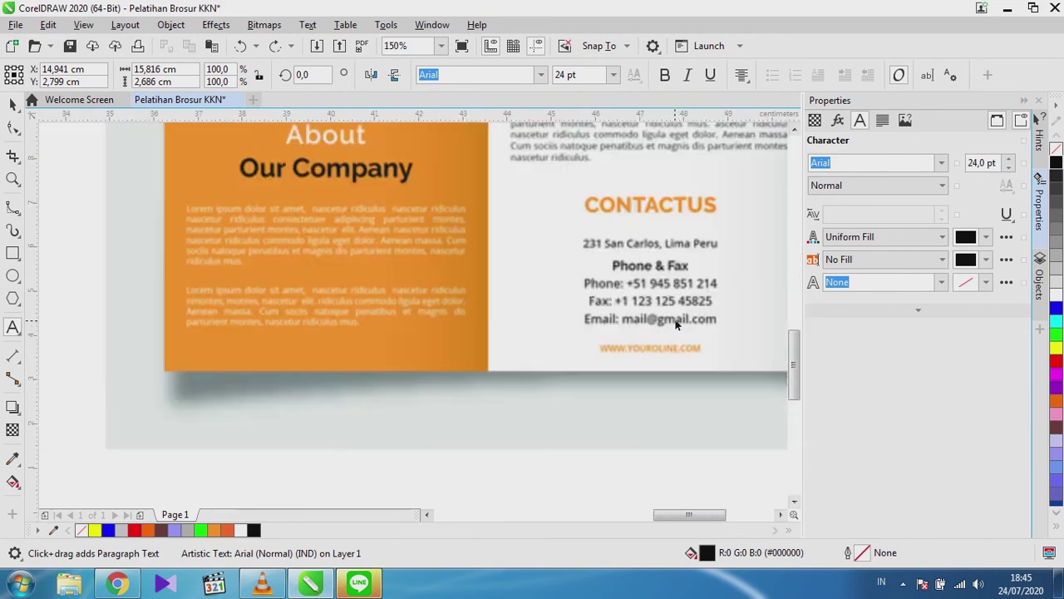
scroll(564, 316, down, 2)
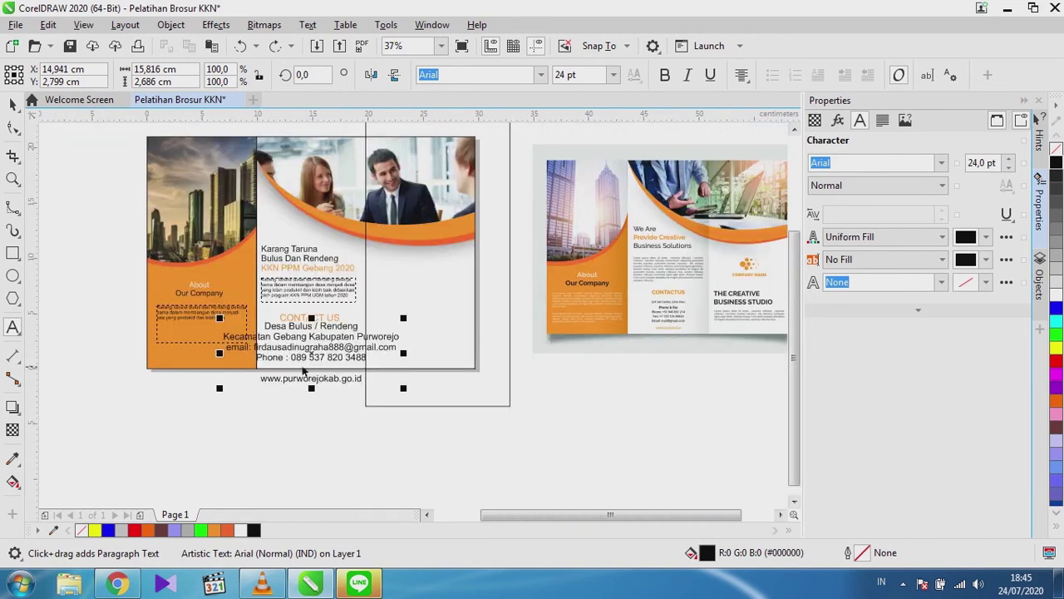
scroll(305, 372, up, 1)
drag(210, 351, 439, 350)
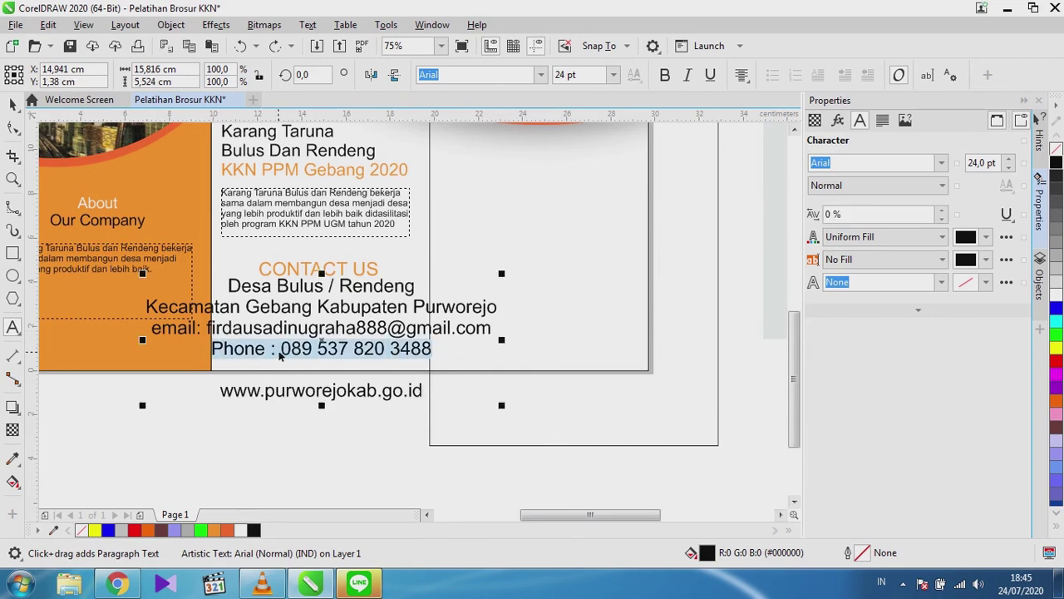
key(ctrl+b)
click(331, 348)
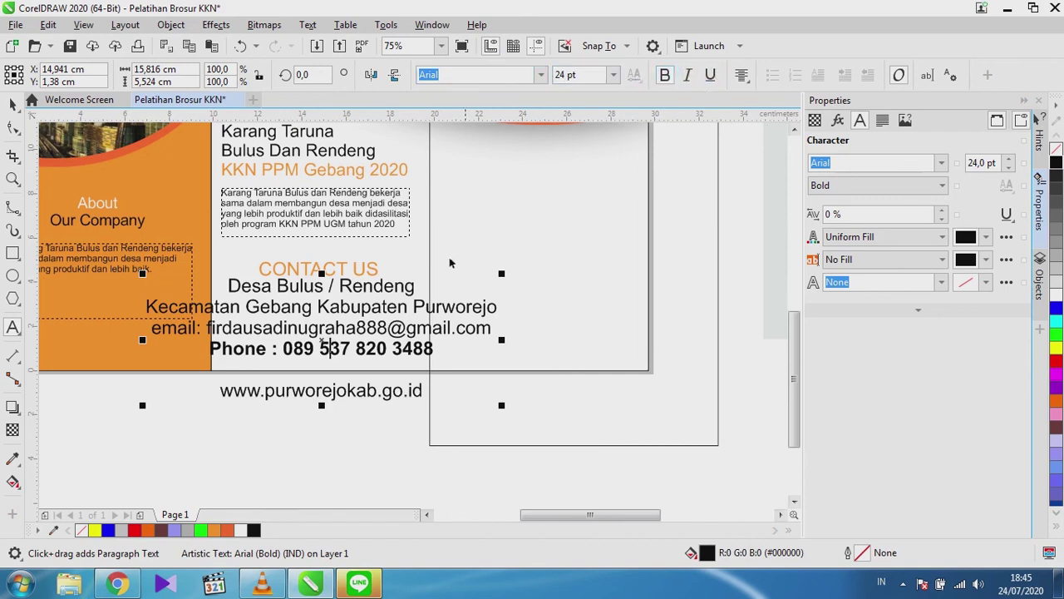
drag(220, 392, 432, 391)
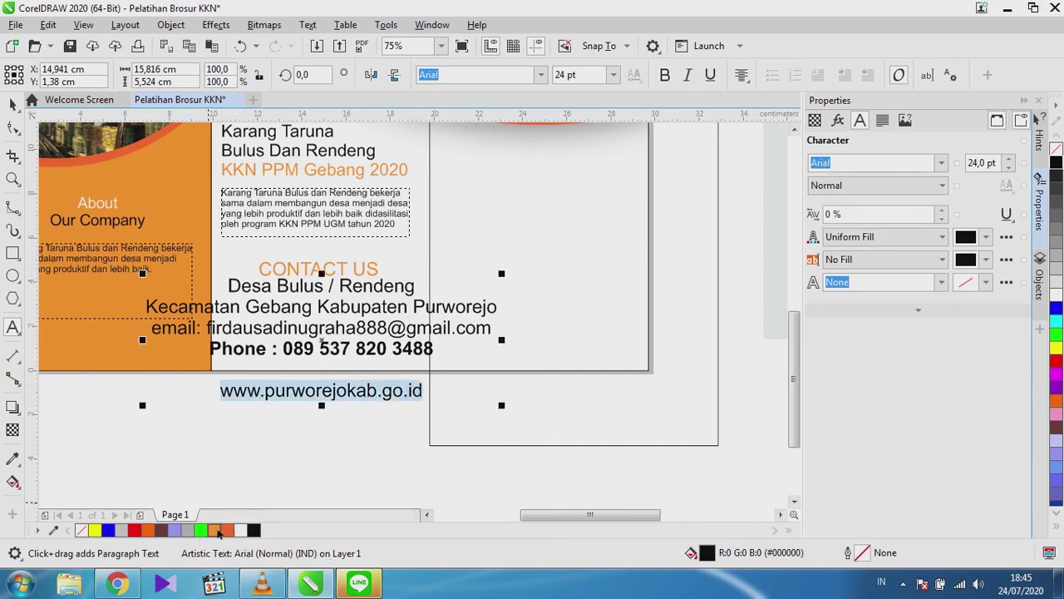
click(218, 533)
click(12, 101)
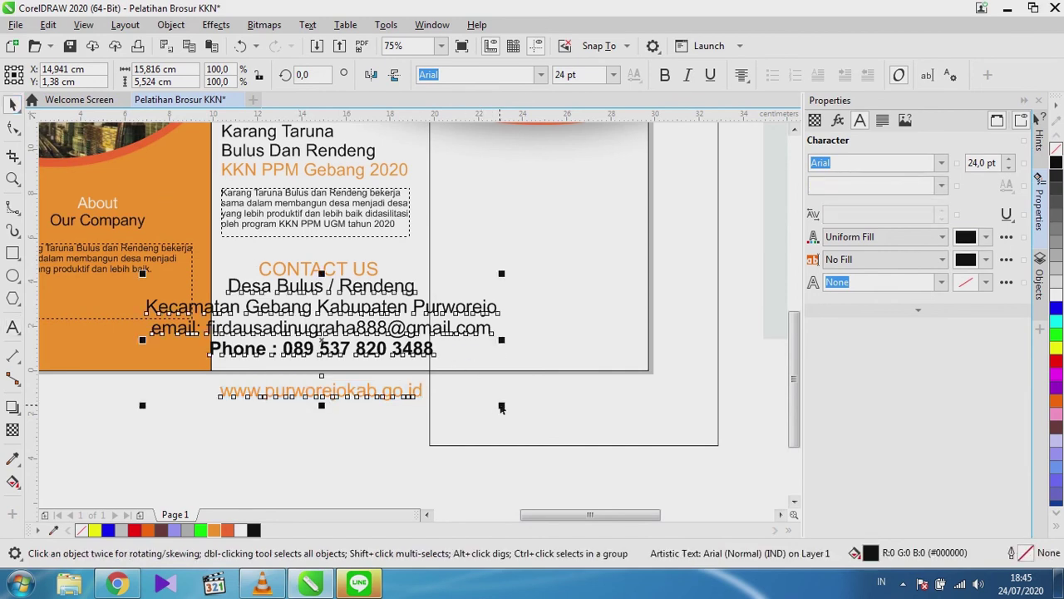
Scale the contact text block to about three quarters and move it up under CONTACT US.
drag(502, 407, 458, 374)
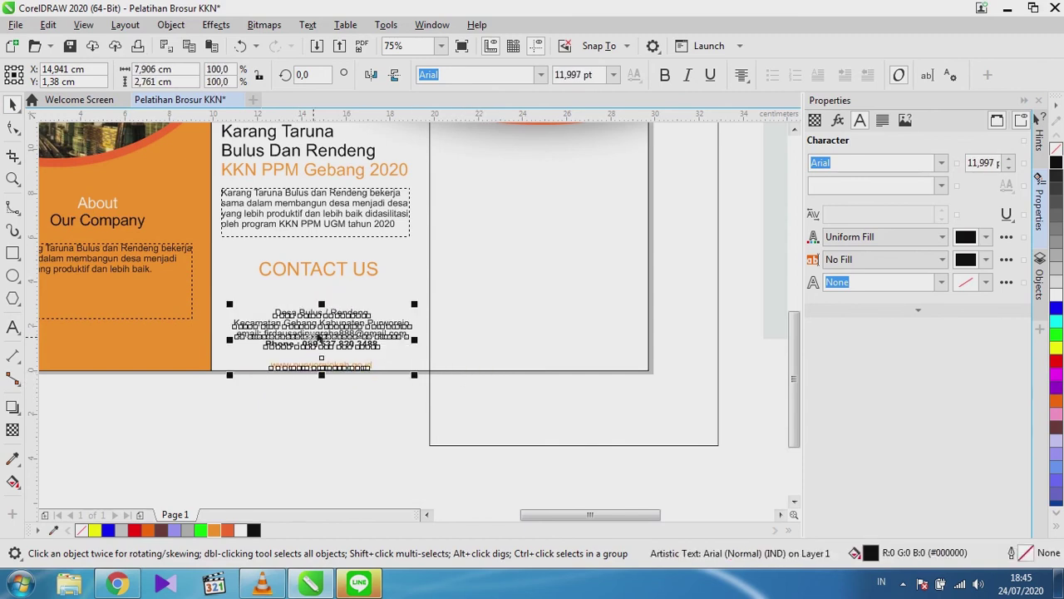
drag(328, 341, 325, 327)
click(336, 421)
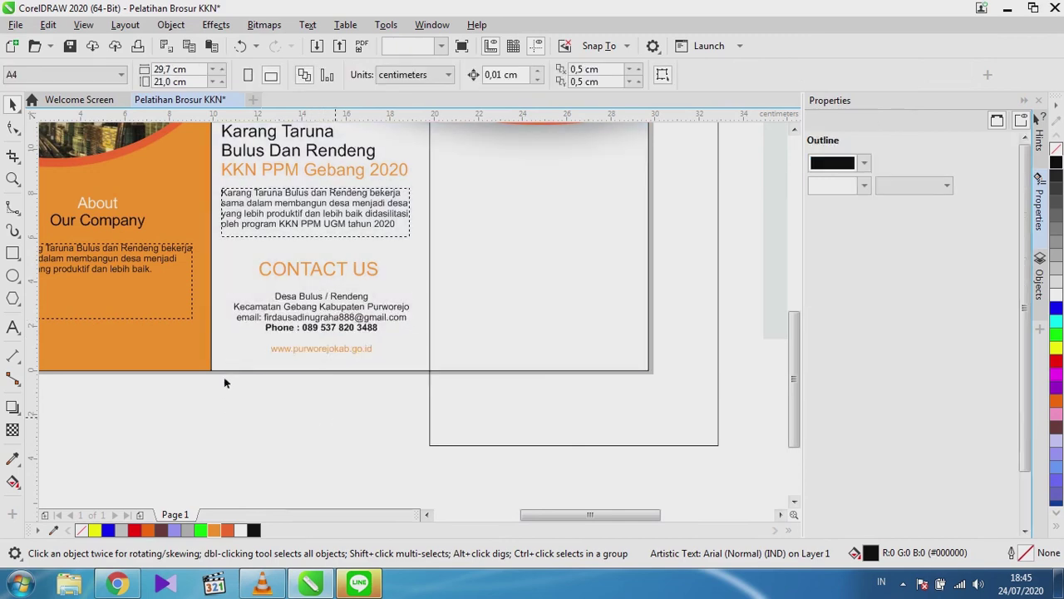
scroll(250, 383, down, 2)
scroll(294, 318, up, 2)
Shrink the CONTACT US heading to about 18 pt and nudge it right to centre it.
click(293, 319)
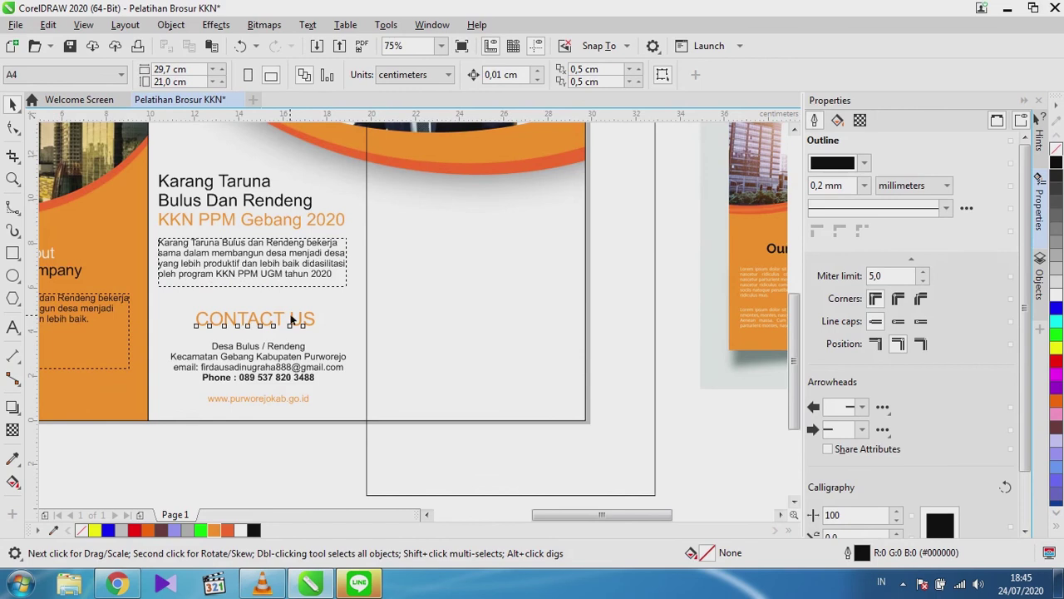
scroll(314, 333, up, 2)
scroll(315, 333, down, 2)
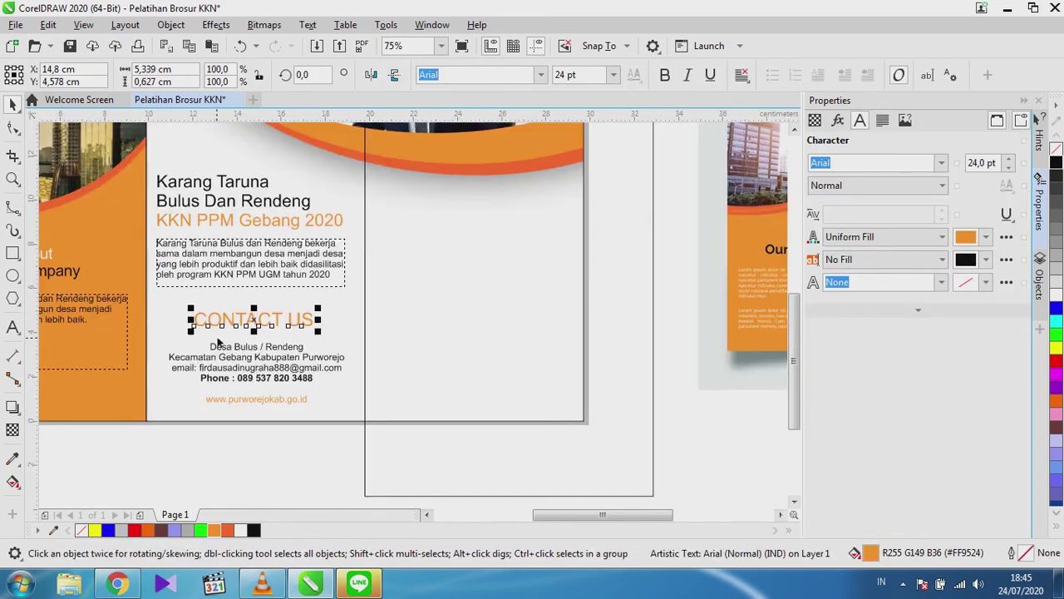
scroll(405, 356, up, 2)
drag(414, 325, 408, 324)
scroll(345, 311, up, 2)
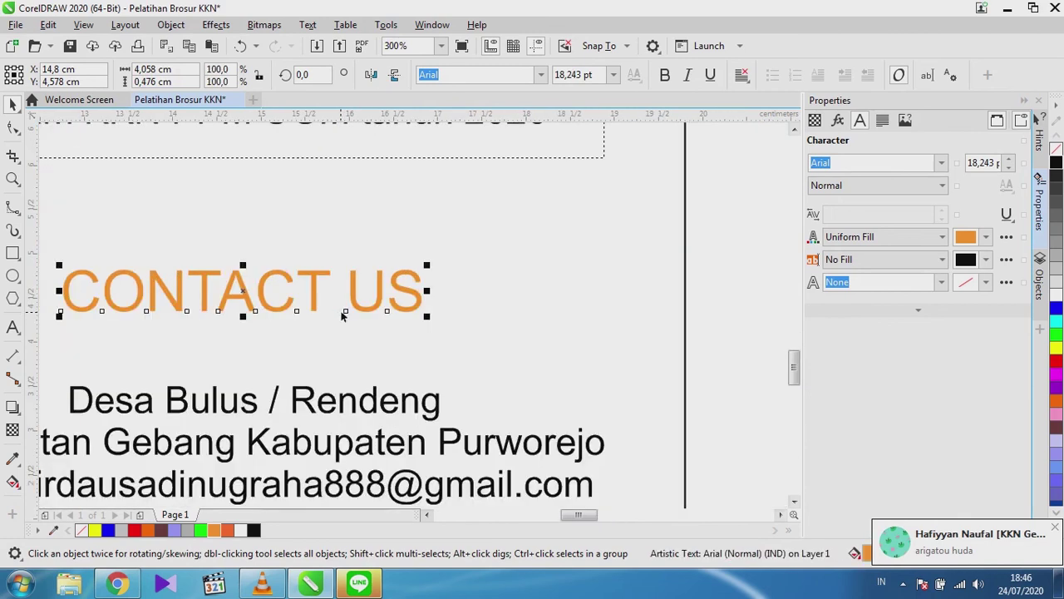
drag(244, 293, 258, 289)
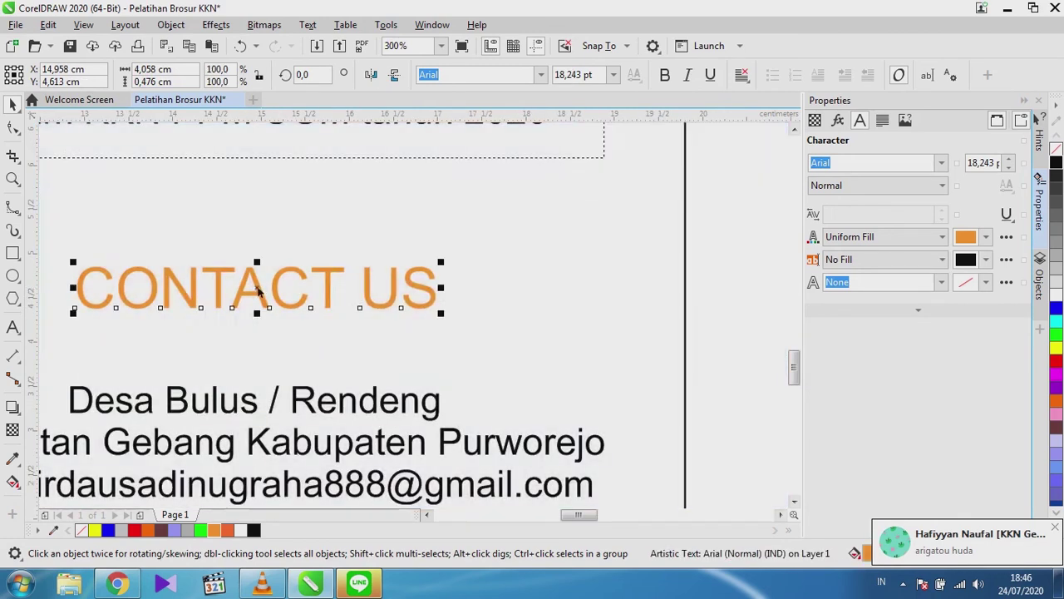
scroll(258, 288, down, 4)
click(307, 441)
Nudge the middle panel's paragraph text slightly down.
scroll(206, 397, down, 2)
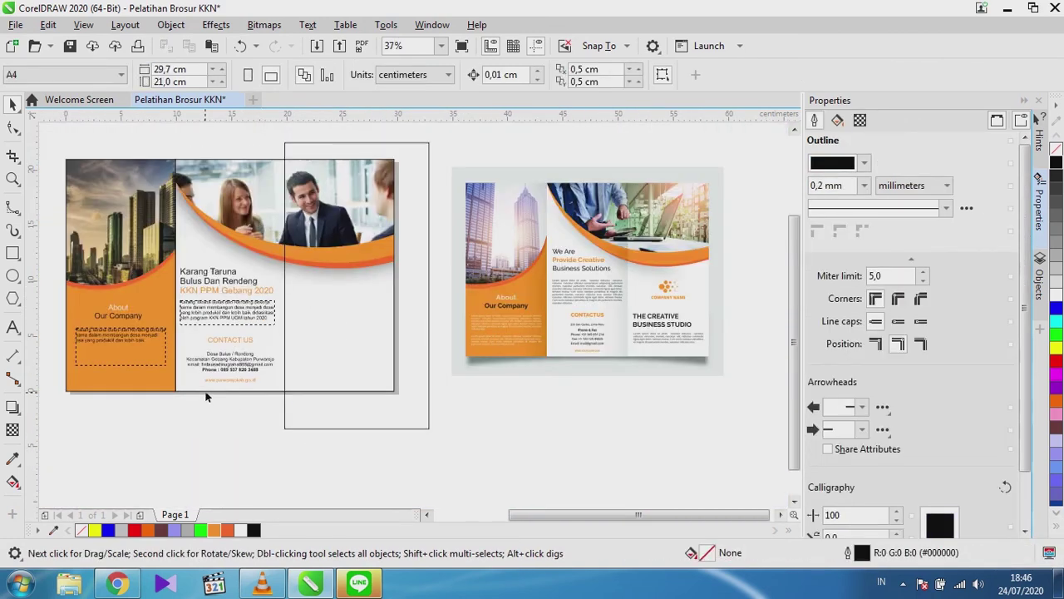
scroll(223, 294, up, 4)
click(222, 306)
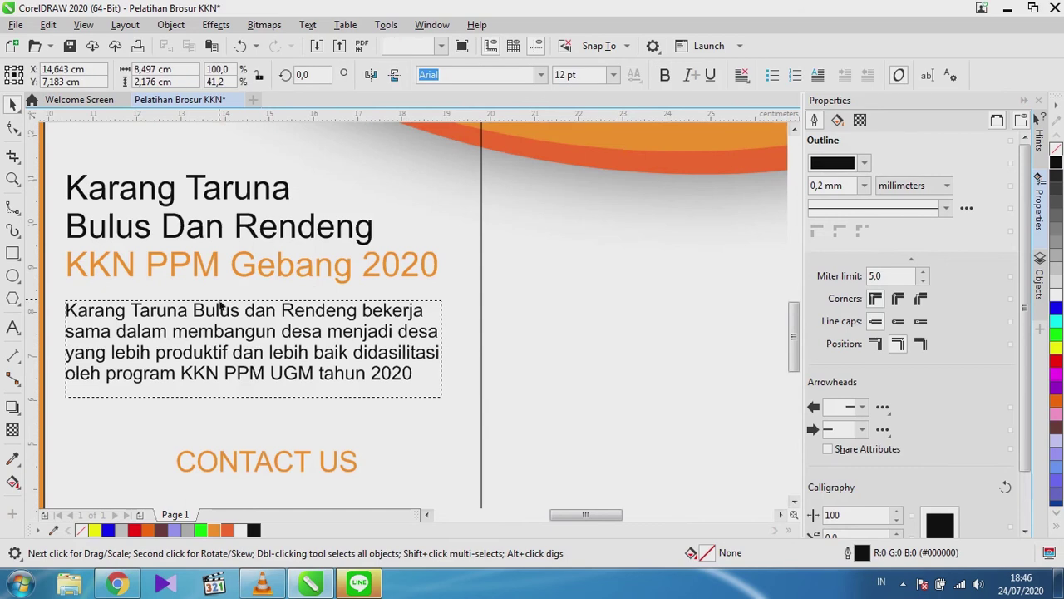
drag(223, 306, 220, 310)
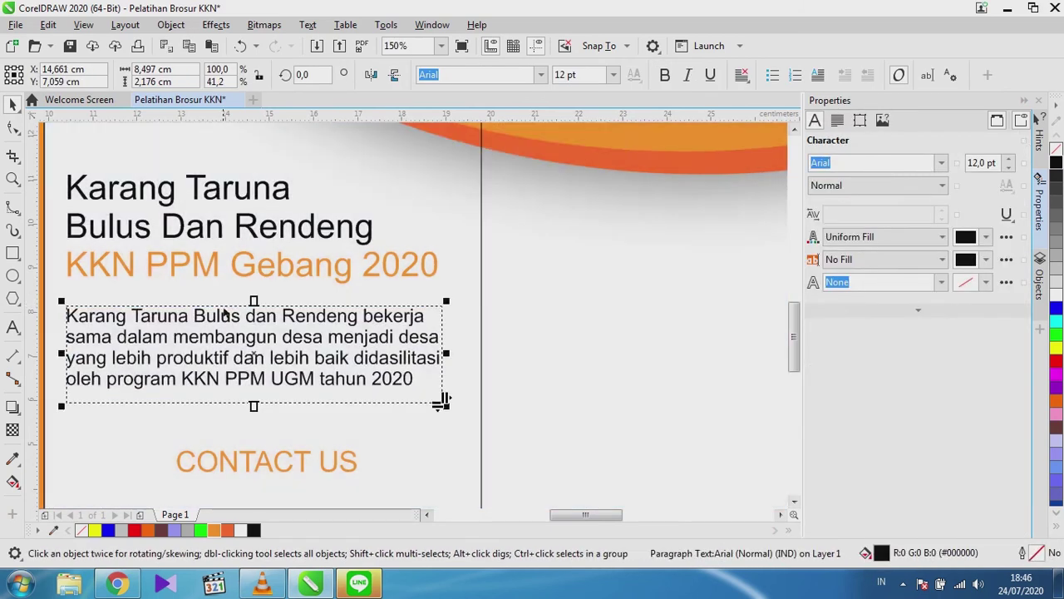
scroll(220, 310, down, 4)
click(462, 427)
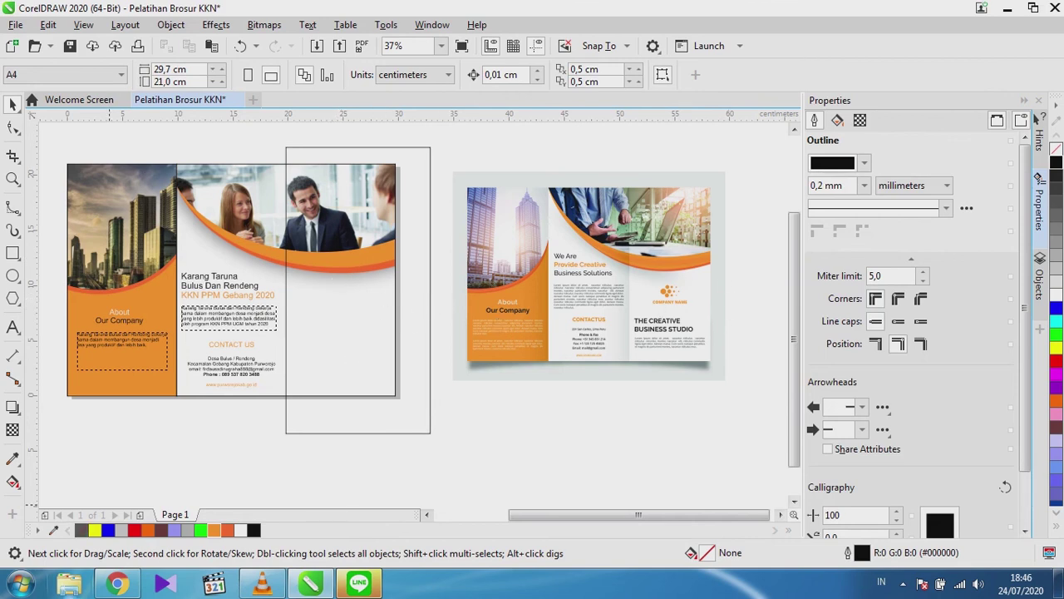
click(69, 582)
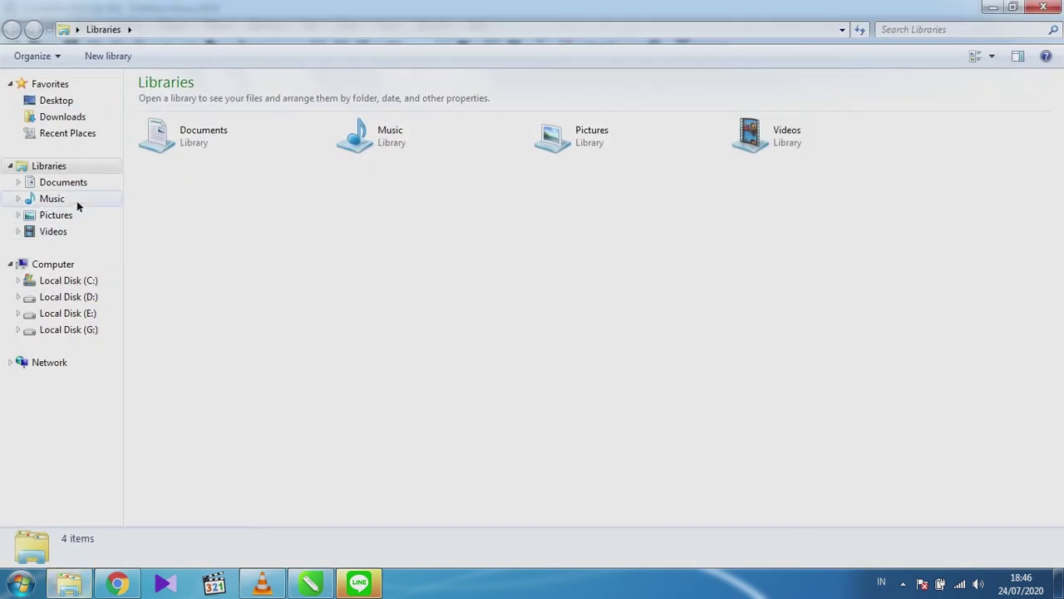
Drag LOGO KKN.png from the 0. KKN folder on Local Disk (D:) onto the brochure.
click(76, 297)
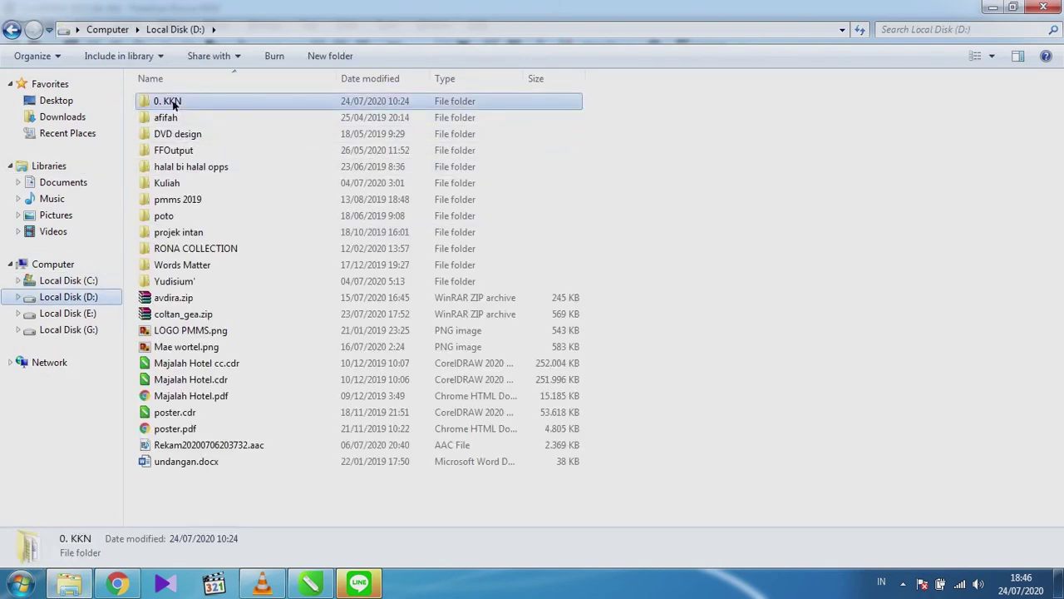
double_click(171, 101)
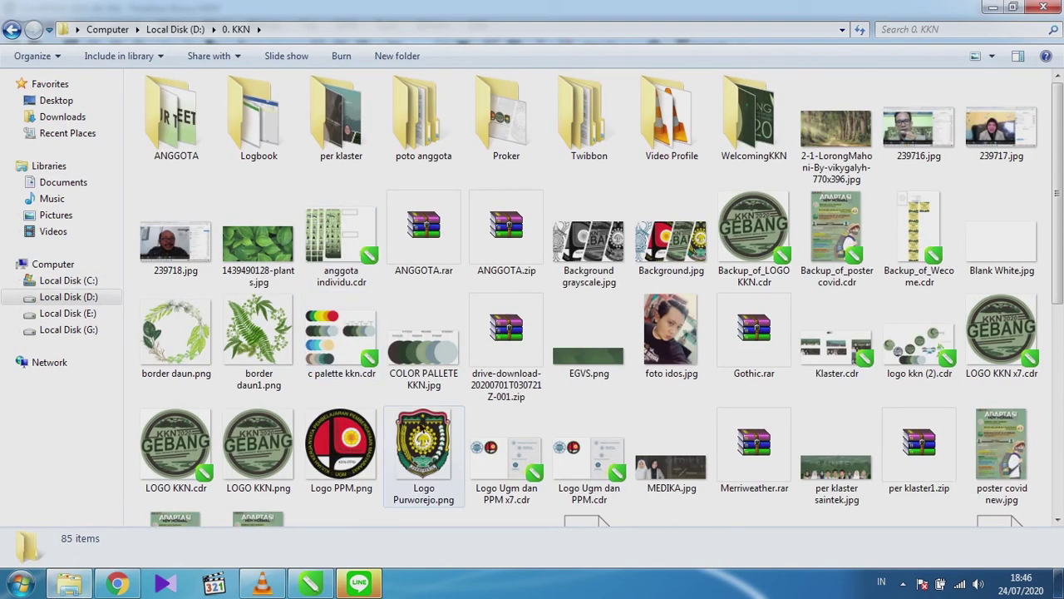
drag(260, 453, 376, 356)
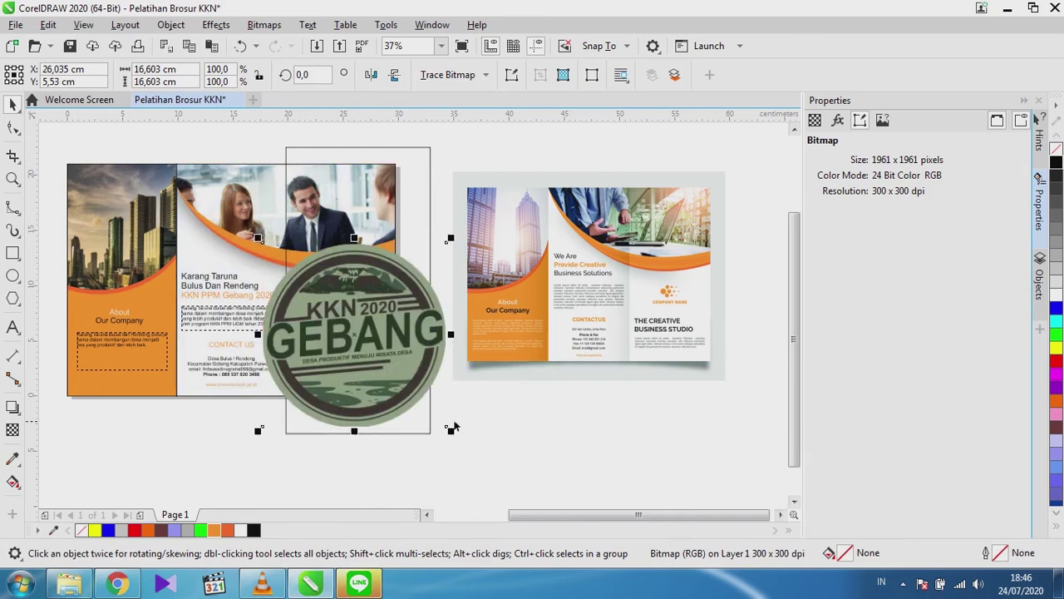
Shrink the KKN 2020 GEBANG logo to about 3.1 cm square and position it in the third panel.
drag(450, 430, 324, 319)
scroll(374, 344, up, 2)
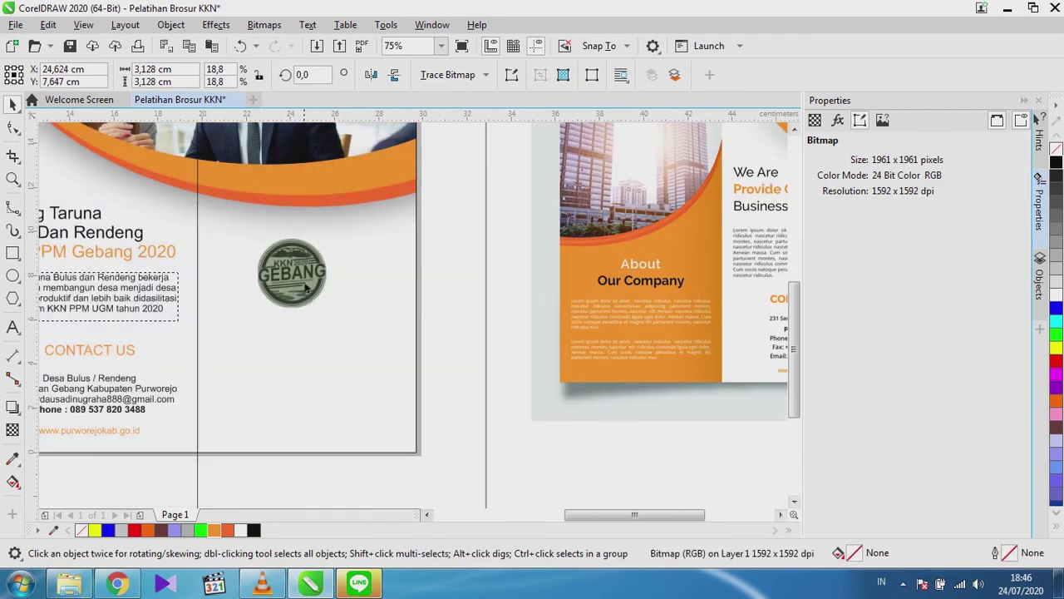
drag(304, 283, 312, 285)
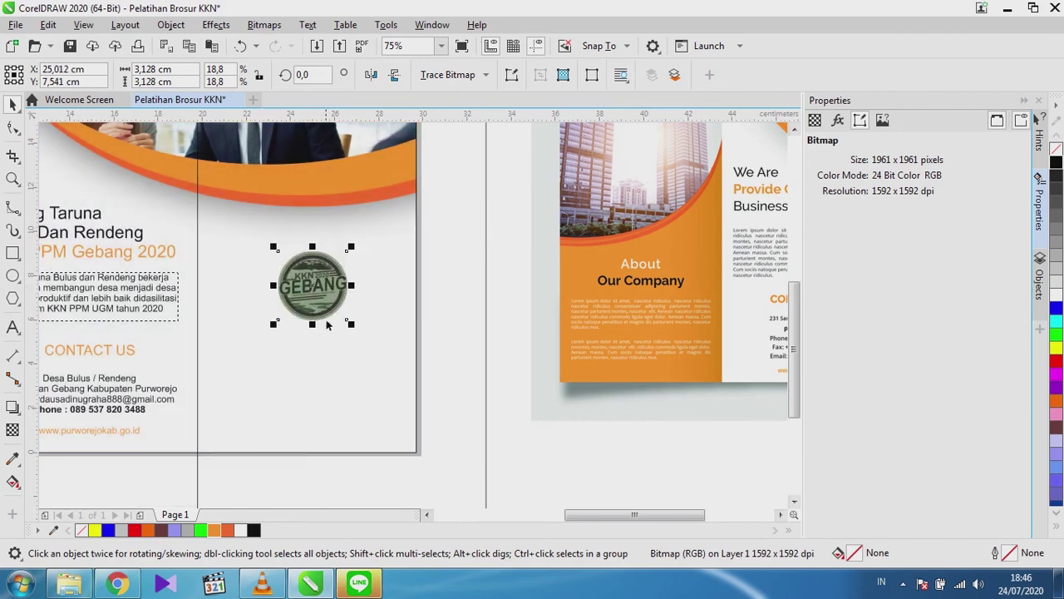
drag(329, 291, 328, 289)
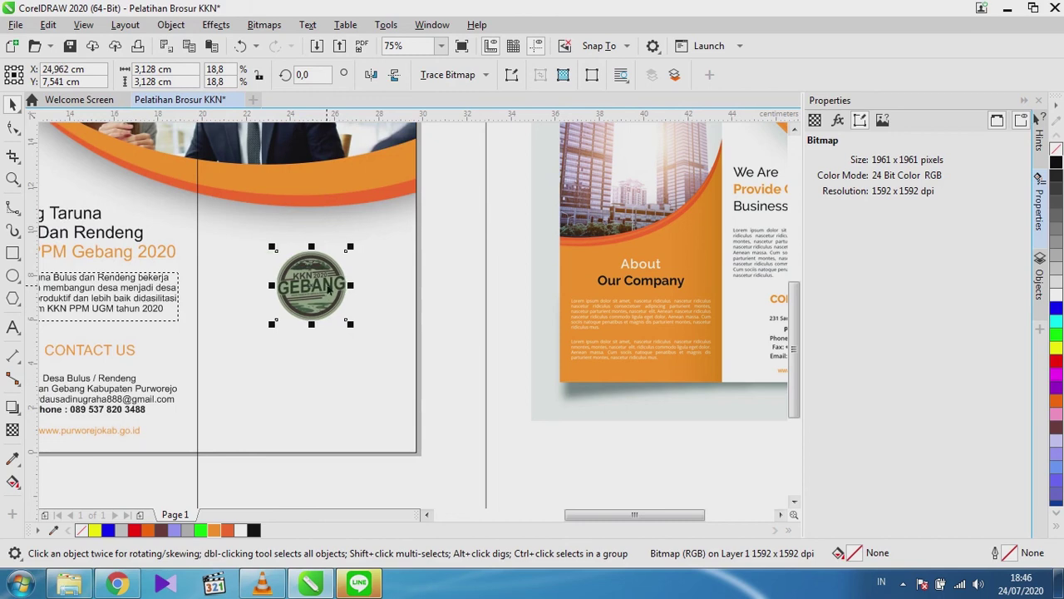
Drag a drop shadow from the logo toward its lower right, undoing the first attempt.
click(12, 406)
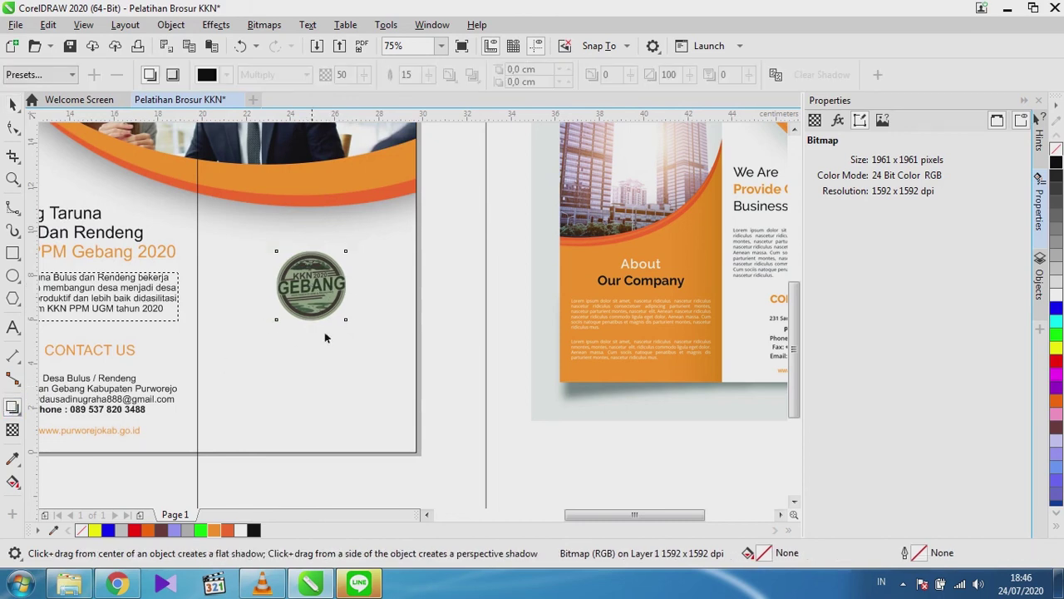
scroll(337, 322, up, 1)
drag(297, 263, 371, 323)
key(ctrl+z)
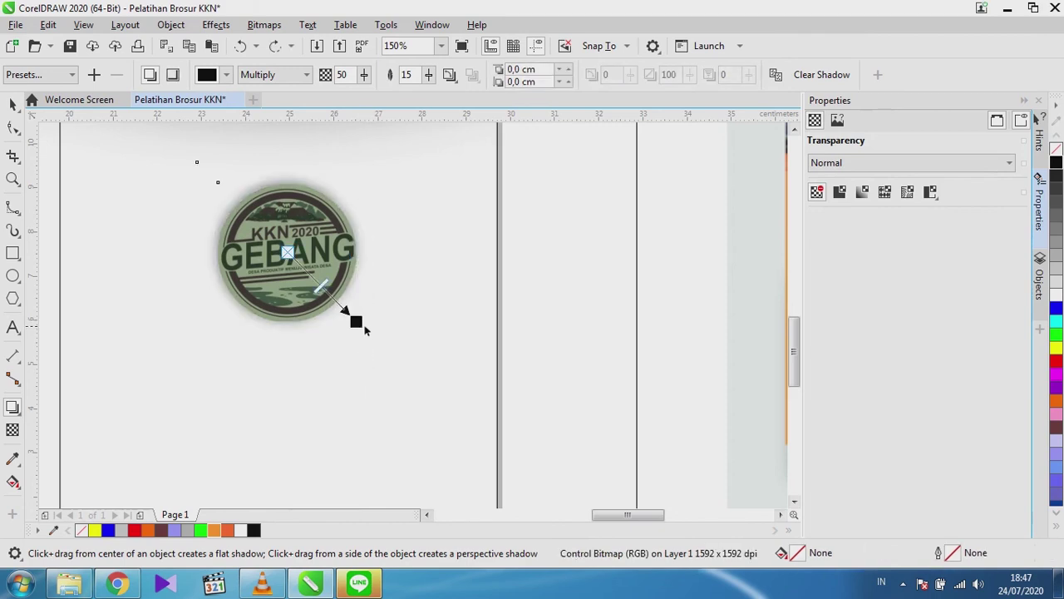
drag(365, 332, 352, 322)
Pull the soft shadow closer to the logo and deselect it.
scroll(353, 323, up, 2)
drag(394, 356, 380, 347)
scroll(359, 271, down, 3)
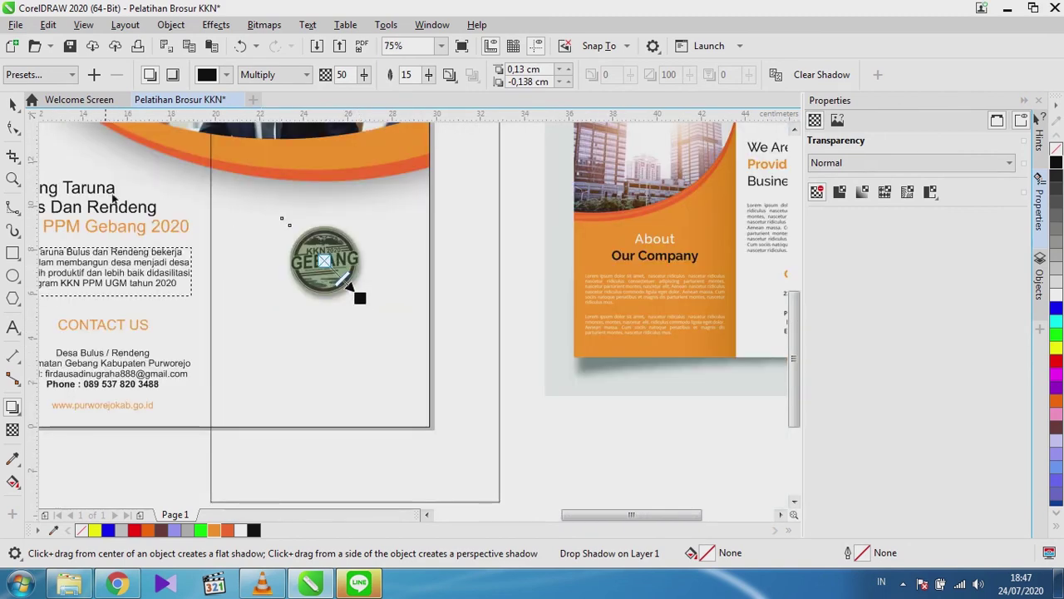
click(13, 104)
click(361, 442)
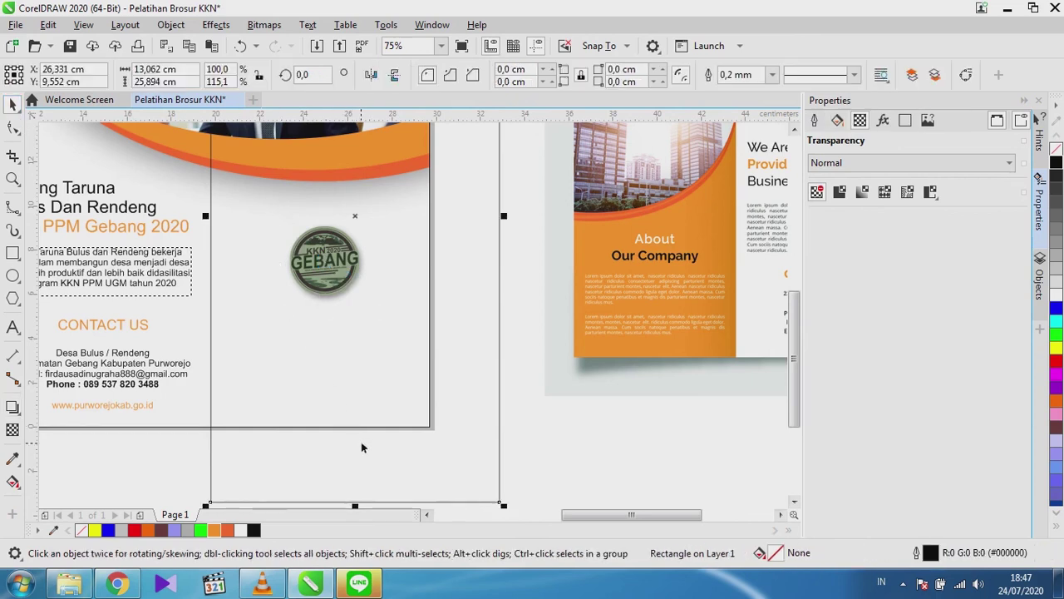
scroll(292, 397, down, 2)
scroll(315, 360, up, 2)
scroll(359, 355, down, 2)
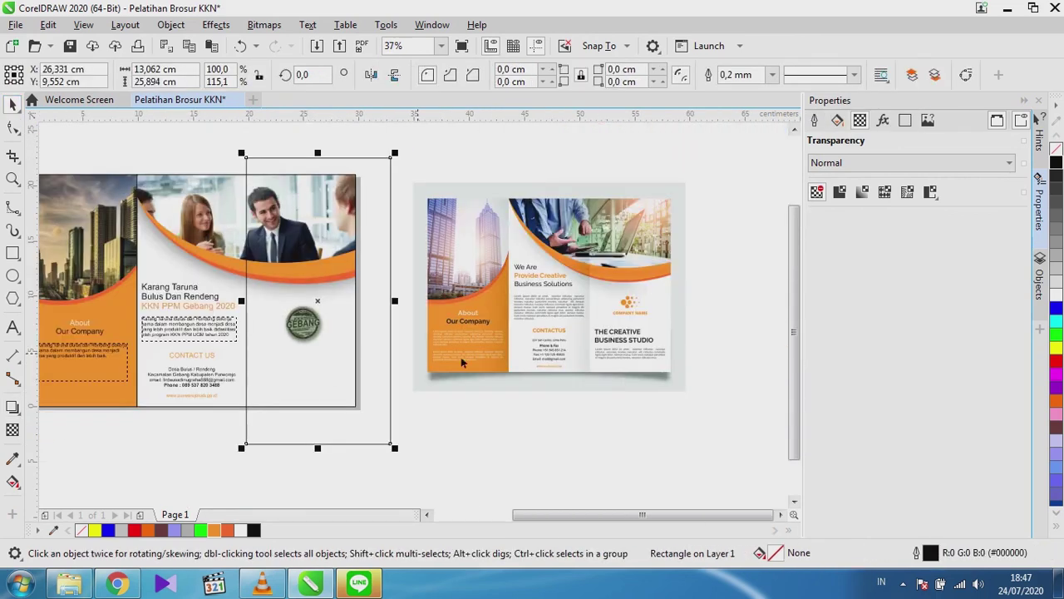
scroll(631, 336, up, 3)
scroll(631, 336, down, 3)
scroll(254, 333, up, 2)
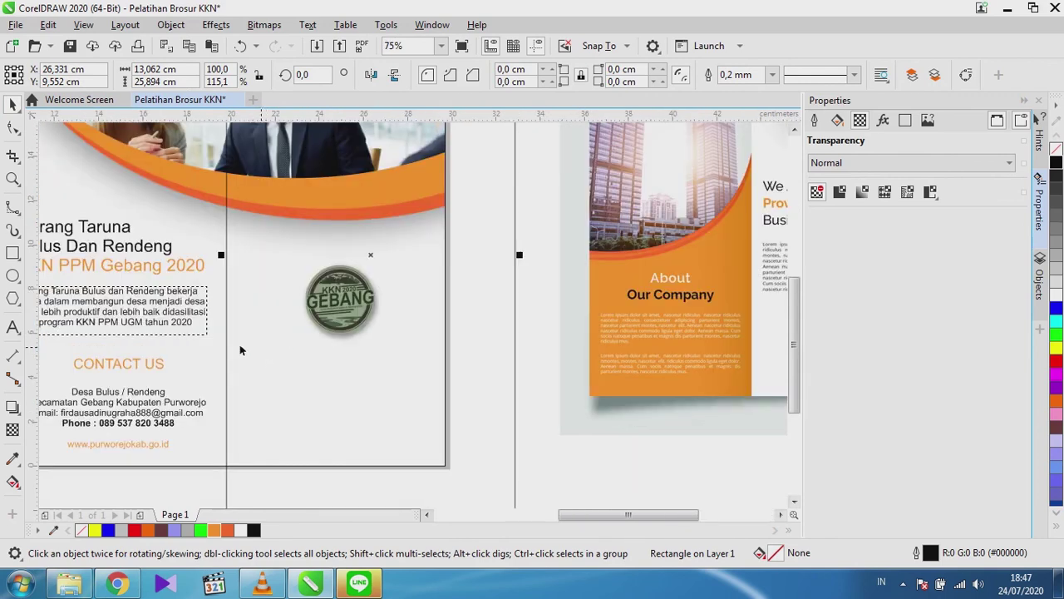
Add the text 'KKN PPM Gebang 2020' and colour it orange.
click(13, 326)
click(343, 379)
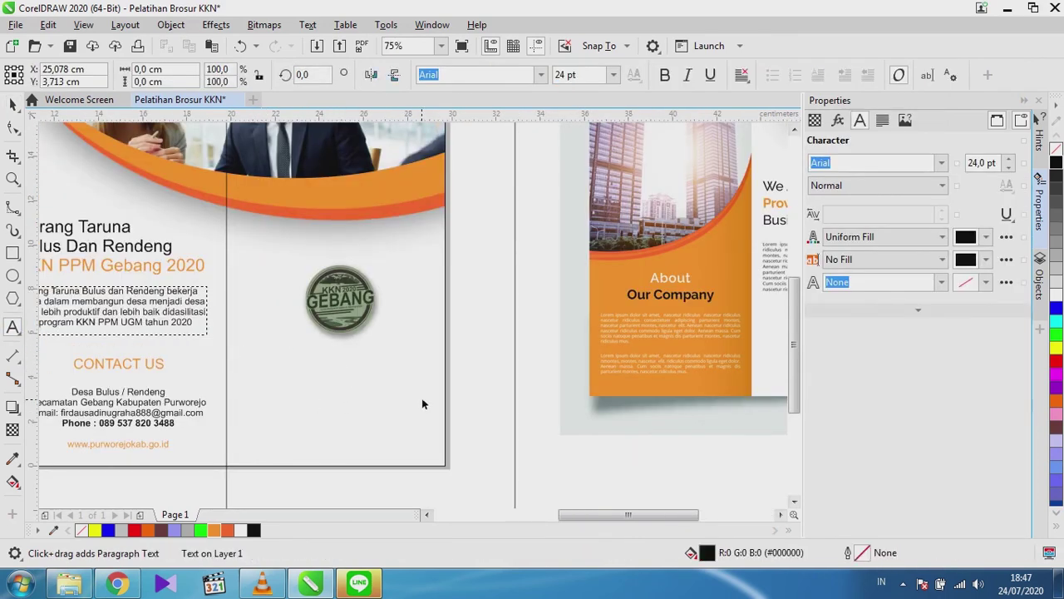
text(KKN PPM G)
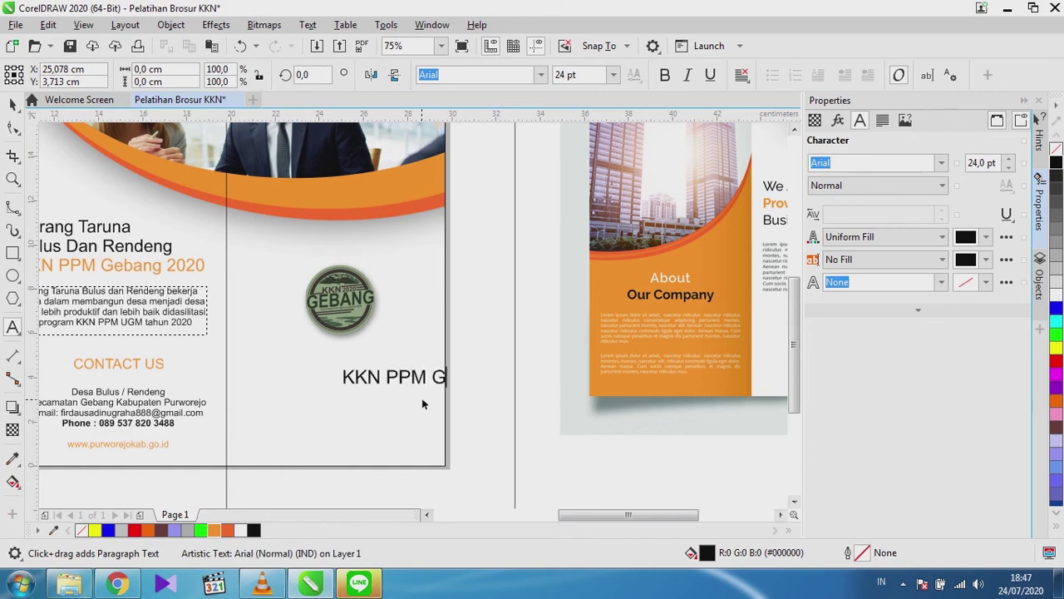
text(ebang 2020)
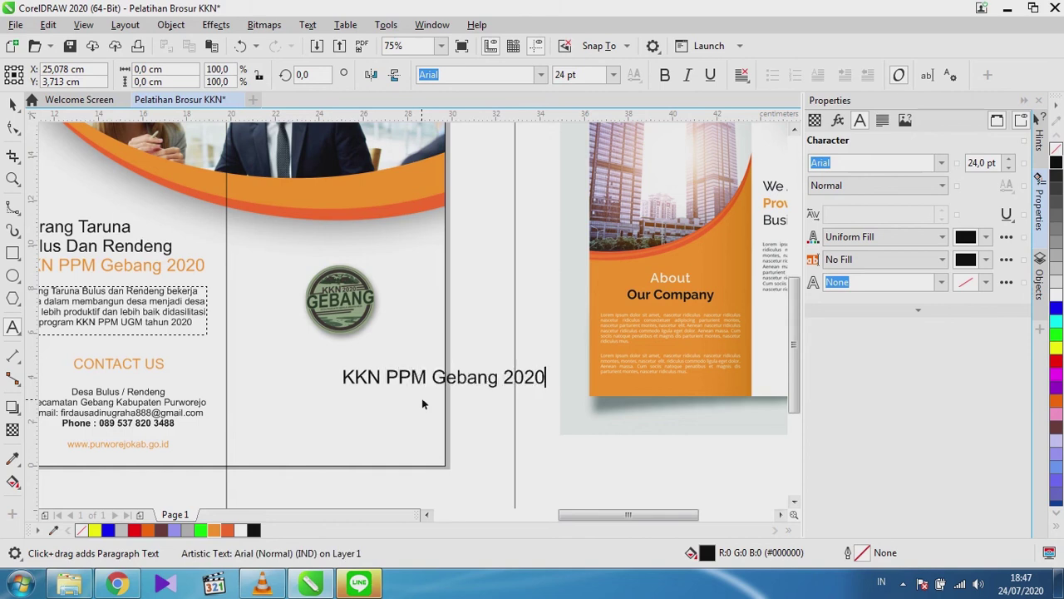
click(13, 104)
click(215, 531)
Move the orange caption up and centre it just below the GEBANG logo.
drag(445, 382, 345, 357)
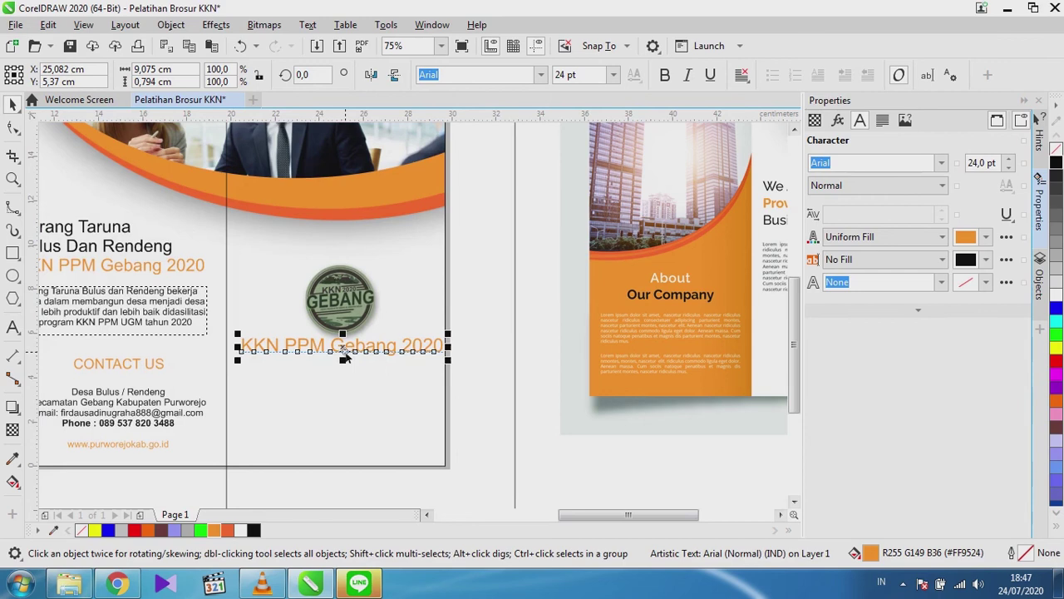
key(Left)
key(Left)
key(Left)
key(Left)
key(Left)
key(Left)
key(Left)
key(Left)
key(Left)
key(Left)
key(Left)
key(Left)
key(Left)
key(Left)
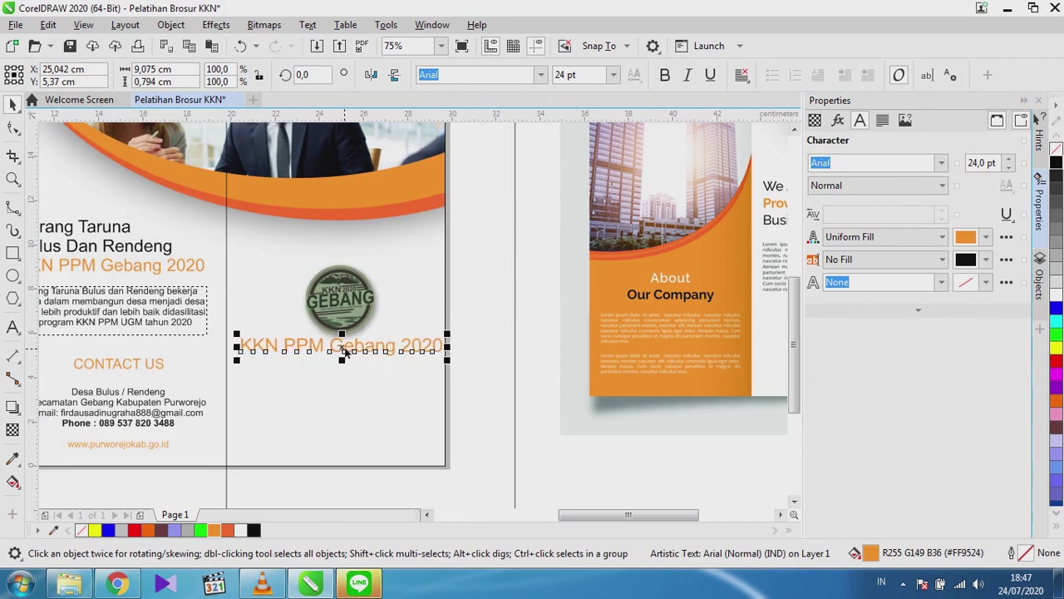
key(Left)
key(Left)
key(Left)
key(Left)
key(Left)
key(Left)
key(Left)
key(Left)
key(Left)
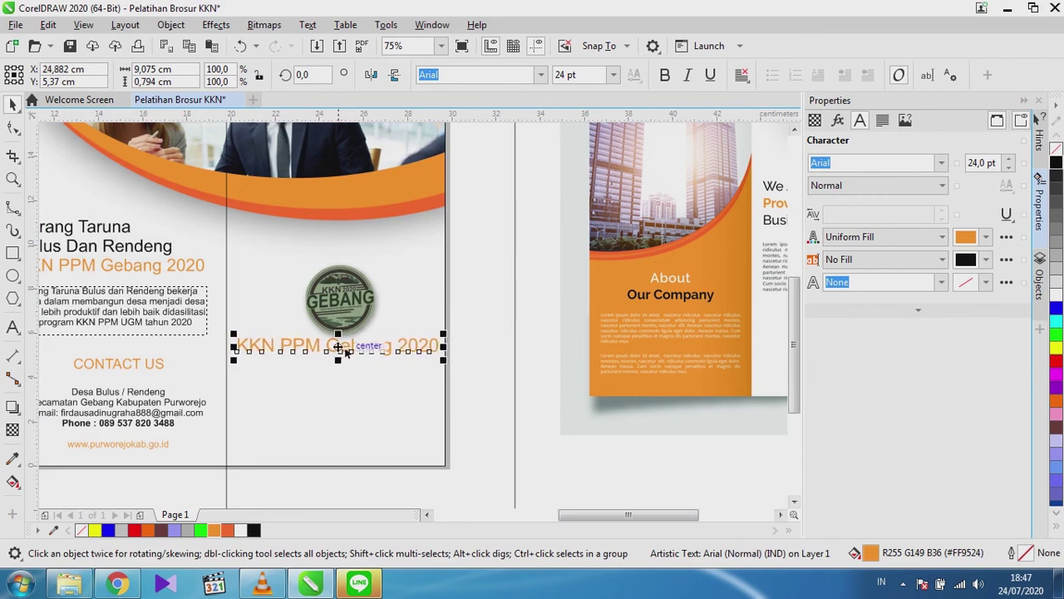
key(Down)
key(Down)
key(Down)
key(Down)
key(Down)
key(Down)
key(Down)
key(Down)
key(Down)
key(Left)
key(Left)
key(Left)
key(Left)
key(Left)
key(Left)
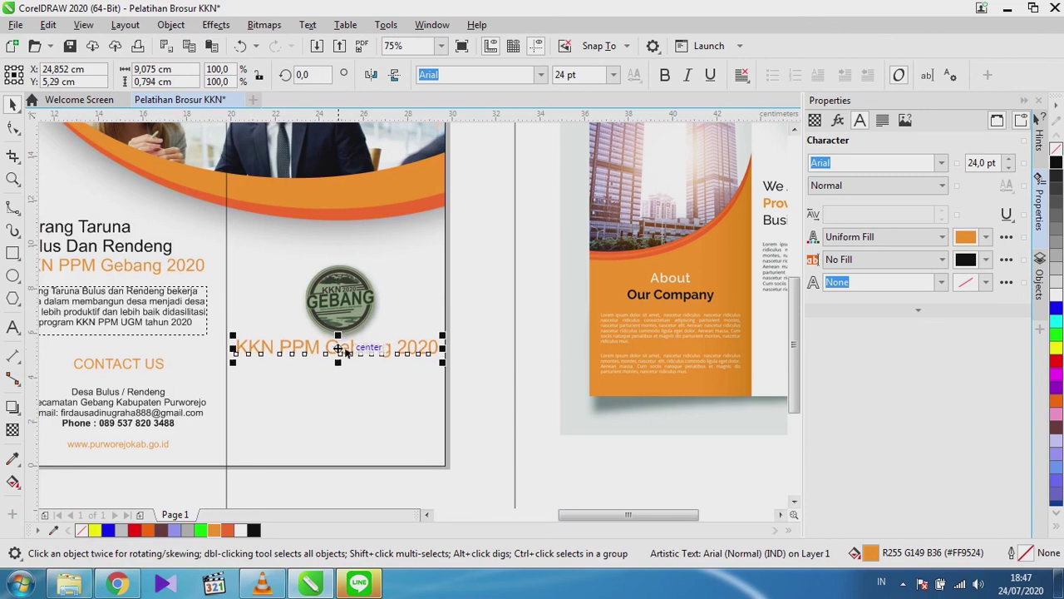
key(Left)
key(Left)
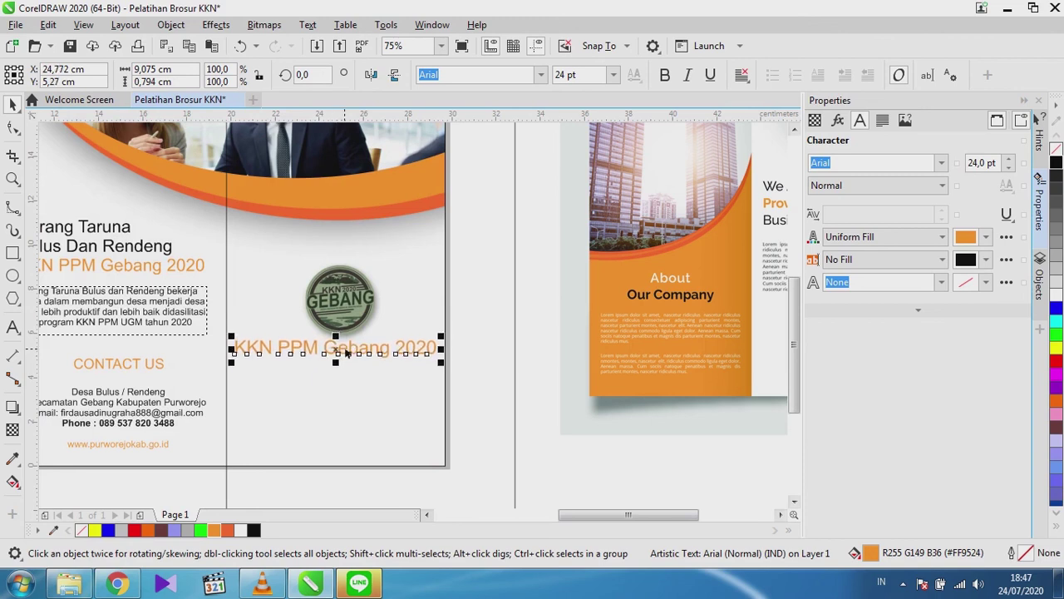
click(356, 299)
Nudge the logo up-left and scale the caption down beneath it.
mouse_move(331, 298)
mouse_down()
mouse_move(281, 263)
mouse_move(331, 291)
mouse_up()
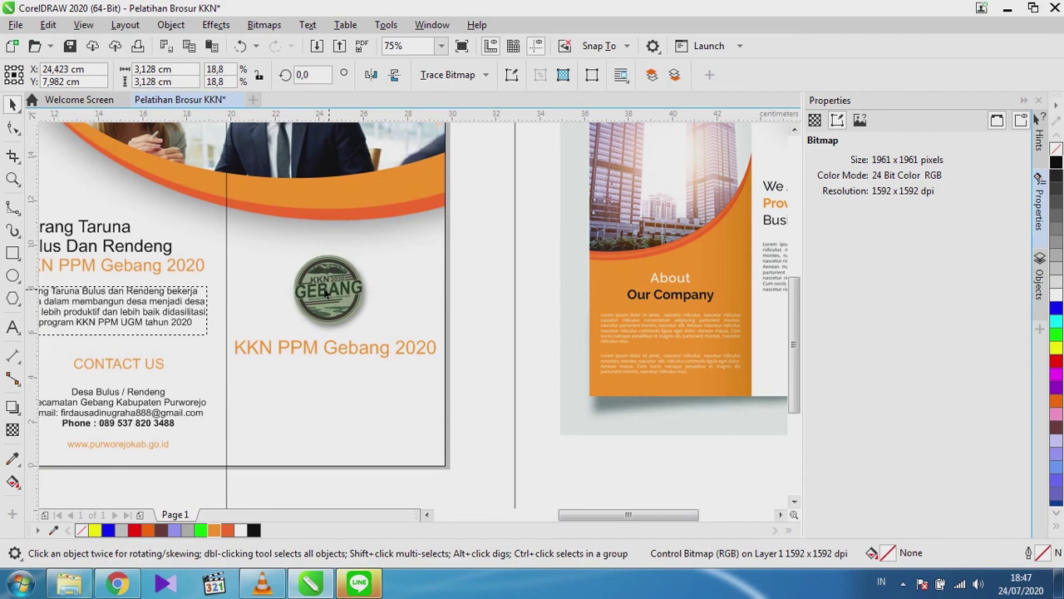
click(402, 349)
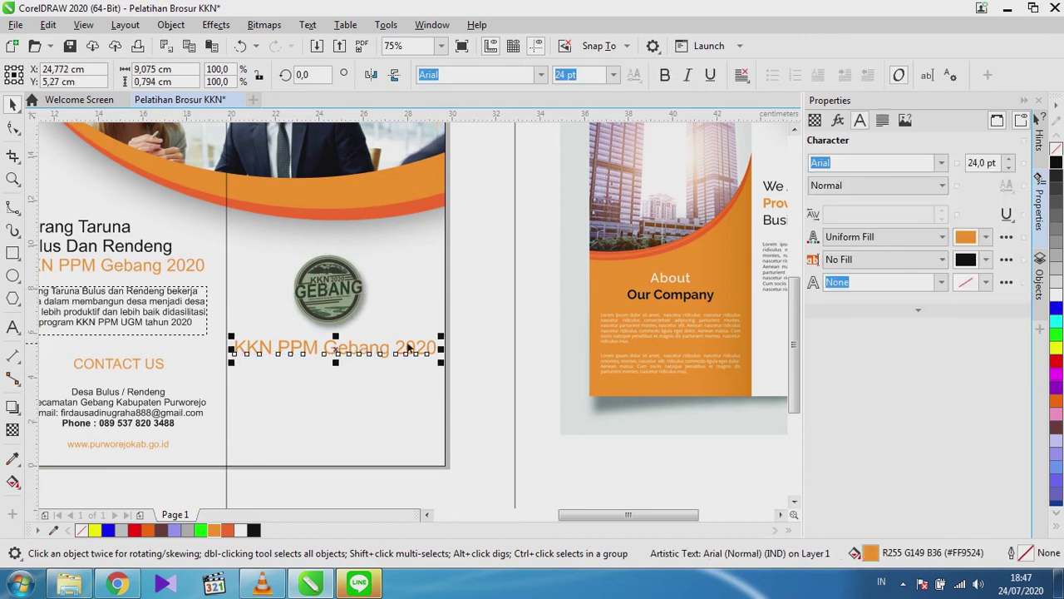
drag(442, 347, 434, 342)
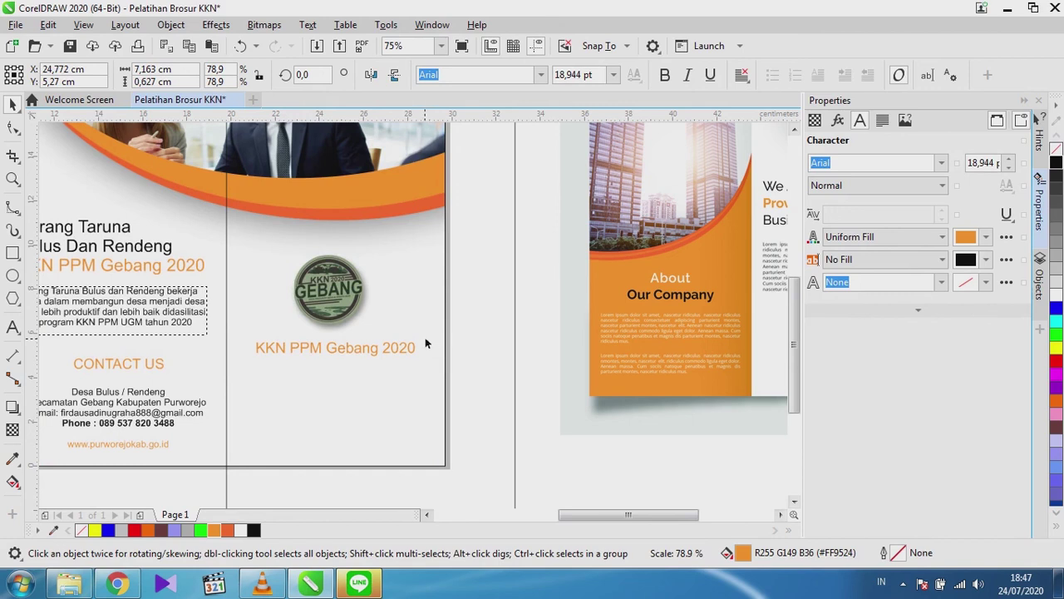
drag(424, 343, 424, 342)
scroll(341, 351, up, 2)
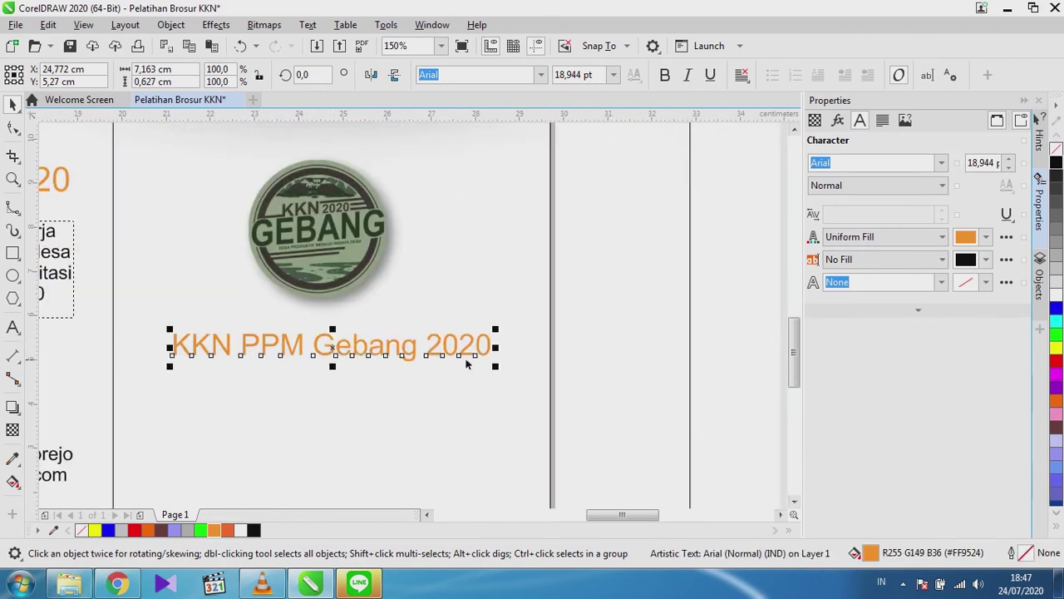
drag(497, 333, 501, 331)
drag(373, 353, 363, 342)
scroll(363, 342, down, 3)
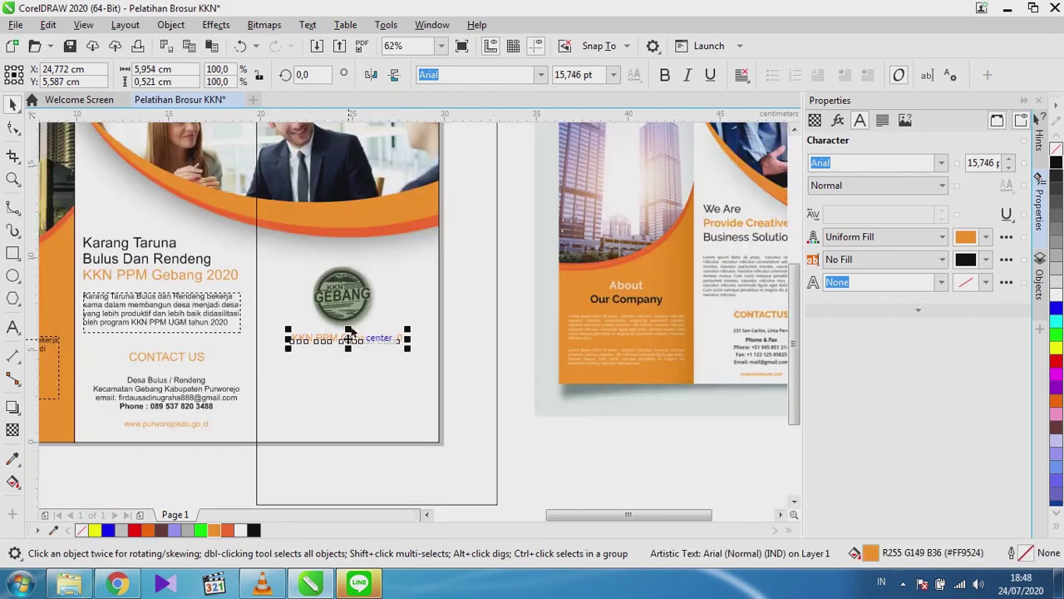
Lower the caption slightly and make it bold at about 15.7 pt.
click(461, 391)
click(495, 446)
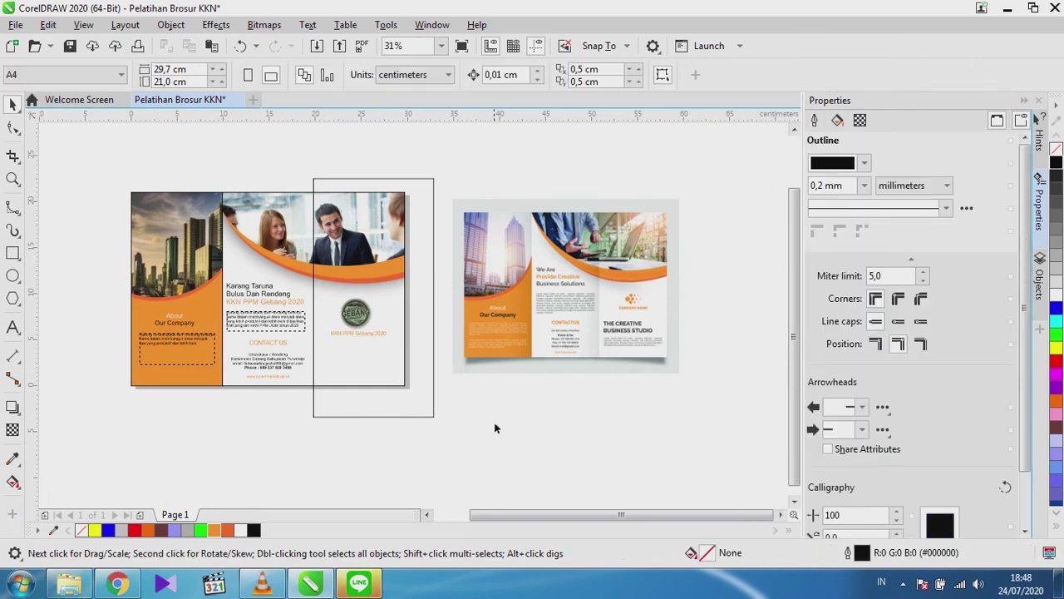
scroll(359, 336, up, 4)
drag(372, 344, 371, 350)
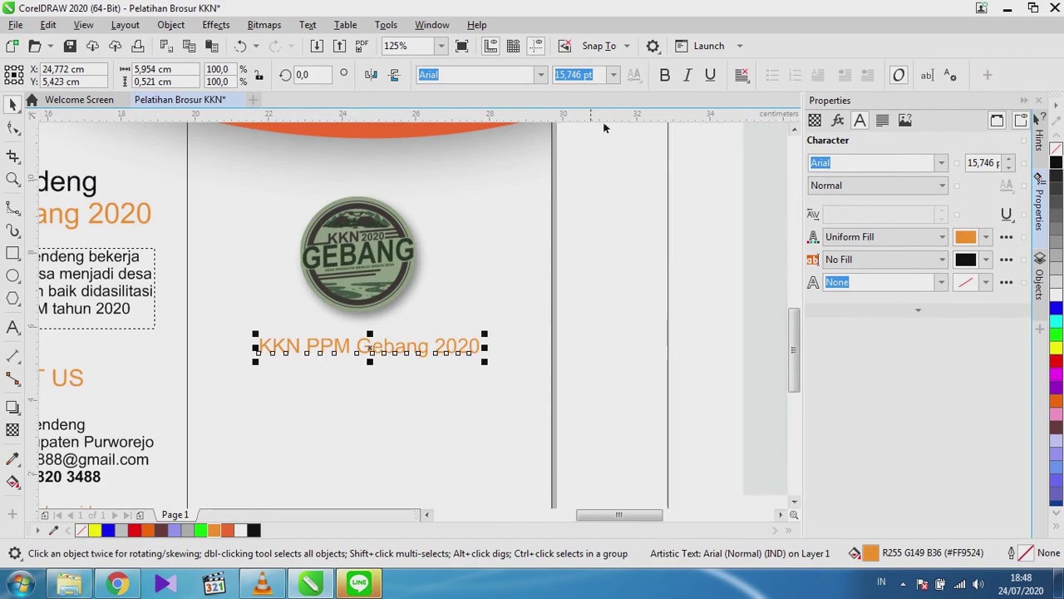
click(665, 75)
click(449, 321)
scroll(449, 321, down, 4)
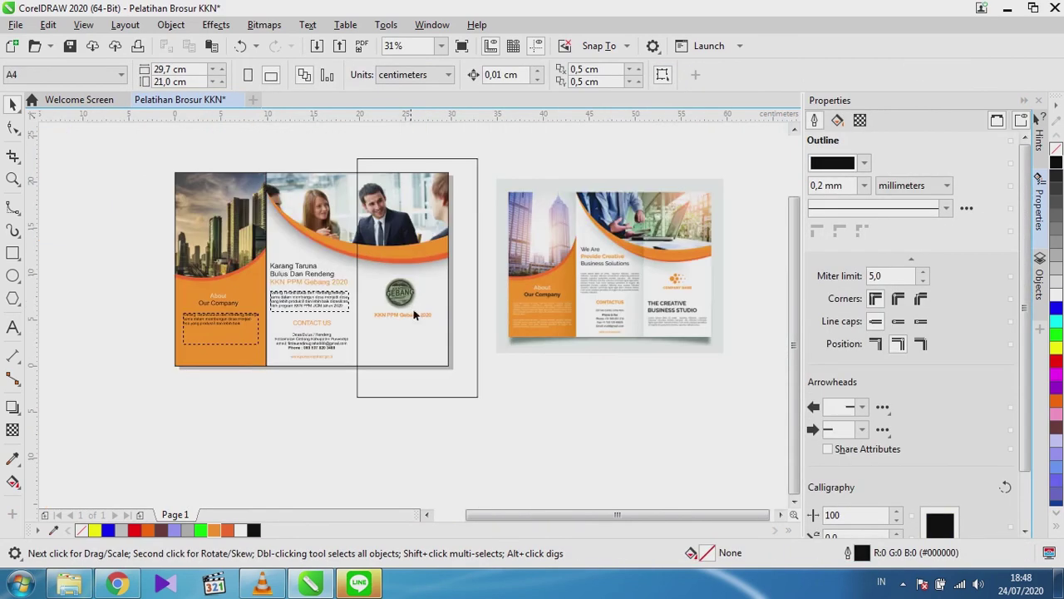
scroll(593, 366, up, 4)
scroll(573, 356, down, 3)
scroll(350, 330, up, 2)
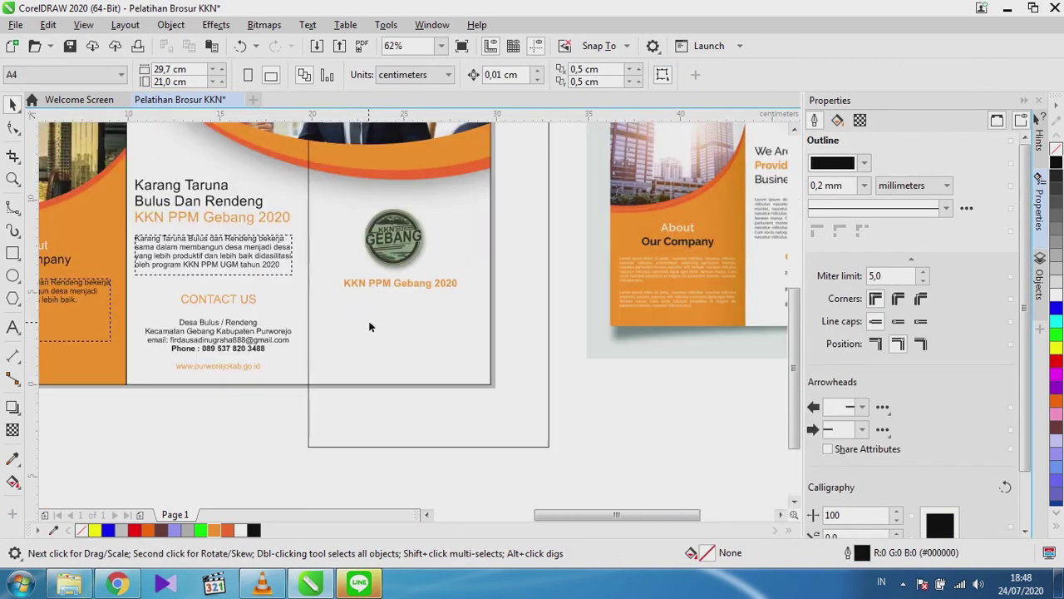
Type the two-line text 'Karang Taruna' / 'Bulus Dan Rendeng' below the caption.
click(13, 327)
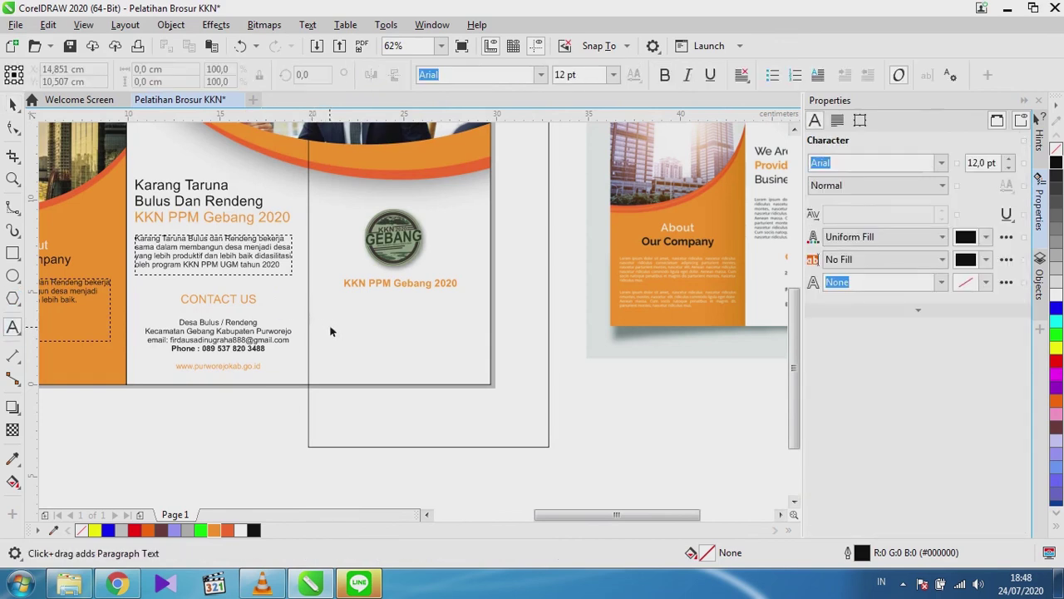
click(326, 316)
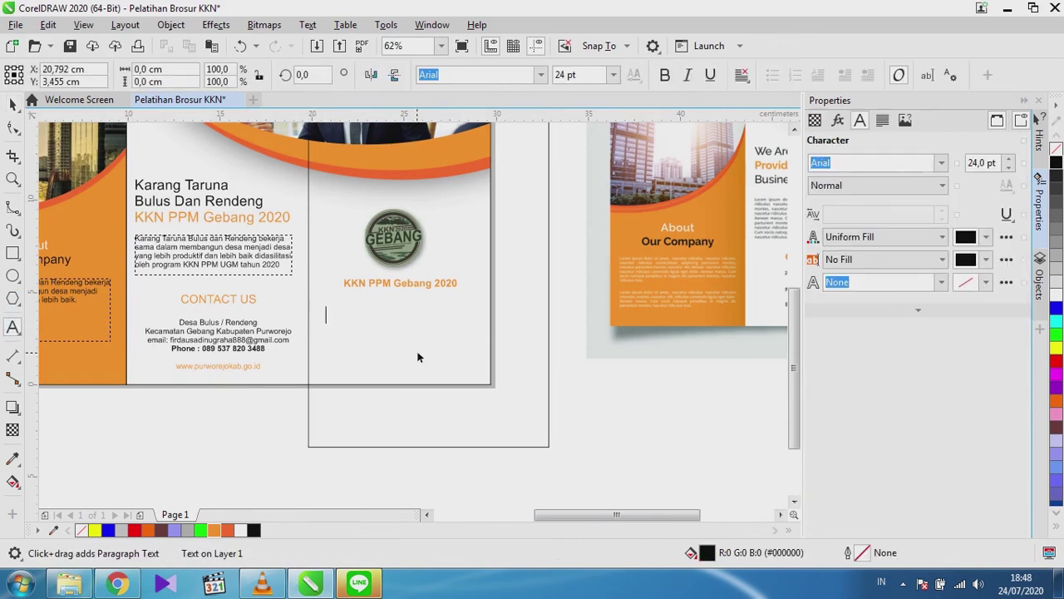
text(Karan)
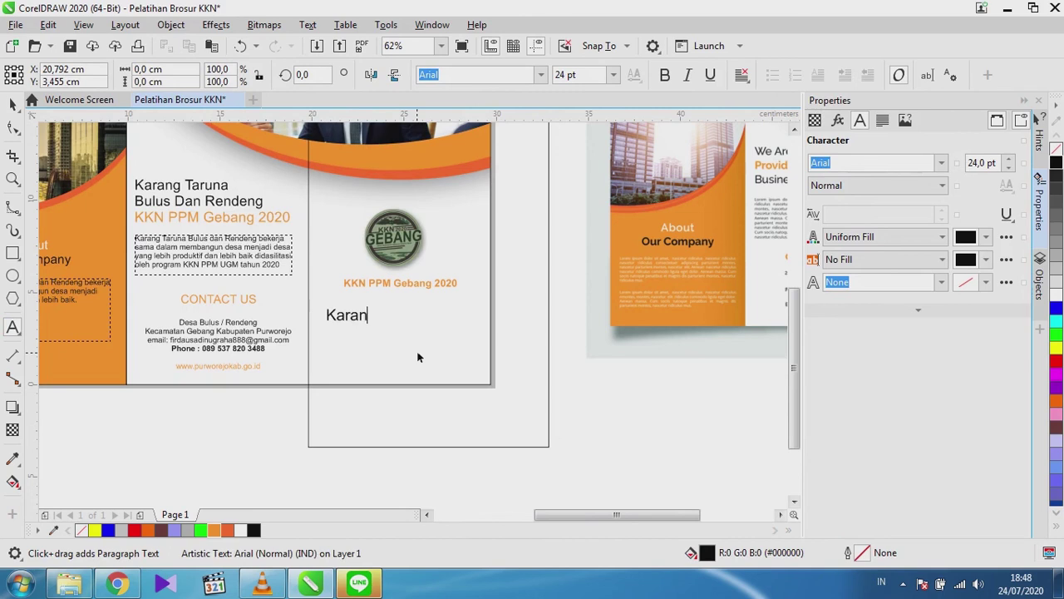
text(g Taruna)
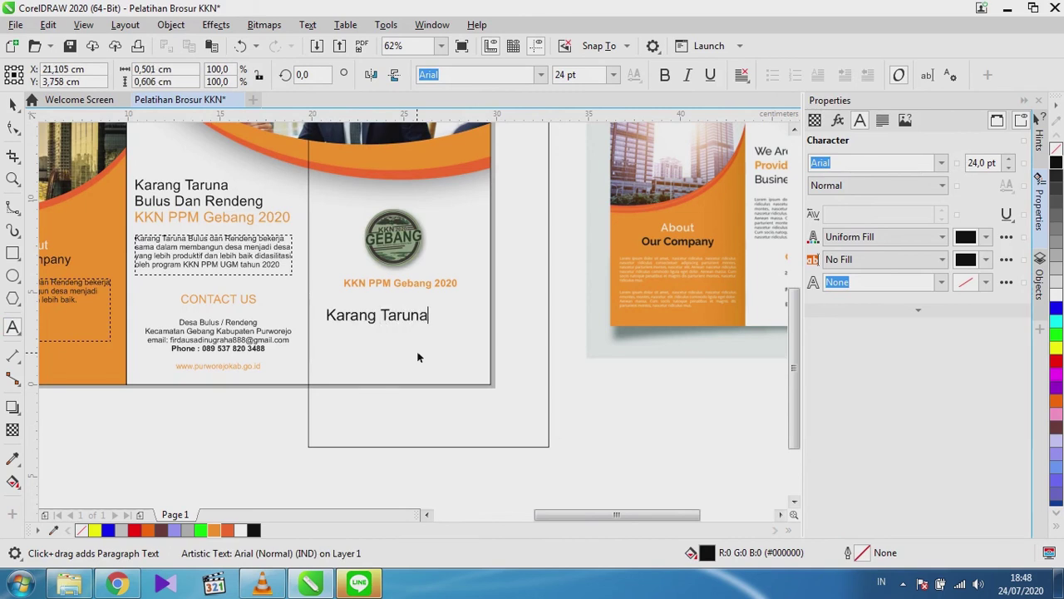
key(Return)
text(Bulus Dan Rendeng)
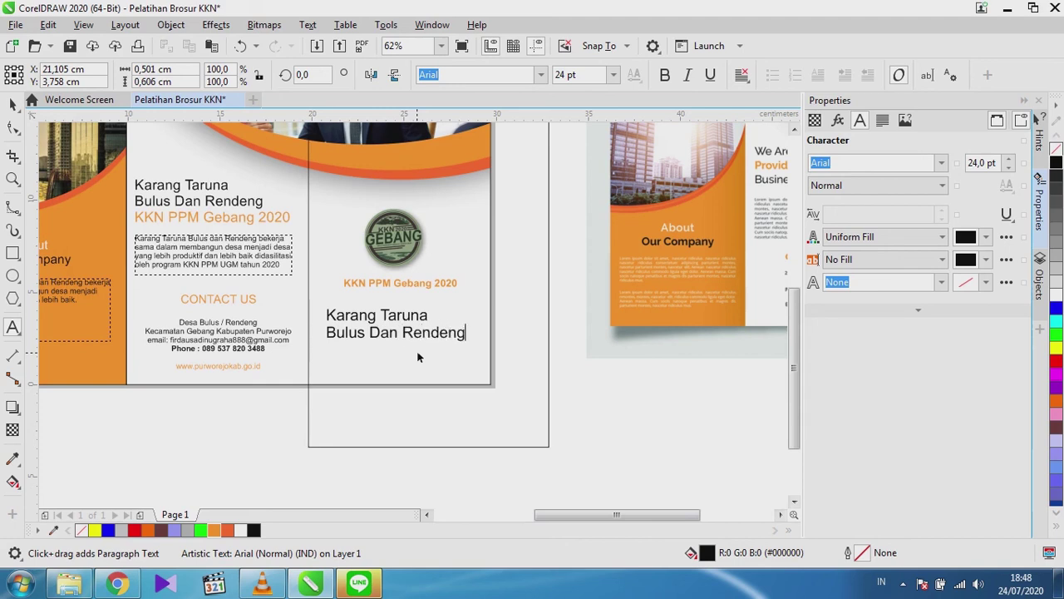
Scale the Karang Taruna heading down to about 72% (14.3 pt) and make it bold.
click(13, 104)
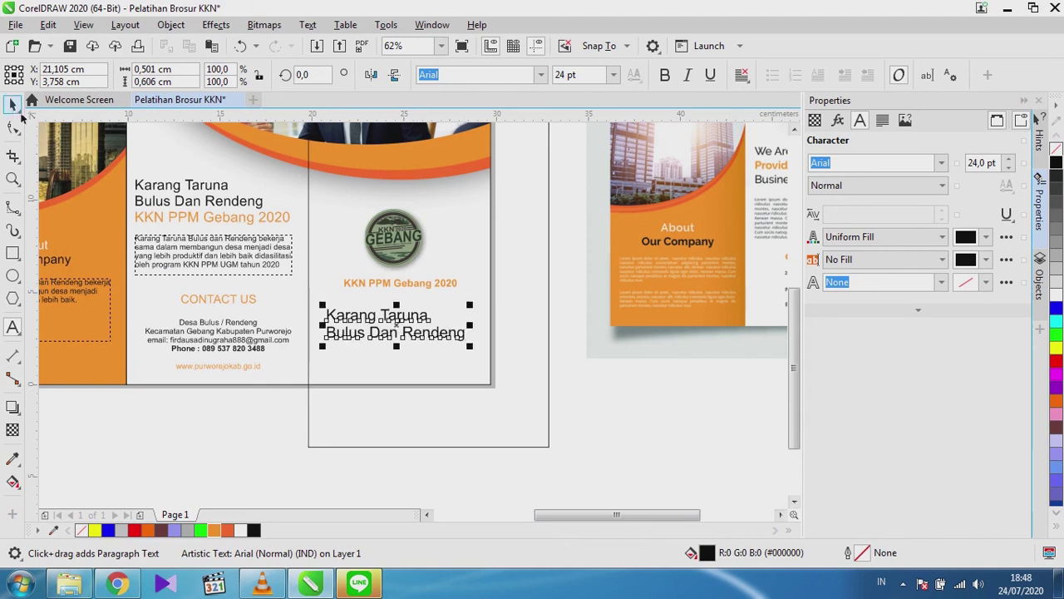
click(445, 343)
click(449, 334)
drag(473, 347, 351, 319)
click(664, 75)
click(582, 395)
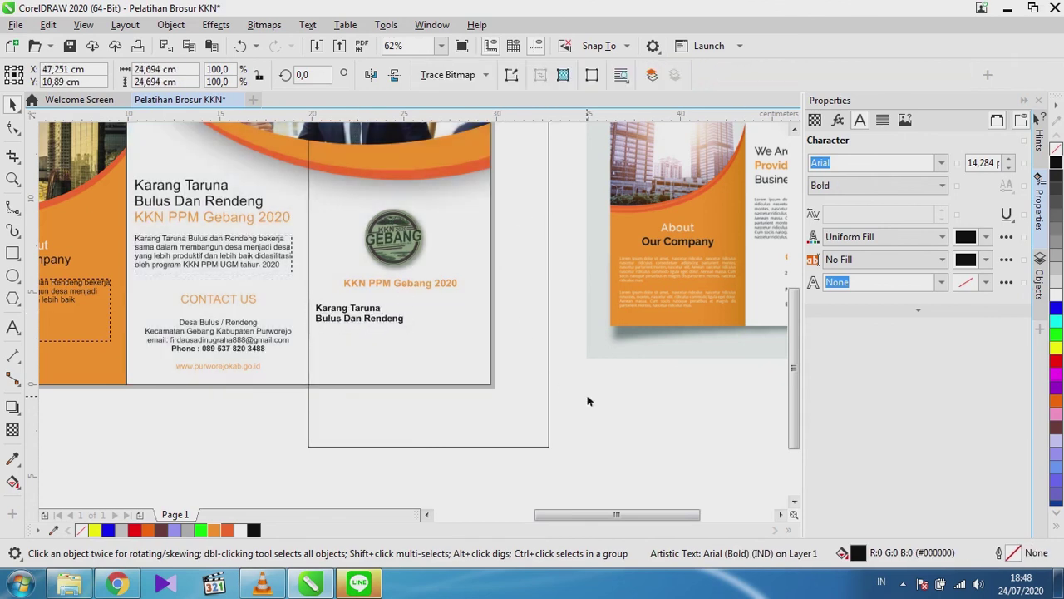
scroll(268, 366, down, 2)
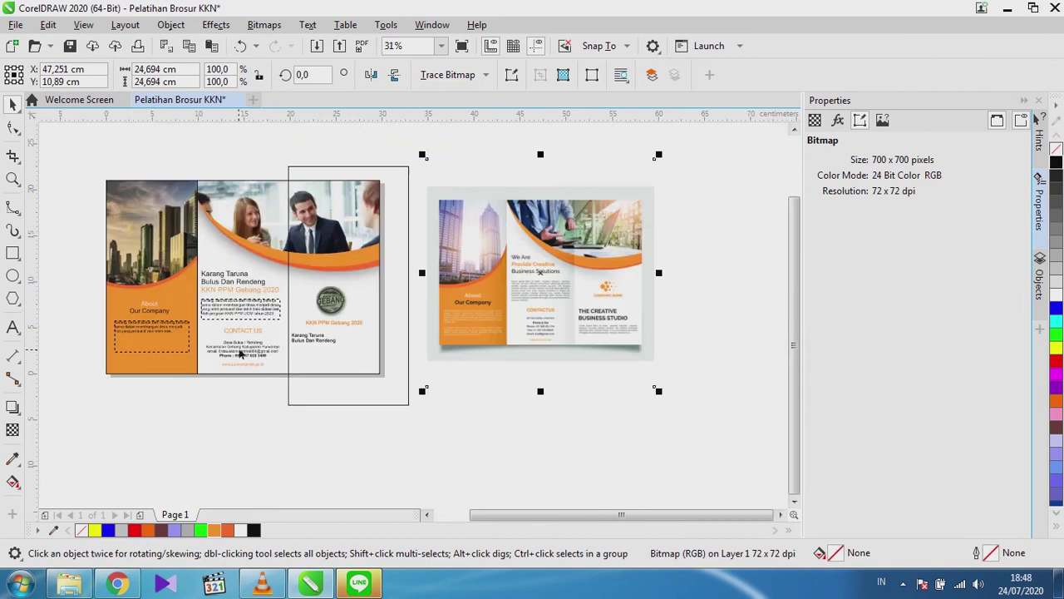
scroll(122, 344, up, 2)
Resize the left and right body text frames and full-justify the left panel's text.
click(128, 327)
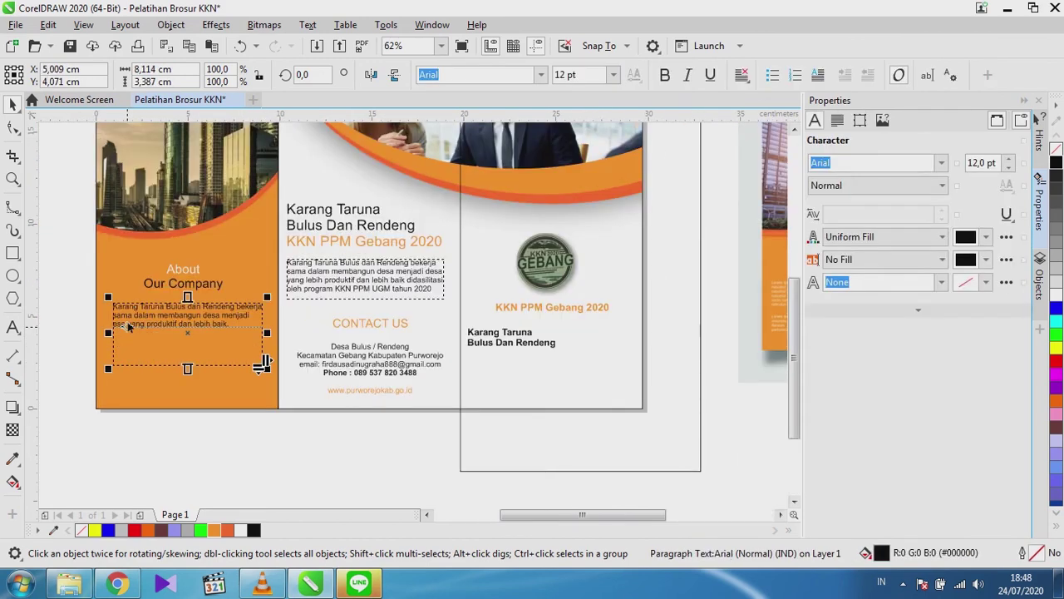
drag(188, 368, 525, 376)
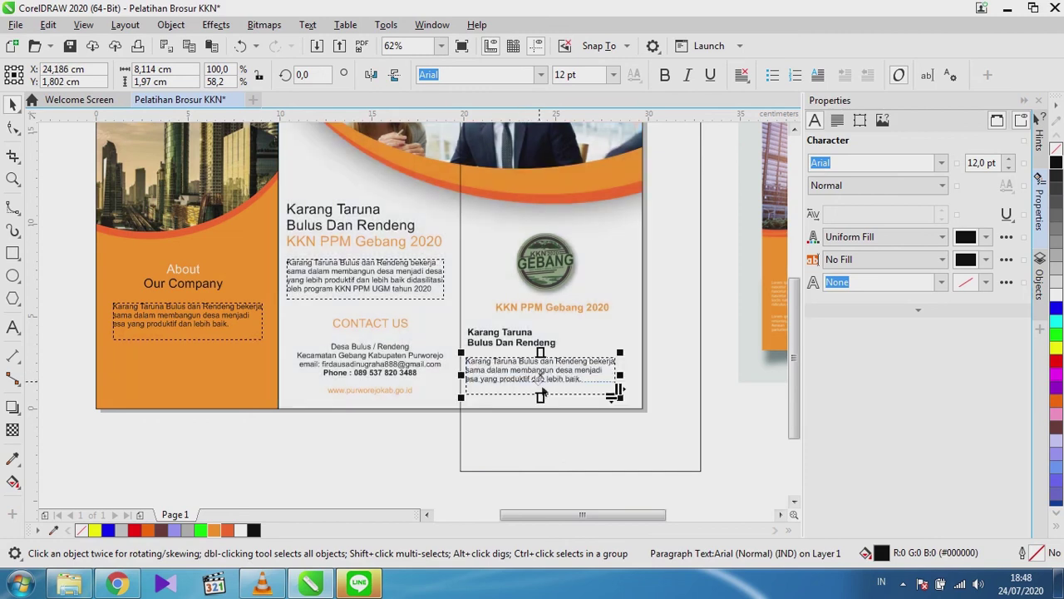
drag(623, 378, 637, 375)
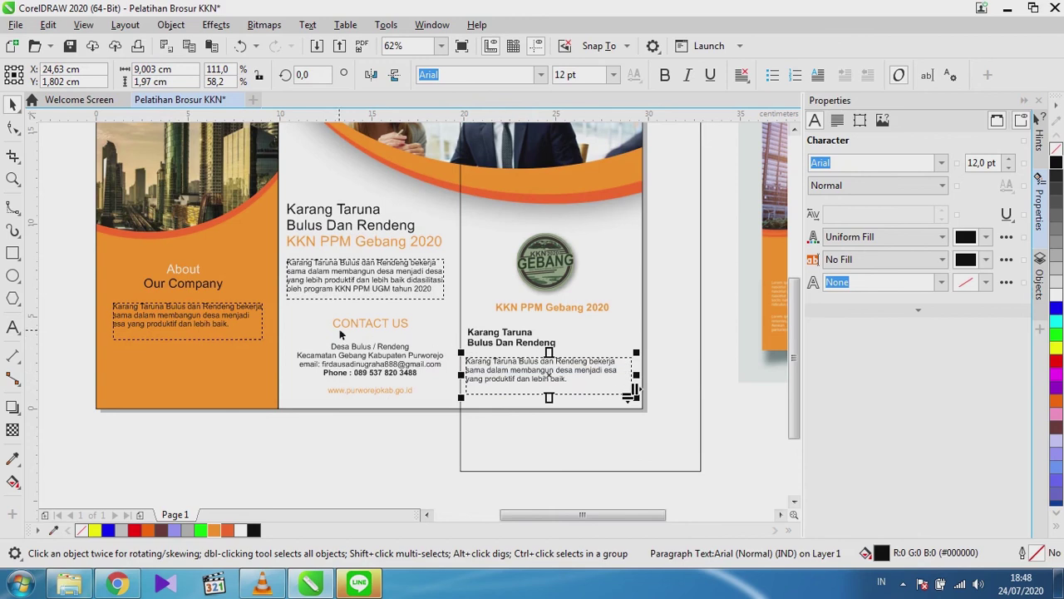
click(236, 333)
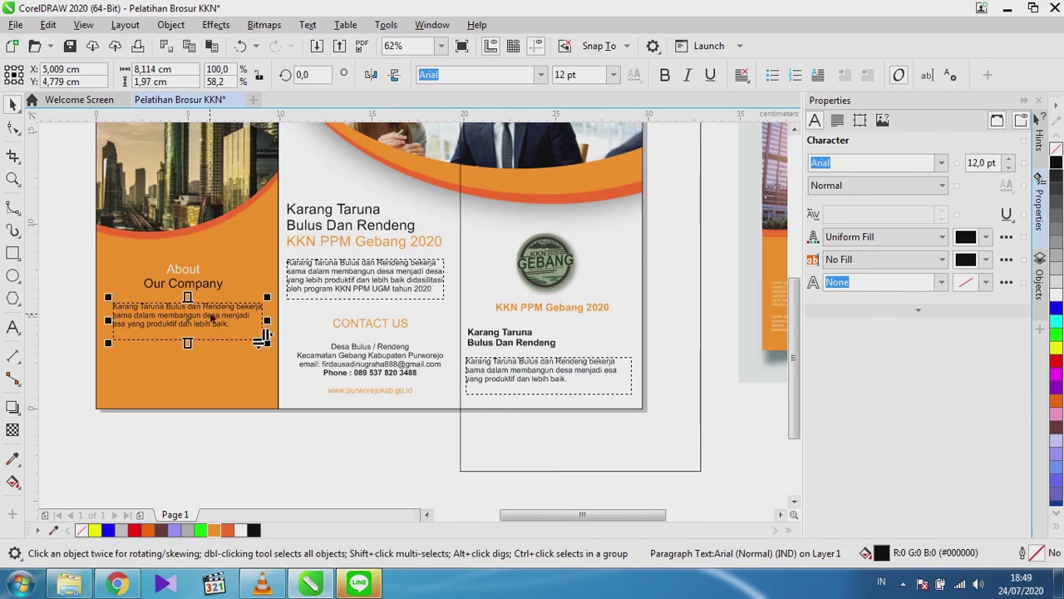
click(742, 75)
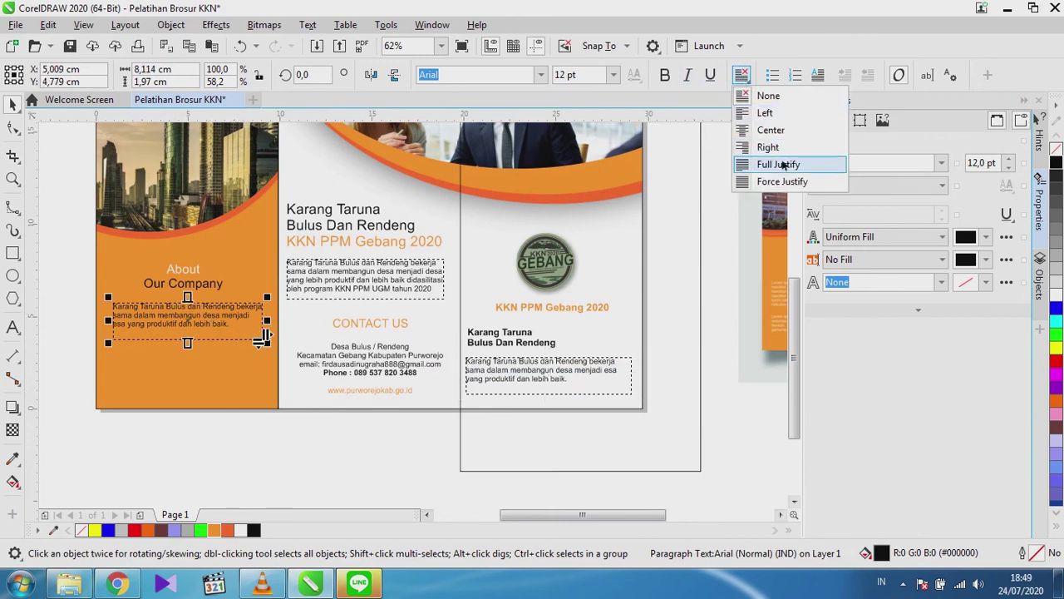
click(783, 166)
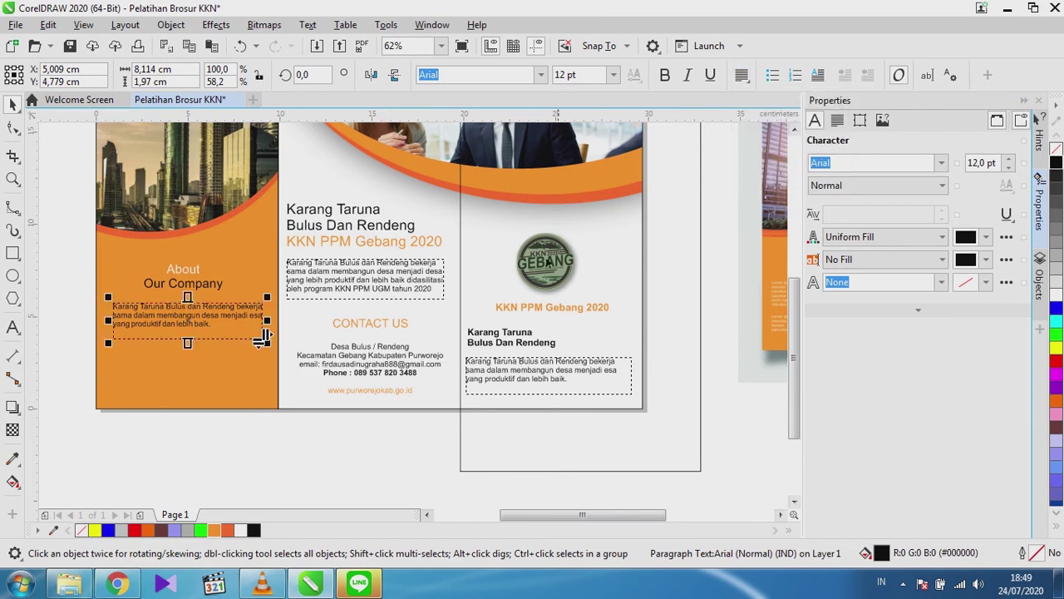
Full-justify the body text in the middle and right panels.
click(393, 283)
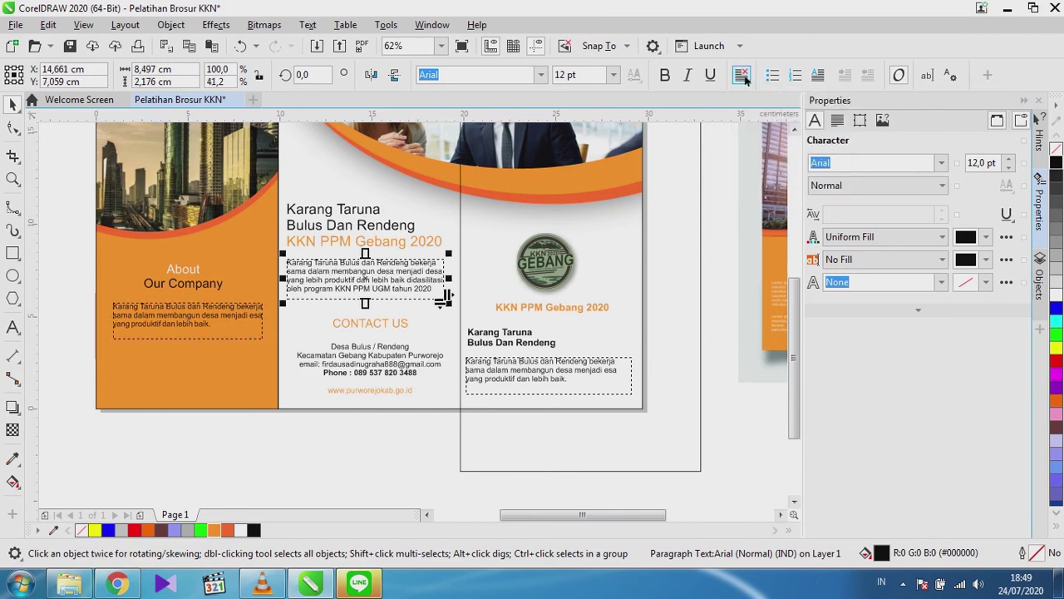
click(742, 76)
click(789, 167)
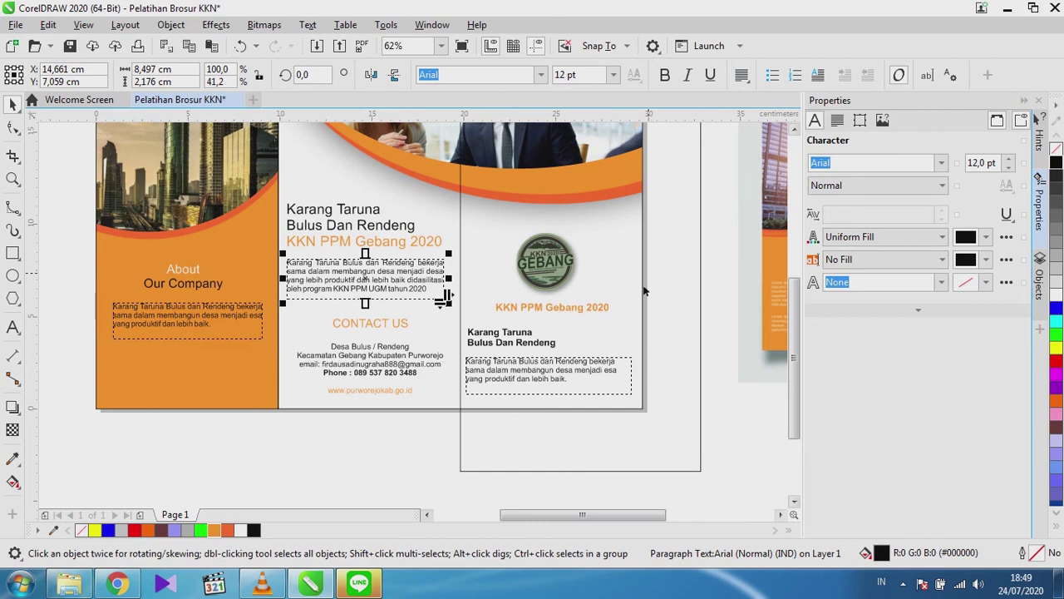
click(574, 369)
click(742, 76)
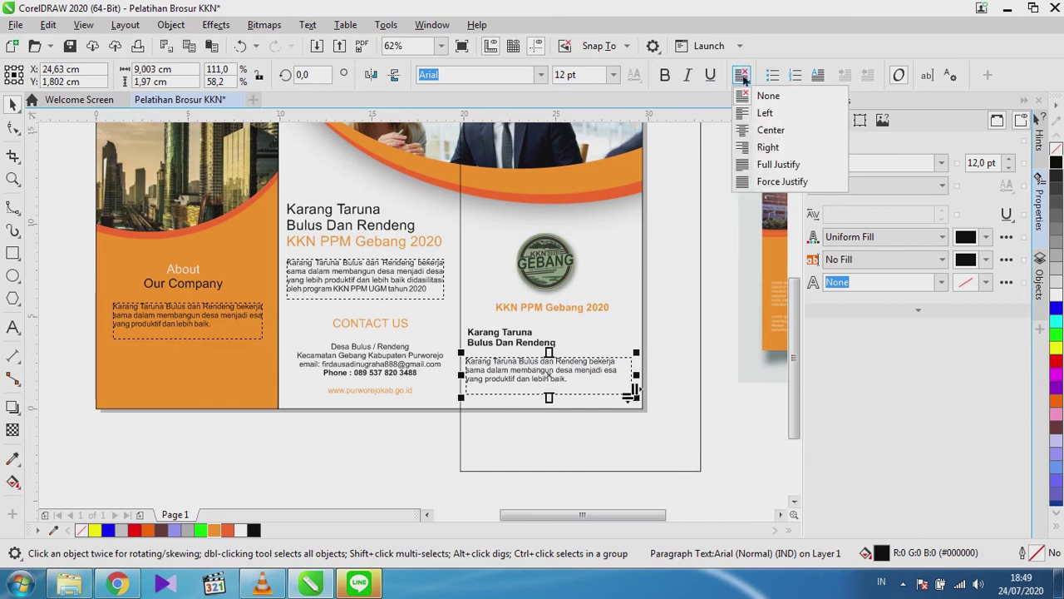
click(785, 162)
click(708, 392)
scroll(573, 354, down, 1)
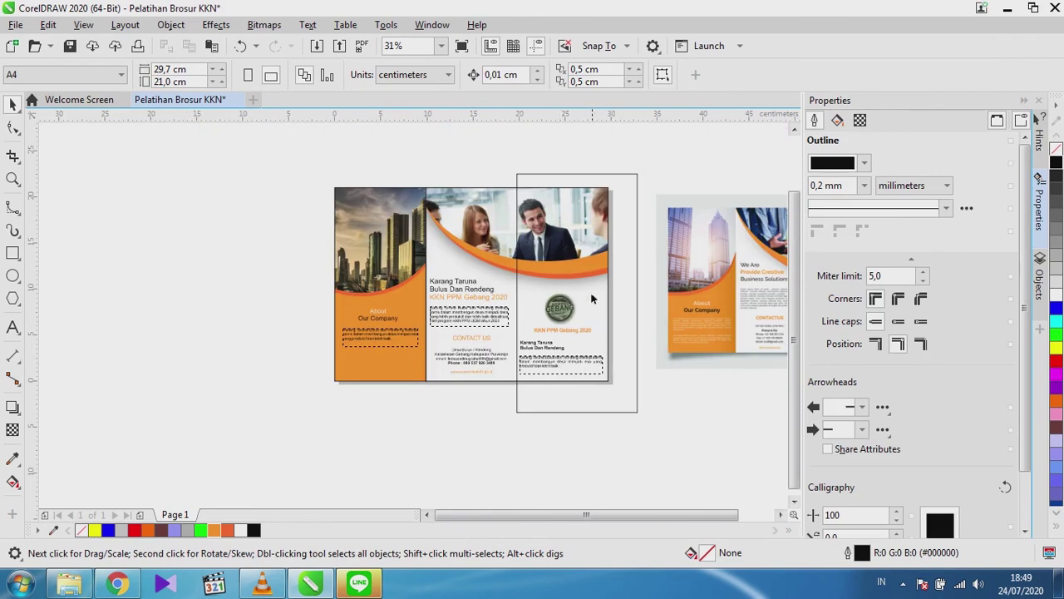
Delete the stray rectangle and the reference brochure picture beside the page.
click(637, 182)
key(Delete)
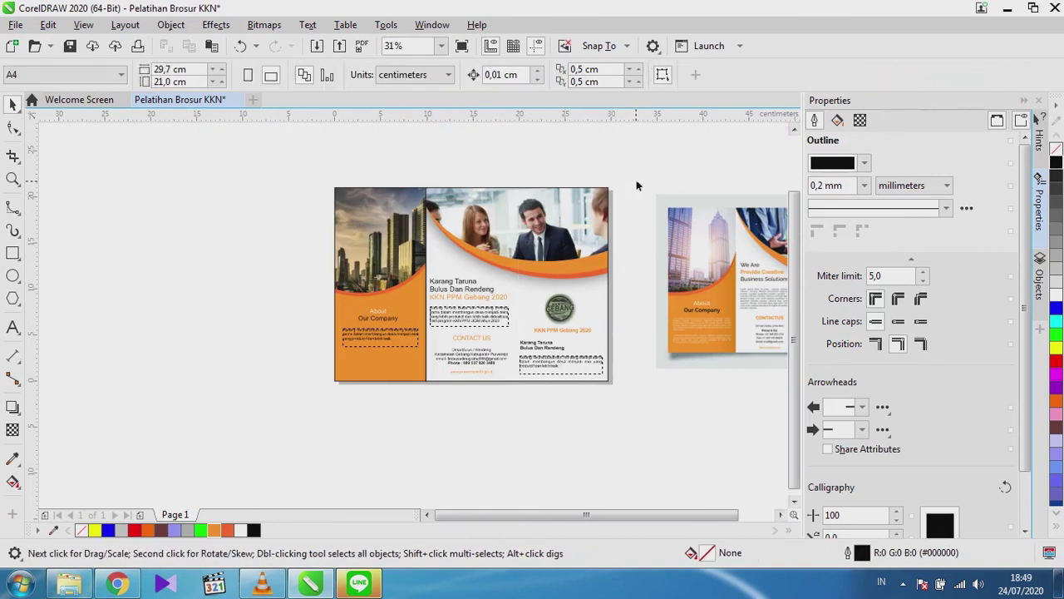
scroll(534, 283, down, 2)
click(560, 242)
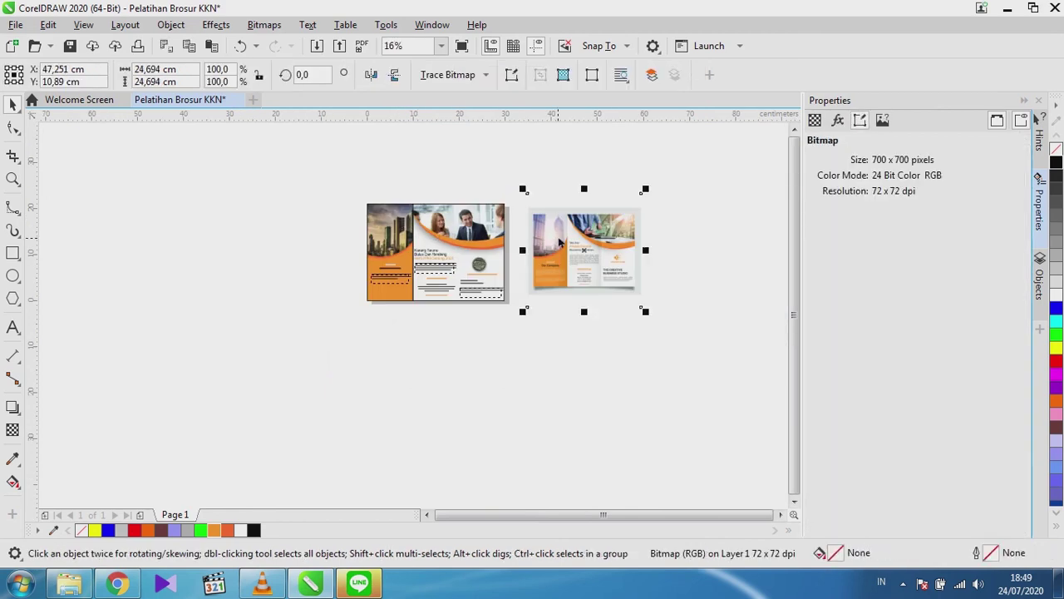
key(Delete)
scroll(419, 301, up, 5)
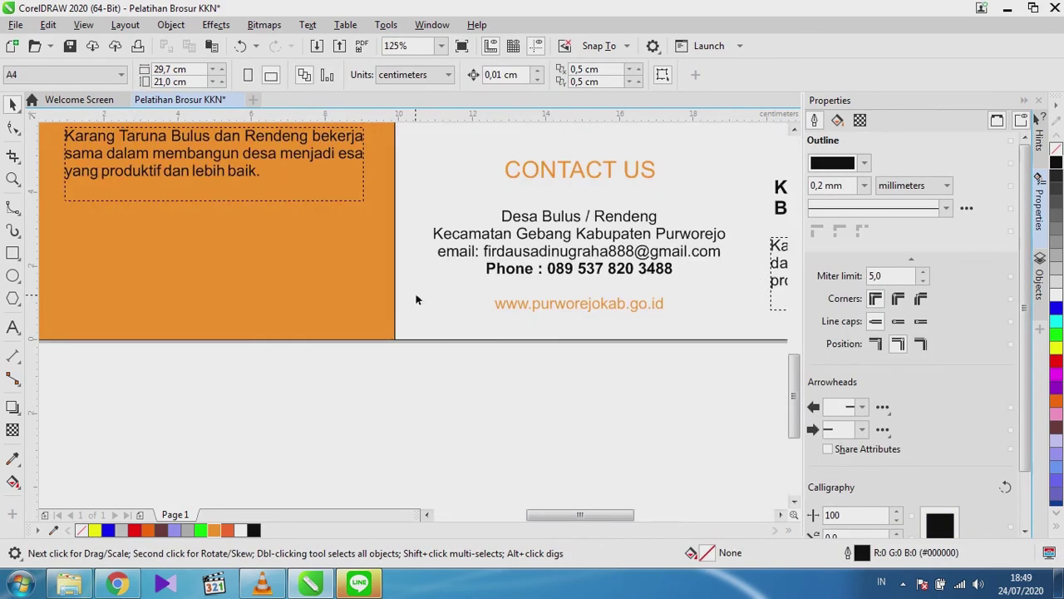
scroll(392, 317, up, 2)
scroll(478, 289, down, 1)
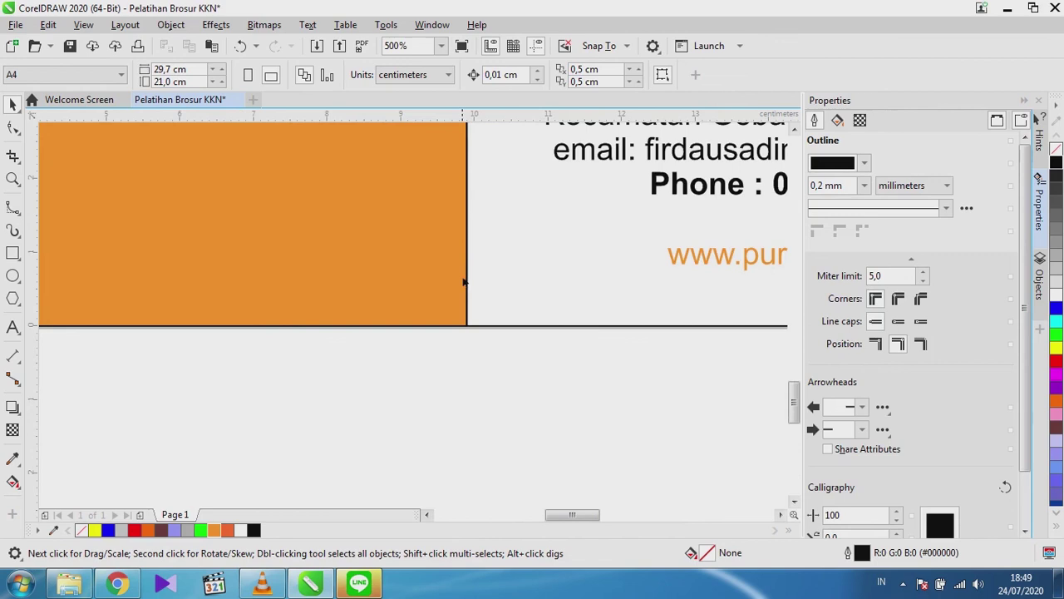
scroll(466, 283, down, 1)
Remove the outlines from the orange panel rectangle and its bottom-edge curve.
click(432, 280)
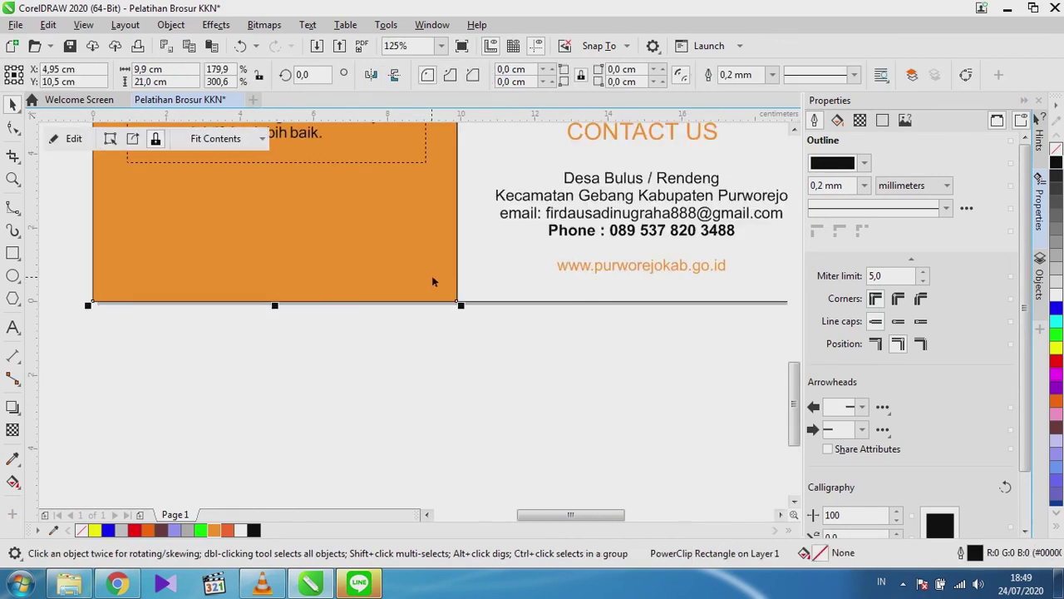
right_click(82, 535)
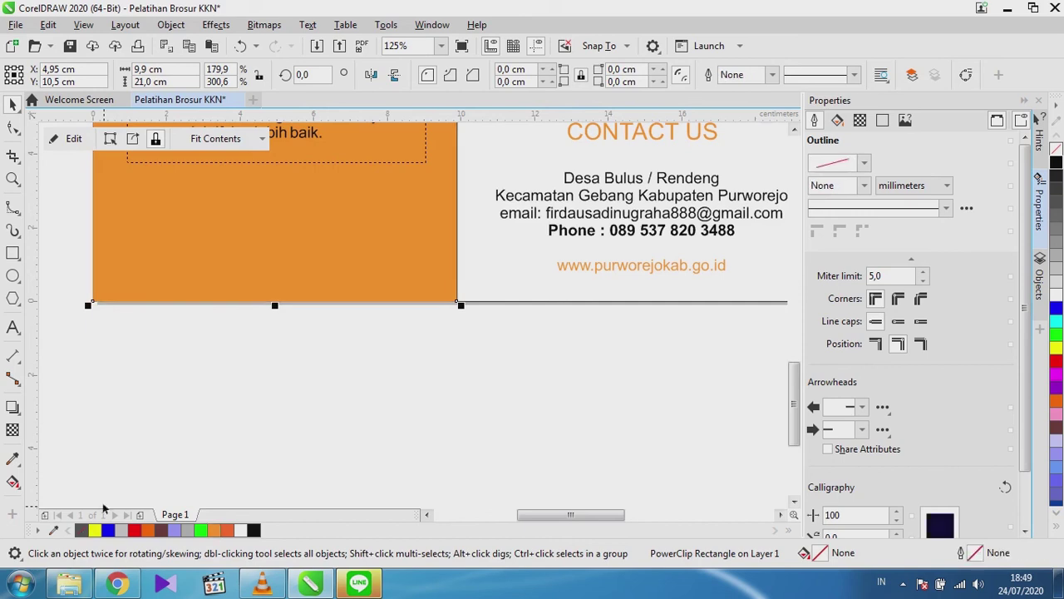
click(462, 258)
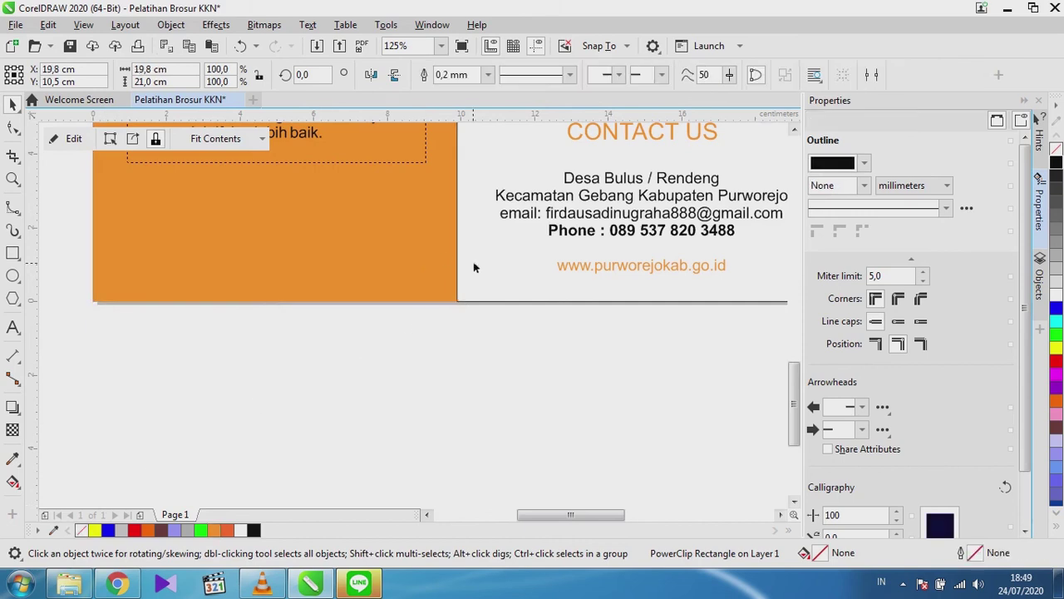
right_click(82, 530)
click(409, 383)
scroll(371, 343, down, 4)
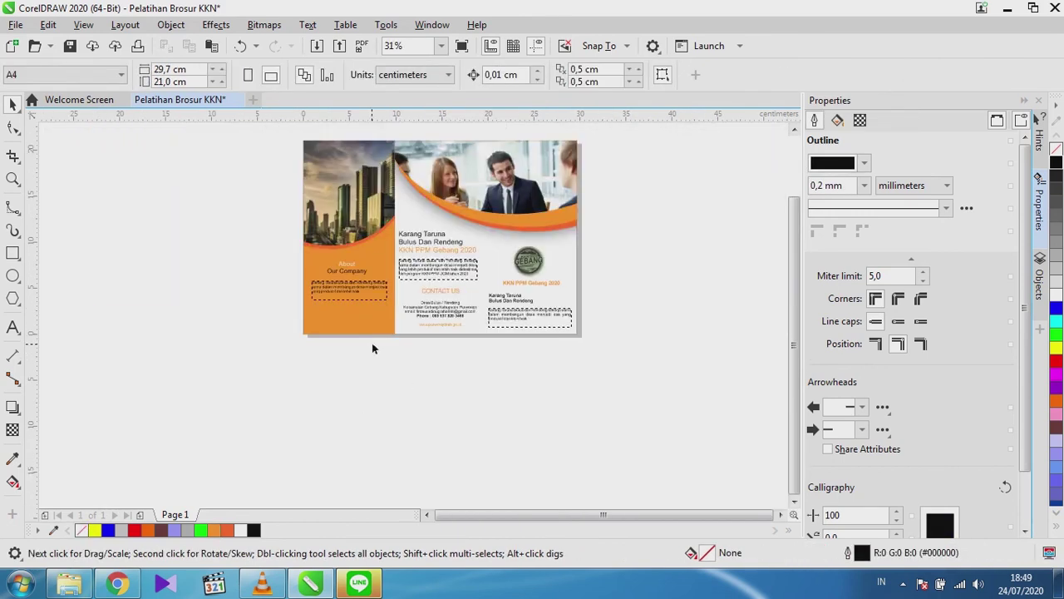
scroll(399, 213, up, 4)
scroll(396, 214, down, 2)
scroll(396, 214, down, 1)
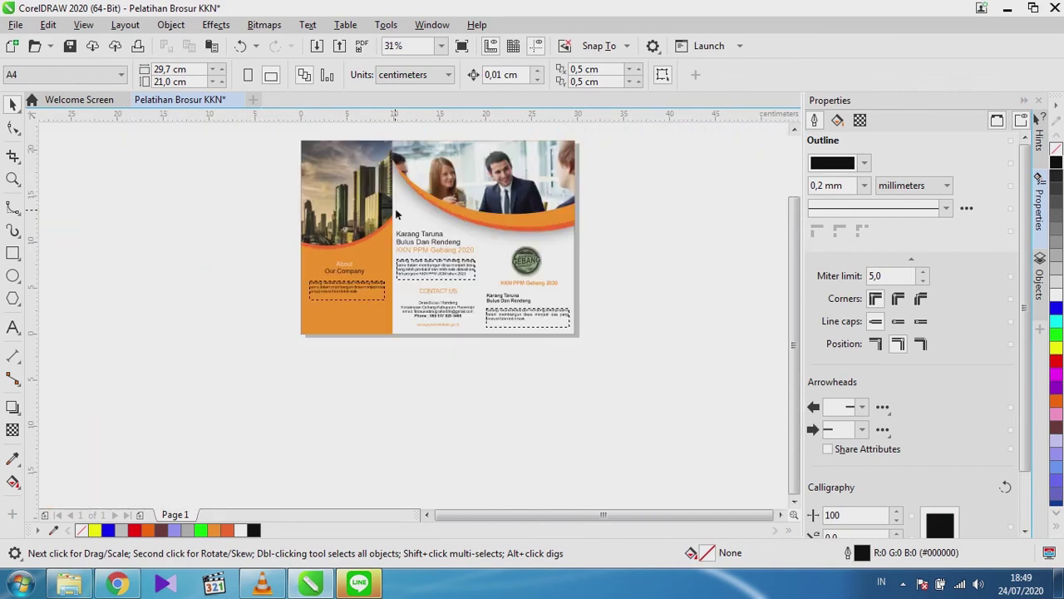
scroll(795, 257, up, 1)
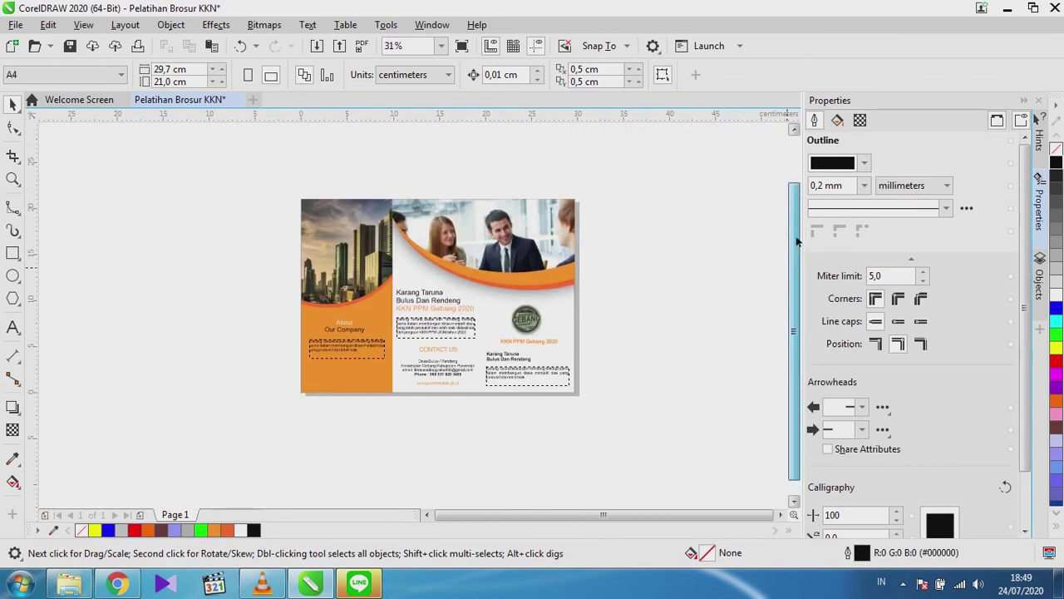
scroll(545, 287, up, 1)
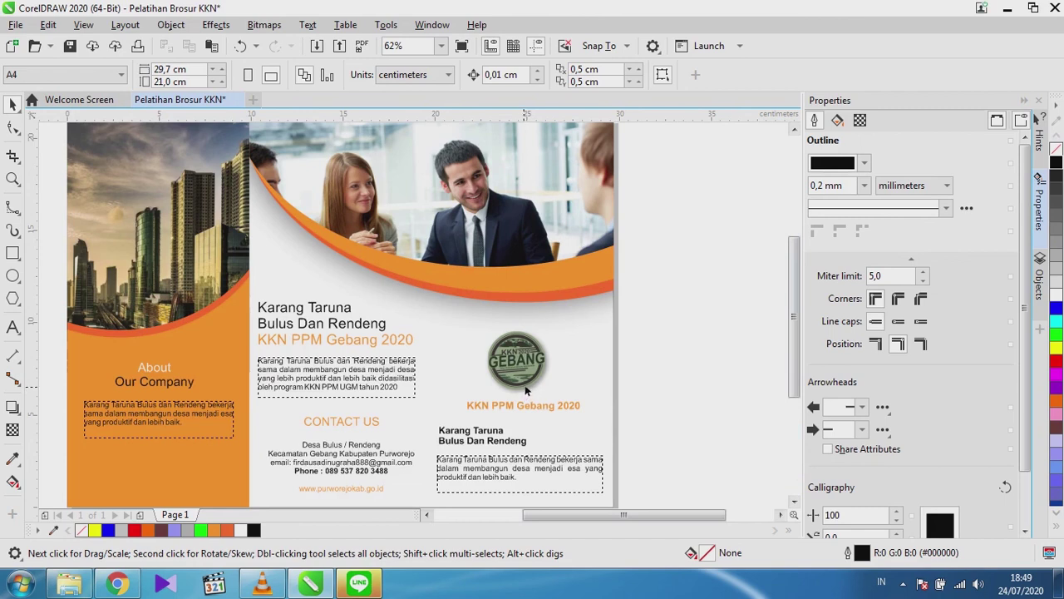
Save the drawing as Pelatihan Brosur KKN.cdr in Documents with Ctrl+S.
key(ctrl+s)
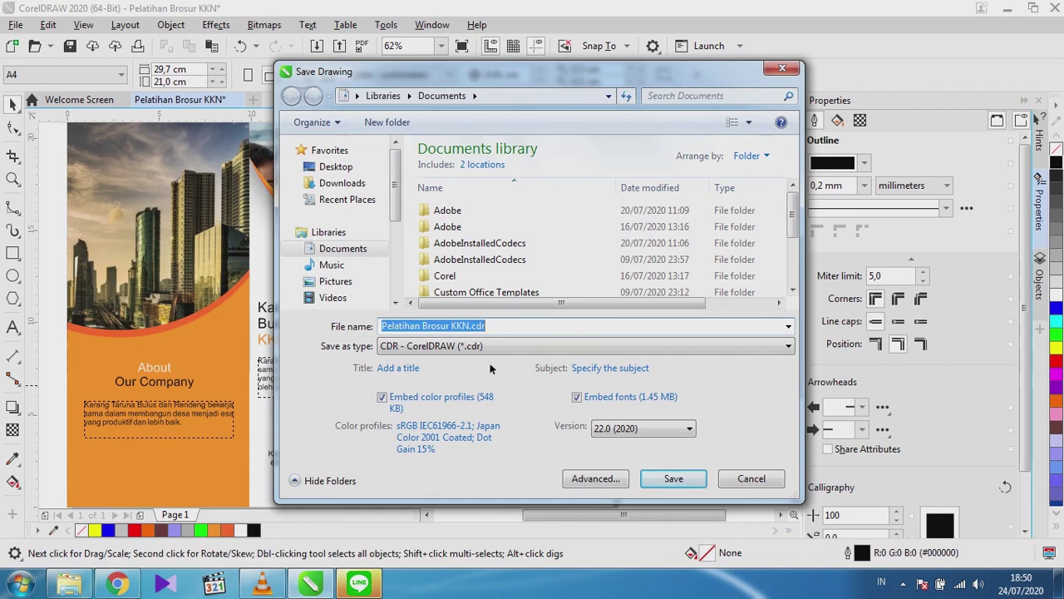
click(468, 327)
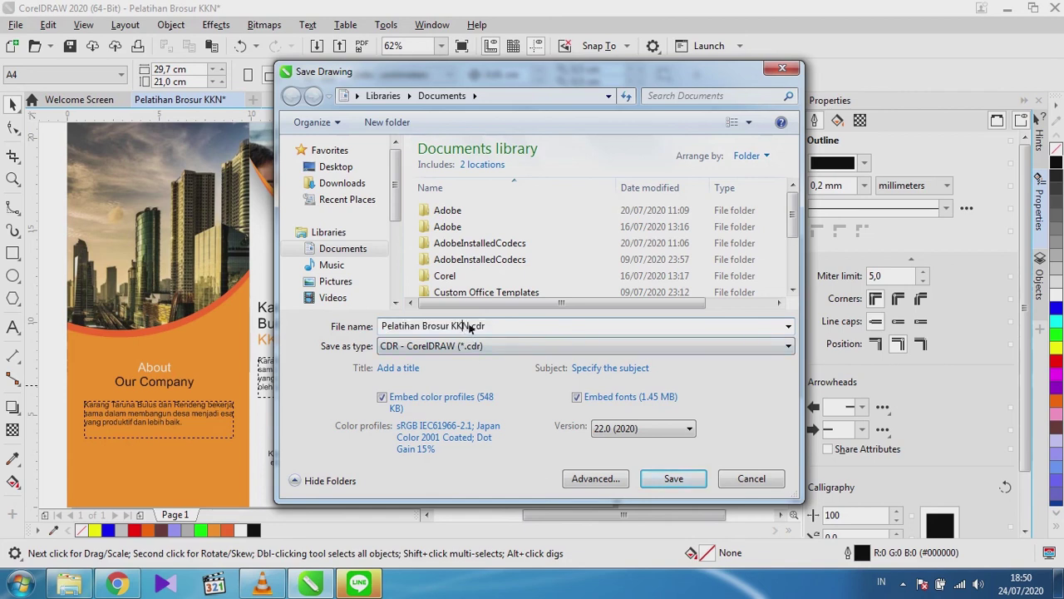
click(675, 478)
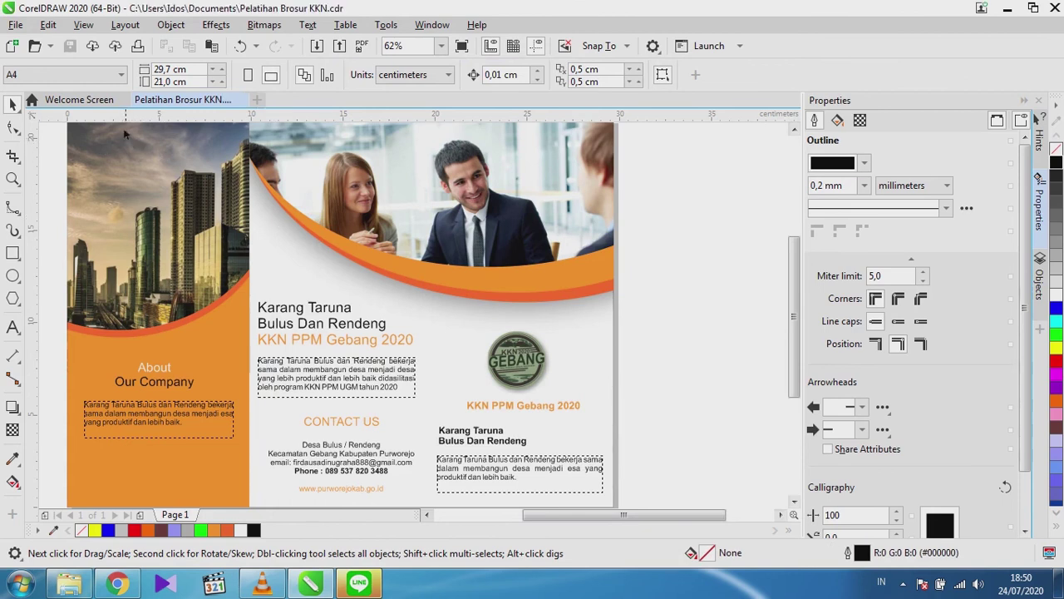
Export the brochure as Pelatihan Brosur KKN.jpg in RGB 24-bit colour at 80% quality.
click(15, 25)
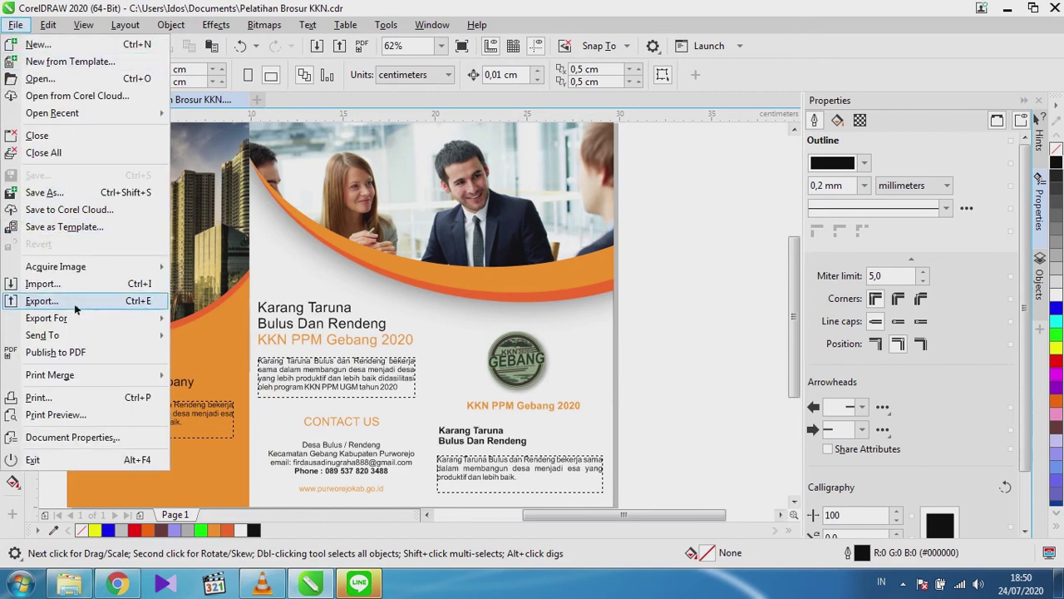
click(33, 300)
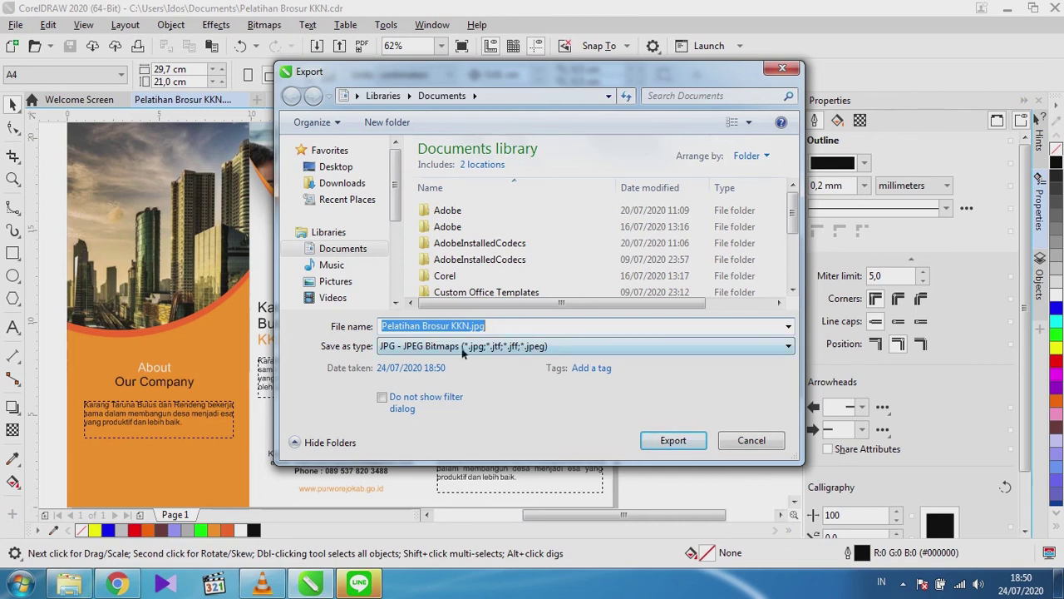
click(380, 354)
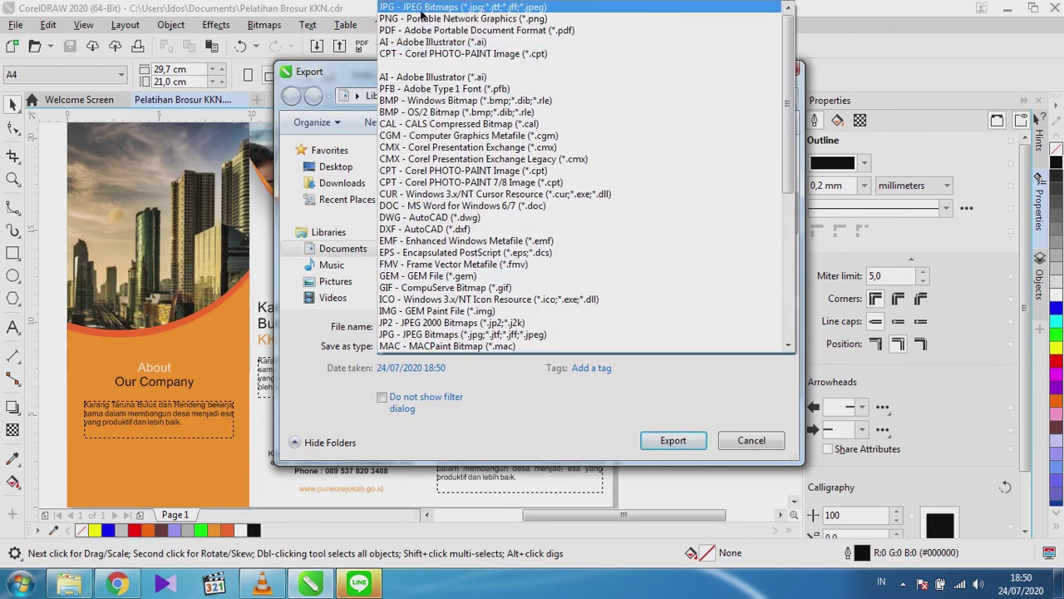
click(420, 7)
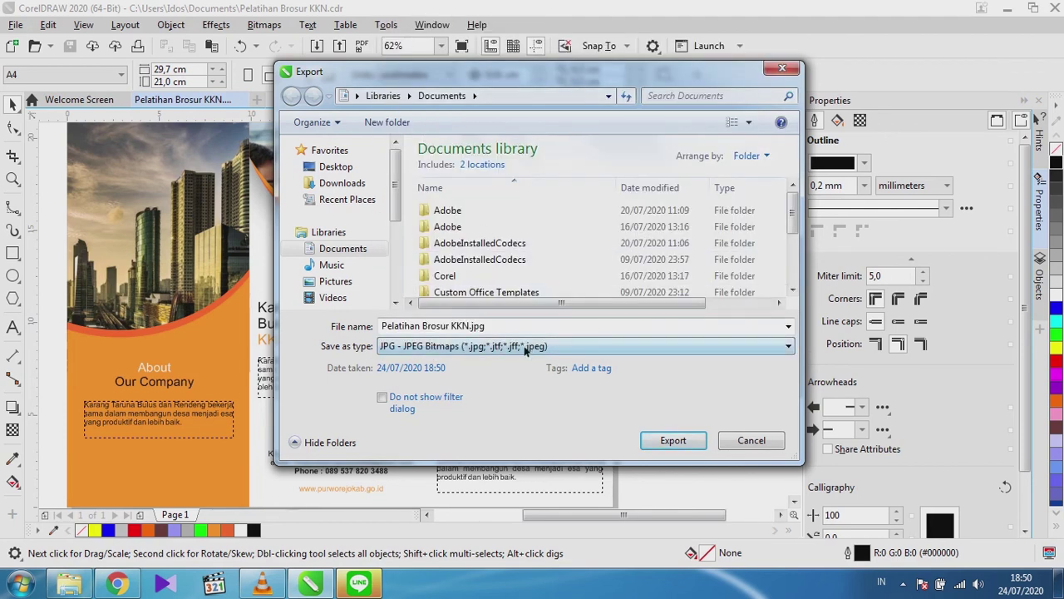
click(673, 441)
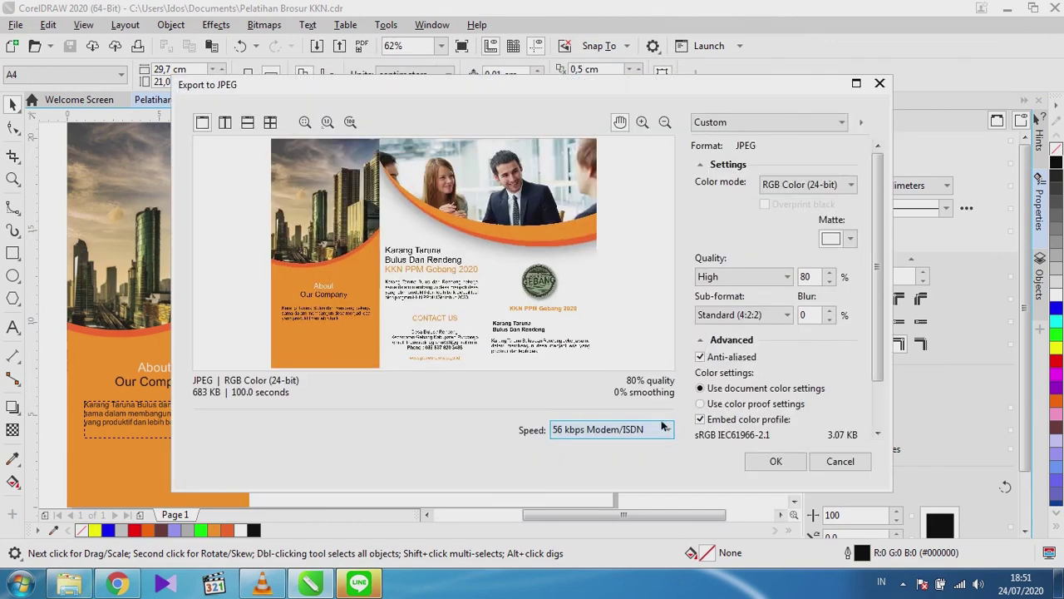
click(780, 188)
click(779, 212)
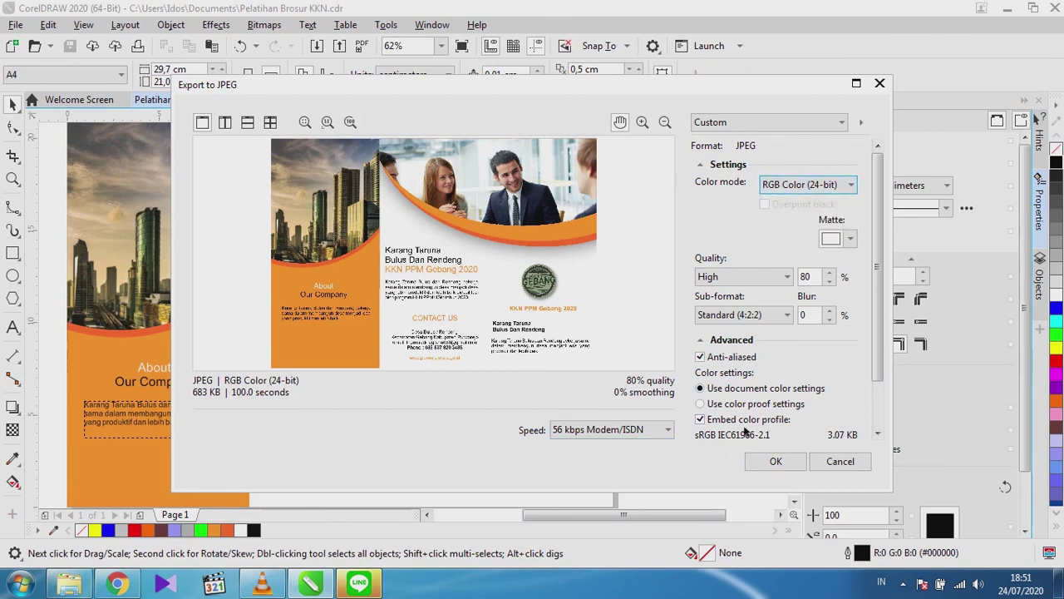
click(770, 463)
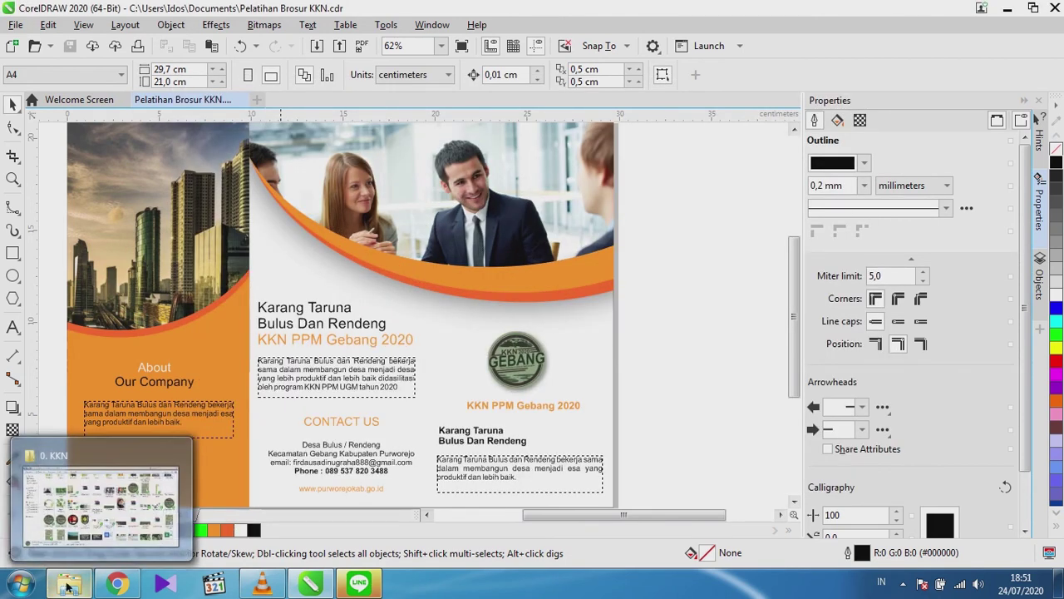
Open Pelatihan Brosur KKN.jpg from the Documents library in Windows Photo Viewer.
click(75, 499)
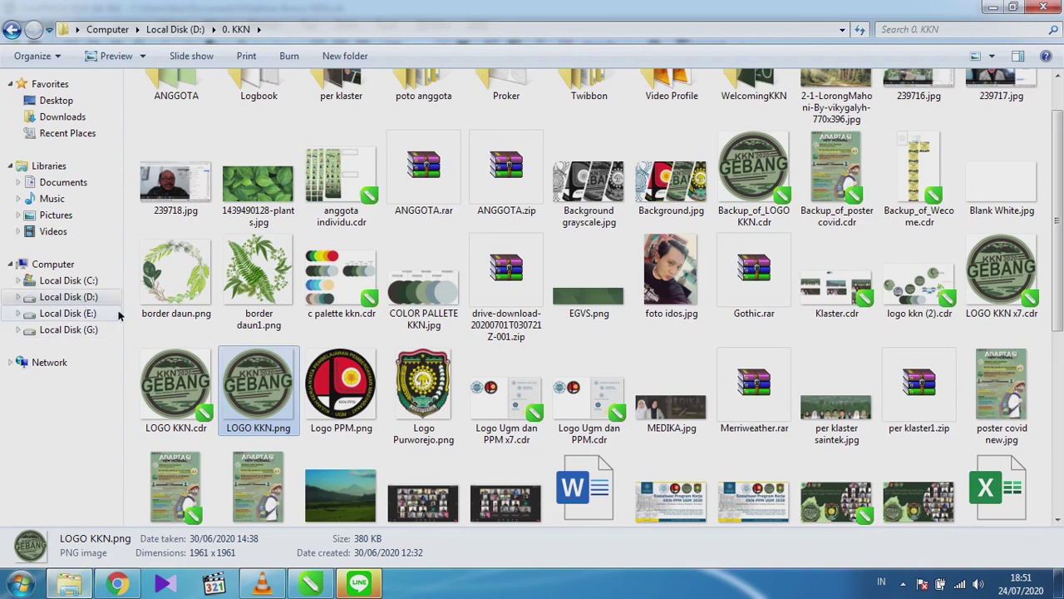
scroll(117, 320, down, 5)
click(62, 183)
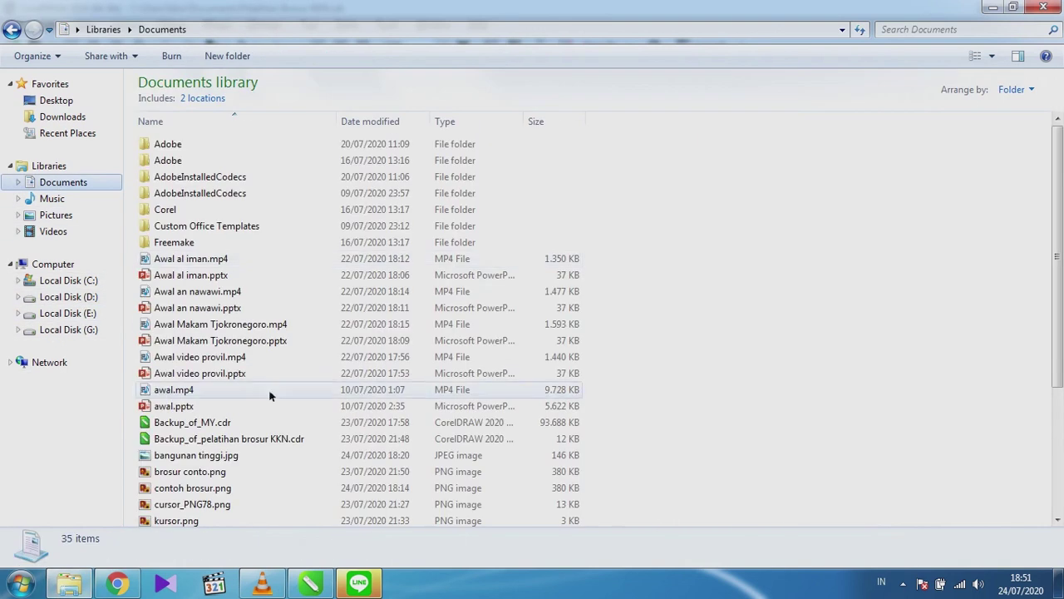
click(221, 439)
scroll(218, 465, down, 4)
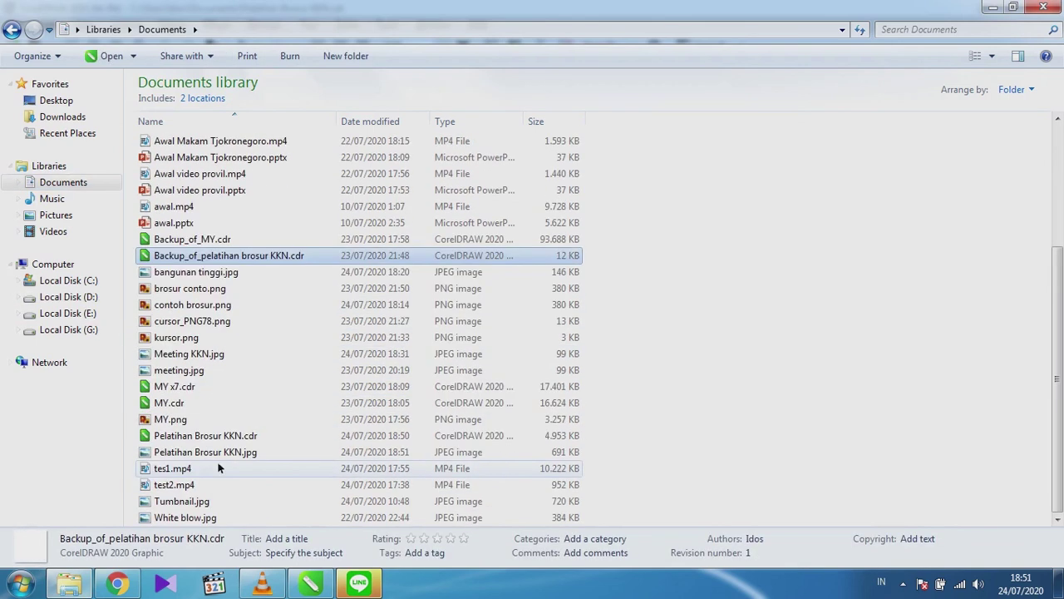
double_click(213, 453)
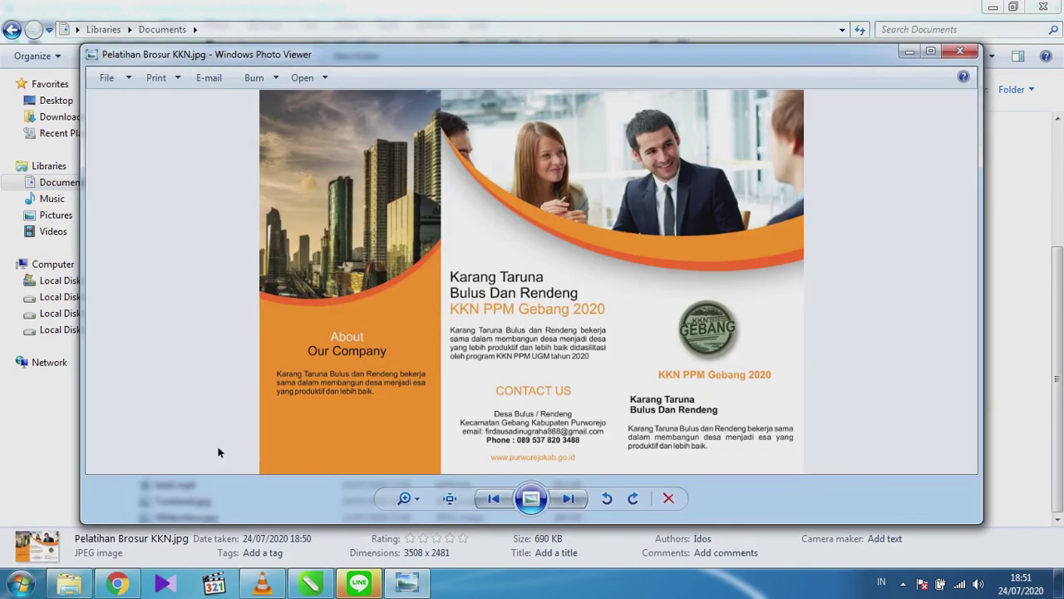